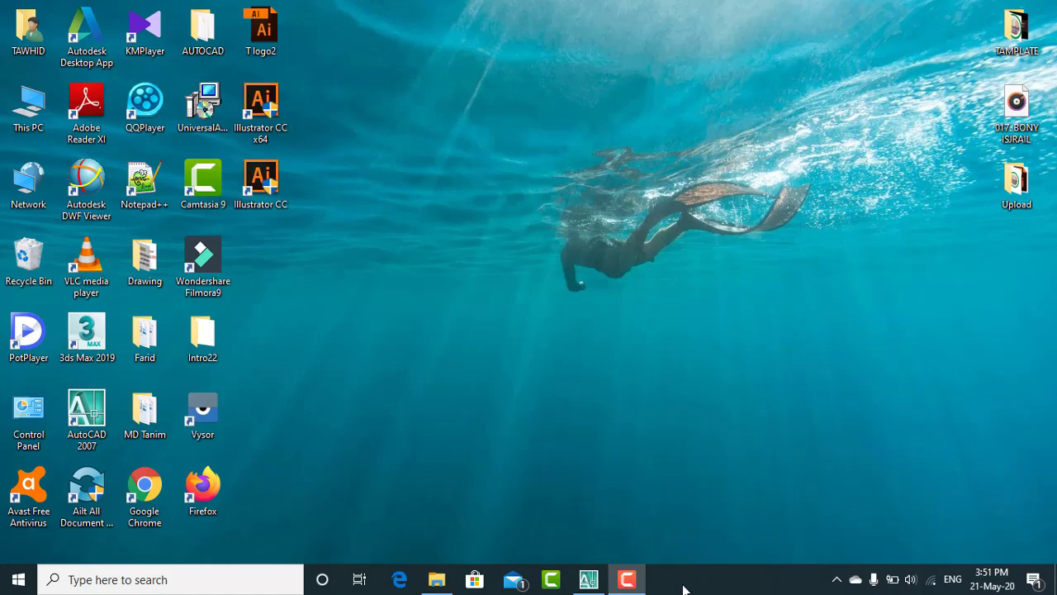
Step: Bring the AutoCAD 2007 window with HOME WORK.dwg and its column layout plan to the front
left_click(587, 580)
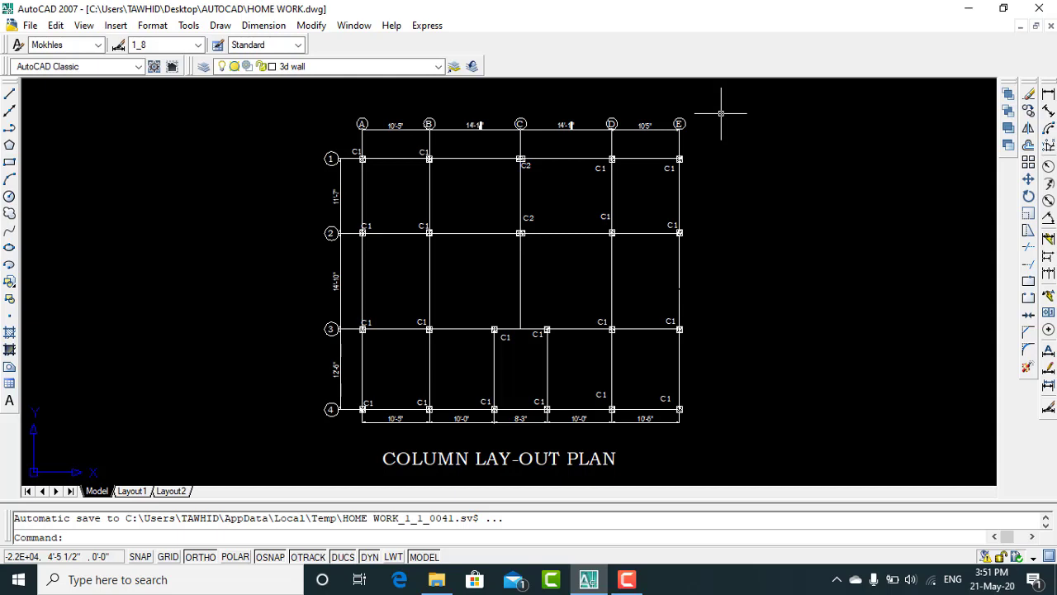
scroll(368, 143, "up", 2)
scroll(338, 174, "up", 1)
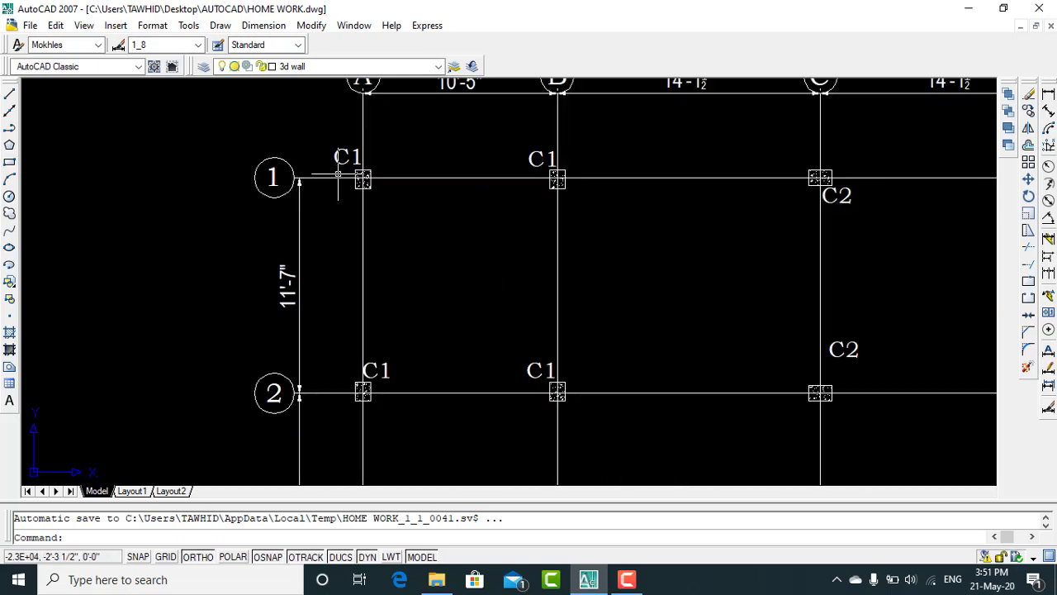
scroll(338, 175, "down", 1)
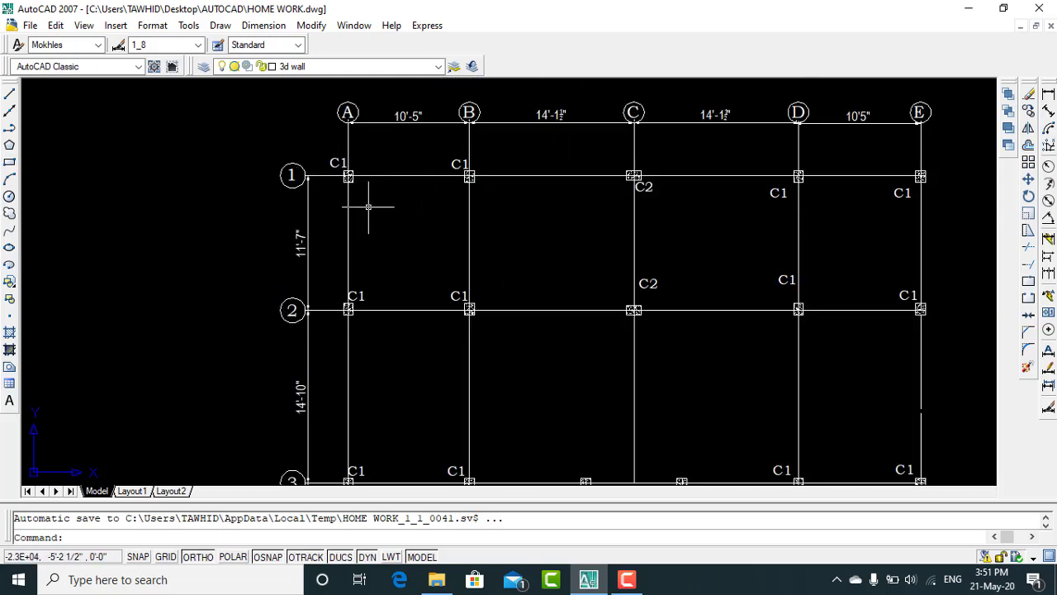
scroll(346, 177, "down", 1)
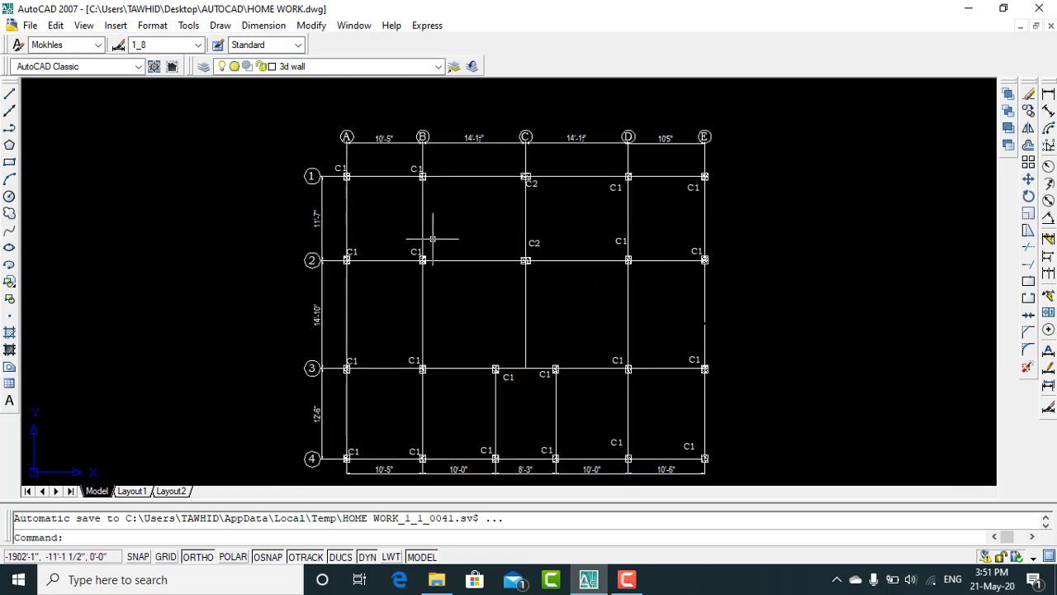
left_click(423, 214)
key("Escape")
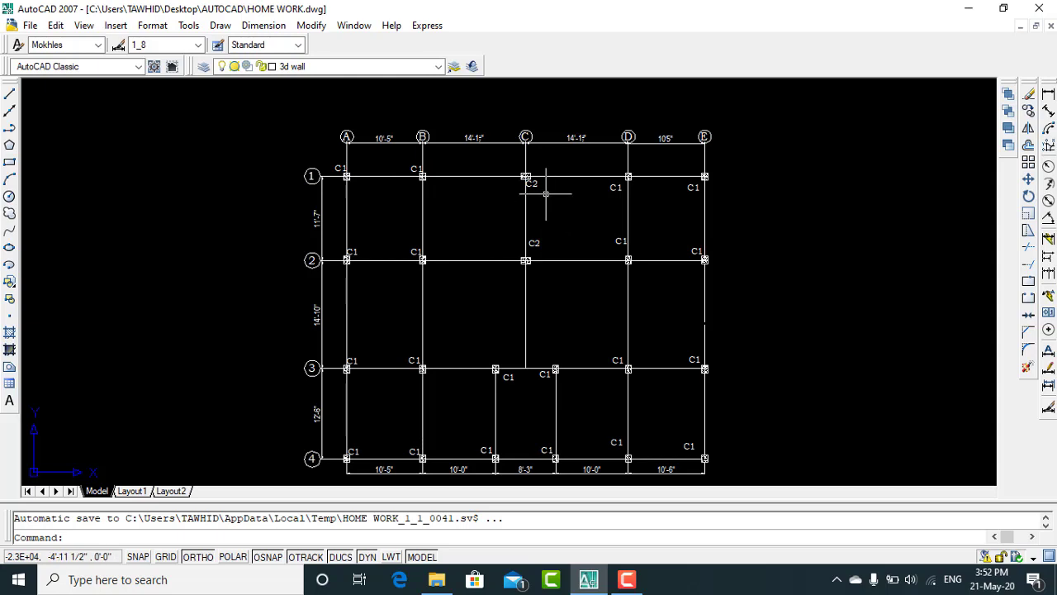
scroll(545, 193, "up", 1)
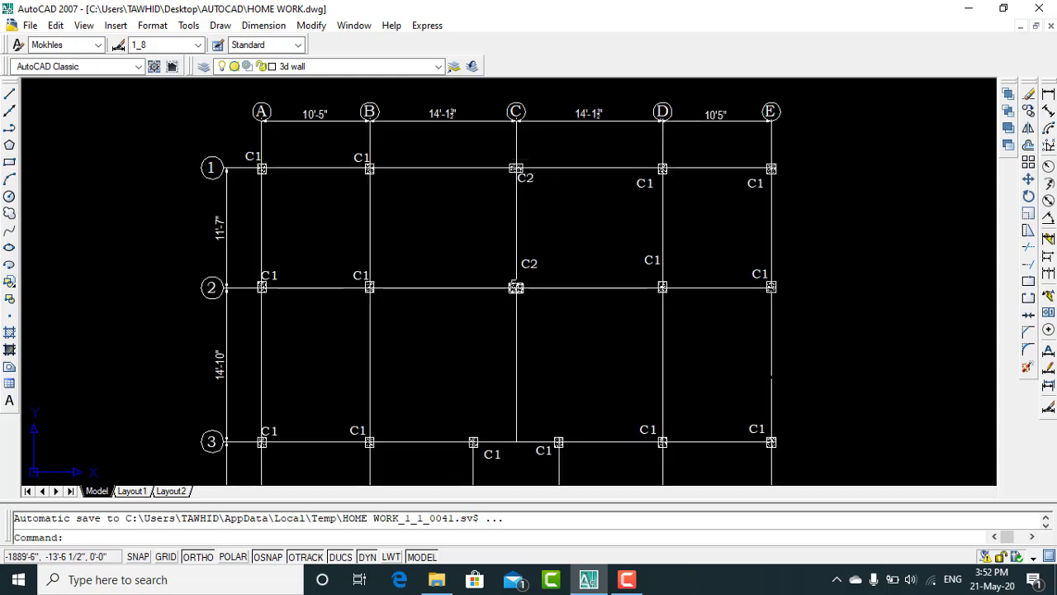
scroll(537, 237, "down", 1)
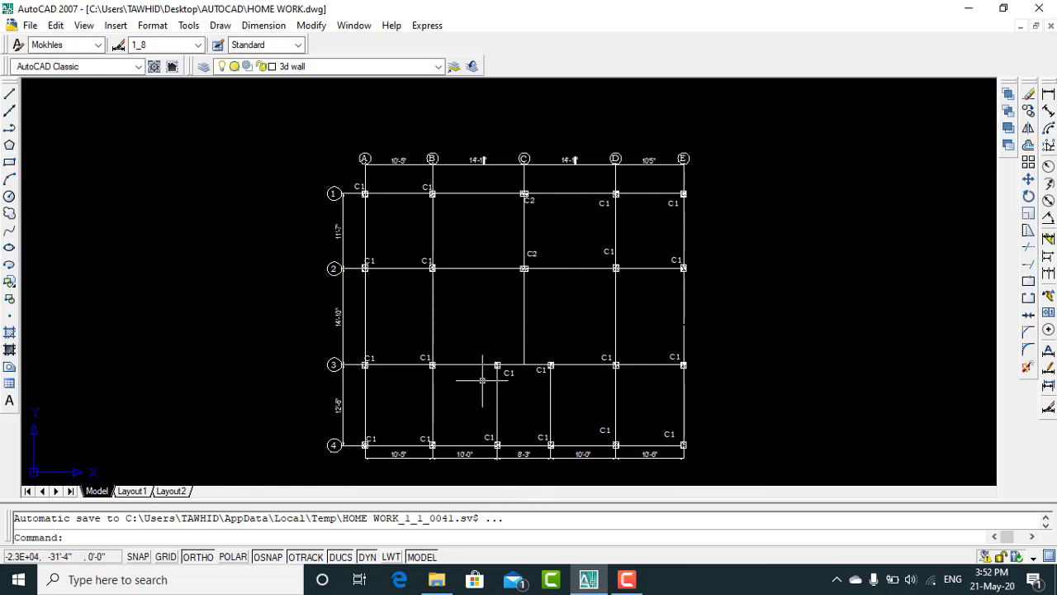
scroll(477, 207, "down", 2)
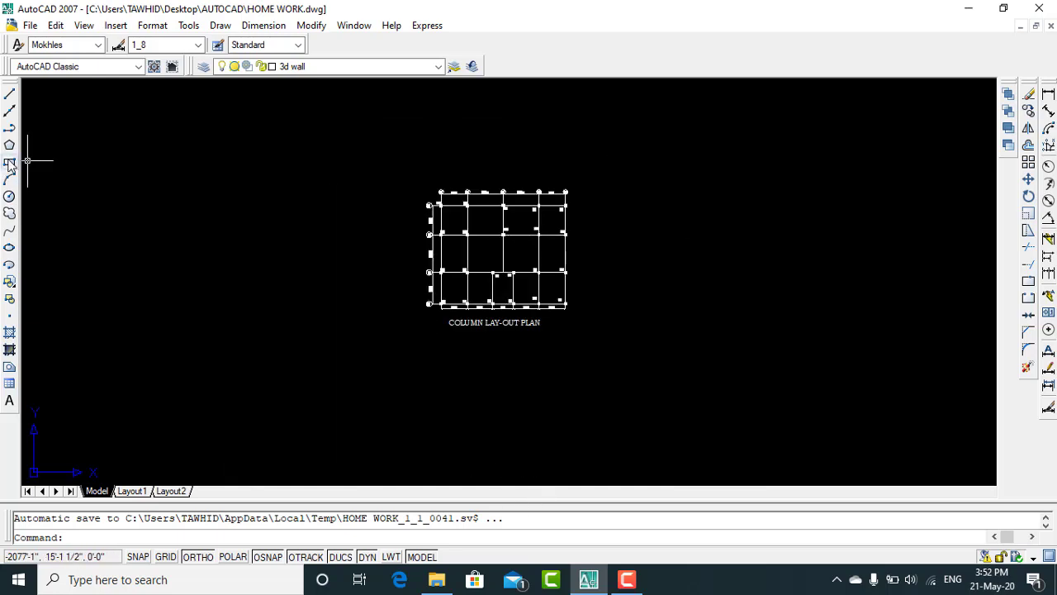
Step: Draw a 4' by 5' F1 footing rectangle in the empty space left of the column plan
left_click(9, 162)
left_click(184, 166)
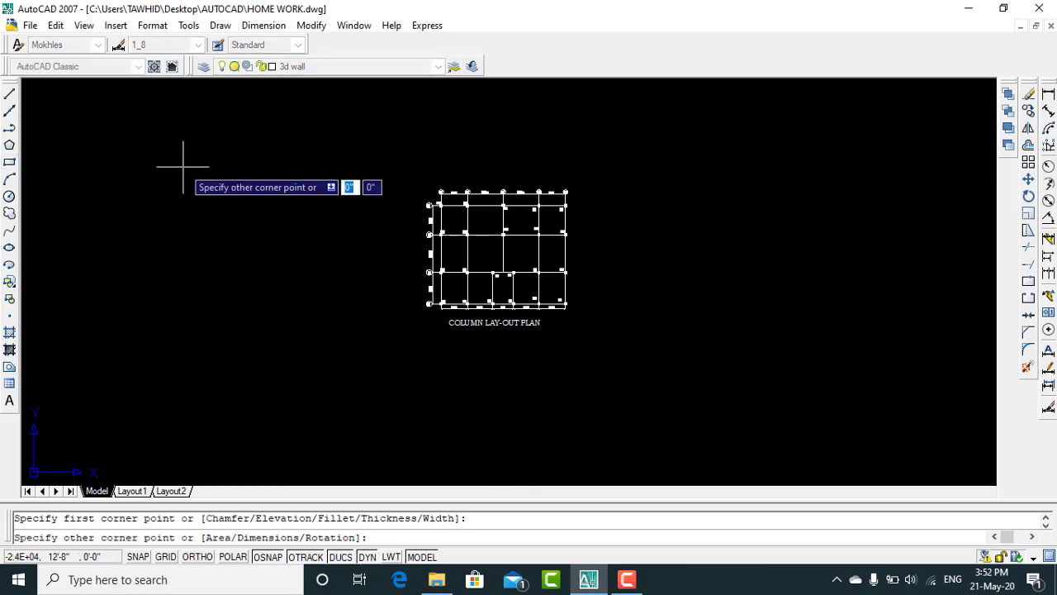
type("4'")
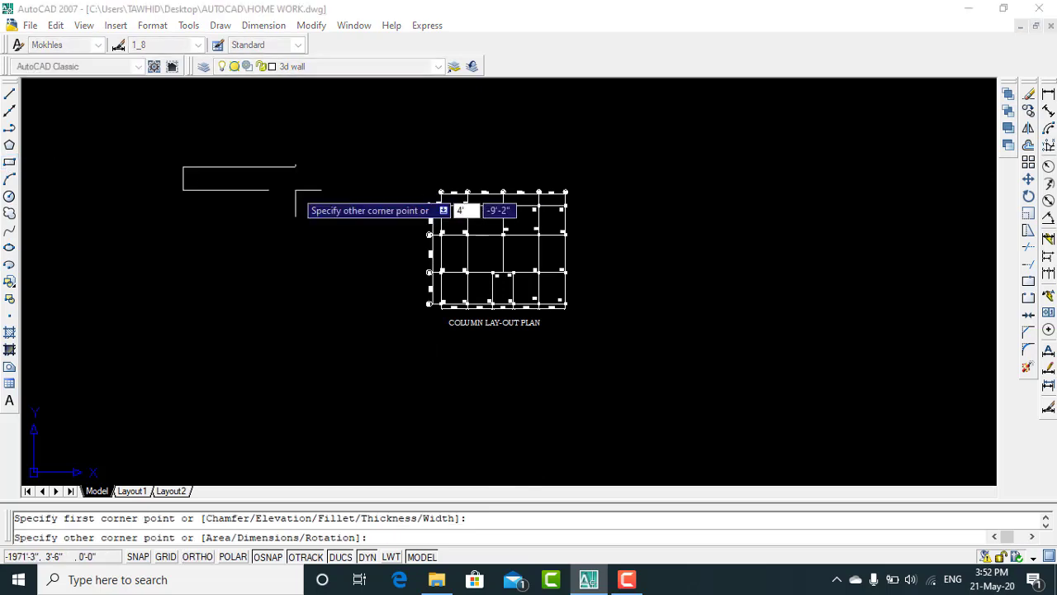
key("Tab")
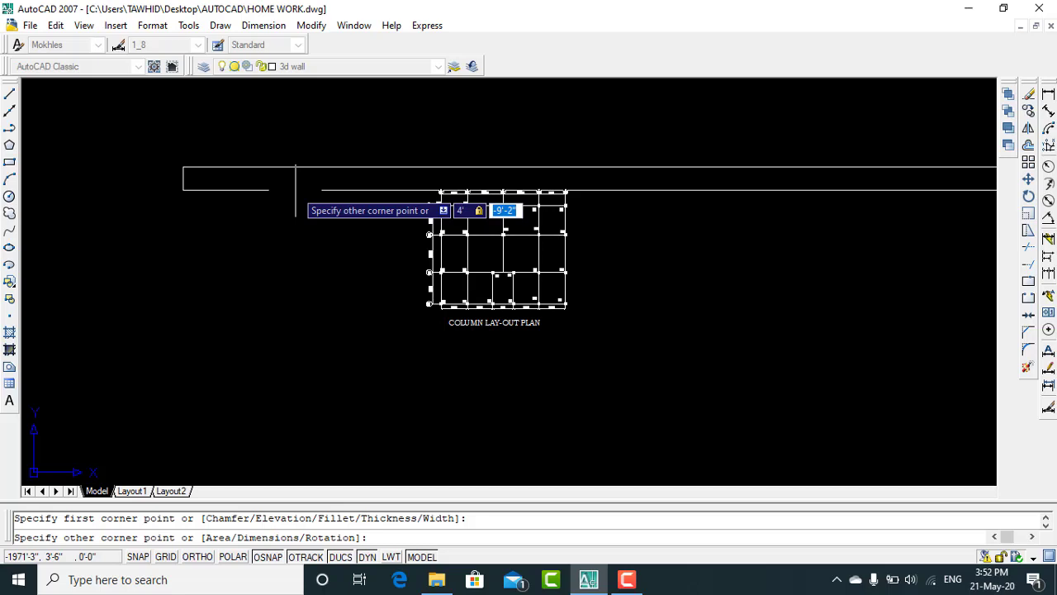
type("5")
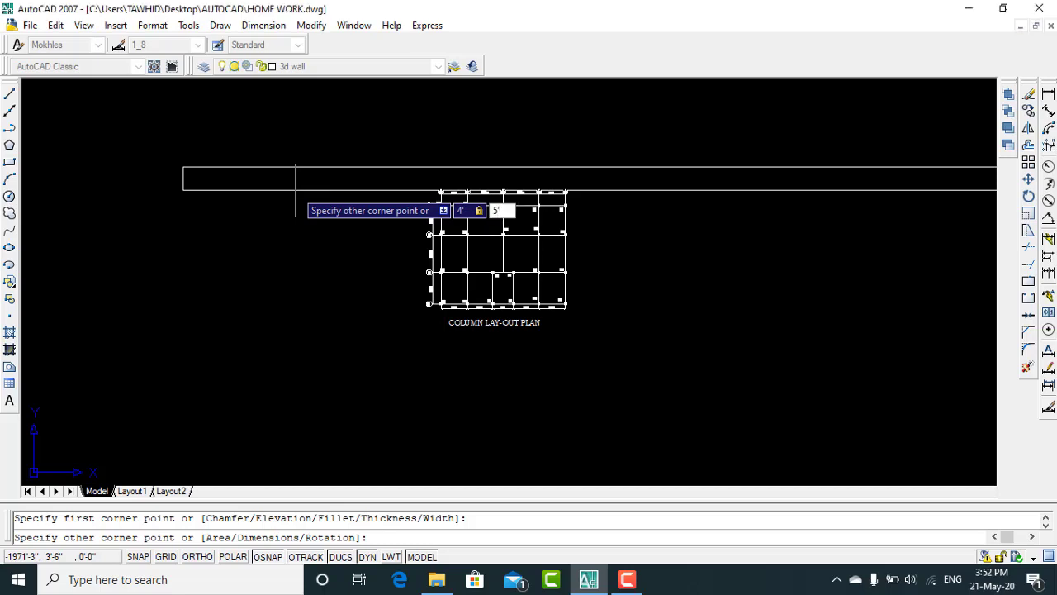
key("Return")
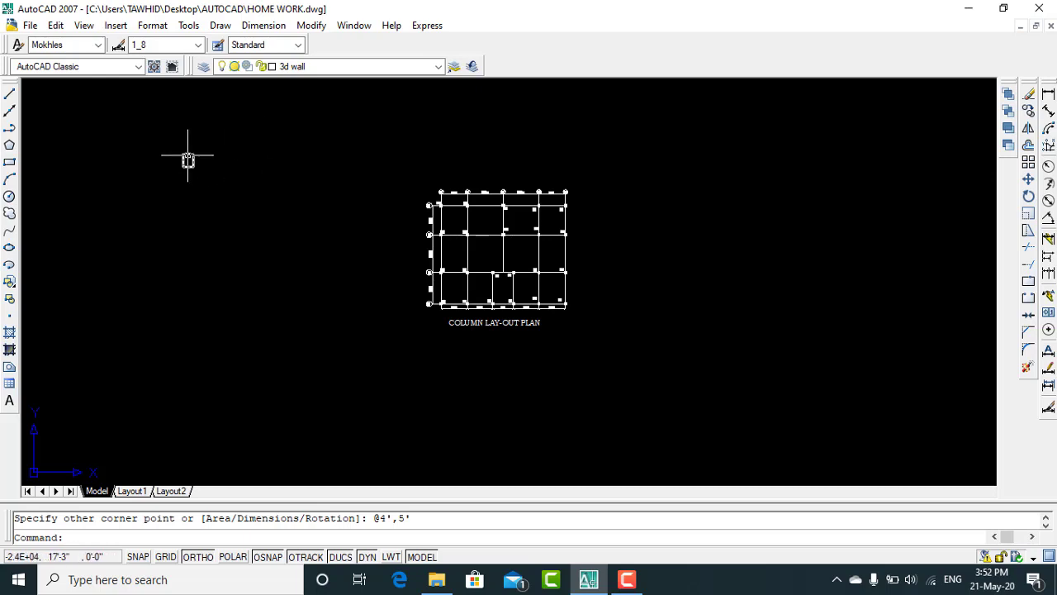
left_click(188, 159)
scroll(188, 158, "up", 5)
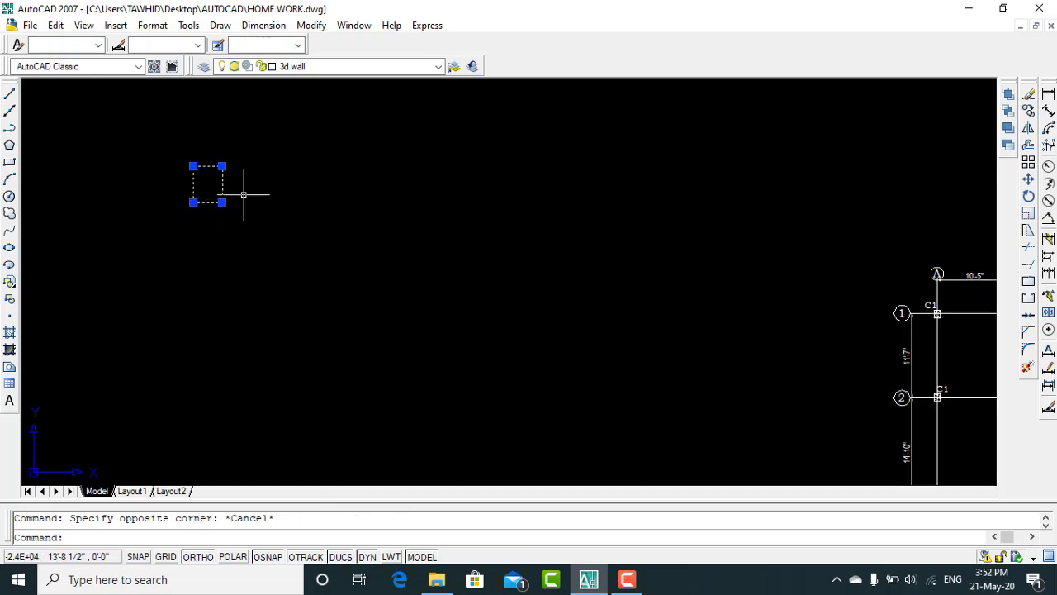
left_click(244, 194)
key("Escape")
key("Escape")
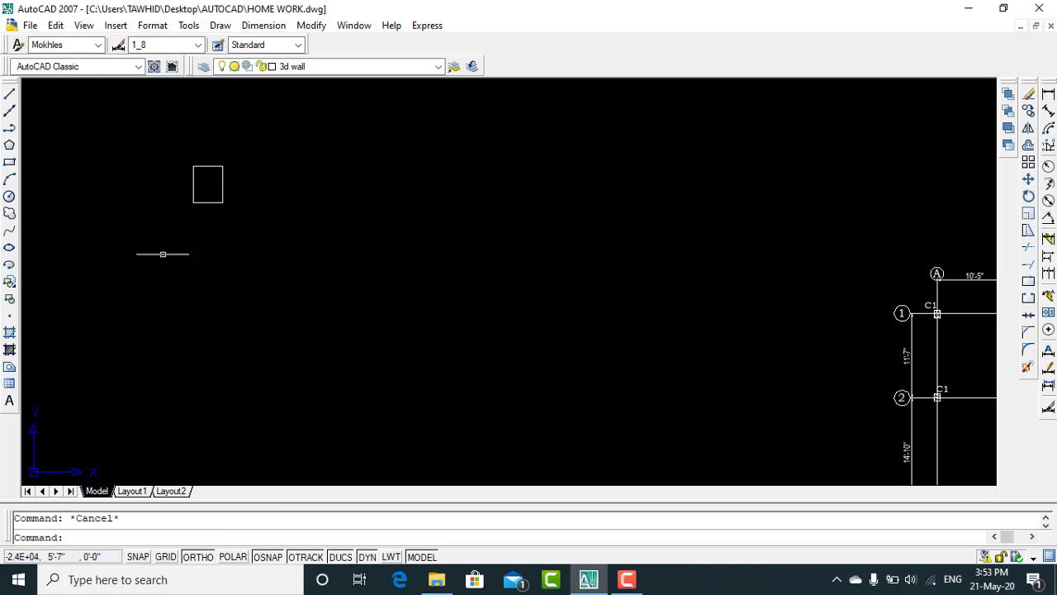
Step: Create a multiline text box below the rectangle containing F1
left_click(9, 401)
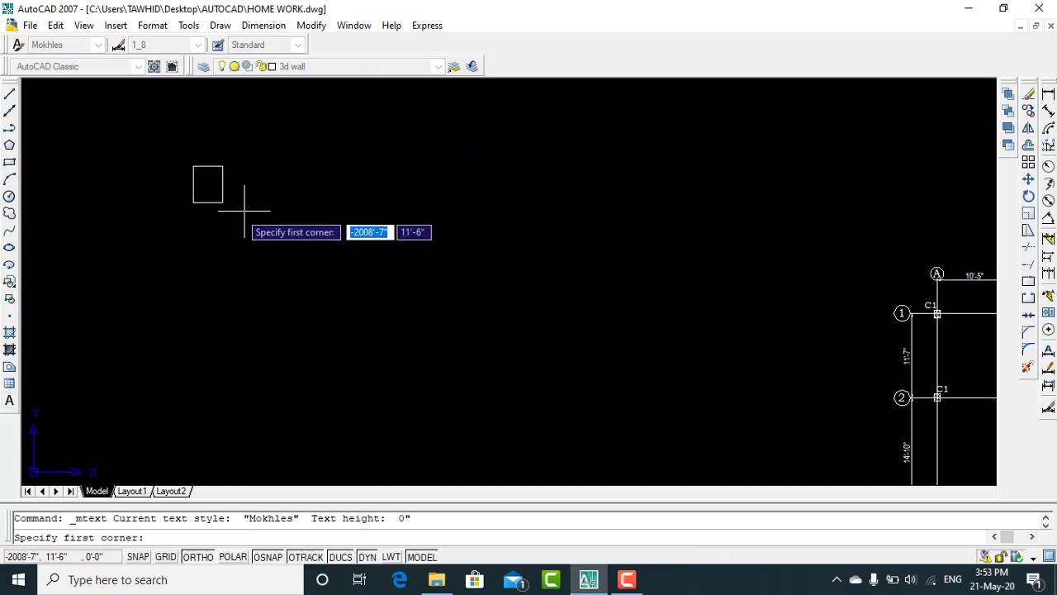
left_click(211, 213)
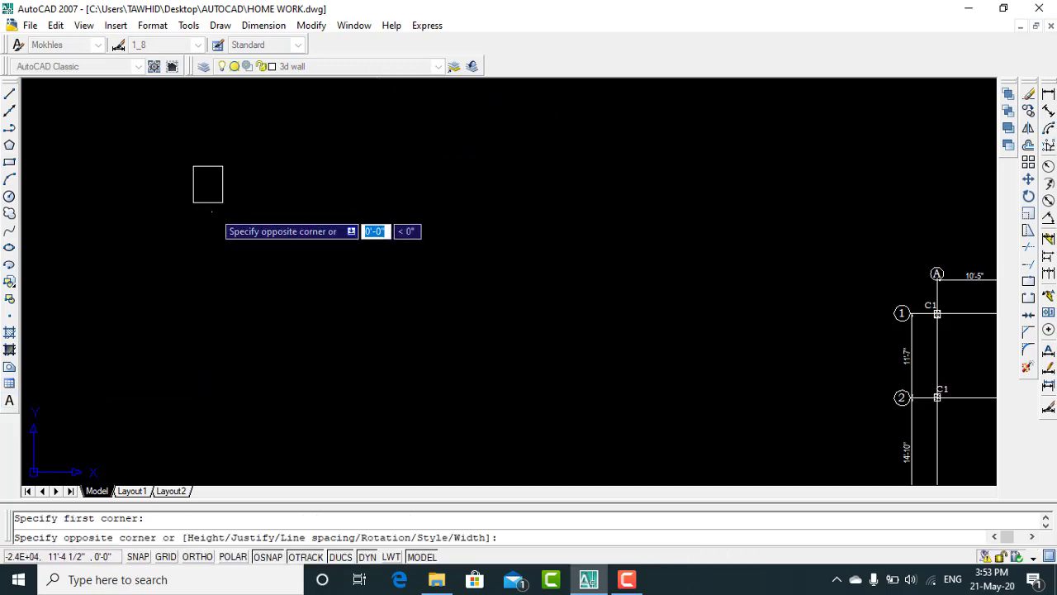
left_click(272, 242)
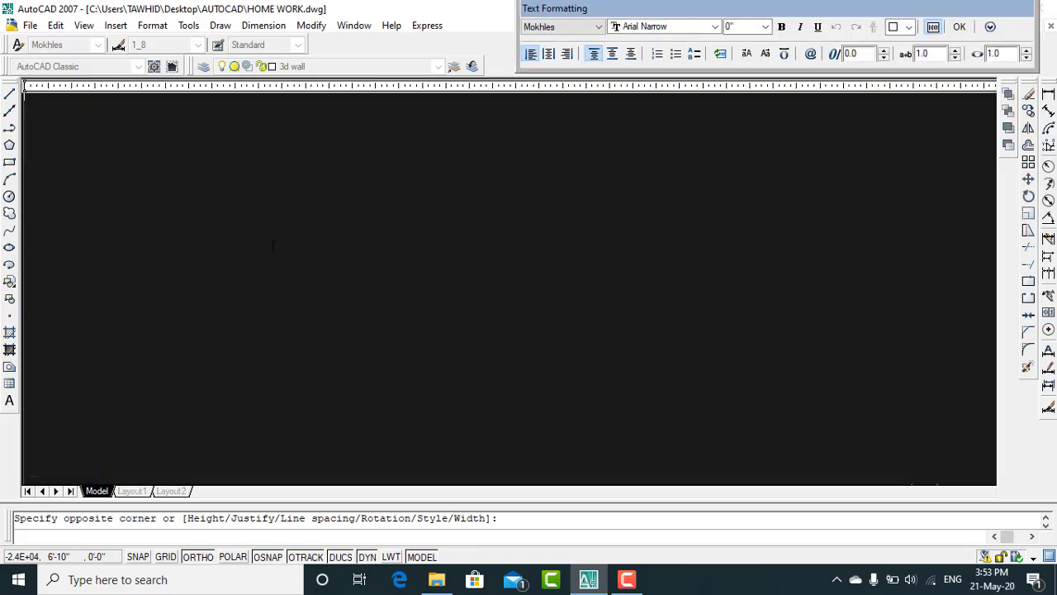
type("F1")
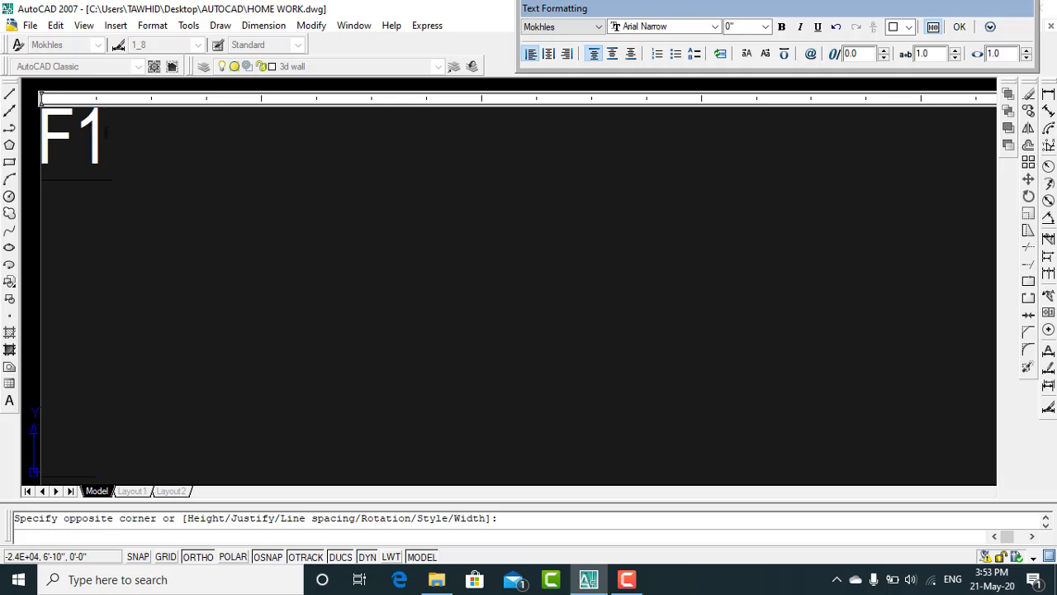
Step: Format the F1 text in Bookman Old Style at 10" height and close the editor
key("ctrl+a")
left_click(715, 26)
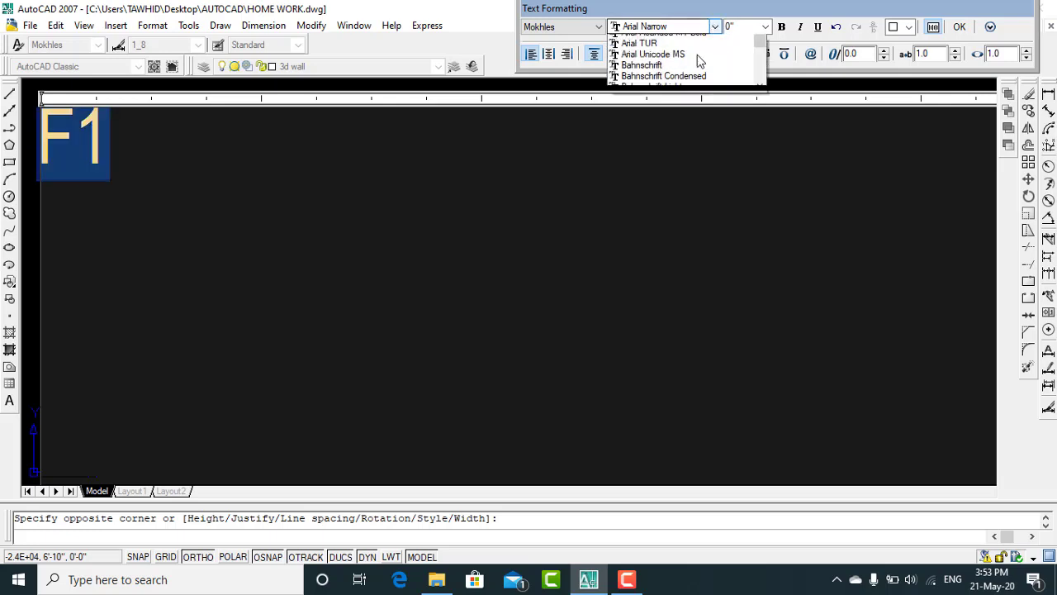
scroll(669, 82, "up", 1)
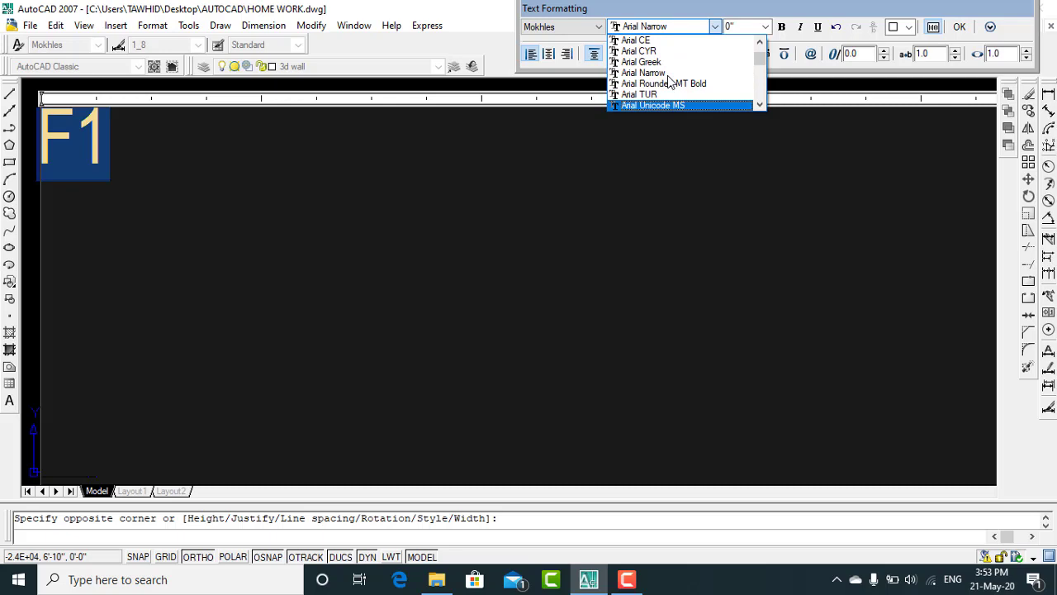
scroll(668, 76, "up", 1)
scroll(667, 75, "up", 2)
scroll(668, 75, "down", 4)
scroll(668, 75, "down", 5)
left_click(667, 78)
left_click(766, 27)
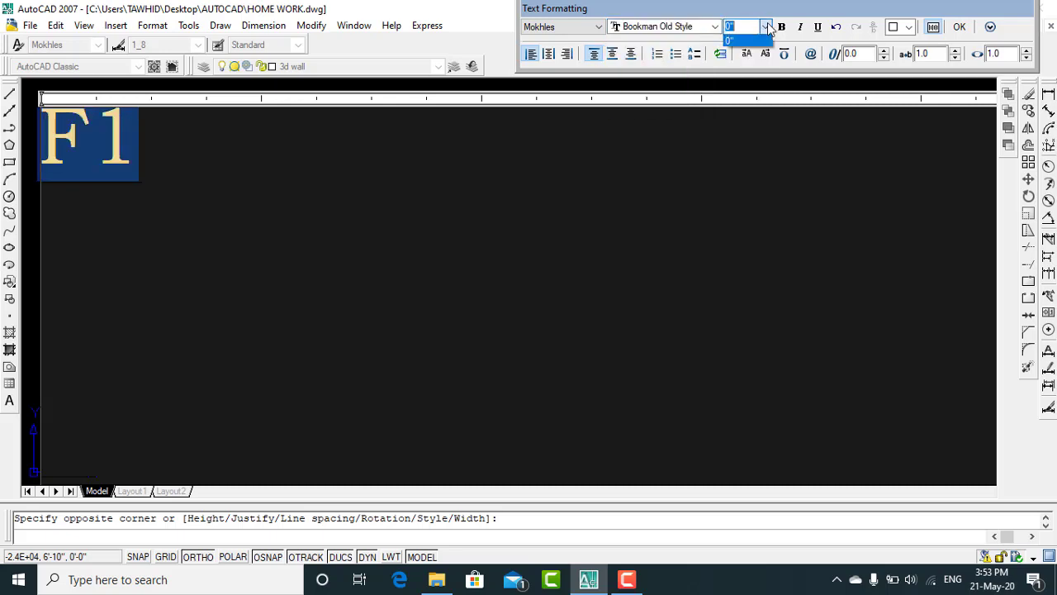
left_click(739, 31)
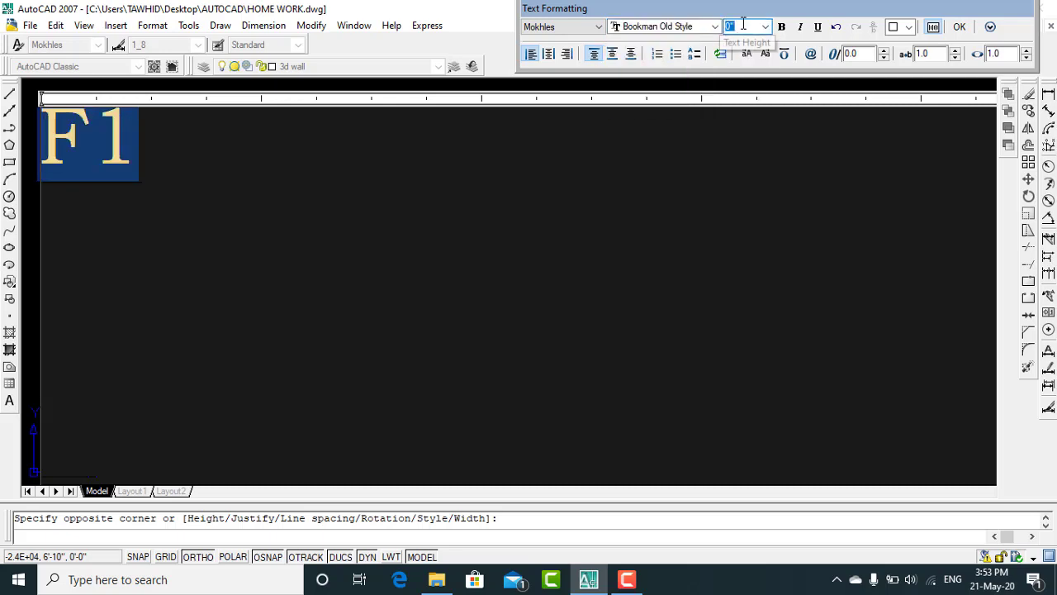
key("BackSpace")
type("10")
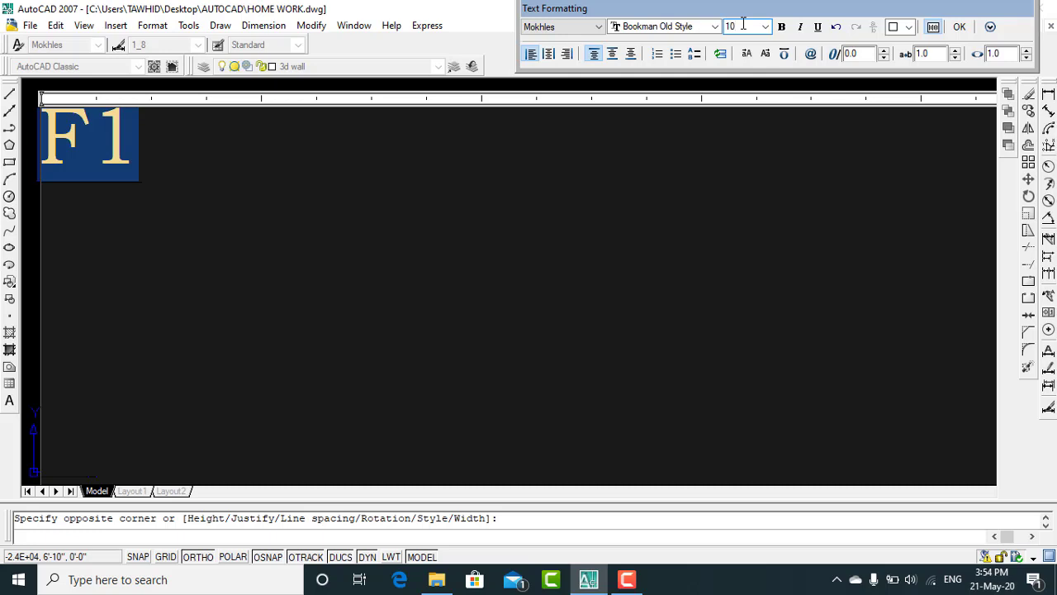
key("Return")
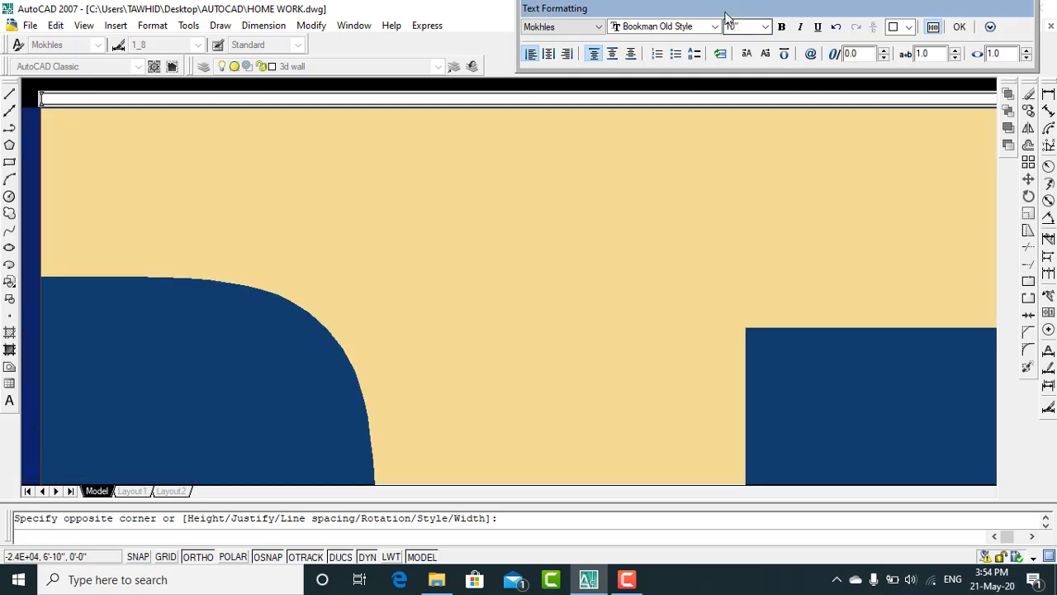
left_click(951, 27)
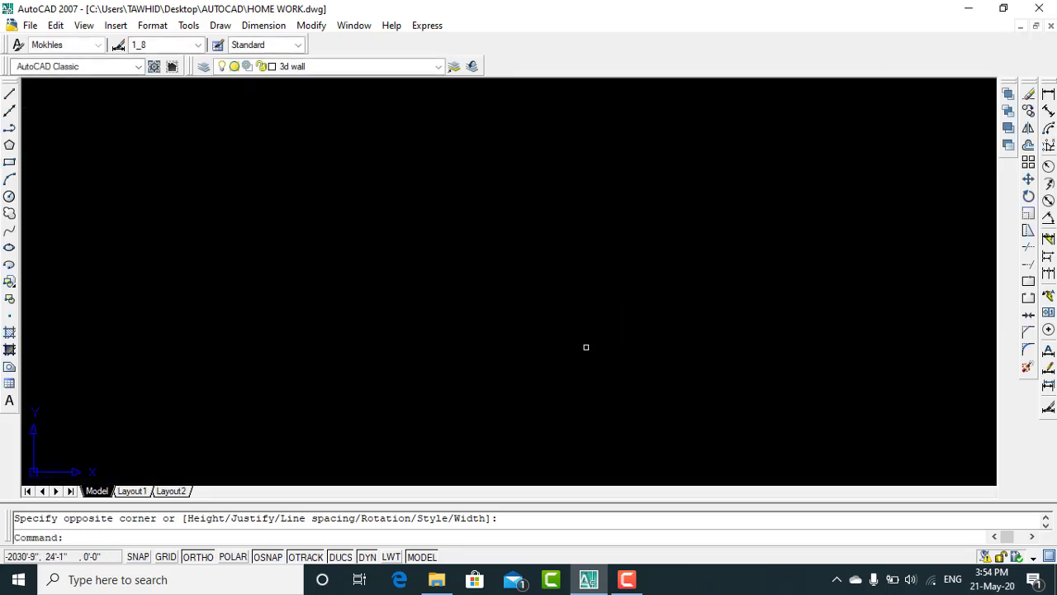
Step: Move the F1 label from below the rectangle to beside its right edge
scroll(471, 269, "down", 2)
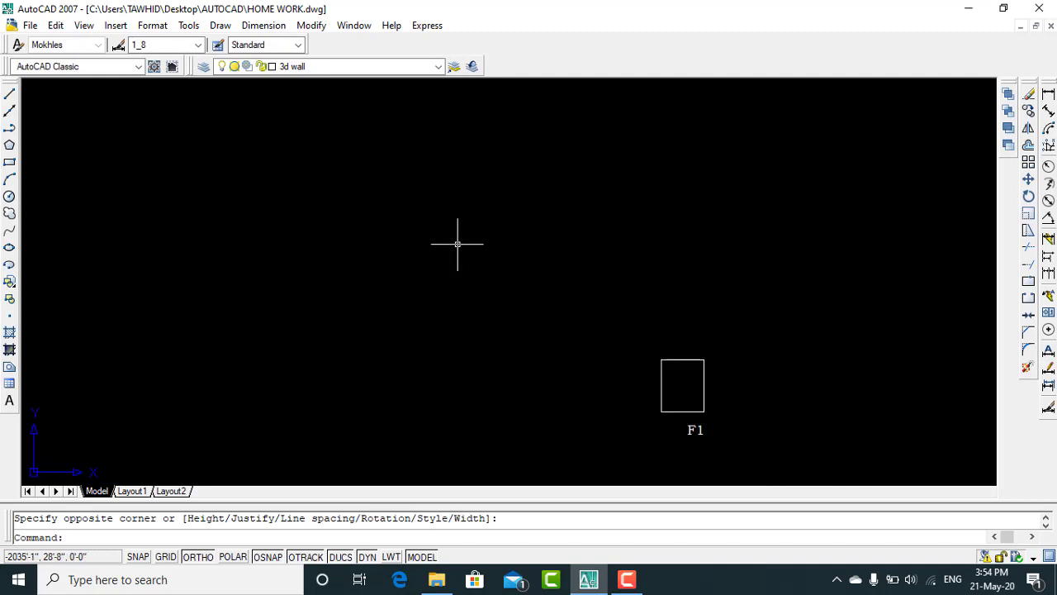
scroll(666, 413, "down", 2)
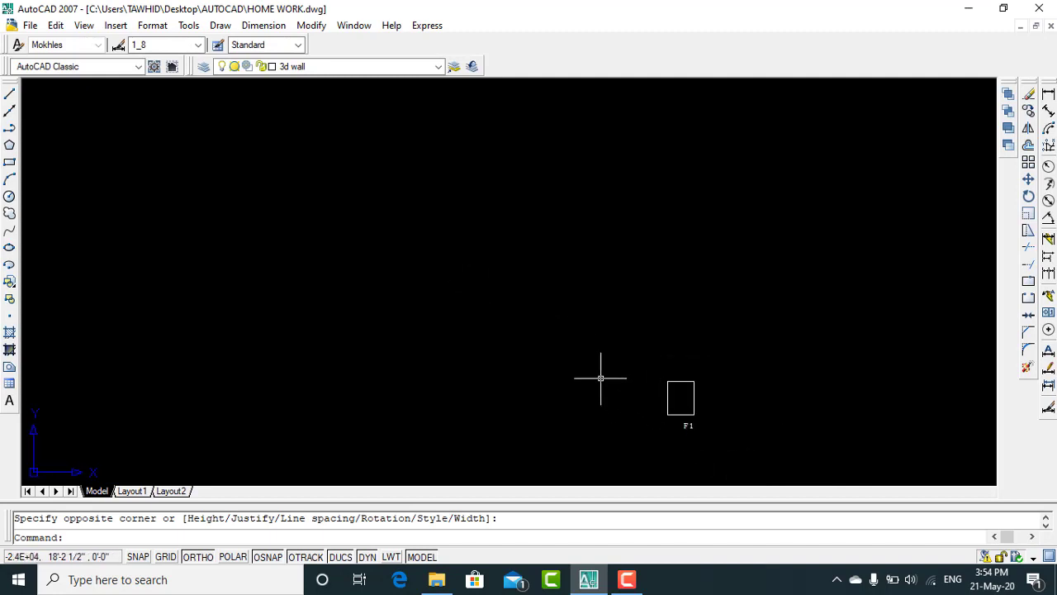
scroll(703, 438, "up", 1)
scroll(694, 433, "up", 3)
scroll(682, 427, "up", 1)
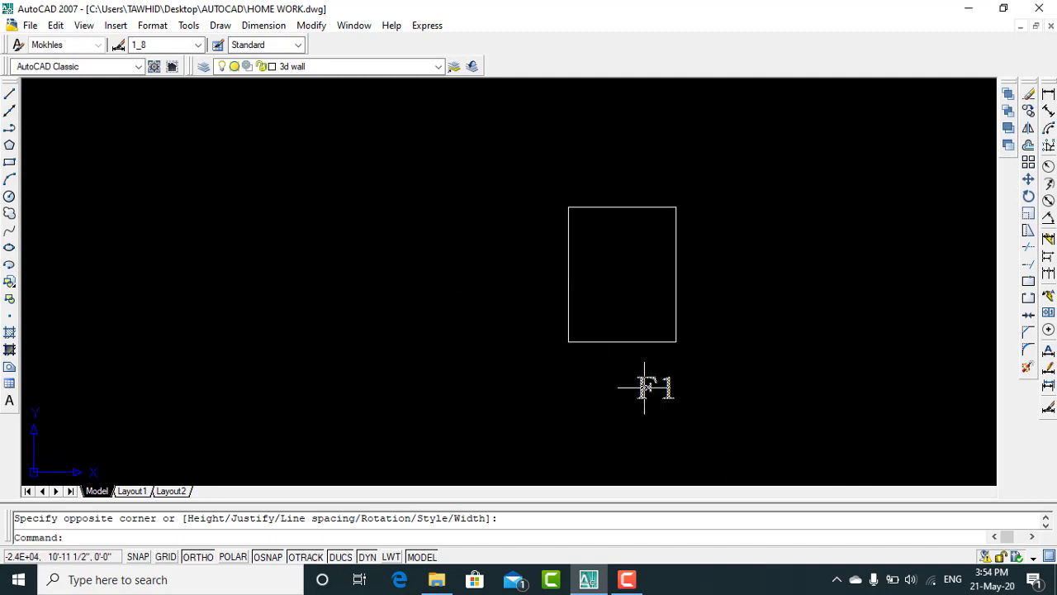
key("Escape")
left_click(640, 387)
mouse_move(650, 387)
left_mouse_down()
mouse_move(626, 370)
mouse_move(698, 304)
left_mouse_up()
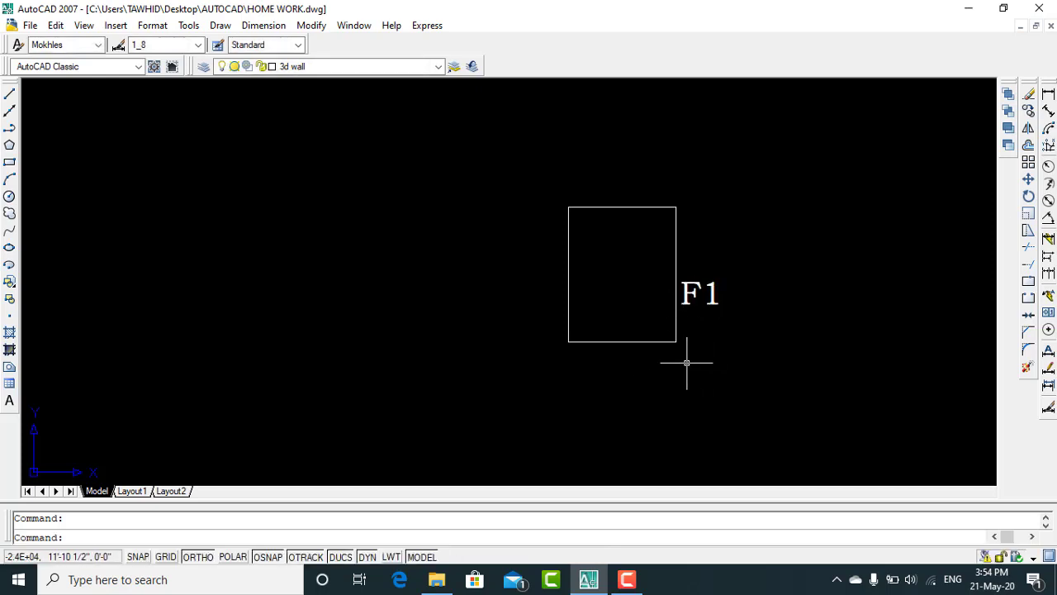
left_click(813, 155)
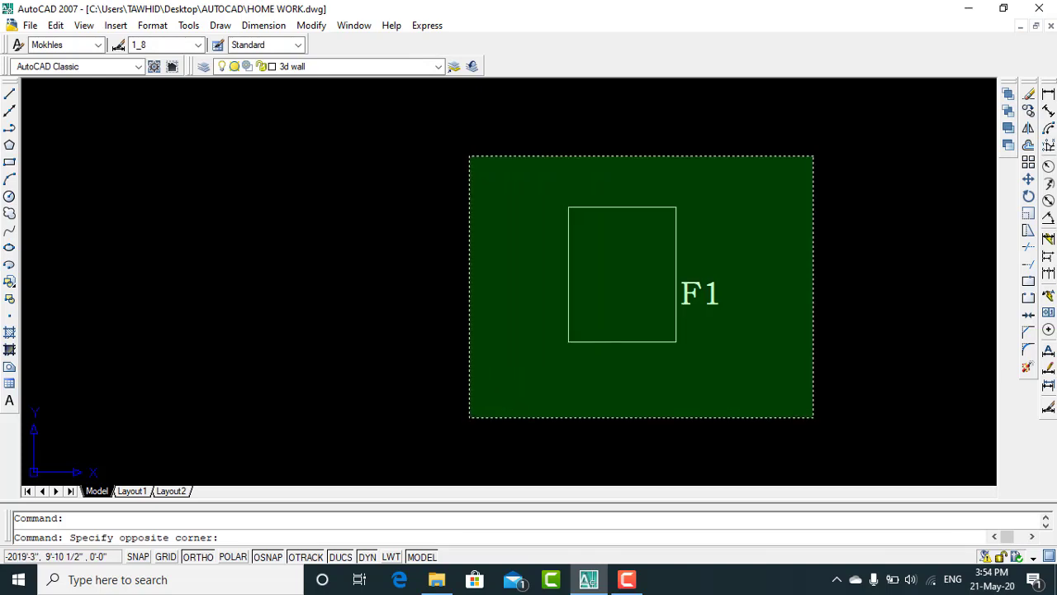
Step: Begin copying the F1 footing and label with ortho mode turned off
left_click(469, 417)
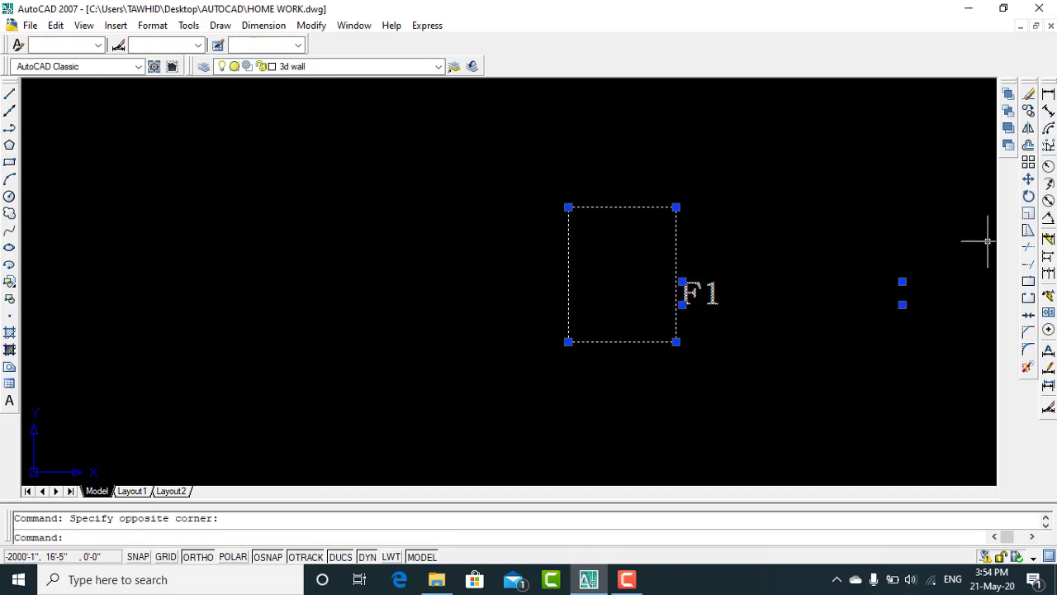
left_click(1028, 111)
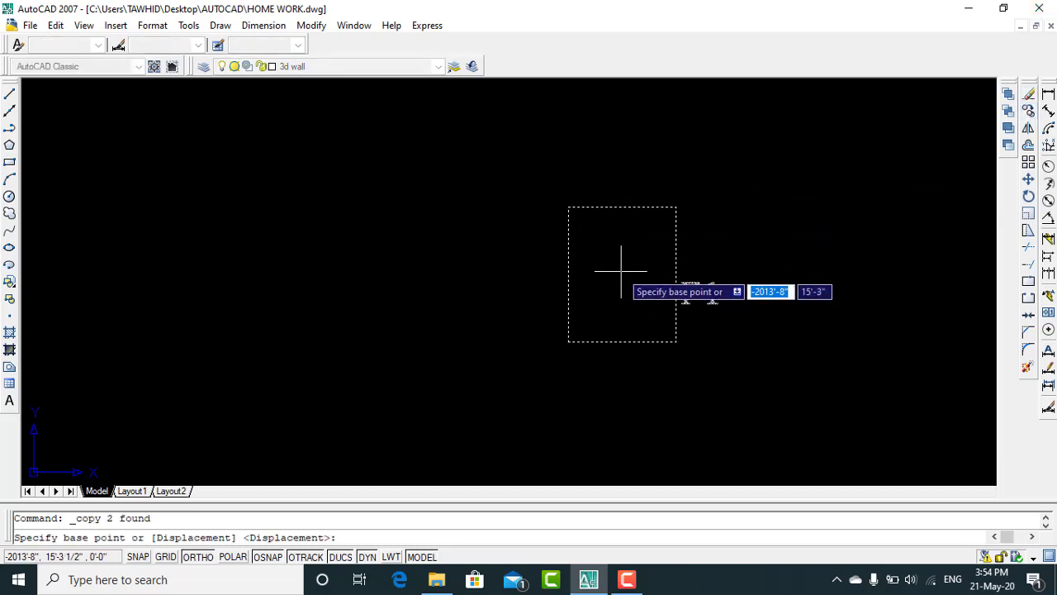
left_click(623, 207)
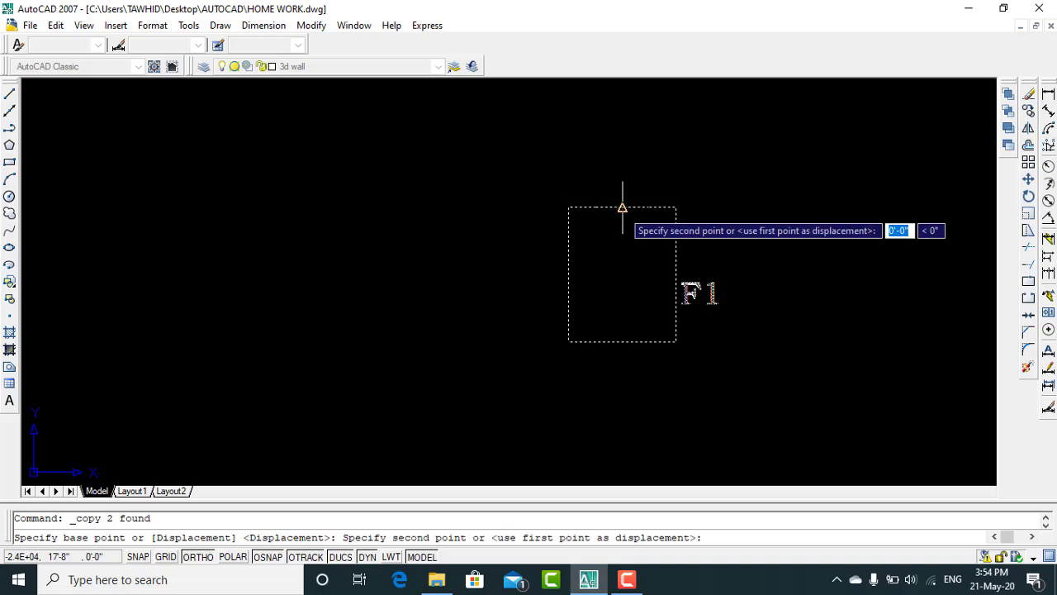
scroll(462, 236, "down", 2)
scroll(421, 243, "down", 8)
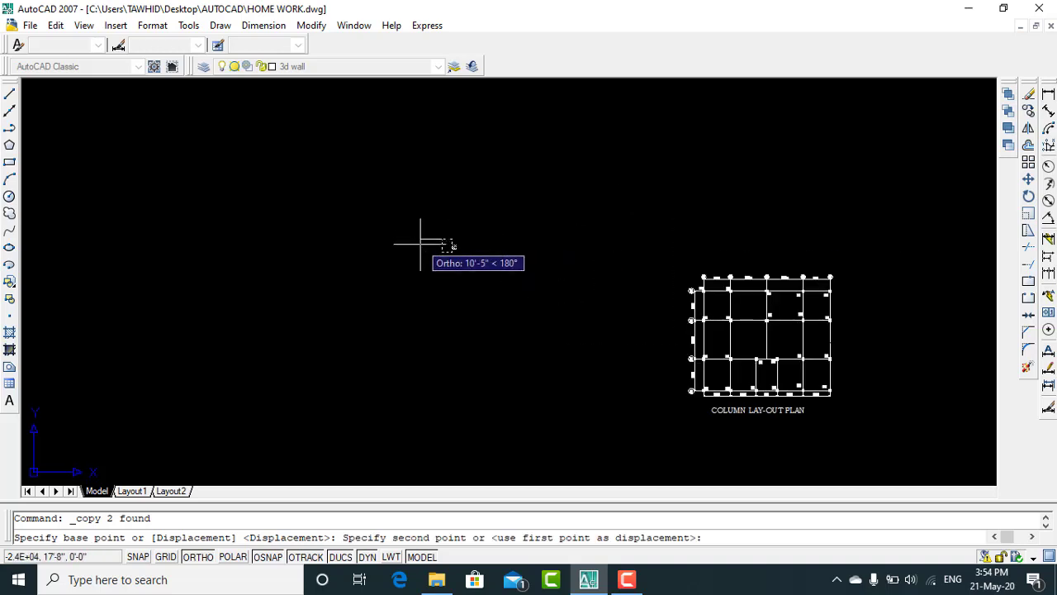
left_click(197, 558)
scroll(696, 331, "up", 5)
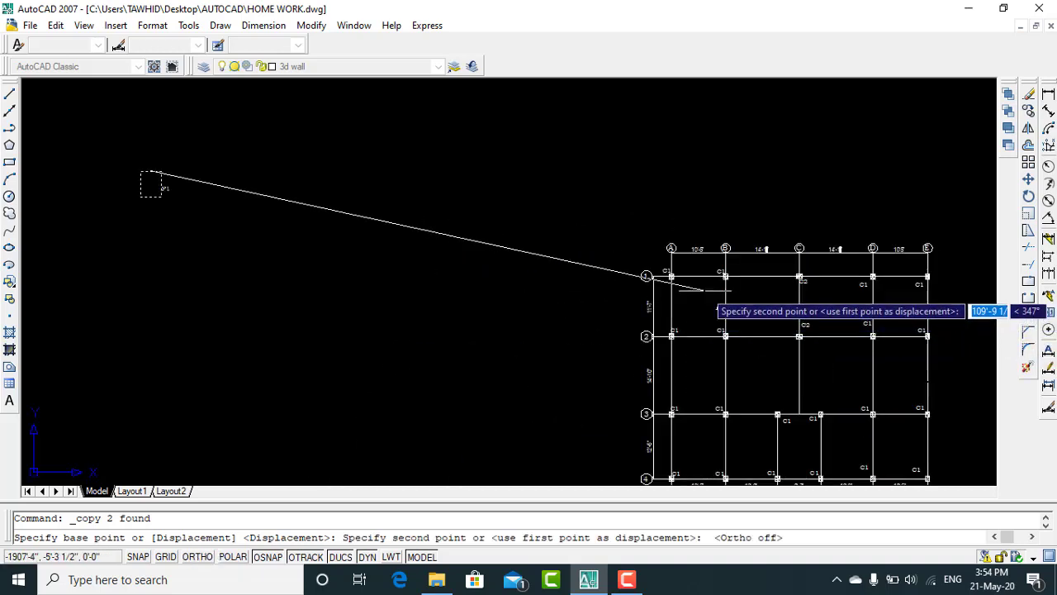
scroll(653, 276, "up", 3)
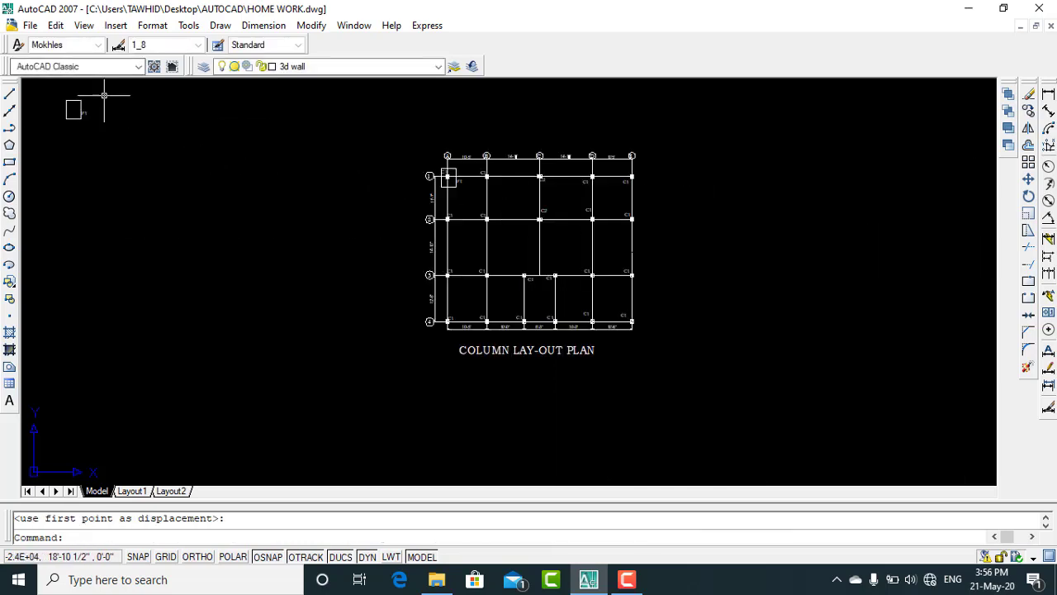
Step: Reselect the F1 footing with its label and copy it to column A4
left_click(104, 96)
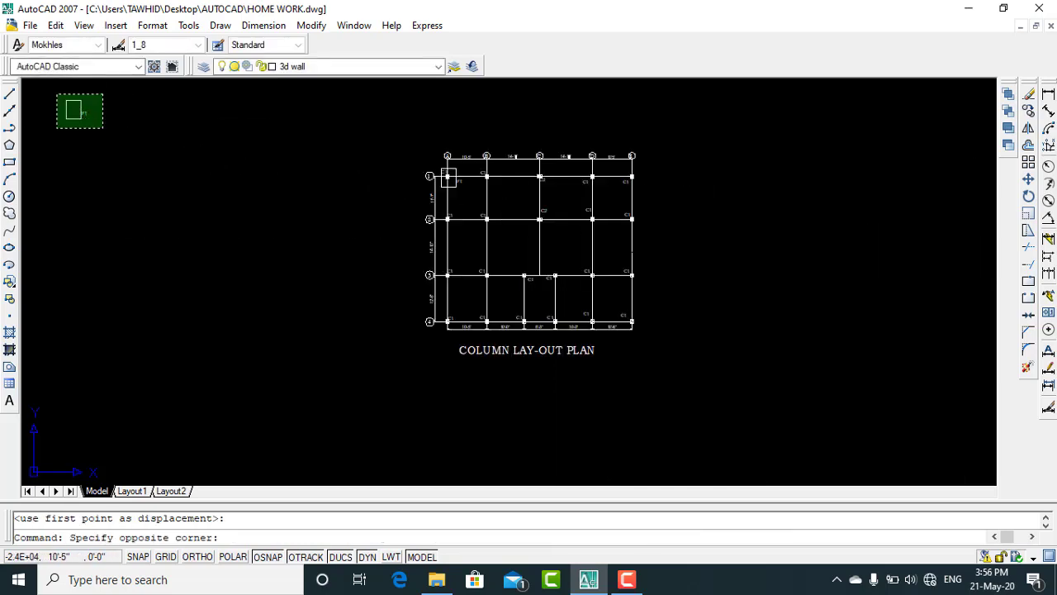
left_click(55, 128)
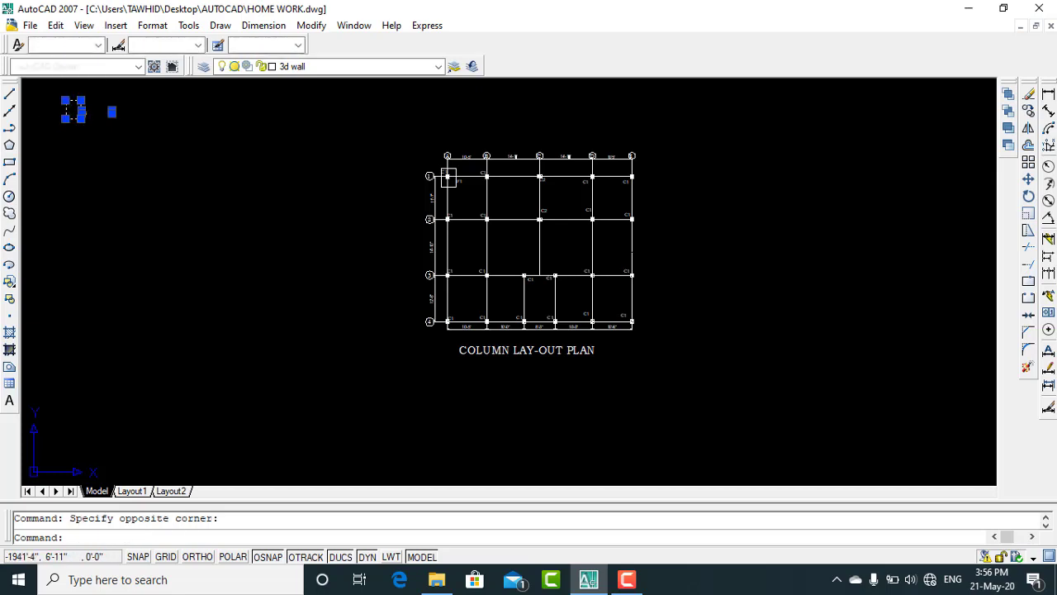
left_click(1029, 112)
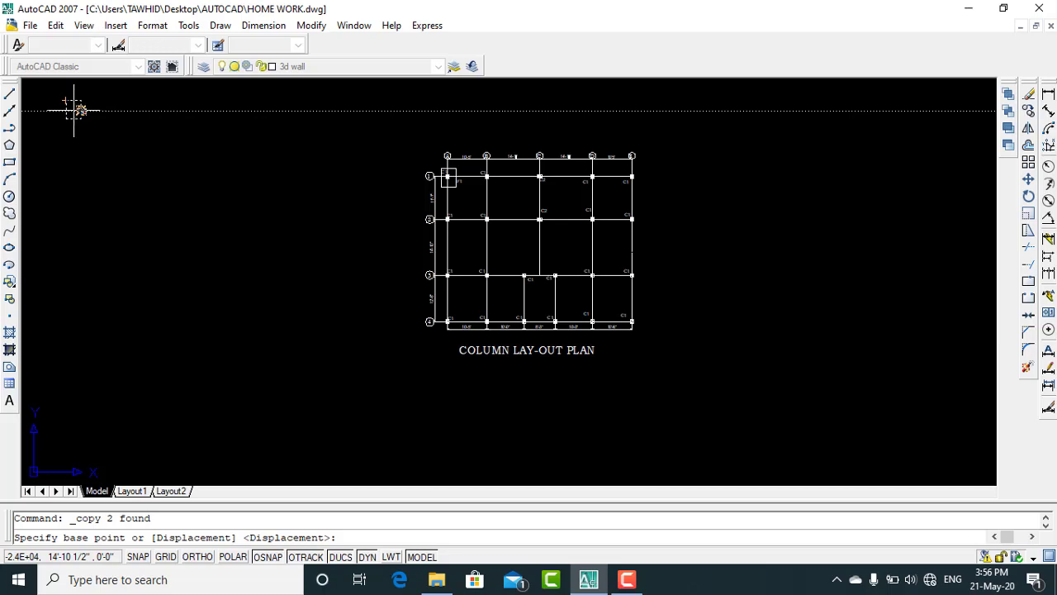
scroll(73, 108, "up", 3)
scroll(73, 108, "up", 3)
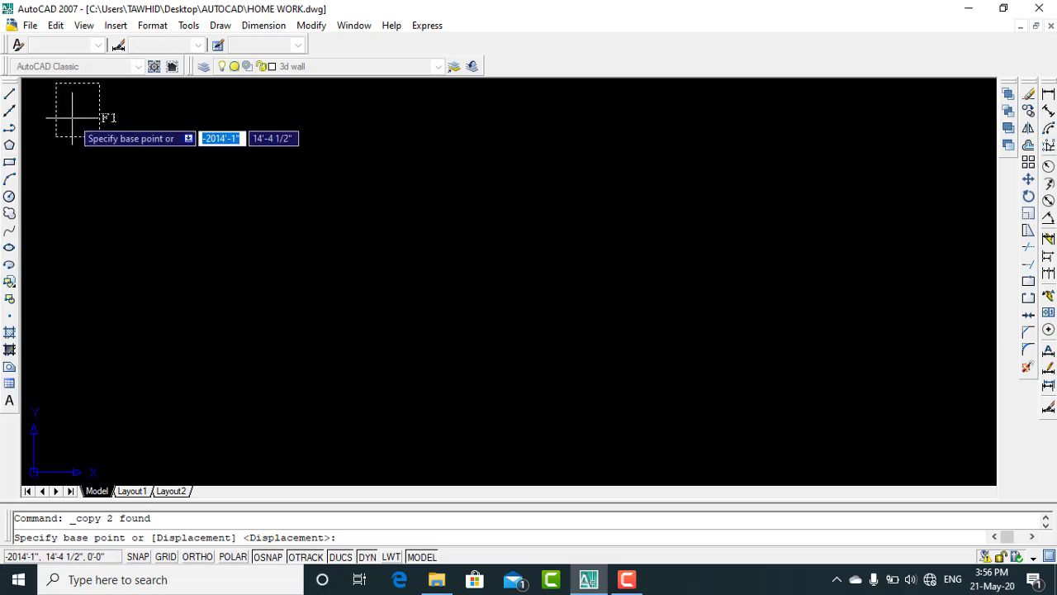
left_click(73, 117)
scroll(124, 140, "down", 3)
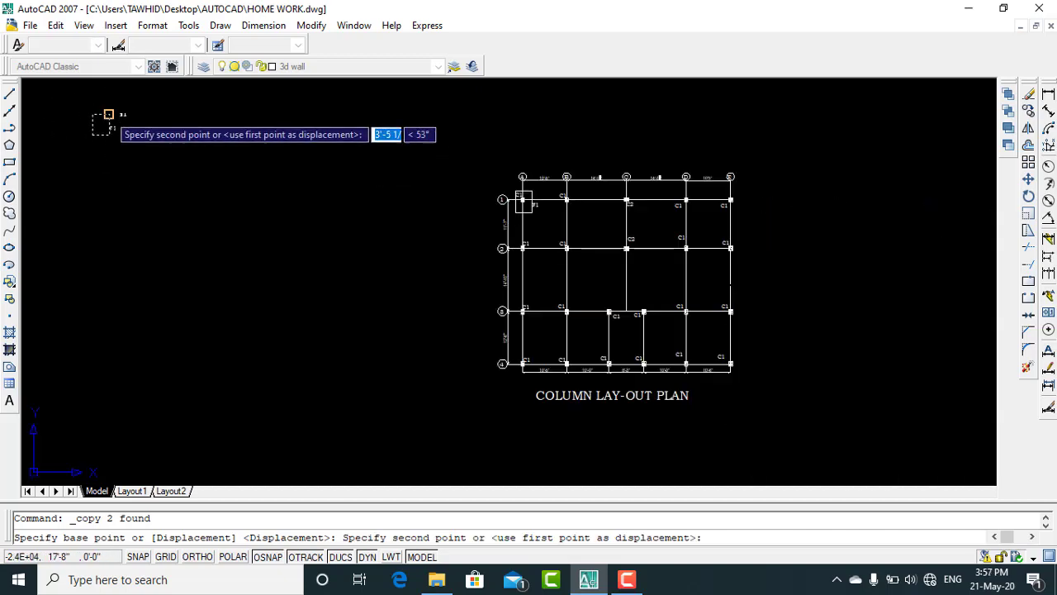
scroll(514, 367, "up", 2)
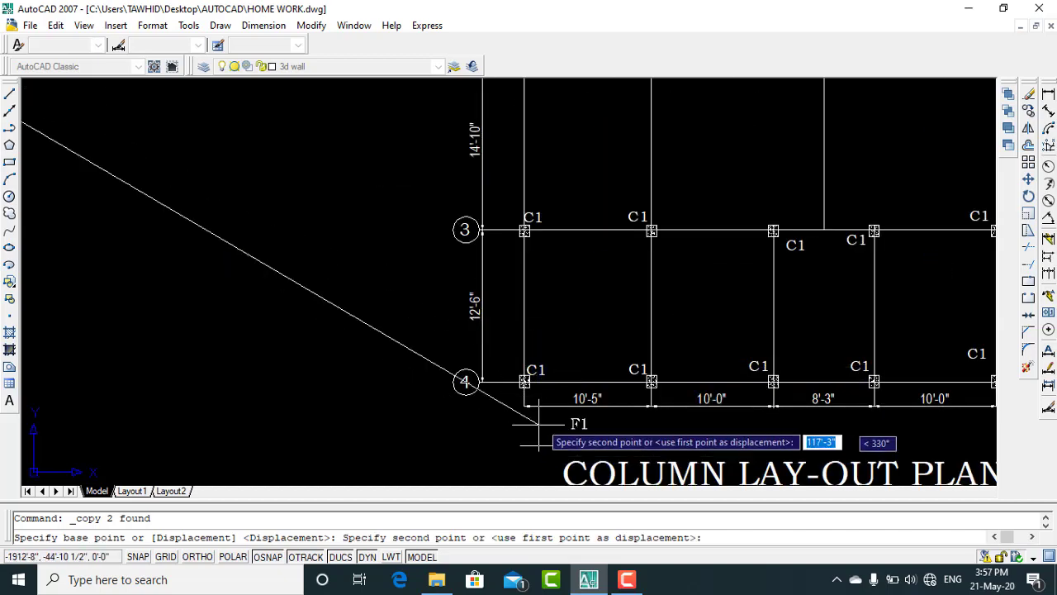
scroll(533, 395, "up", 2)
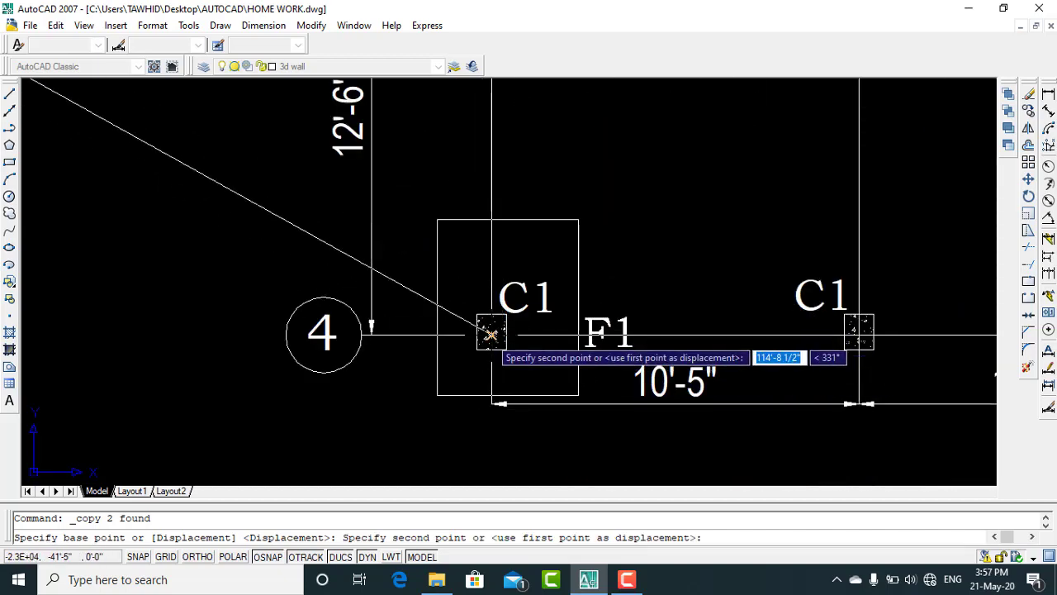
scroll(491, 334, "up", 4)
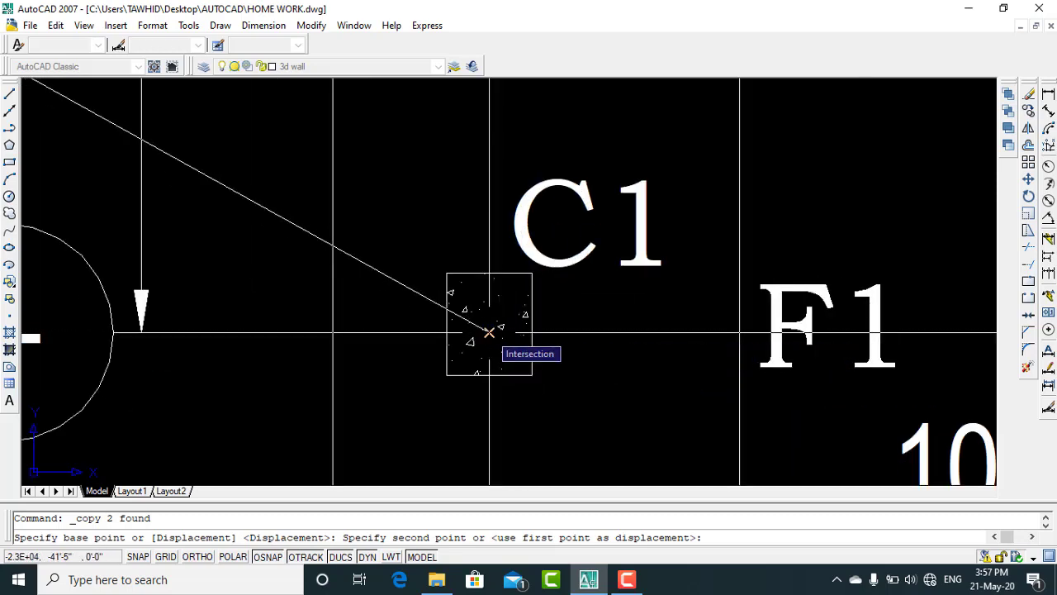
left_click(489, 332)
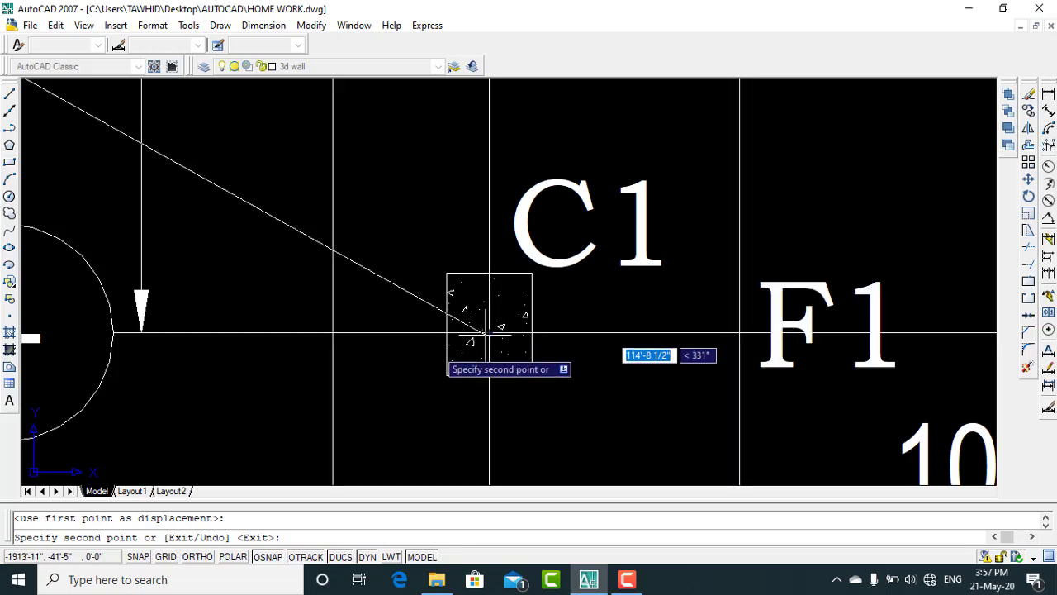
Step: Place another F1 footing copy at corner column E1
scroll(450, 364, "down", 3)
scroll(323, 361, "down", 2)
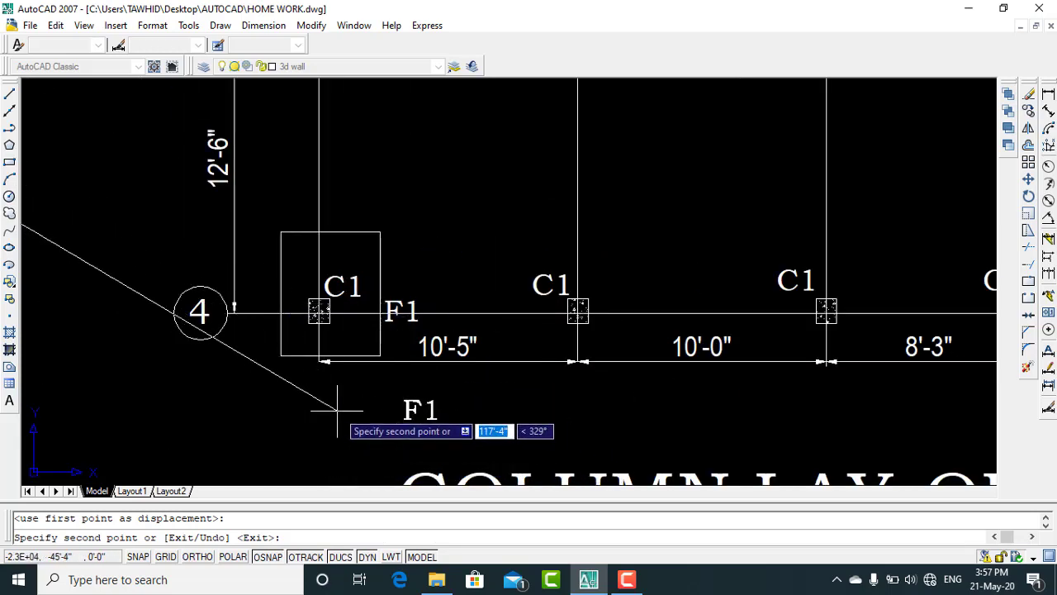
scroll(267, 393, "down", 3)
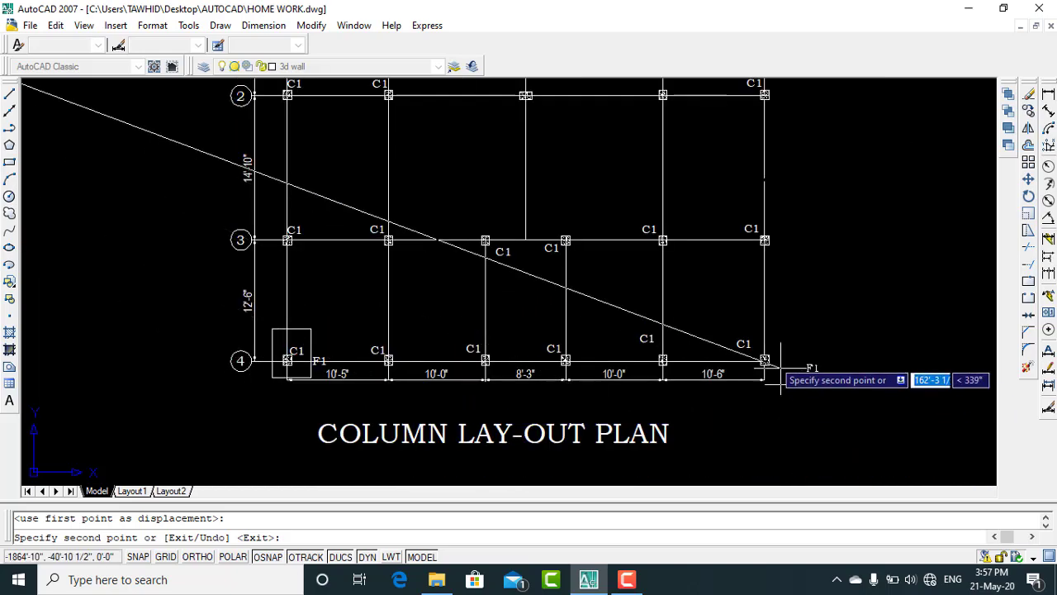
scroll(760, 353, "up", 3)
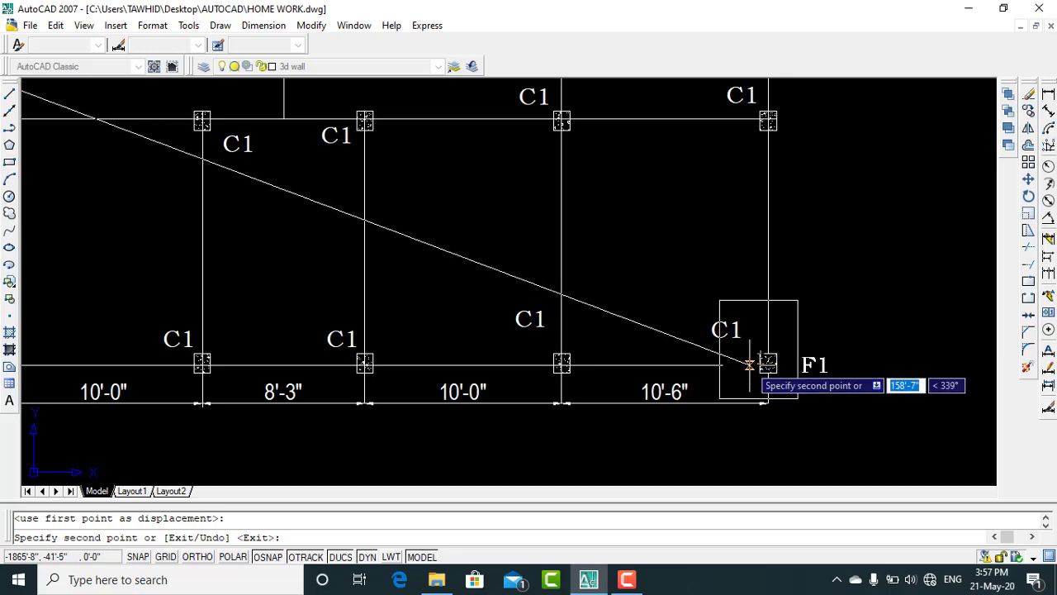
scroll(749, 365, "down", 1)
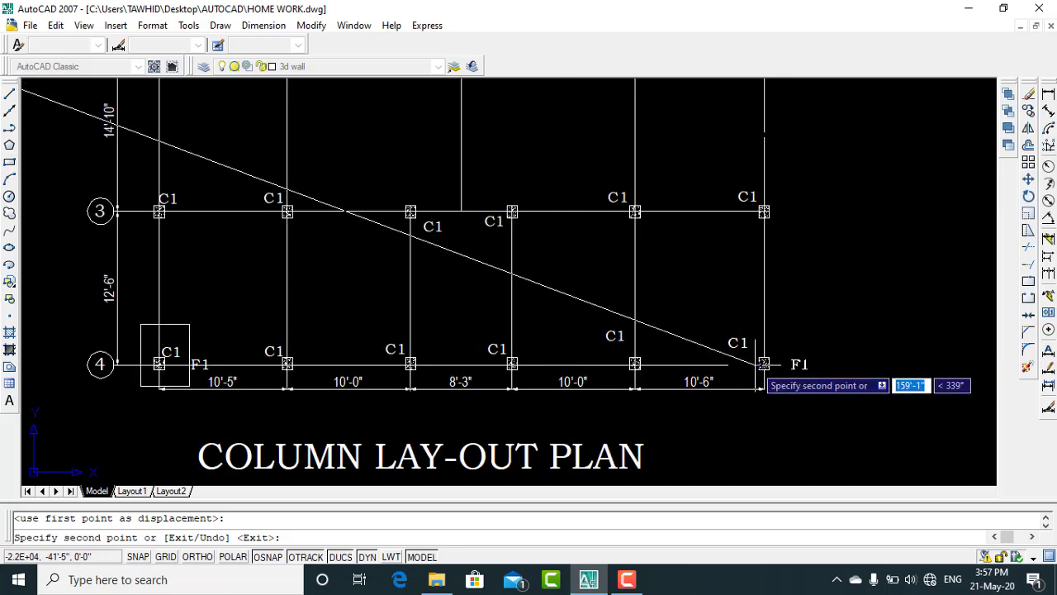
scroll(751, 364, "up", 2)
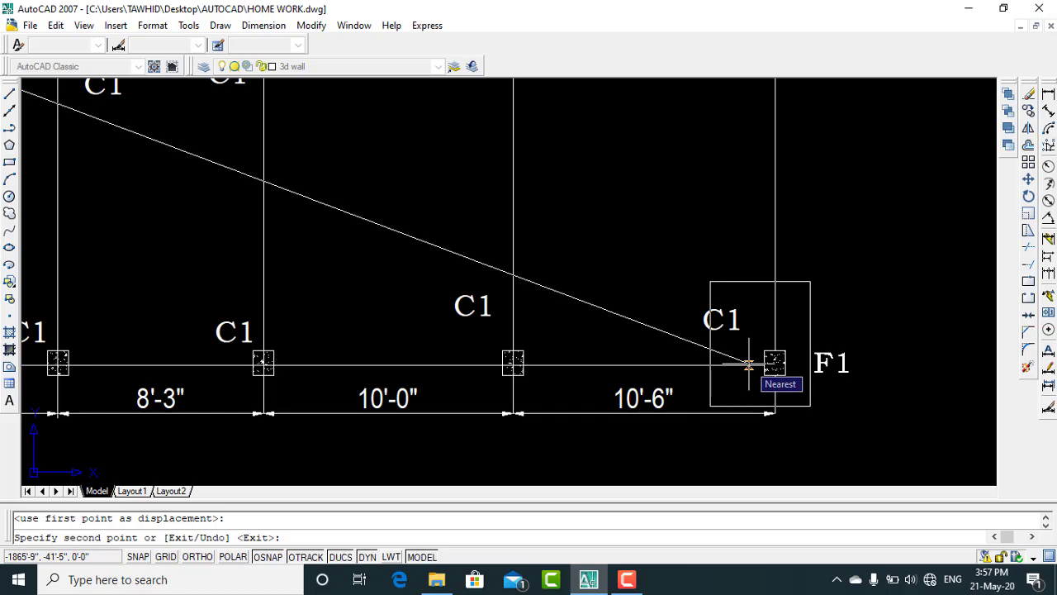
scroll(756, 363, "down", 4)
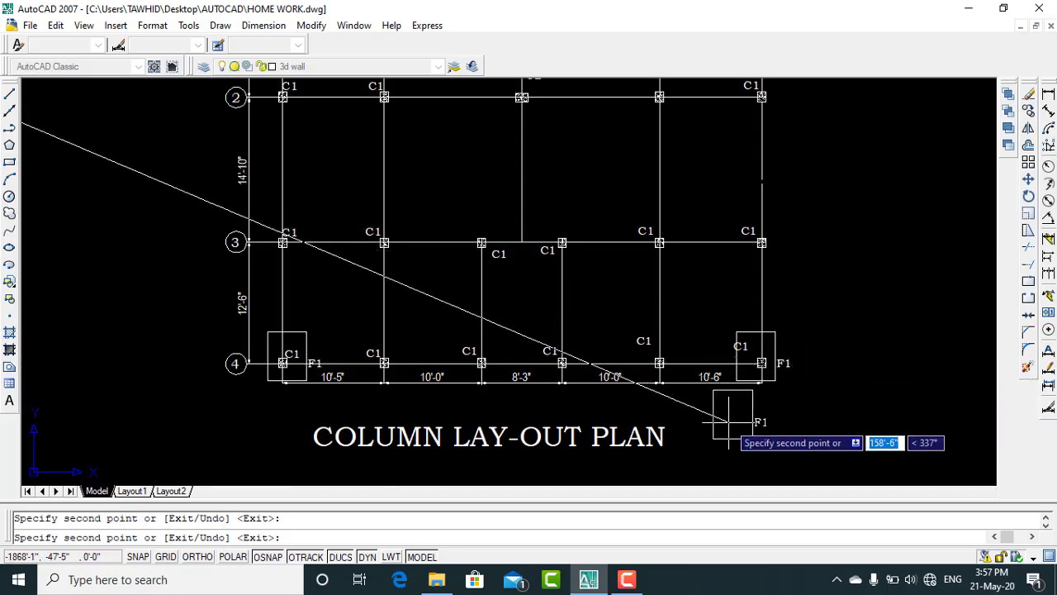
scroll(698, 413, "down", 2)
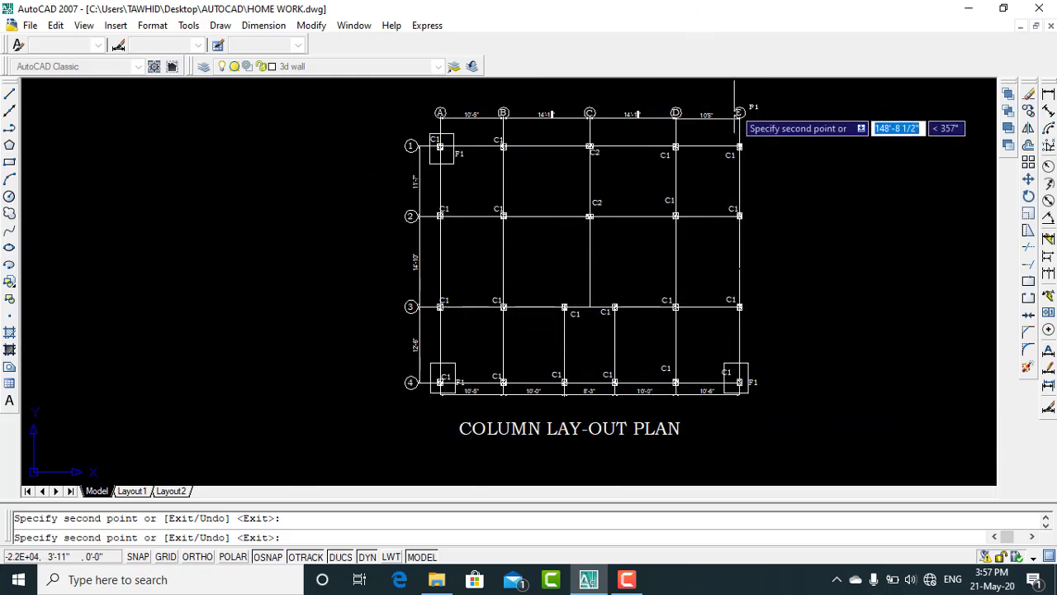
scroll(733, 154, "up", 3)
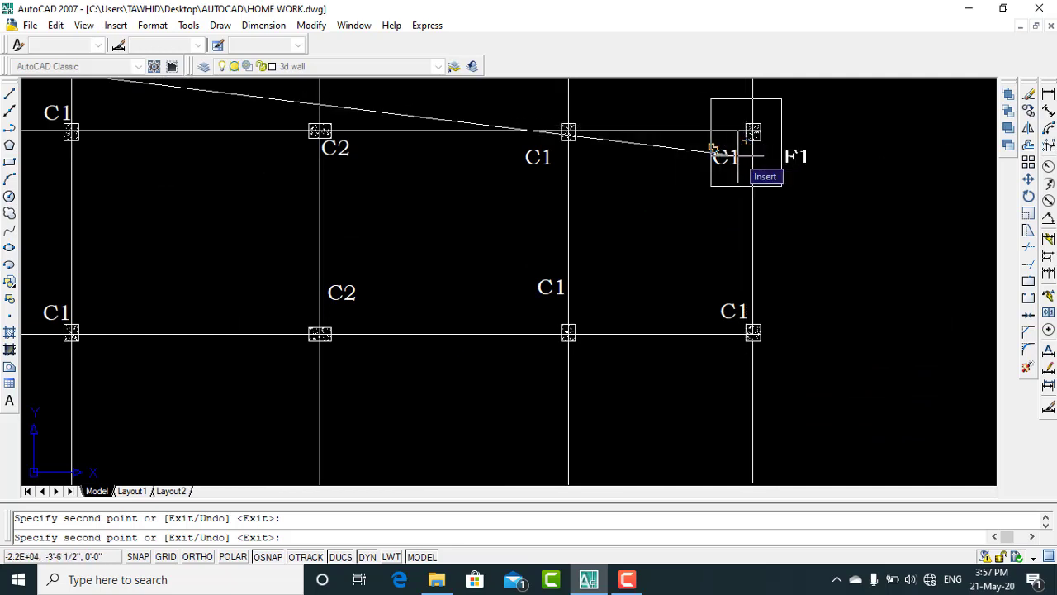
left_click(712, 148)
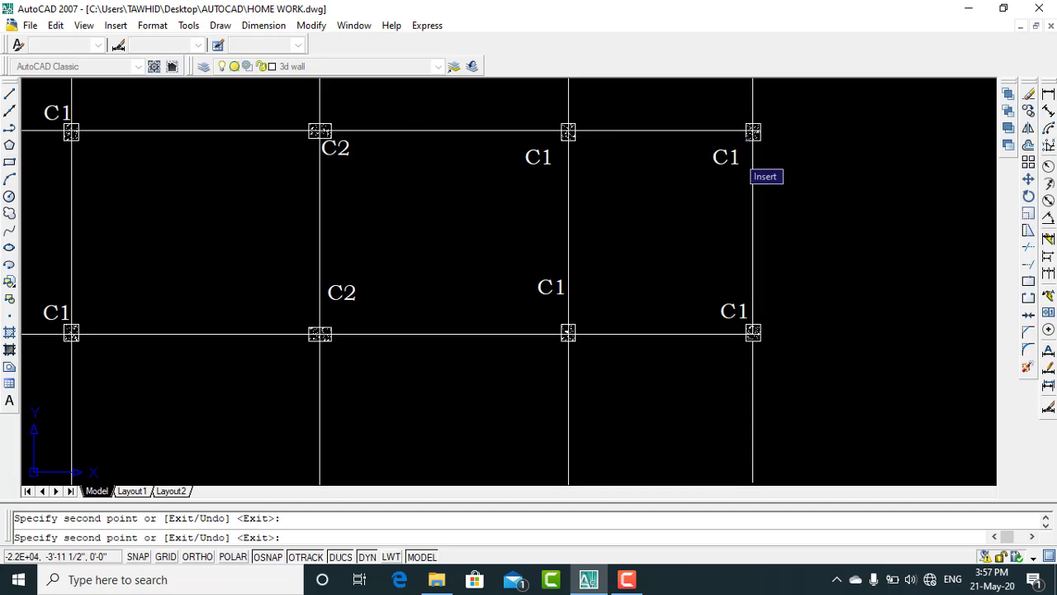
Step: Move the E1 footing copy and its F1 label so the footing is centred on column E1
key("Escape")
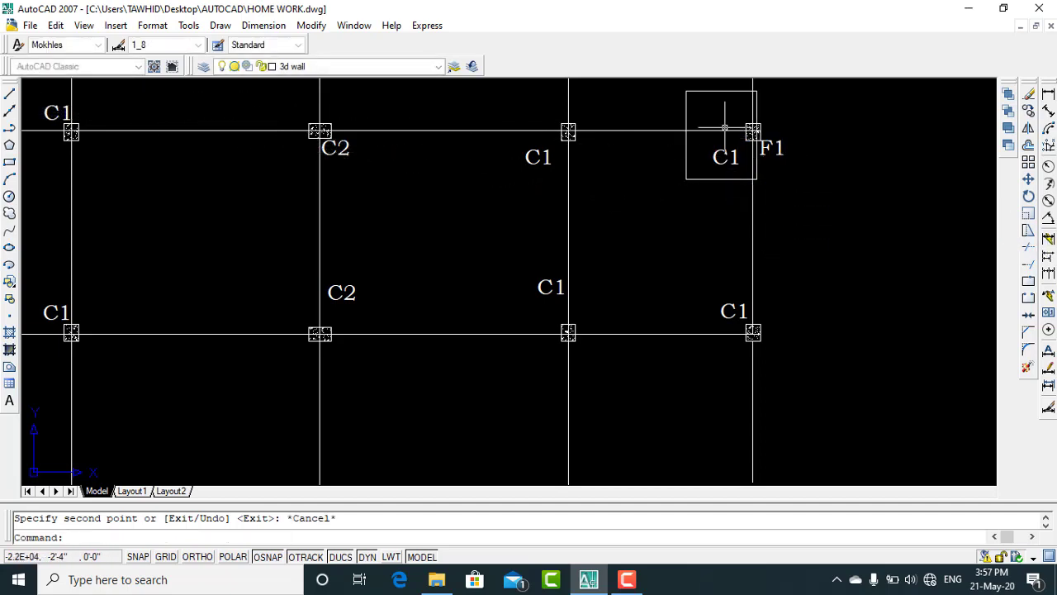
left_click(716, 91)
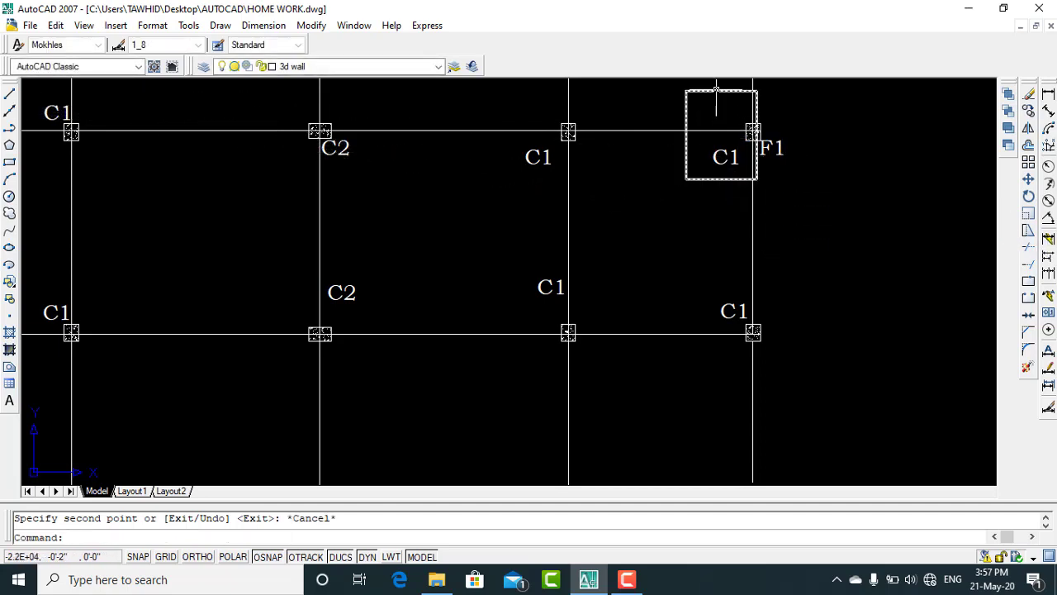
left_click(769, 148)
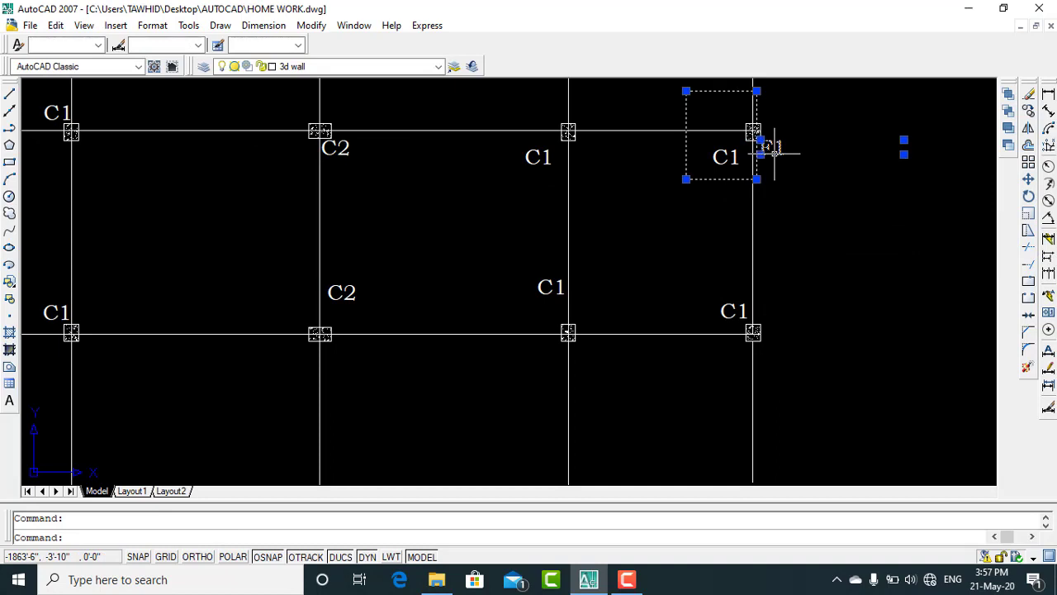
left_click(1029, 182)
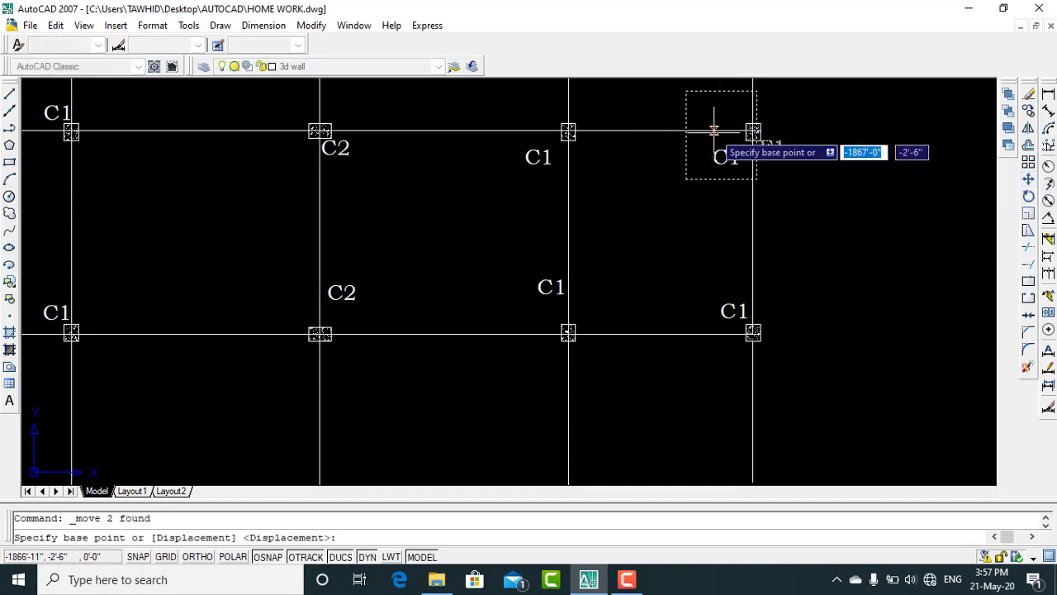
left_click(725, 130)
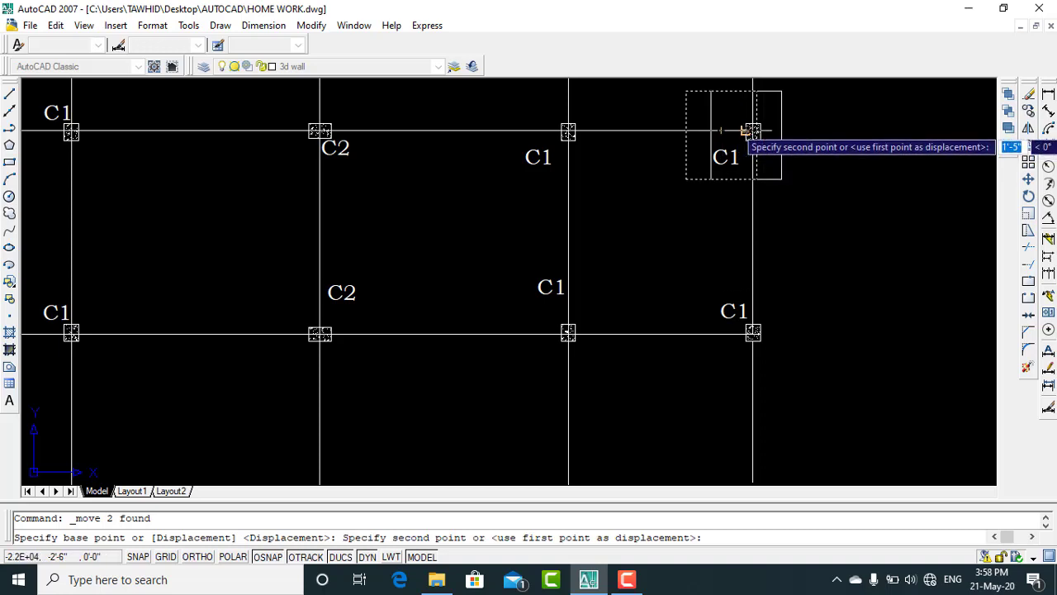
left_click(748, 131)
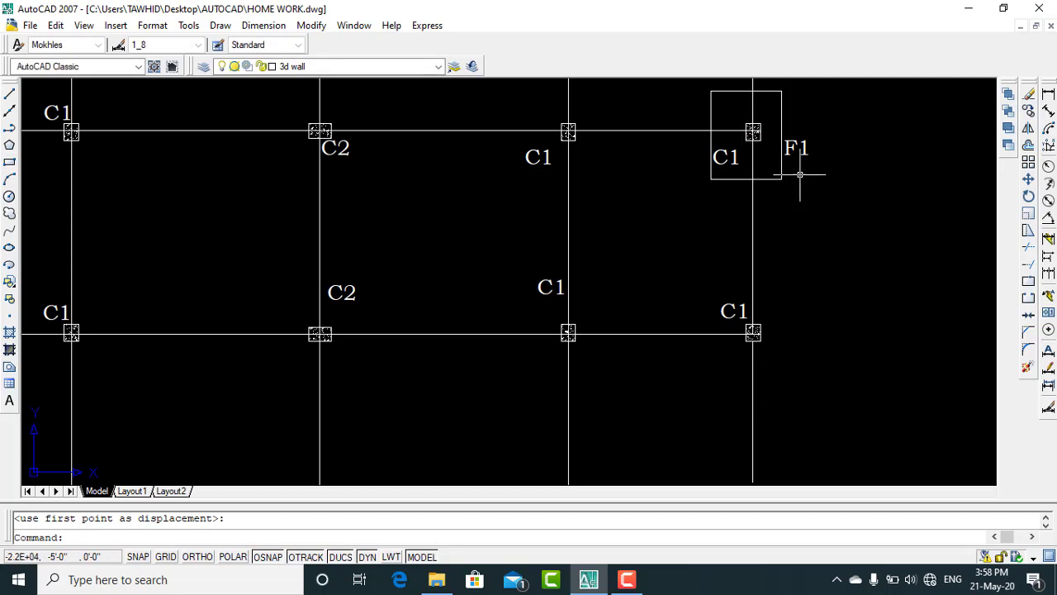
scroll(808, 212, "down", 4)
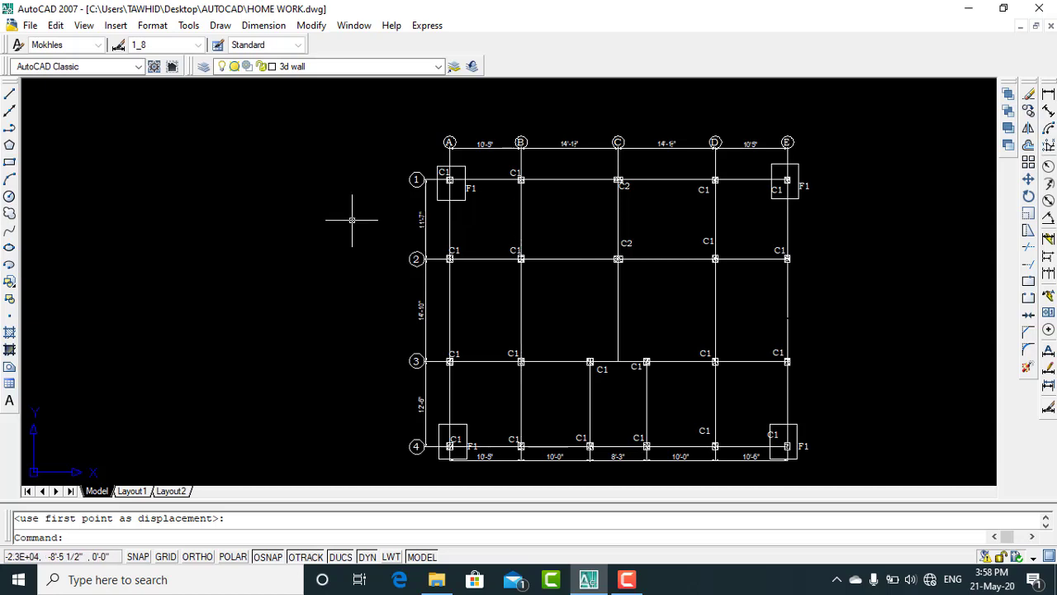
scroll(603, 188, "down", 2)
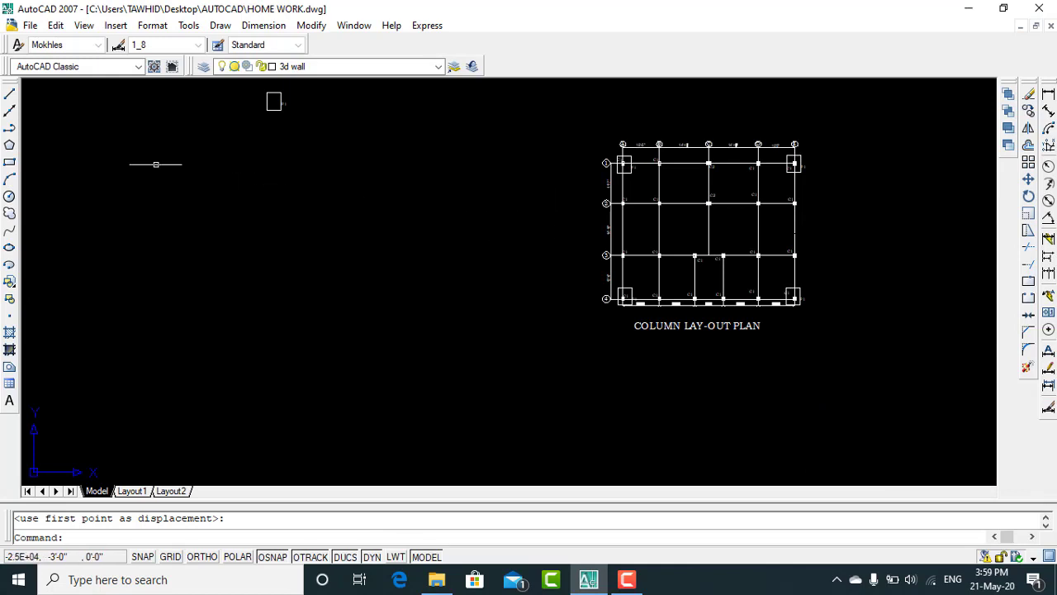
Step: Draw a 5' by 5' square footing in the empty area left of the plan
left_click(10, 163)
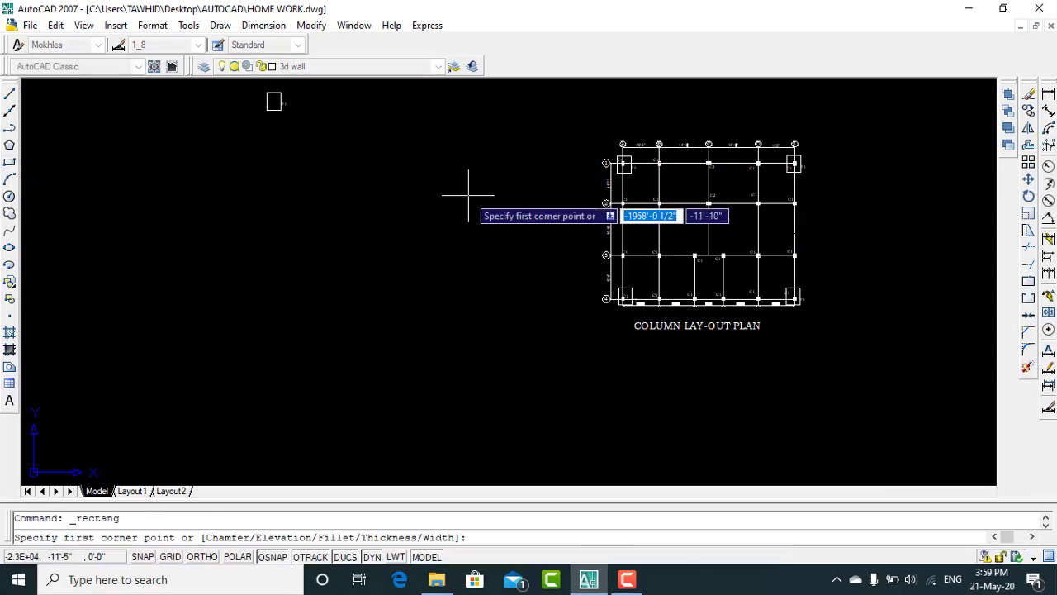
left_click(447, 222)
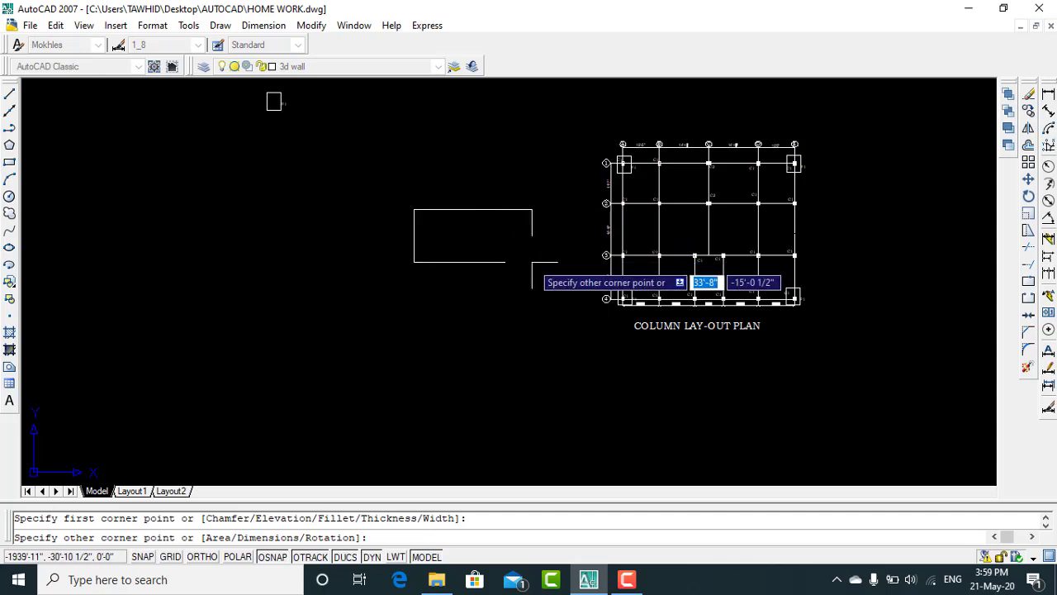
type("5")
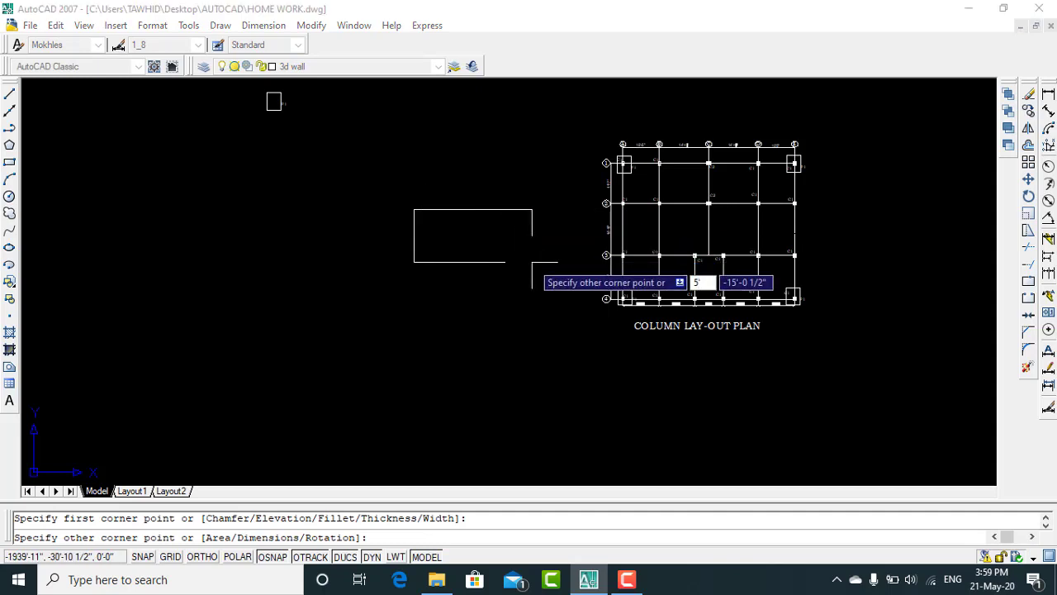
key("Tab")
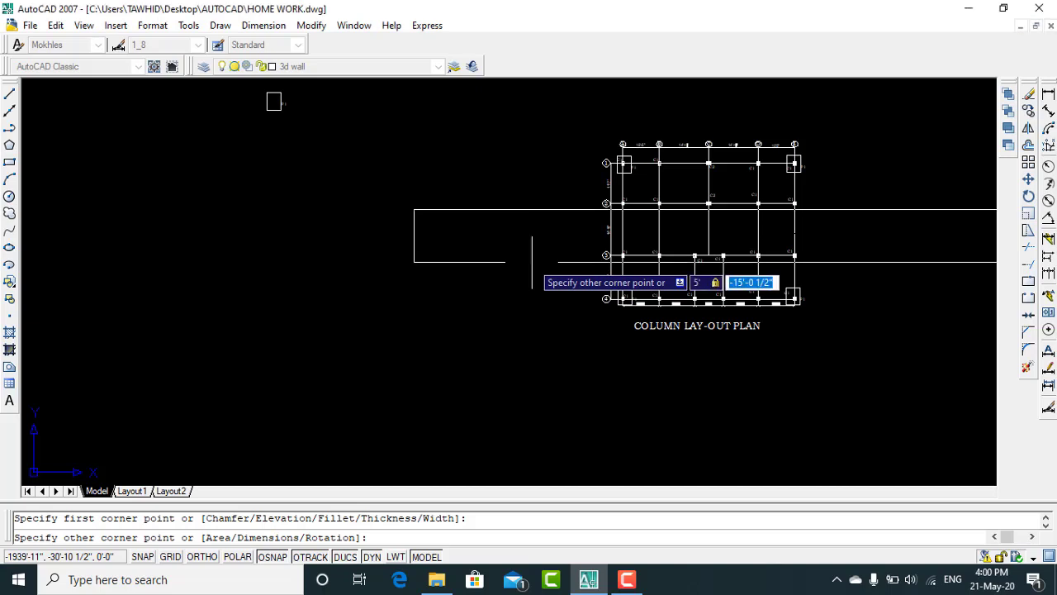
type("5")
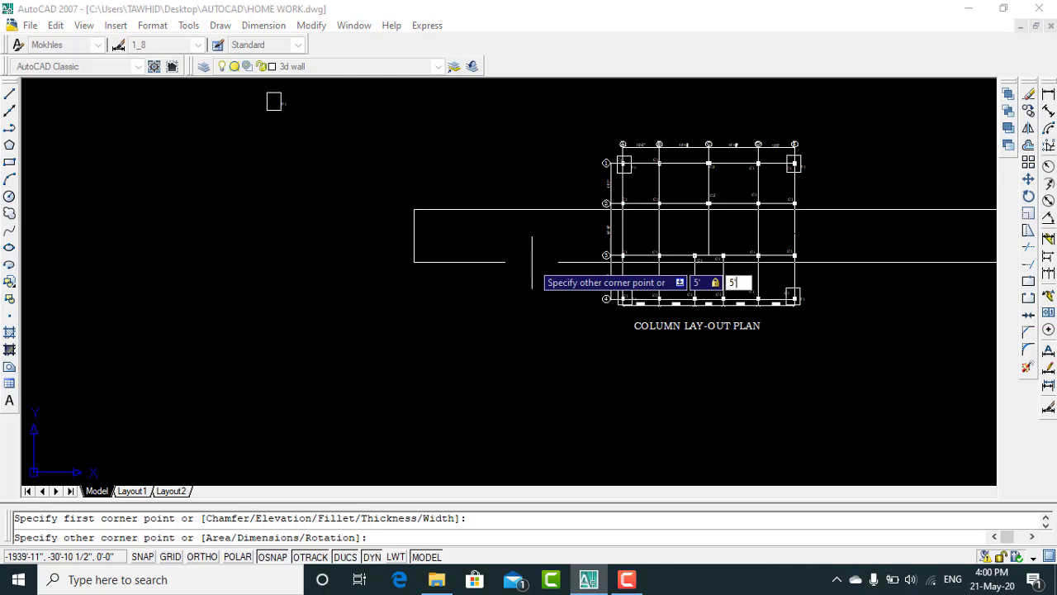
key("Return")
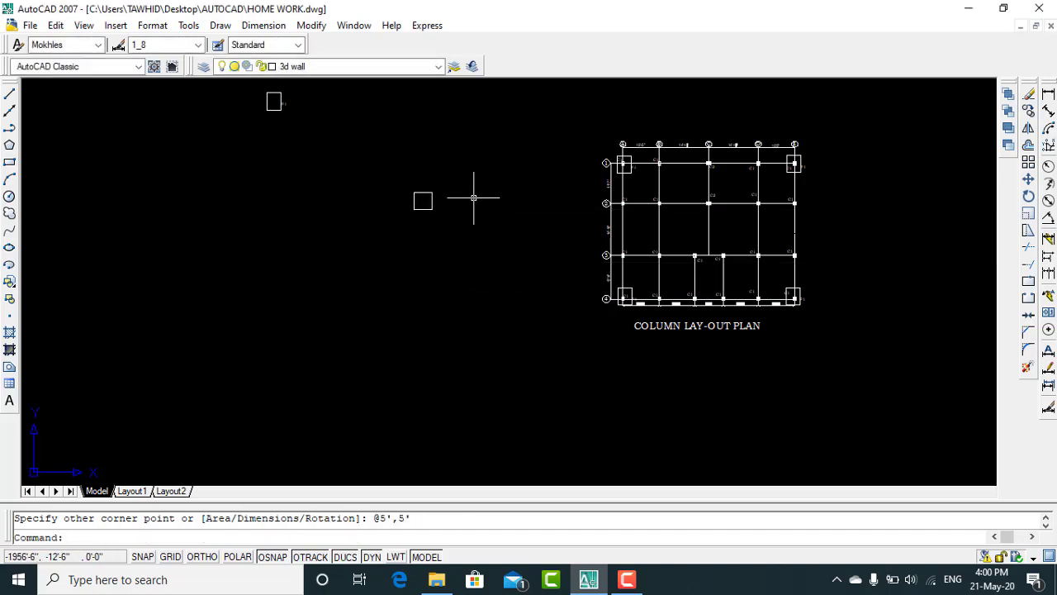
scroll(473, 198, "up", 2)
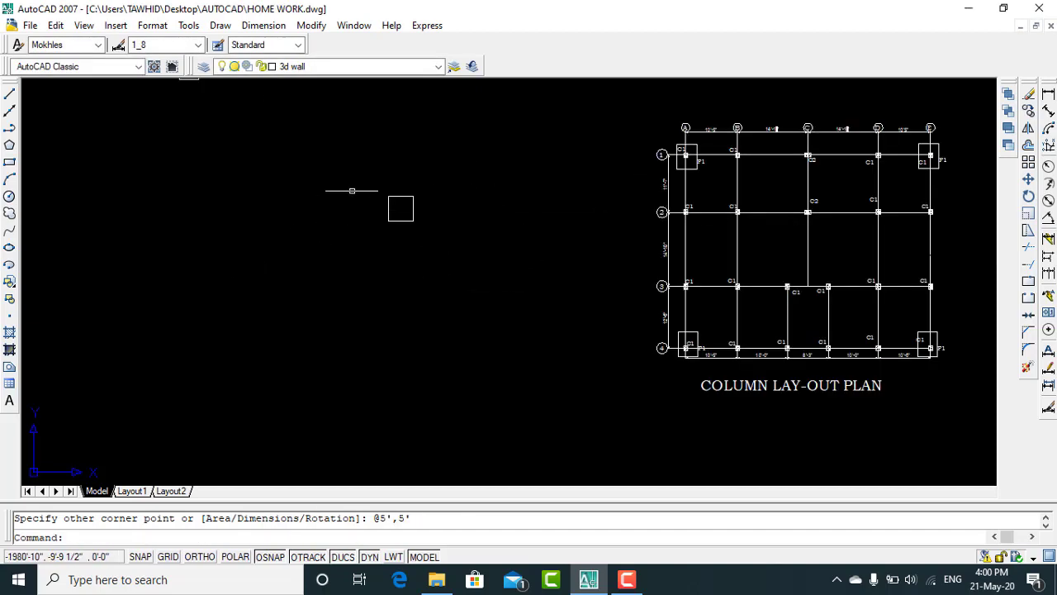
scroll(417, 192, "up", 2)
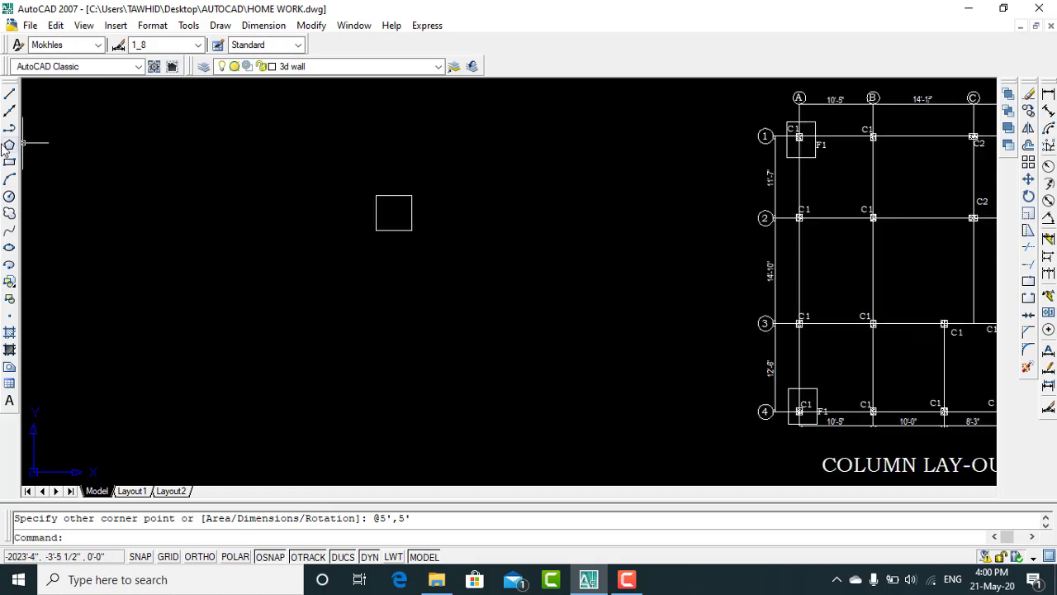
left_click(9, 401)
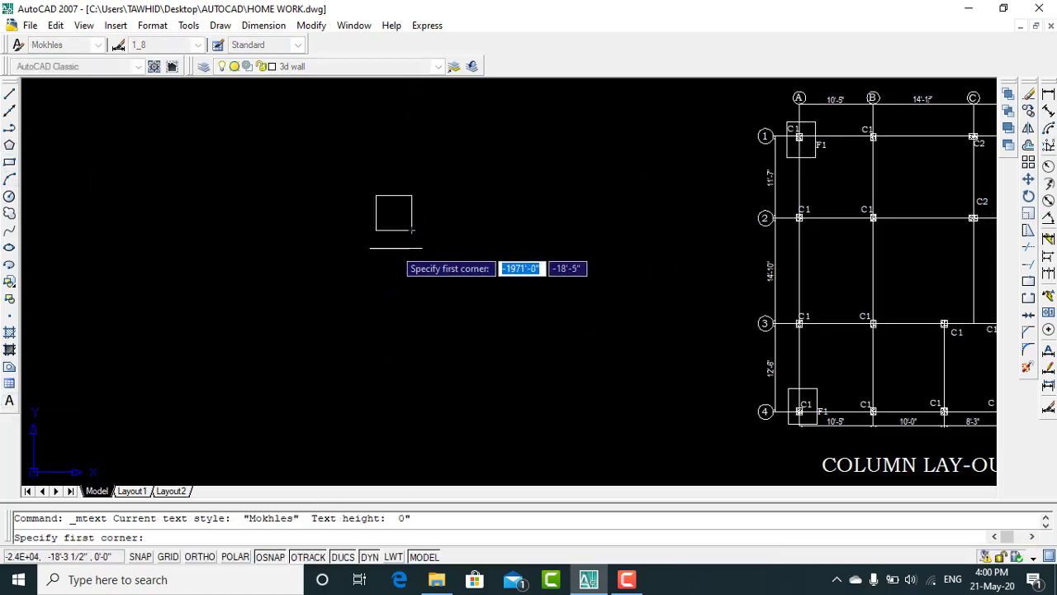
Step: Create a text box near the square containing F2 at 10" height
left_click(402, 244)
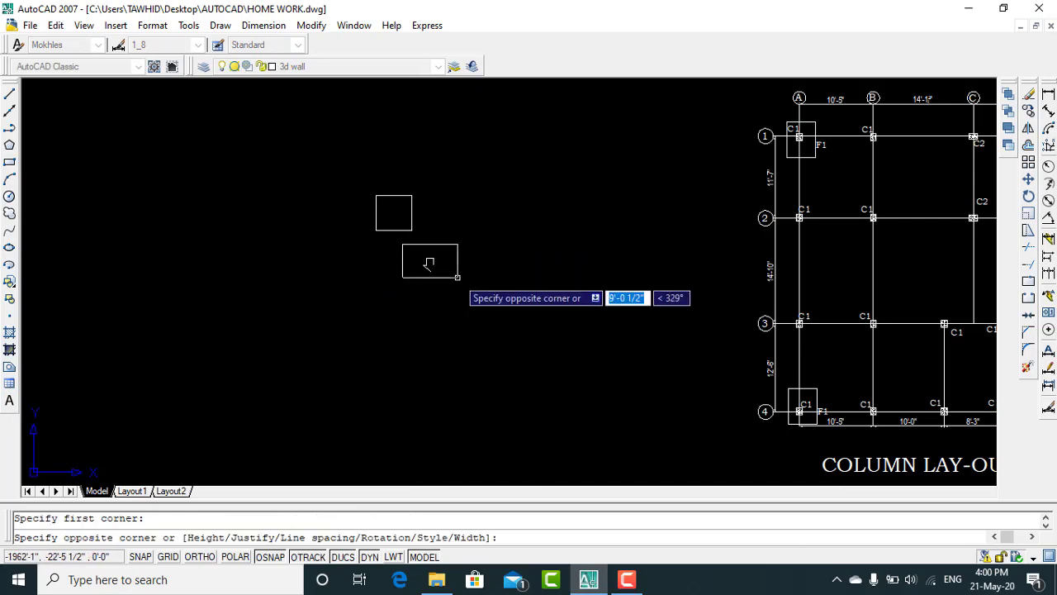
left_click(376, 195)
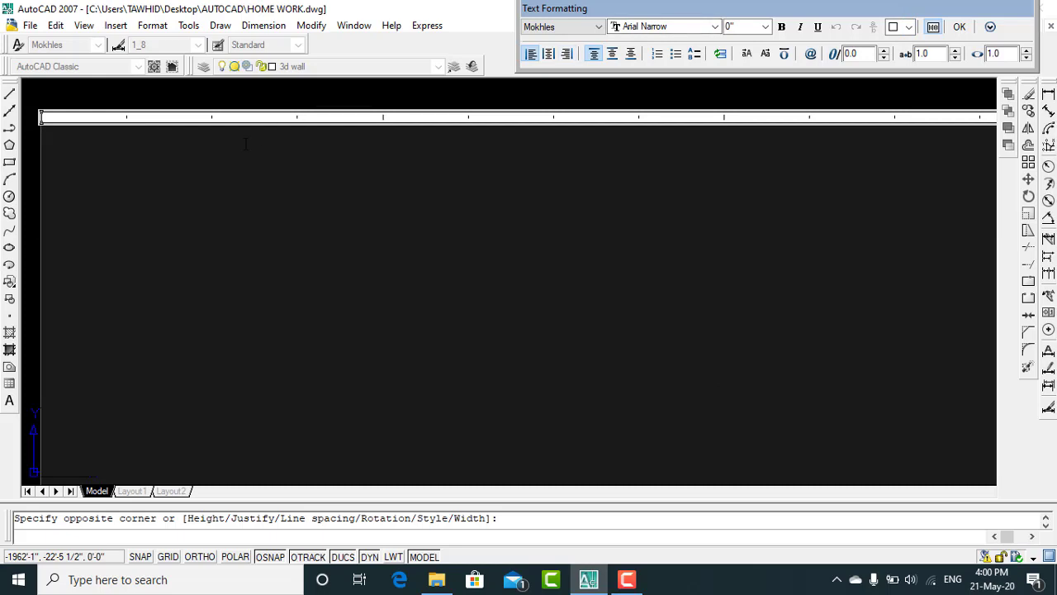
type("F2")
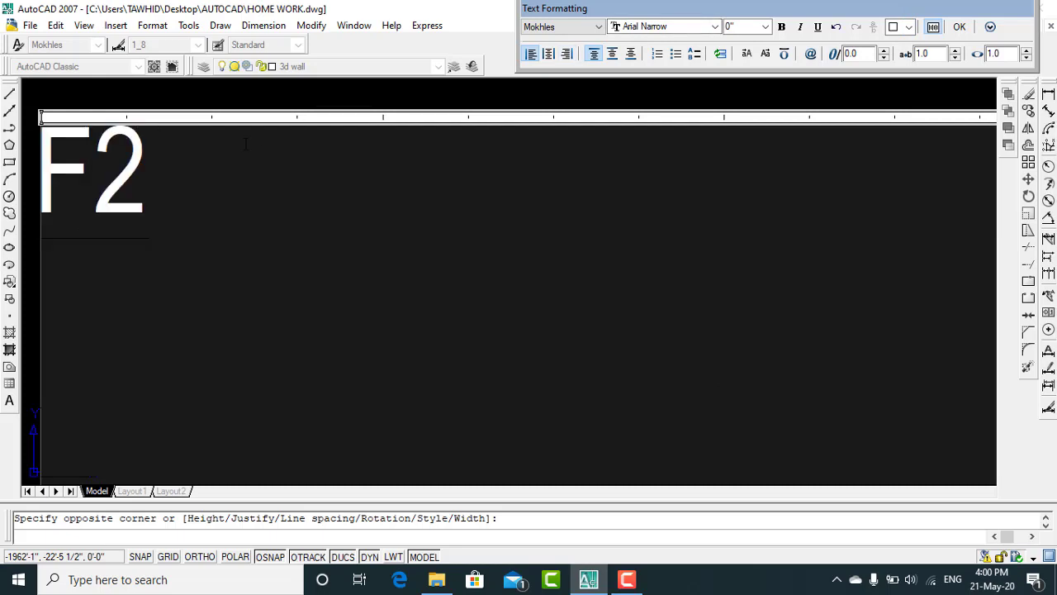
left_click(765, 27)
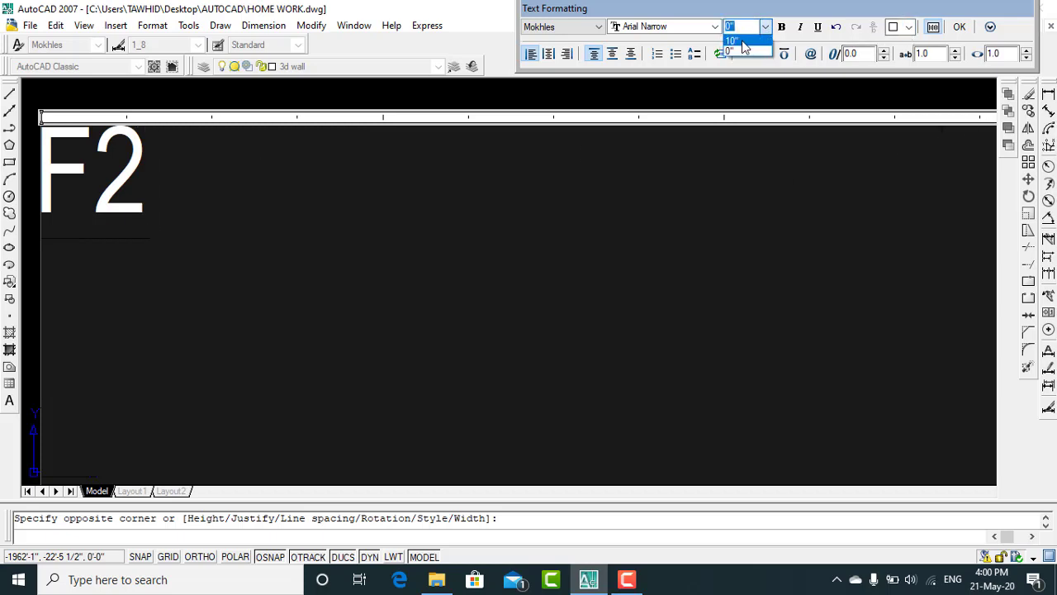
left_click(742, 41)
Step: Restyle the F2 text in Bookman Old Style at 10" height
left_click_drag(146, 221, 57, 168)
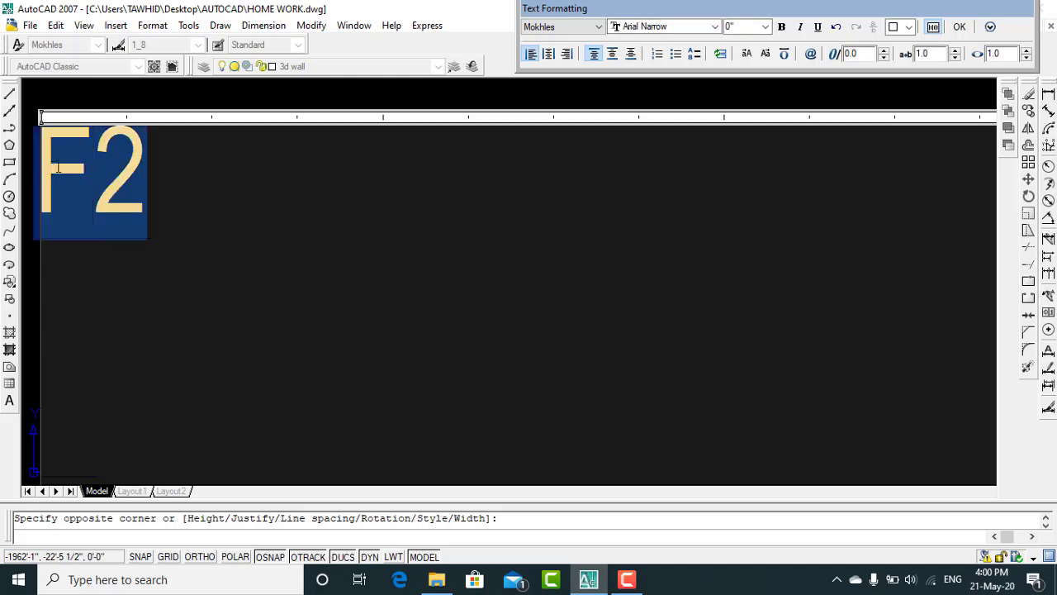
left_click(712, 27)
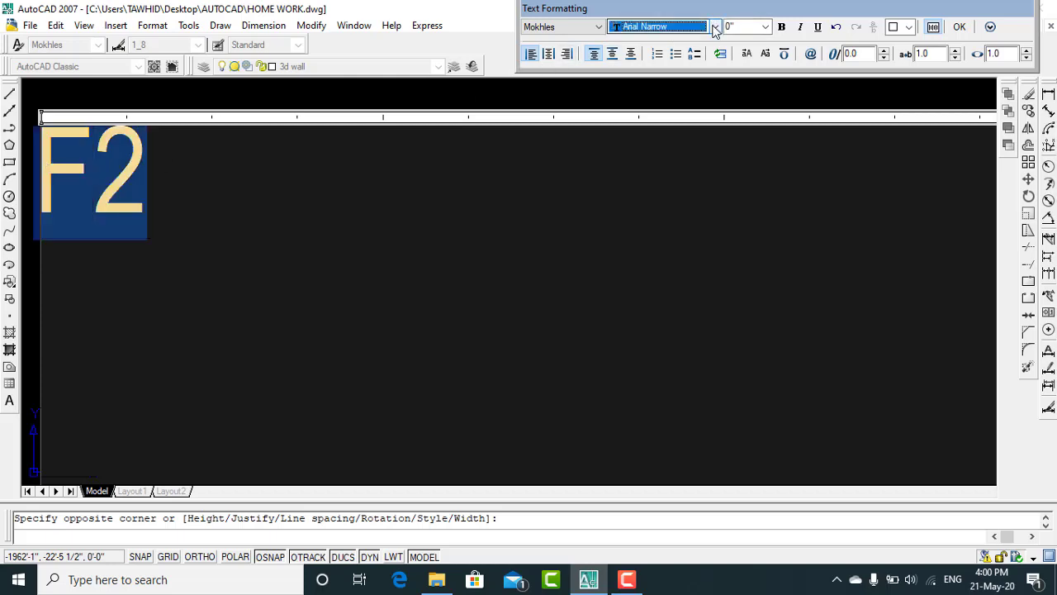
scroll(656, 83, "down", 2)
scroll(657, 83, "down", 2)
scroll(657, 83, "down", 1)
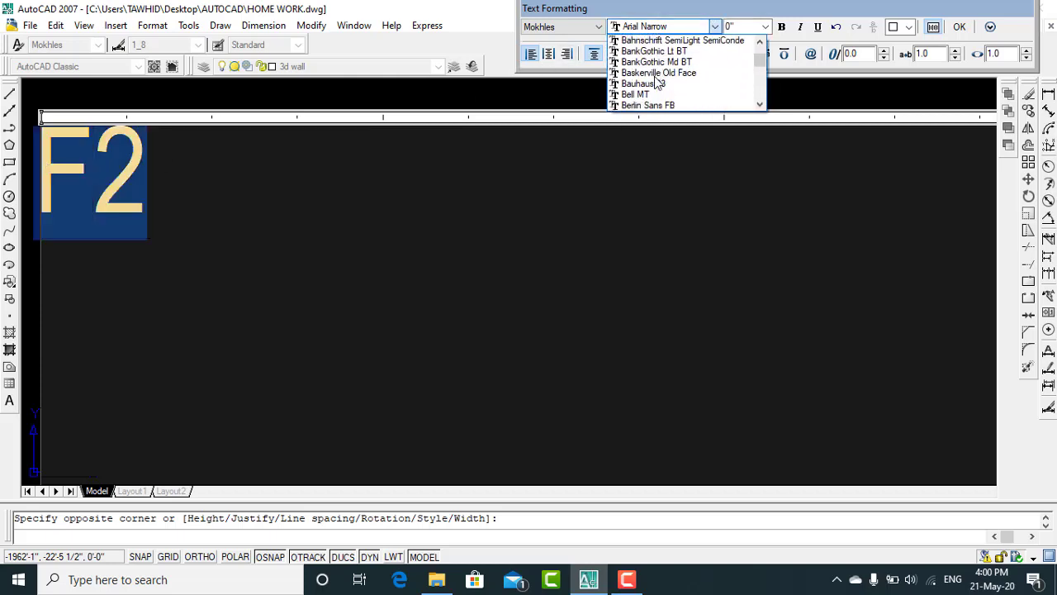
scroll(657, 82, "up", 2)
scroll(655, 80, "down", 1)
scroll(655, 80, "down", 2)
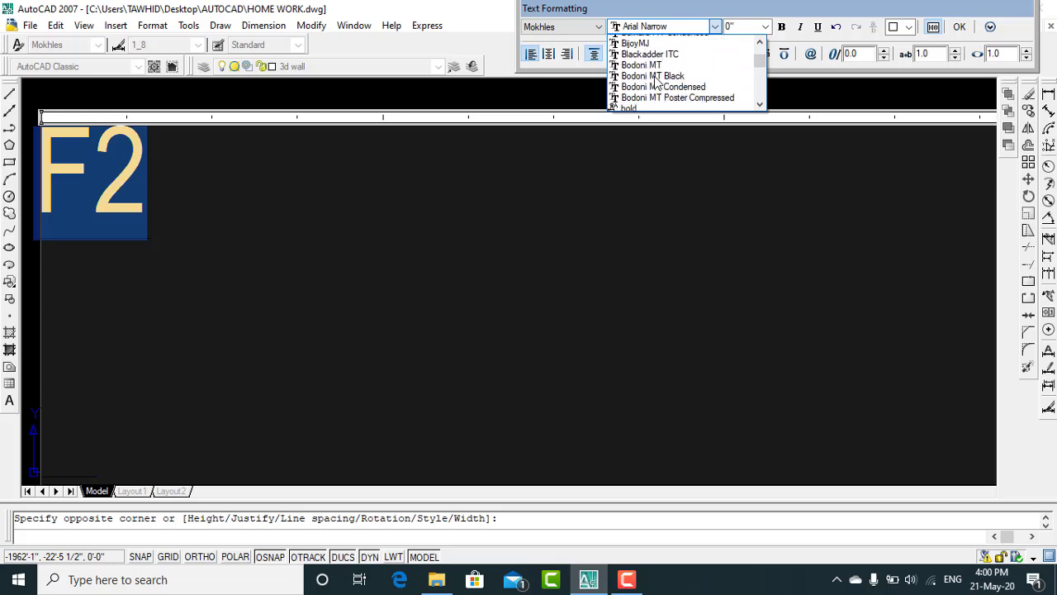
scroll(655, 80, "down", 1)
scroll(655, 80, "down", 1)
scroll(655, 76, "down", 2)
scroll(655, 76, "down", 2)
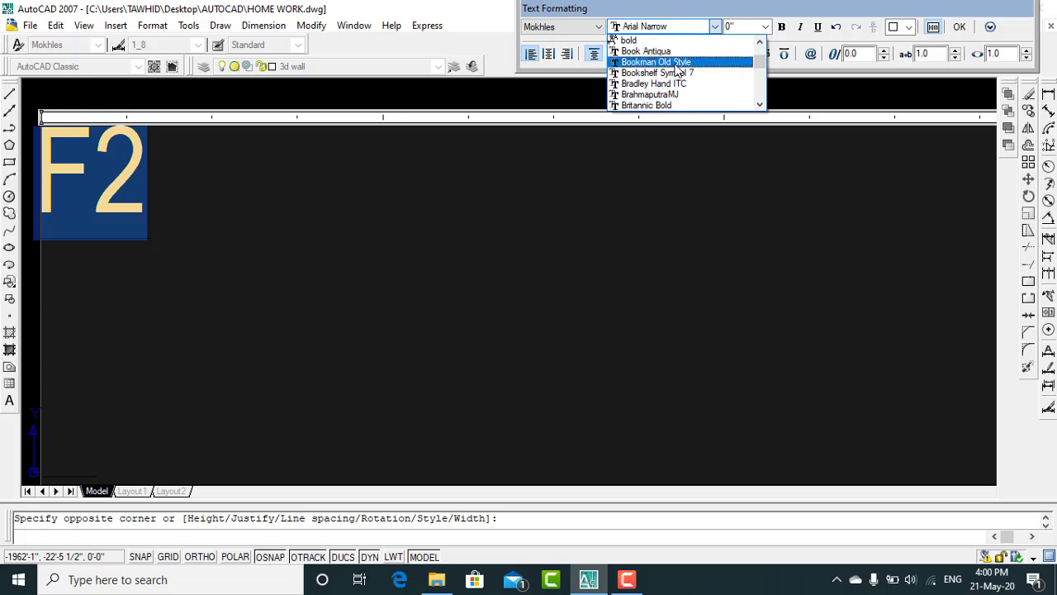
left_click(653, 58)
left_click(766, 27)
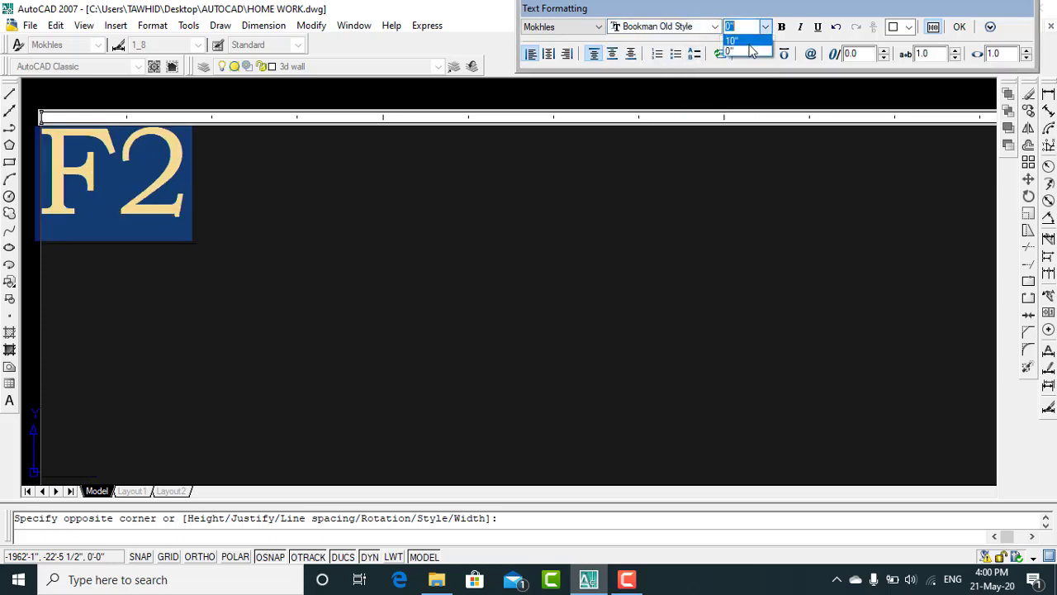
left_click(748, 48)
Step: Place the F2 label and move it beside the square footing's right edge
left_click(960, 28)
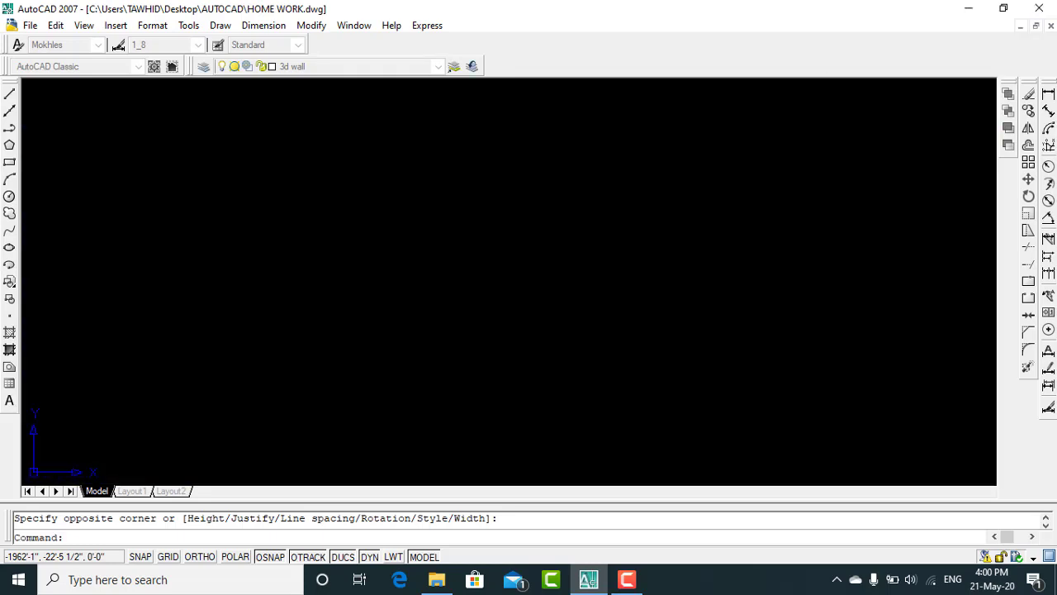
scroll(396, 223, "down", 5)
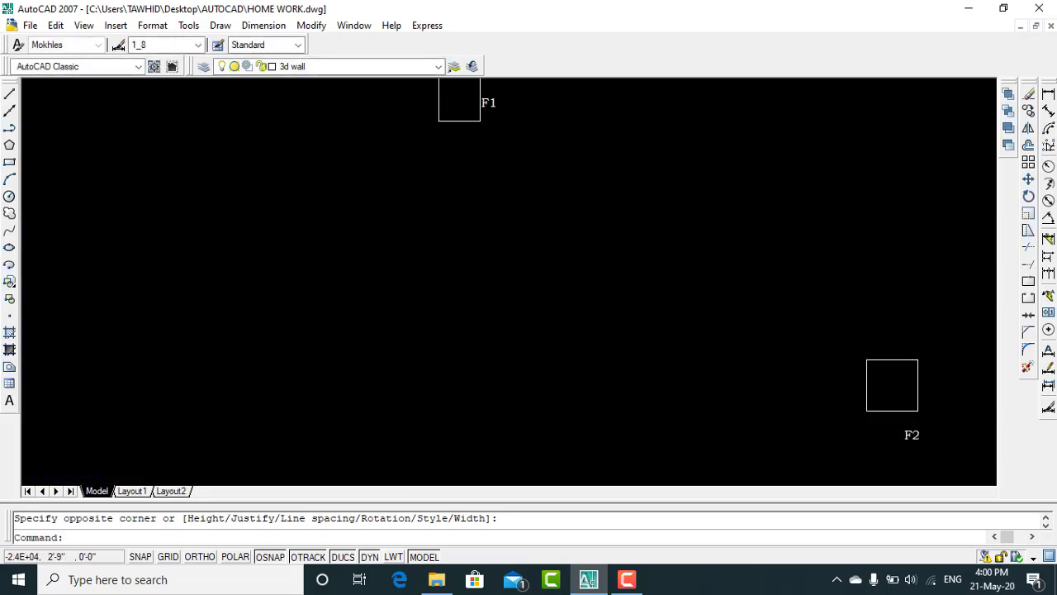
scroll(396, 220, "down", 2)
scroll(728, 341, "up", 5)
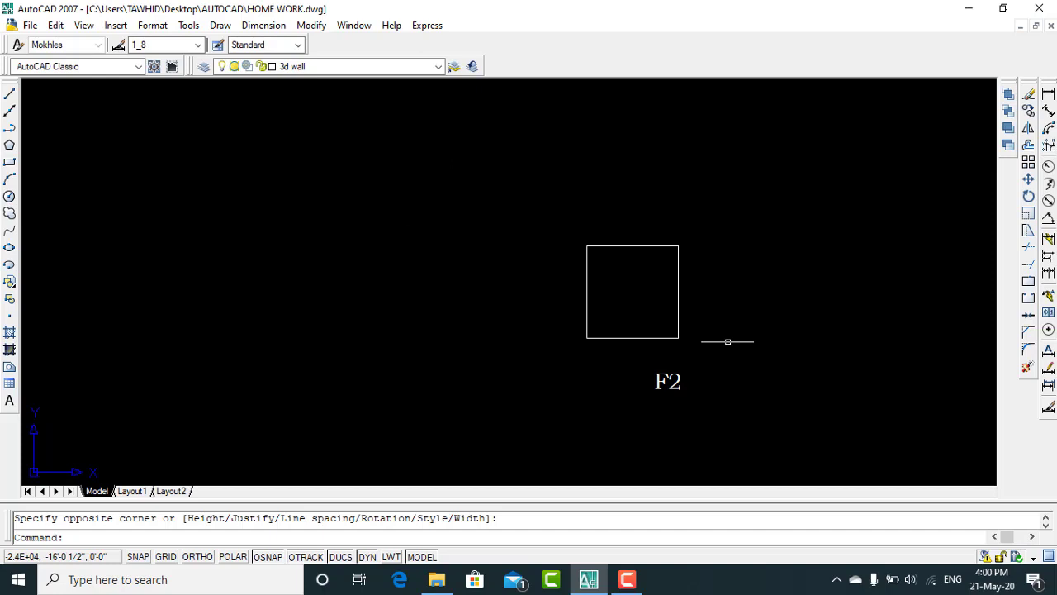
left_click(673, 380)
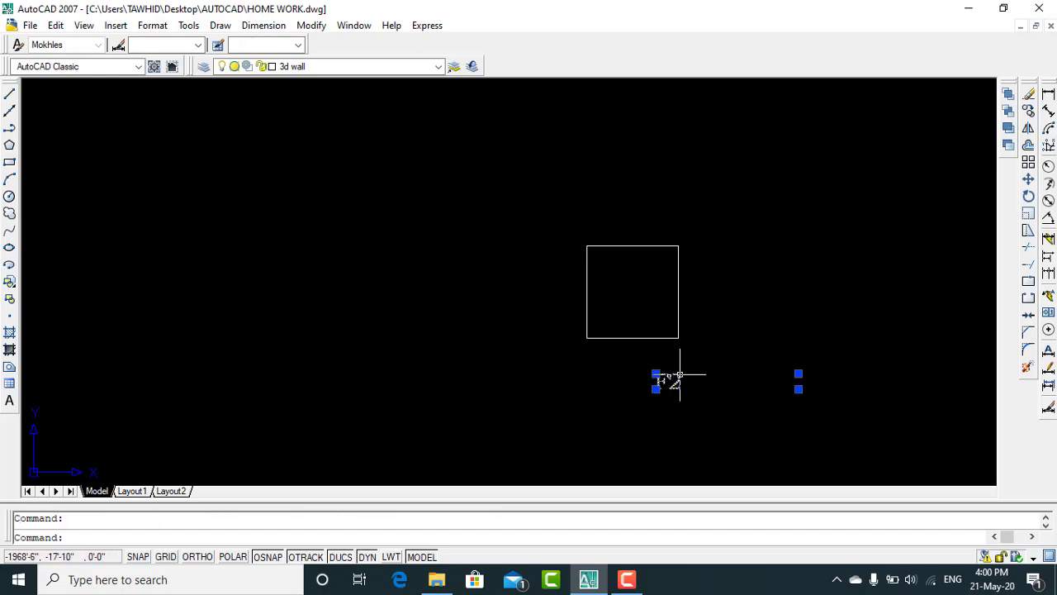
left_click_drag(679, 376, 712, 283)
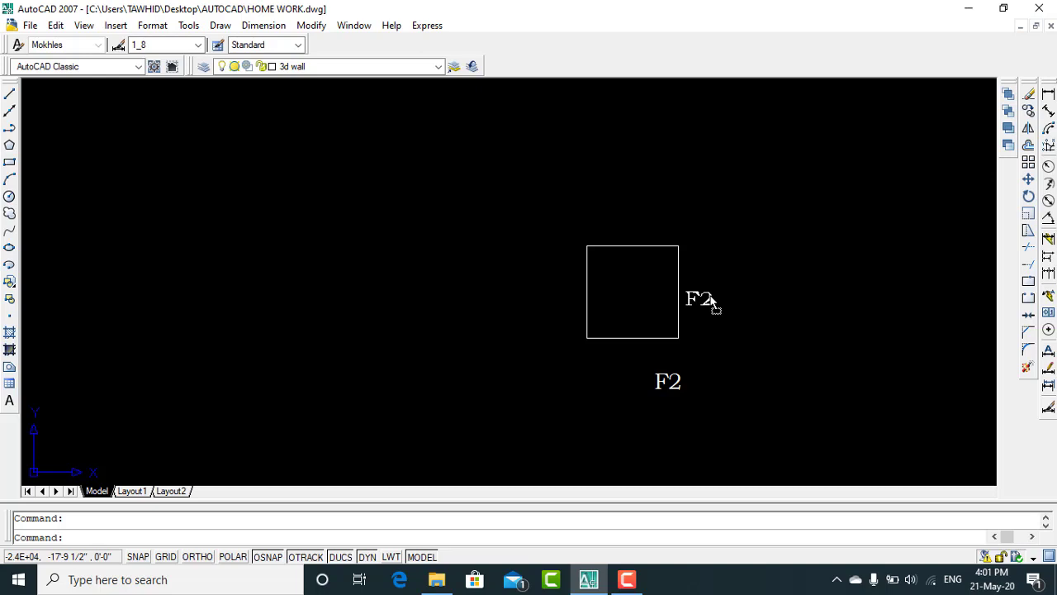
left_click_drag(712, 318, 706, 314)
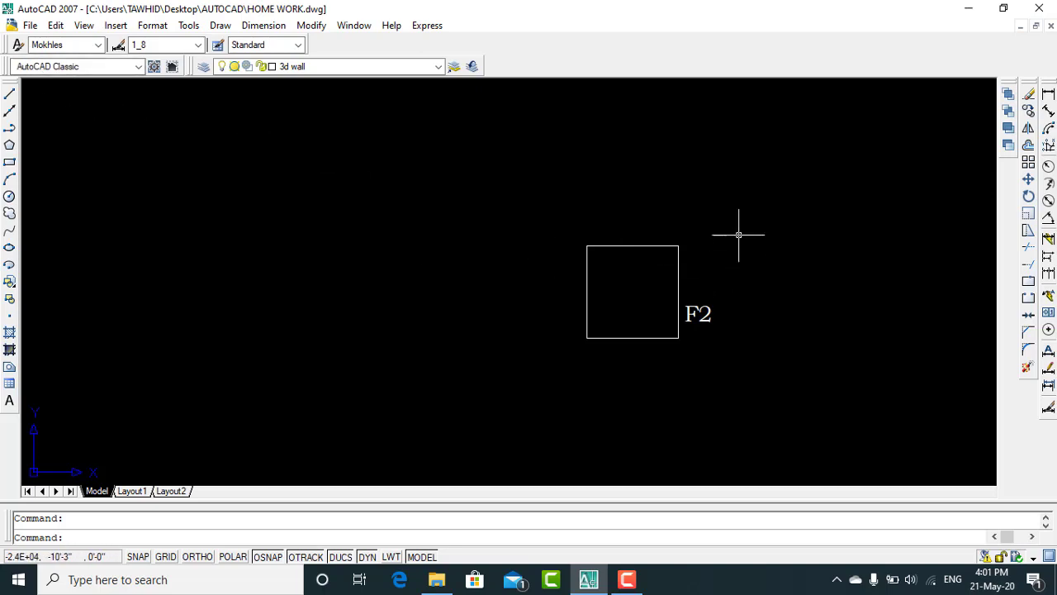
key("Escape")
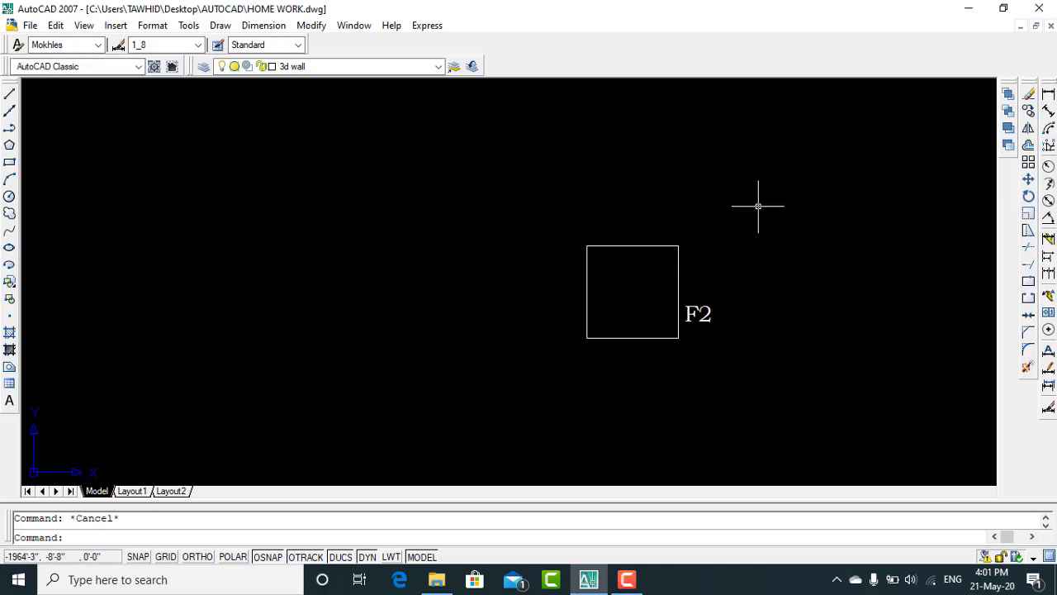
left_click(759, 206)
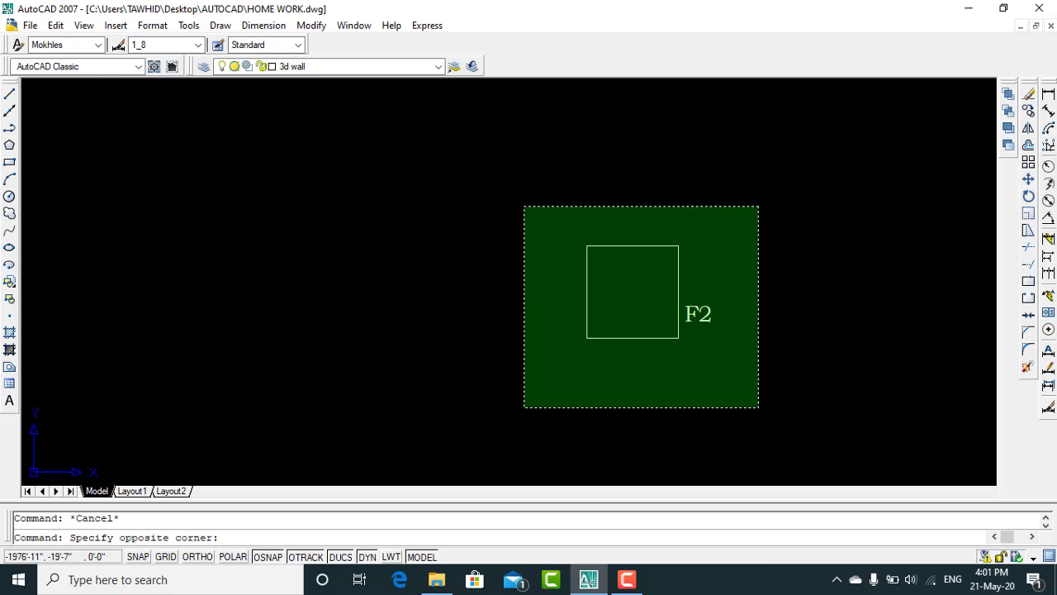
Step: Copy the F2 footing and label from its midpoint onto the column on grid line 3
left_click(523, 407)
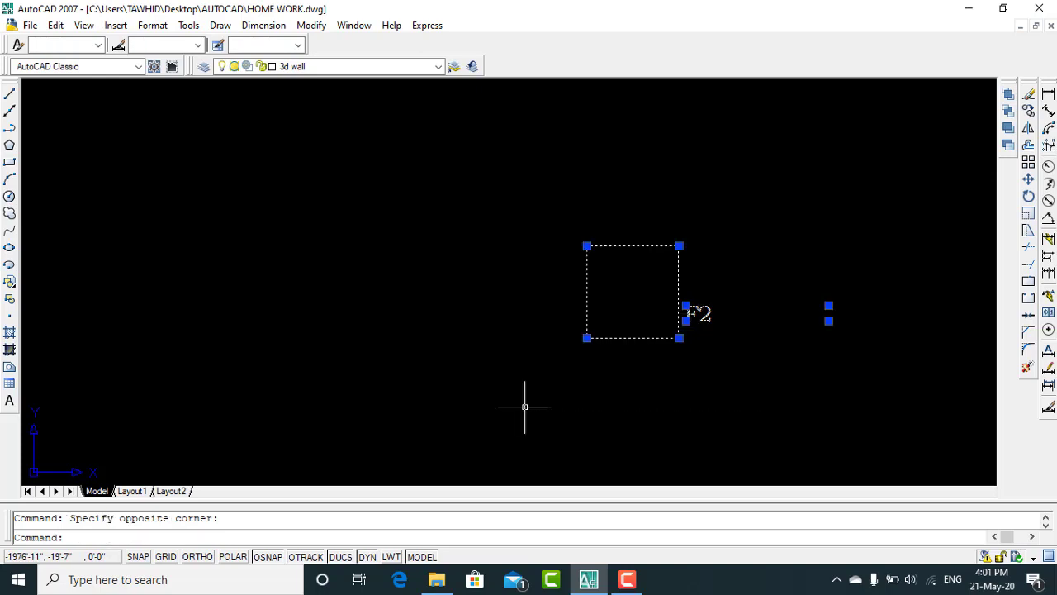
left_click(1028, 111)
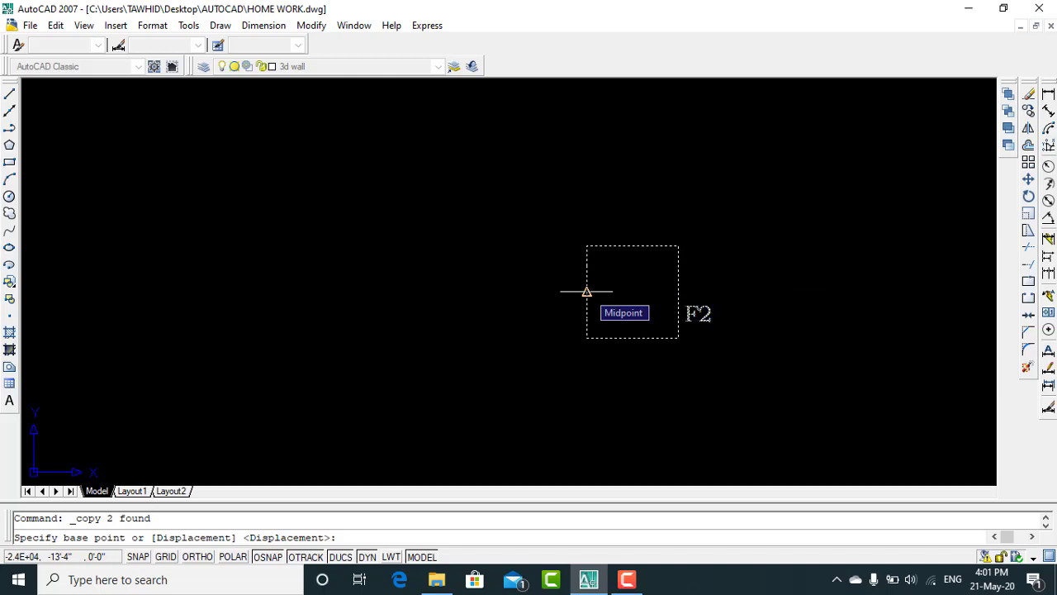
left_click(587, 291)
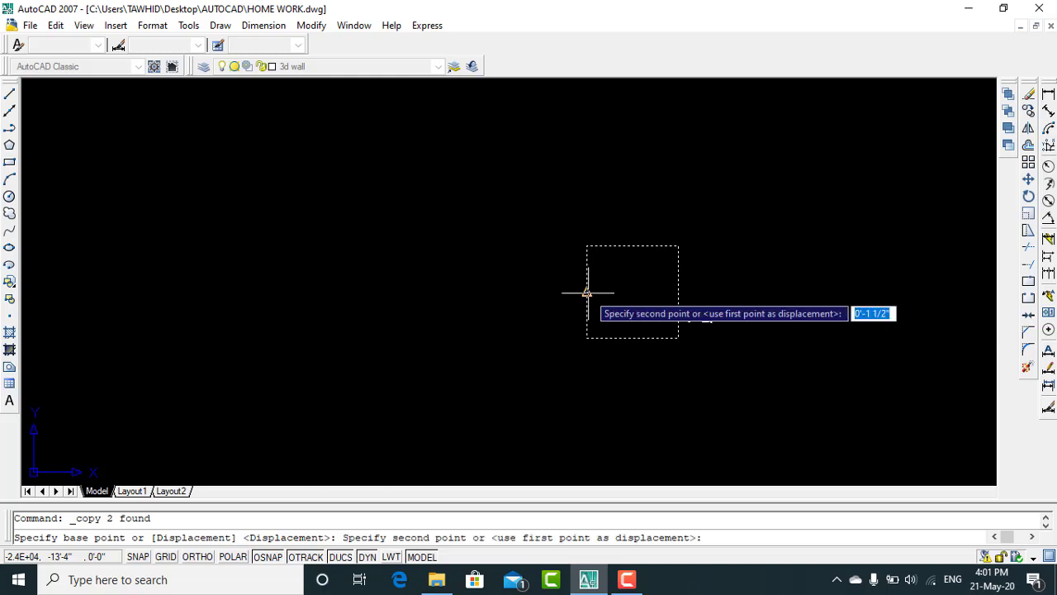
scroll(529, 281, "down", 5)
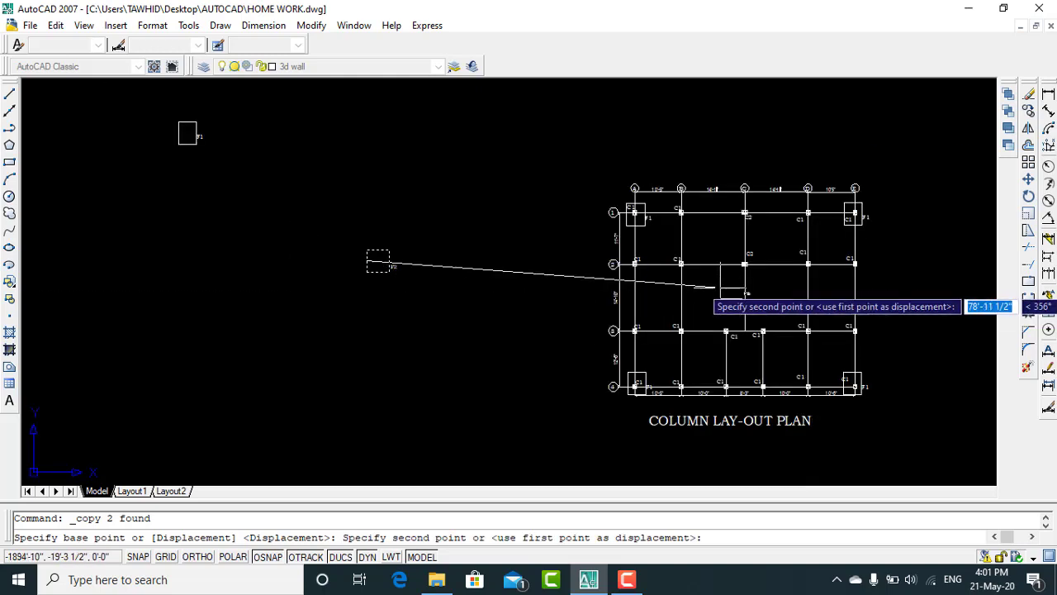
scroll(625, 329, "up", 3)
scroll(627, 331, "up", 3)
scroll(627, 314, "up", 2)
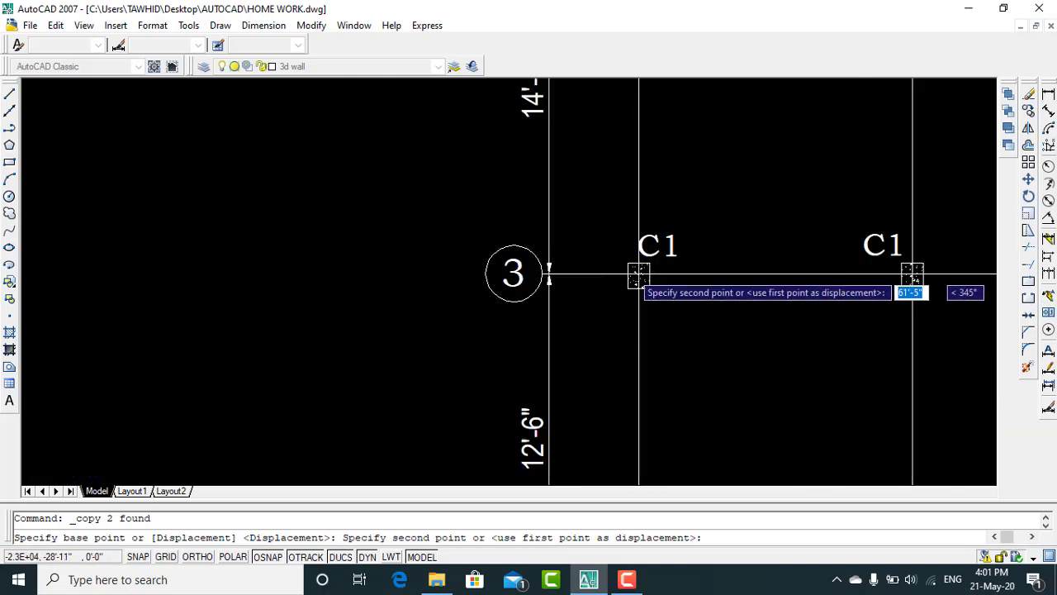
scroll(624, 275, "up", 2)
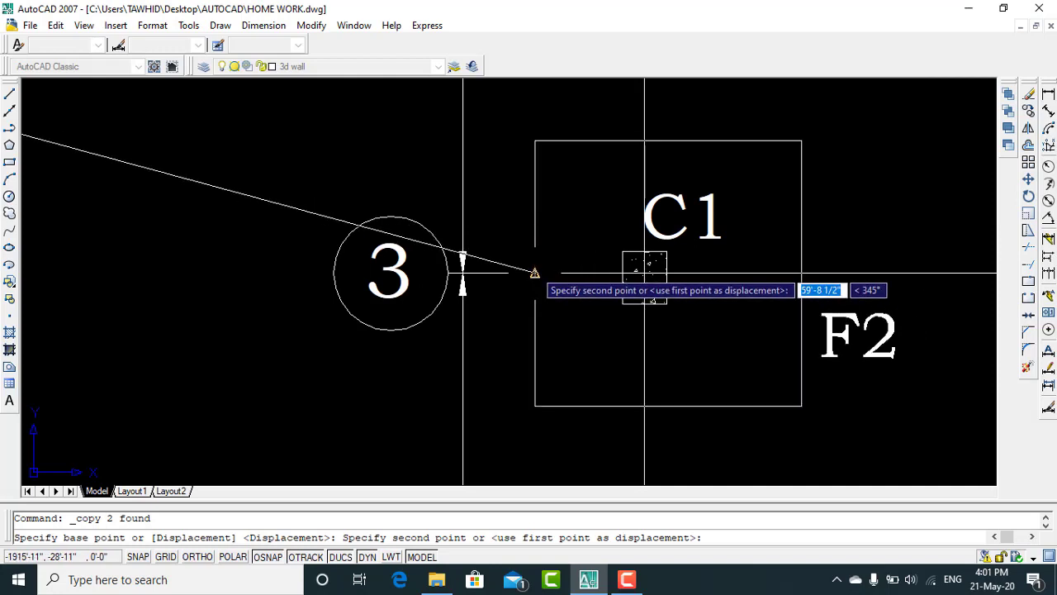
scroll(537, 270, "down", 3)
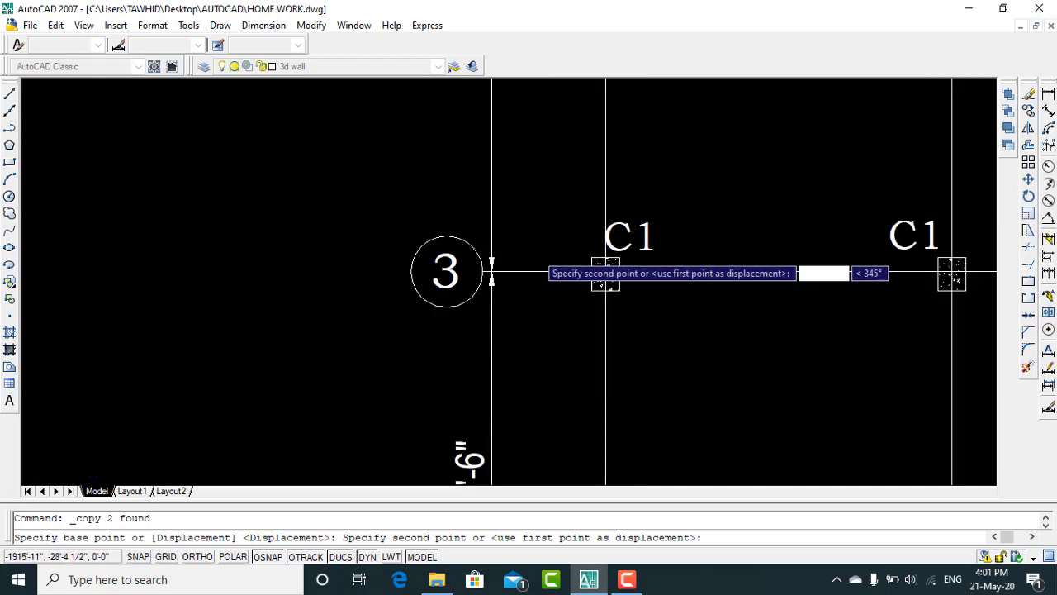
scroll(545, 260, "down", 2)
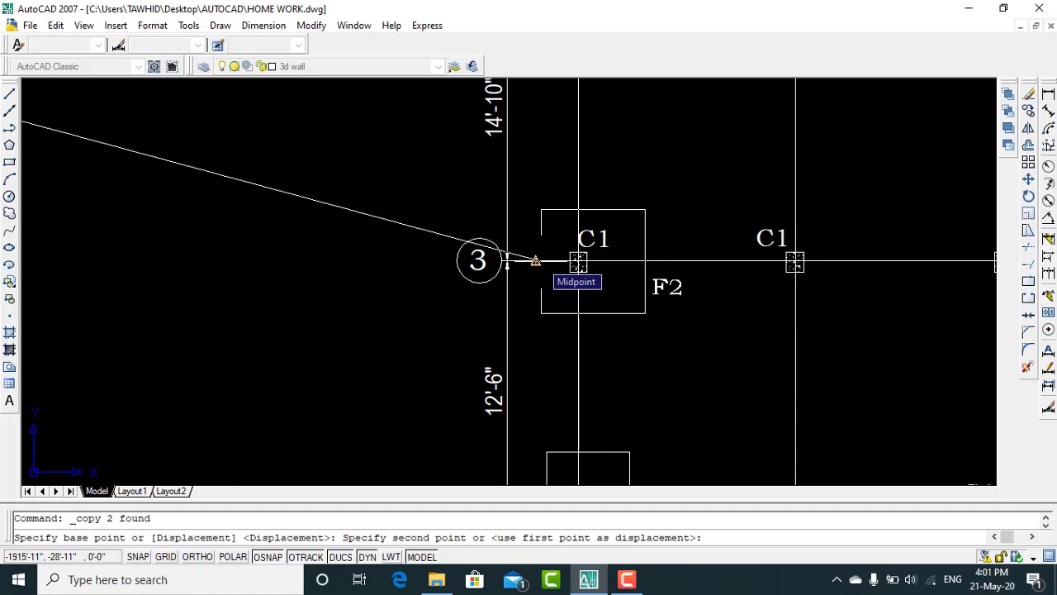
scroll(537, 261, "up", 3)
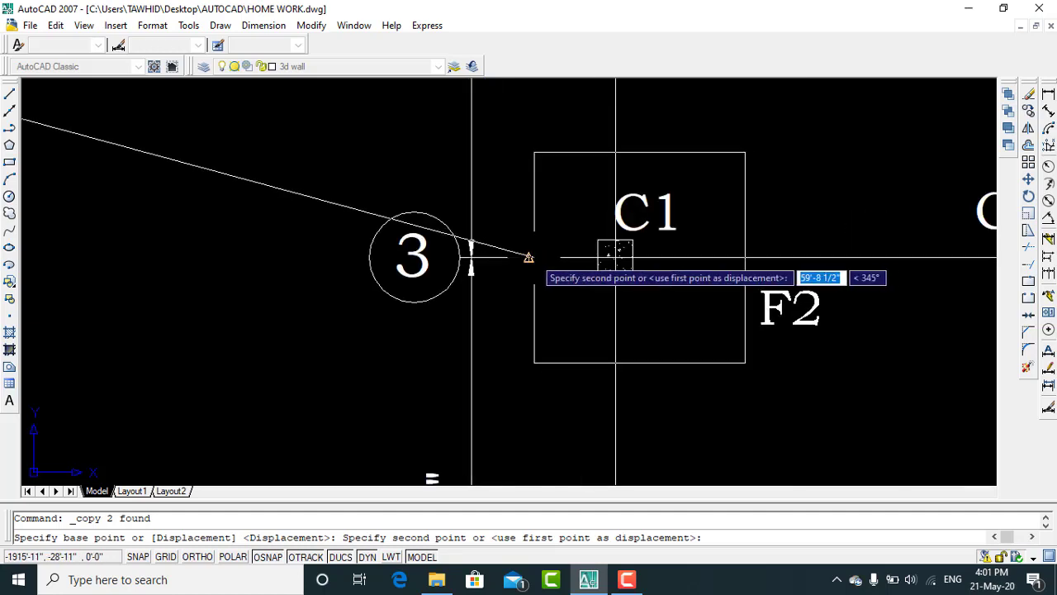
left_click(529, 258)
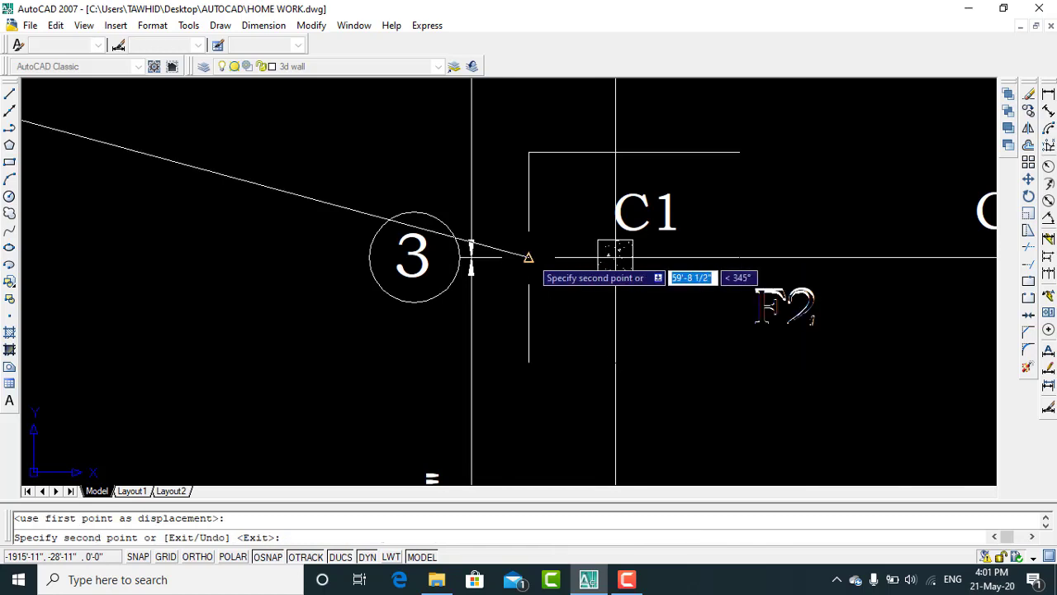
Step: Zoom around the plan toward the column on grid line 2
scroll(529, 221, "down", 4)
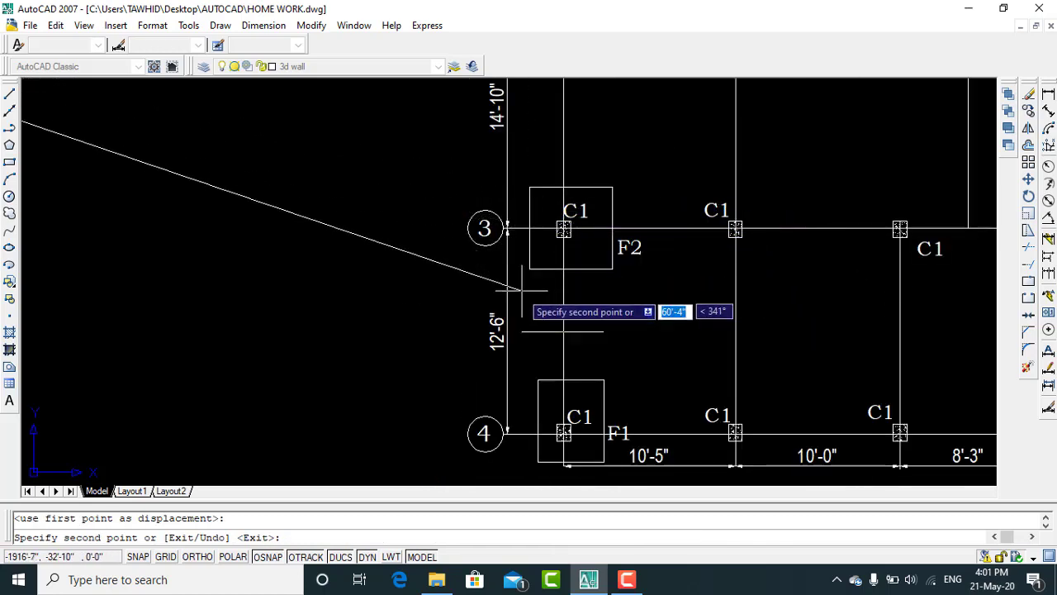
scroll(510, 307, "down", 2)
scroll(508, 310, "down", 4)
scroll(574, 225, "up", 6)
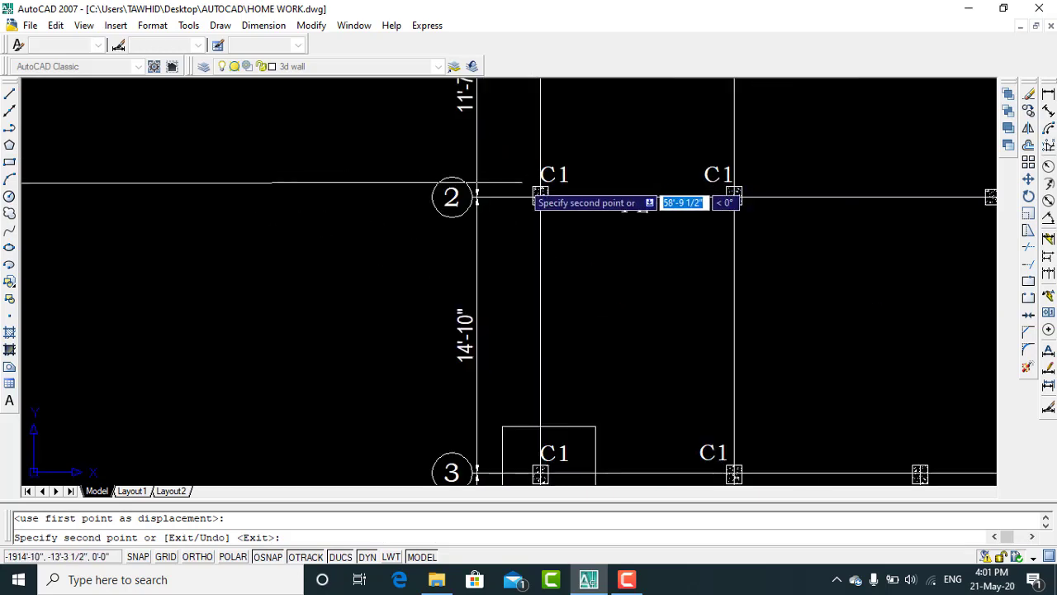
scroll(571, 224, "up", 4)
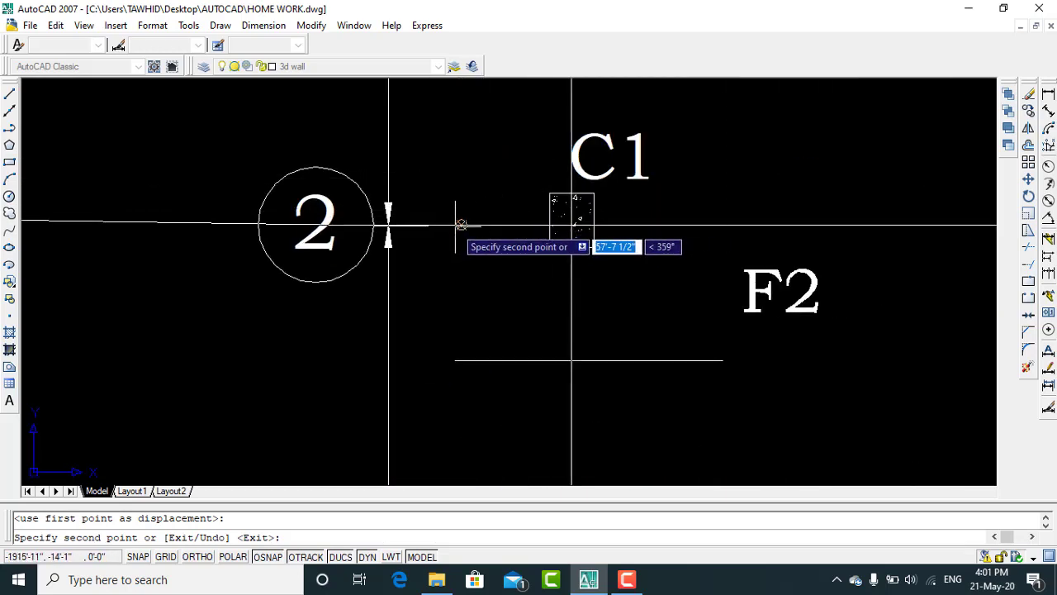
scroll(424, 238, "down", 5)
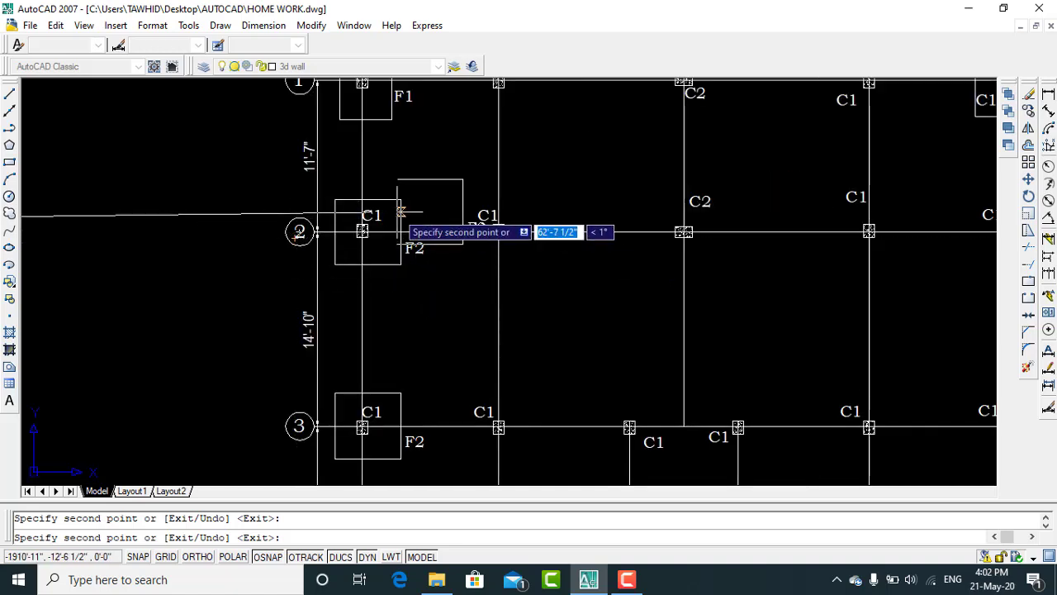
scroll(322, 212, "down", 2)
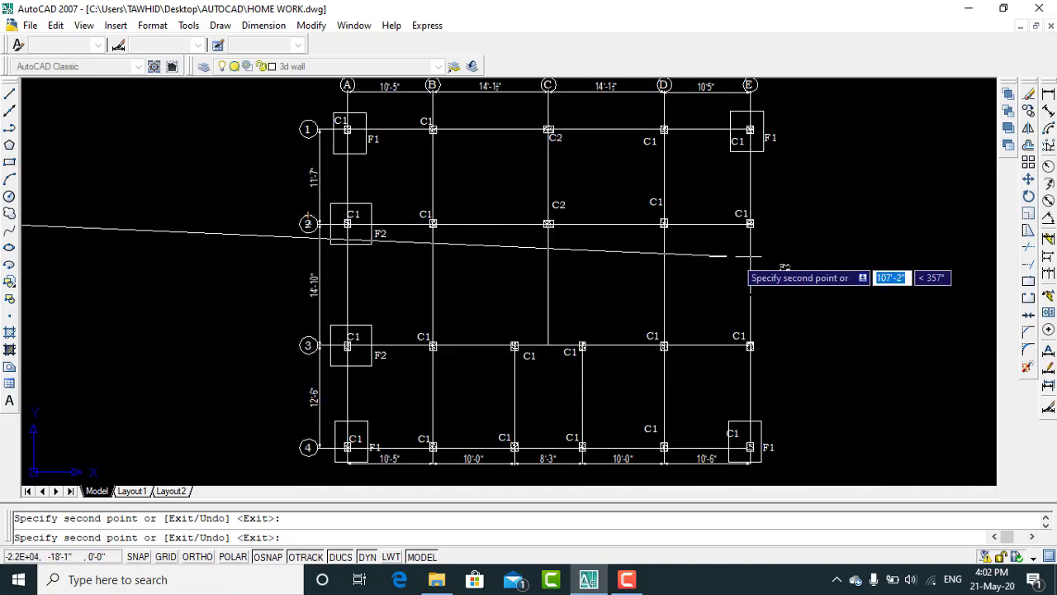
scroll(601, 248, "down", 4)
Step: Finish the footing copy, zoom to the spare F2 footing and select its F2 label
key("Return")
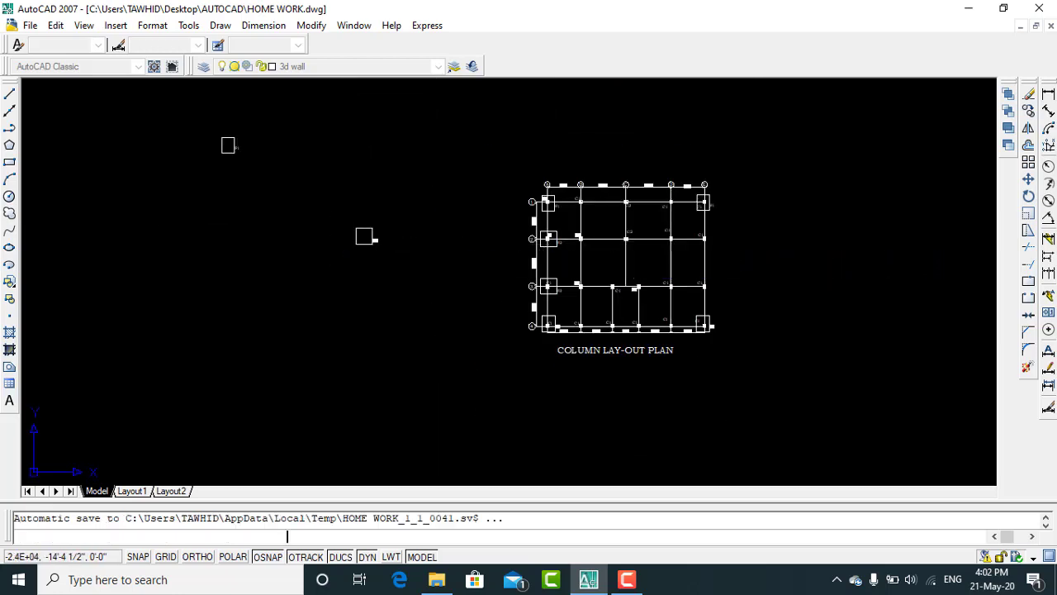
scroll(361, 218, "up", 3)
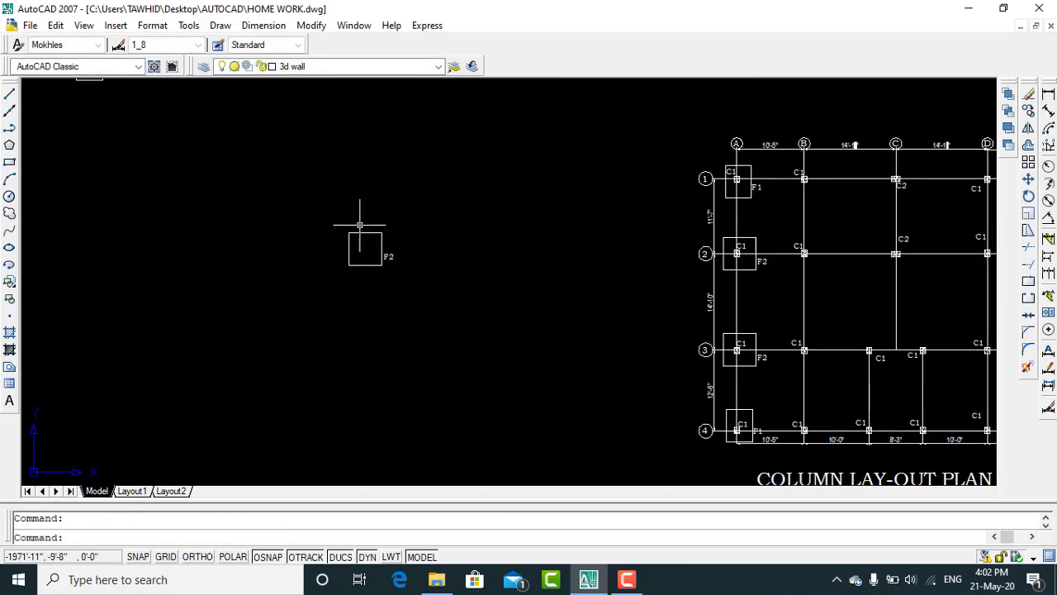
scroll(360, 225, "up", 1)
scroll(360, 225, "down", 2)
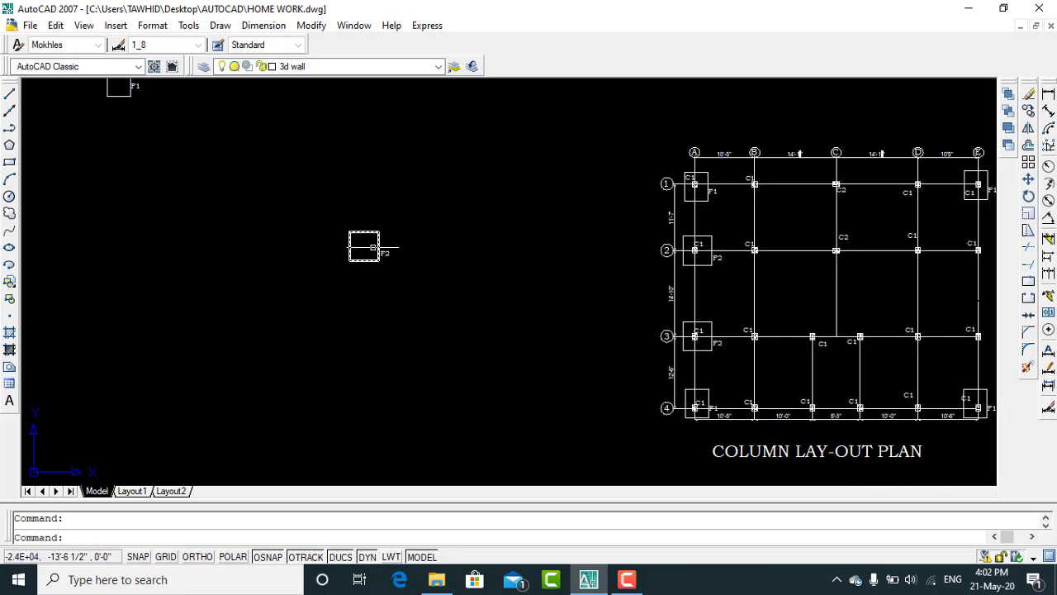
scroll(371, 247, "up", 4)
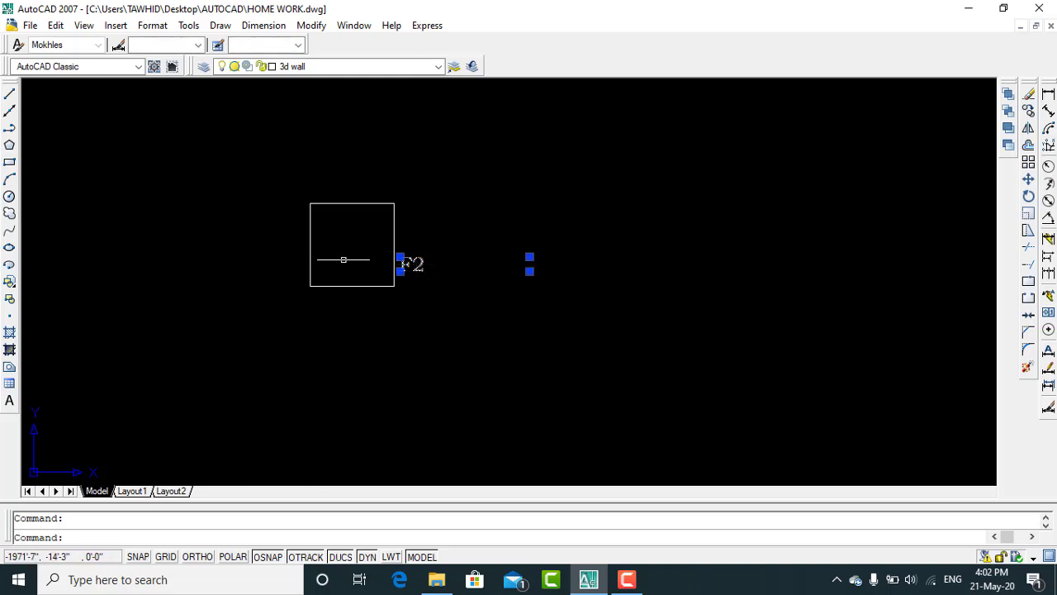
left_click(289, 246)
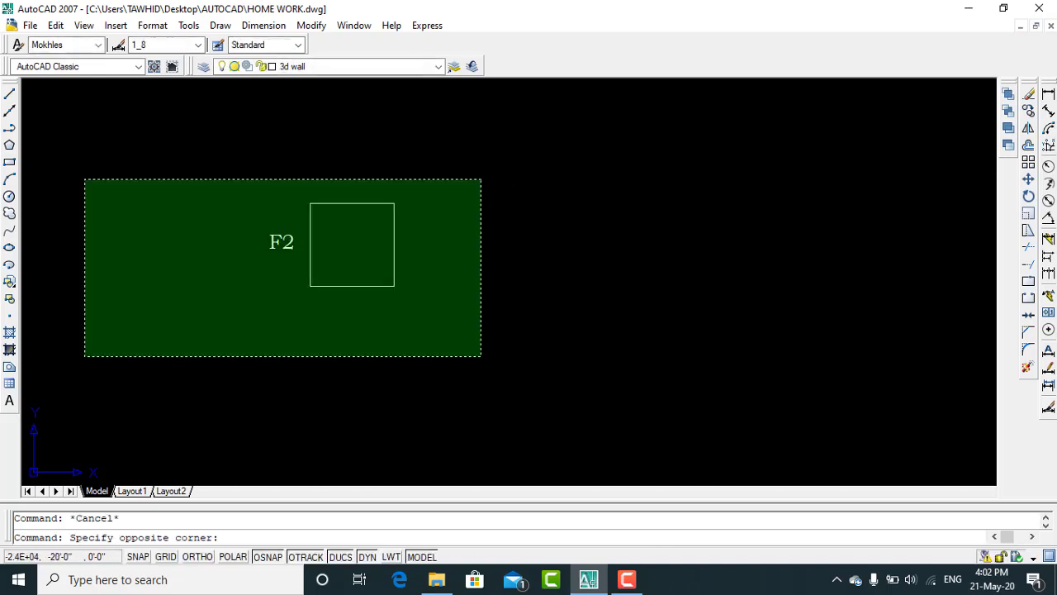
Step: Copy the selected F2 square and label from a base point on its edge, toggling object snap
left_click(85, 355)
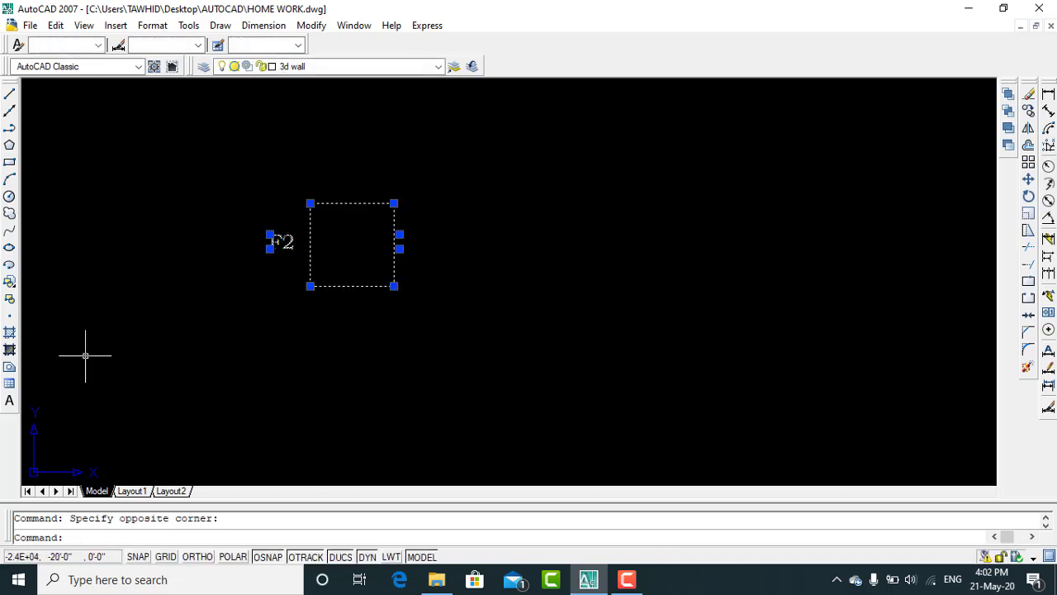
left_click(1029, 111)
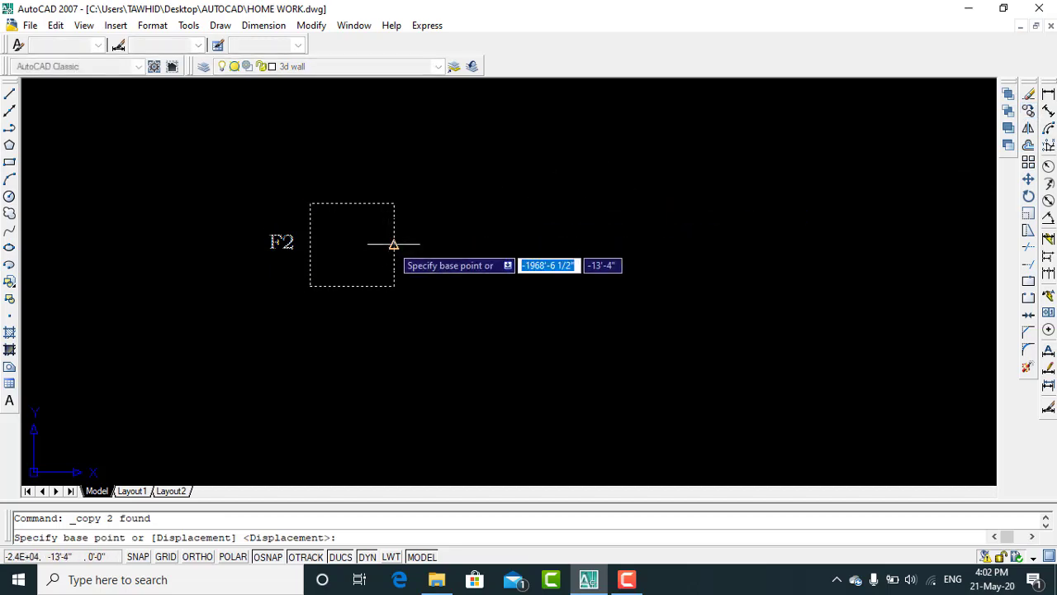
left_click(393, 245)
scroll(278, 246, "down", 5)
scroll(283, 250, "down", 4)
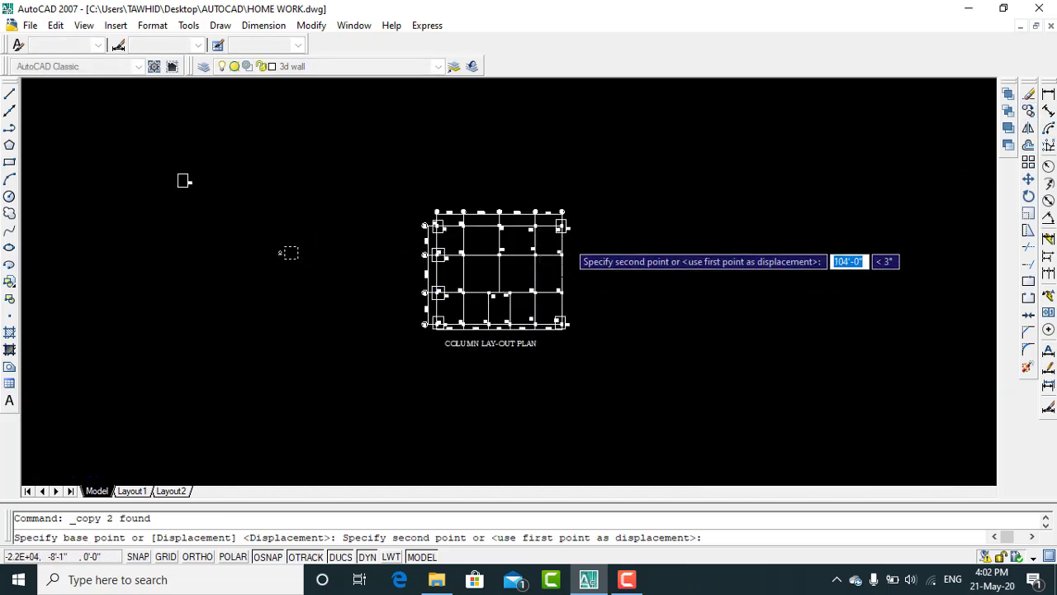
scroll(569, 241, "up", 7)
scroll(546, 273, "up", 2)
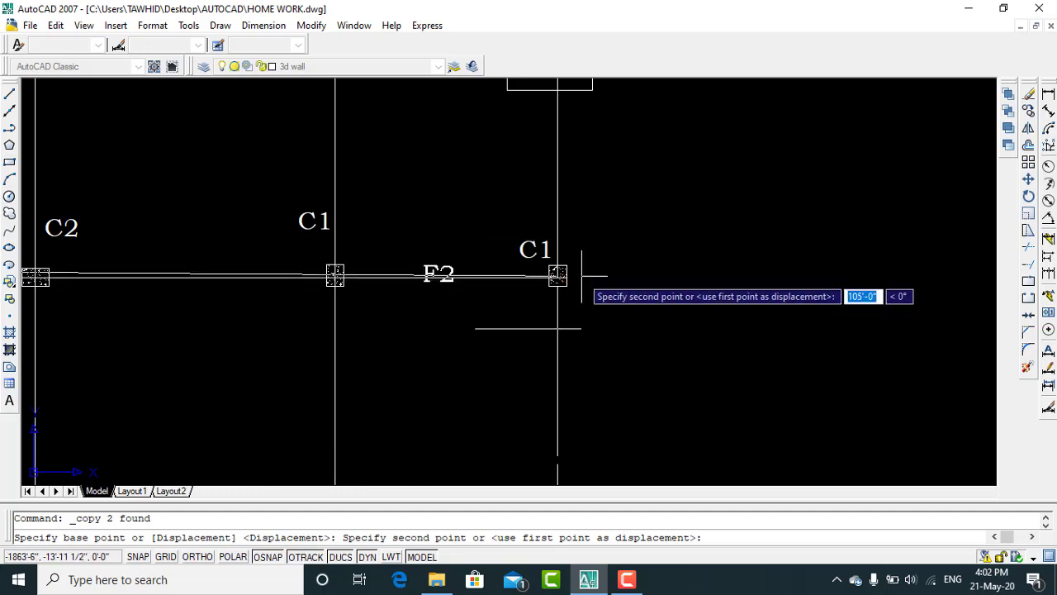
scroll(554, 275, "up", 2)
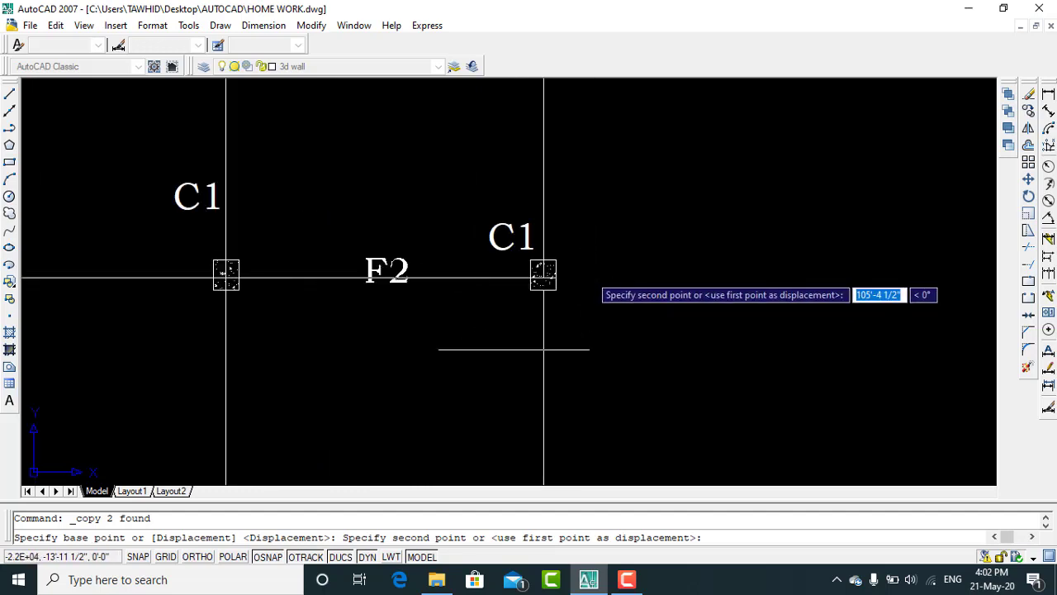
scroll(543, 276, "up", 3)
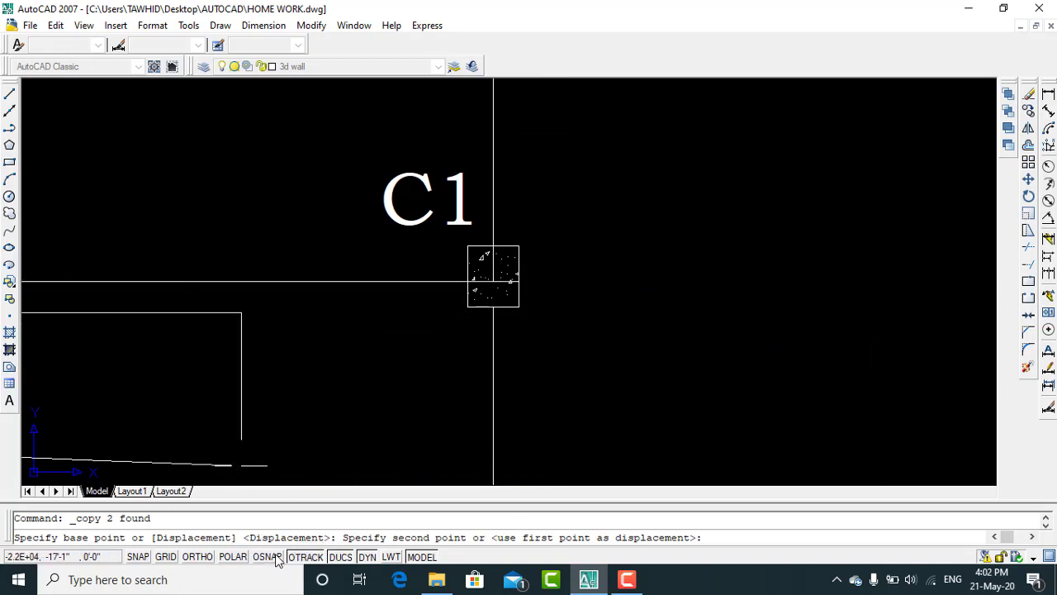
key("F3")
left_click(198, 557)
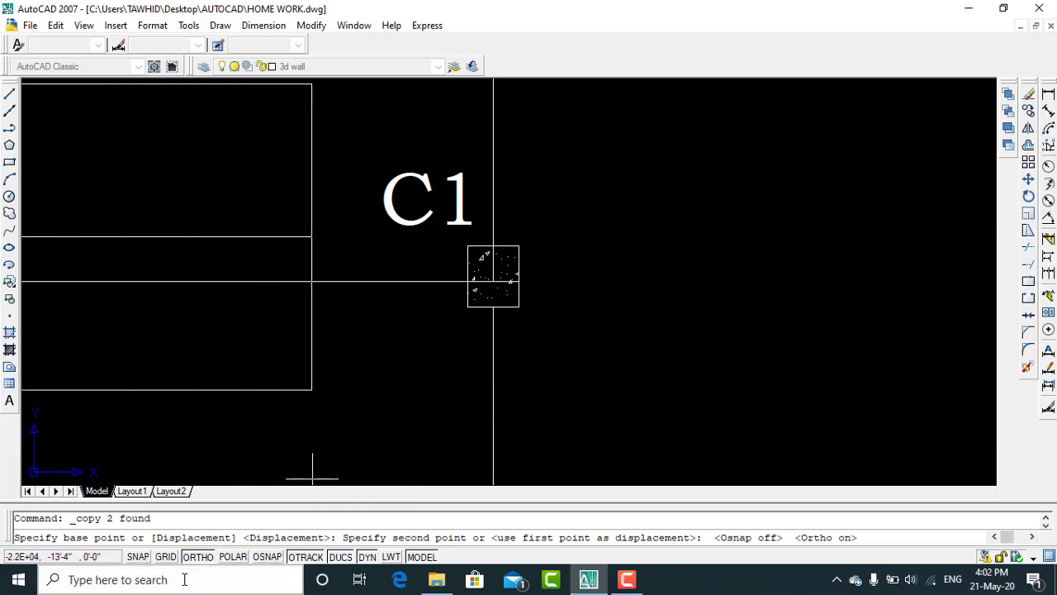
left_click(198, 557)
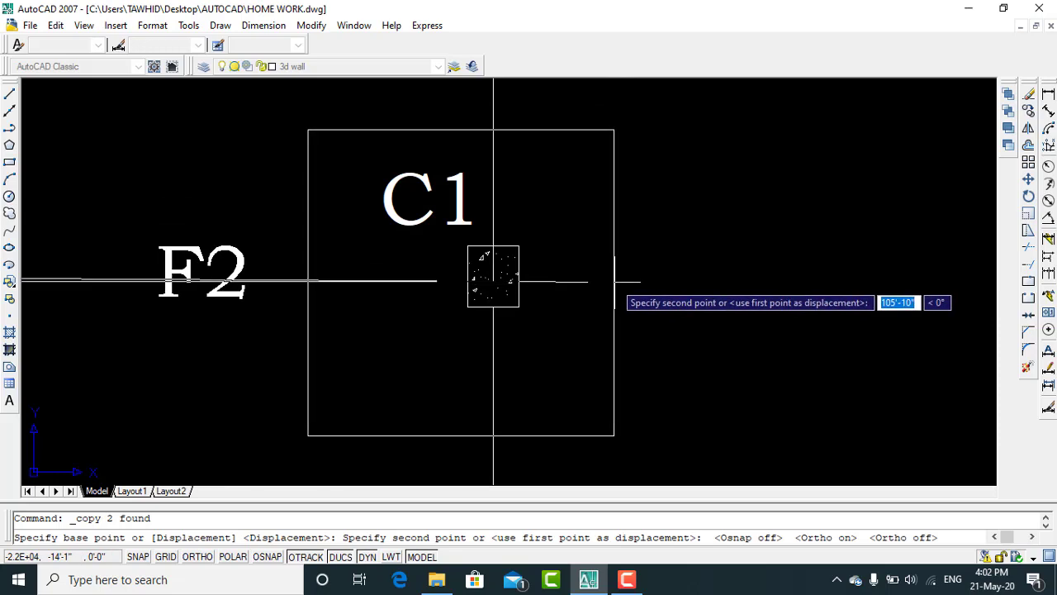
Step: Place another F2 footing copy at the middle columns and zoom out to check the plan
scroll(614, 281, "down", 1)
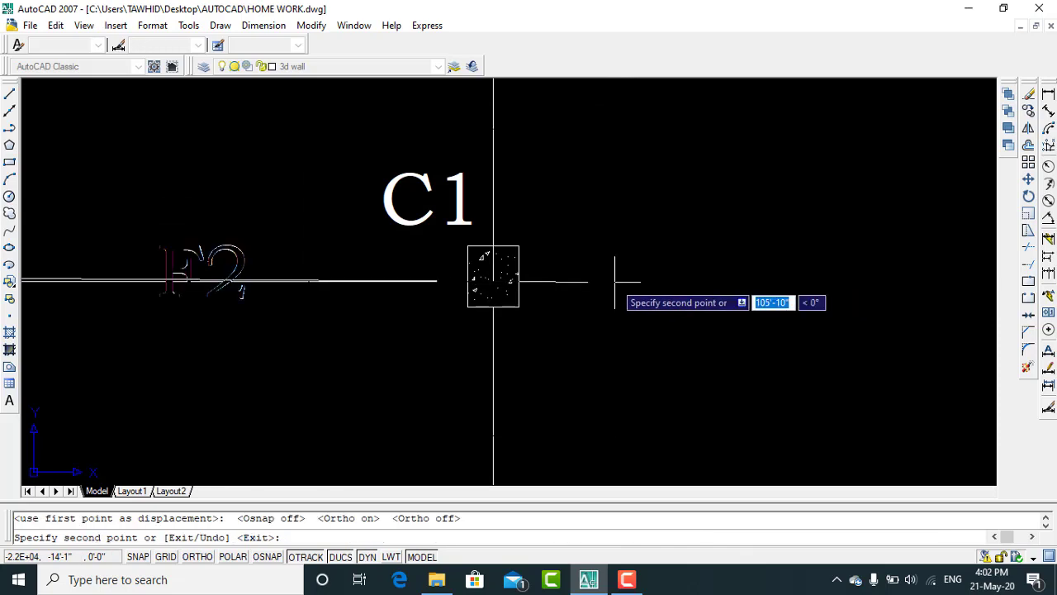
scroll(619, 283, "down", 1)
scroll(604, 165, "down", 1)
scroll(567, 200, "down", 1)
scroll(597, 224, "down", 1)
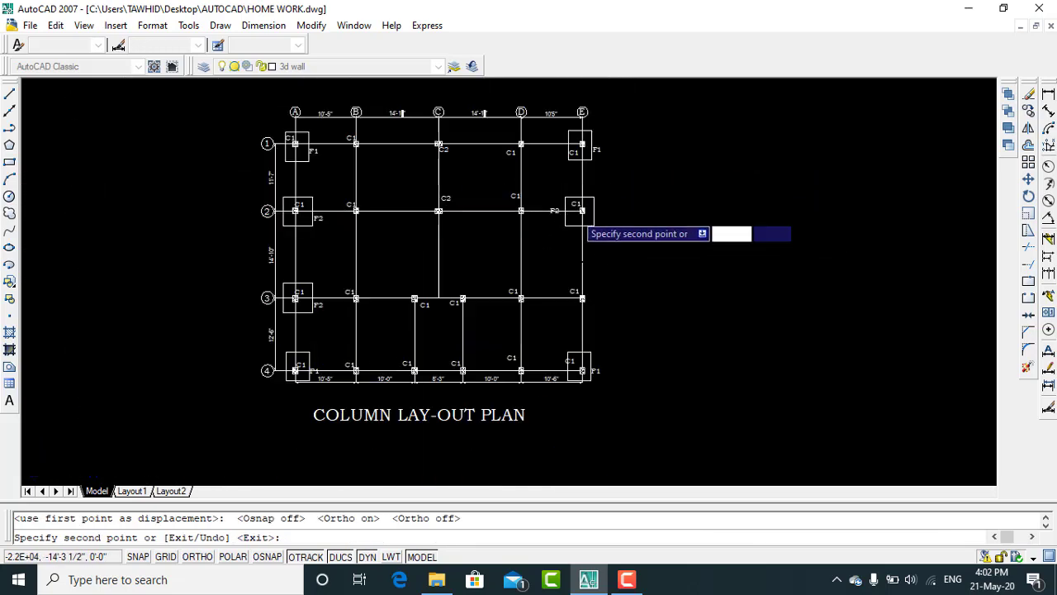
scroll(593, 221, "down", 1)
scroll(591, 285, "up", 3)
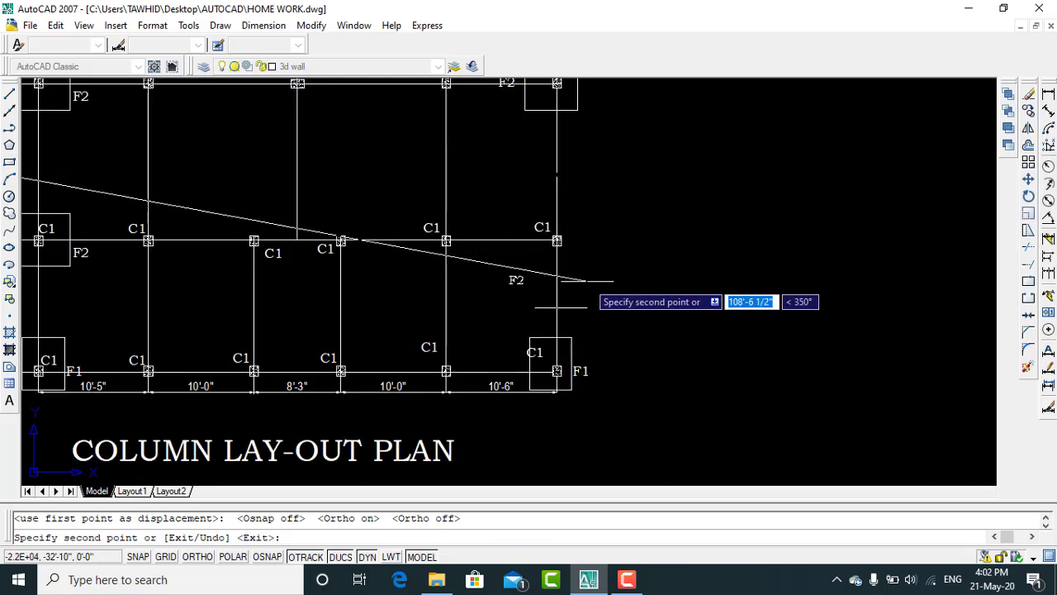
scroll(588, 289, "up", 3)
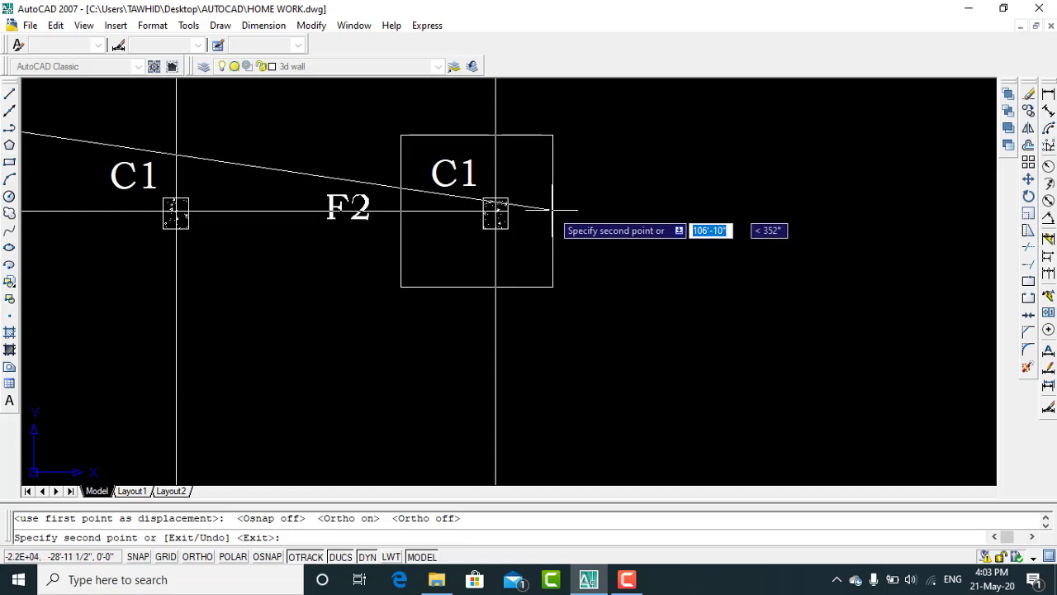
scroll(551, 212, "up", 3)
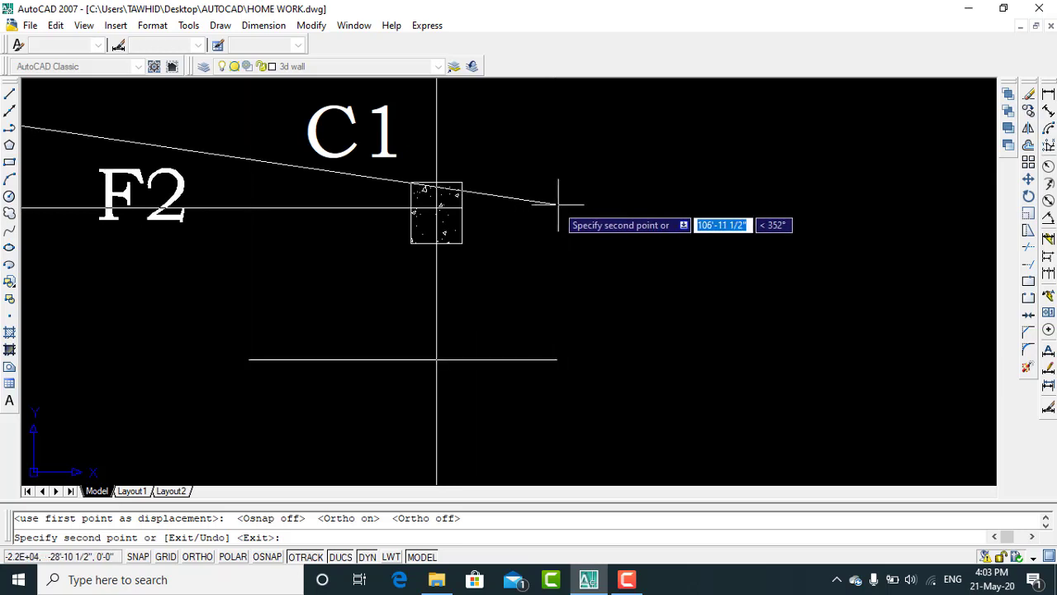
left_click(559, 204)
scroll(559, 204, "down", 3)
scroll(570, 204, "down", 3)
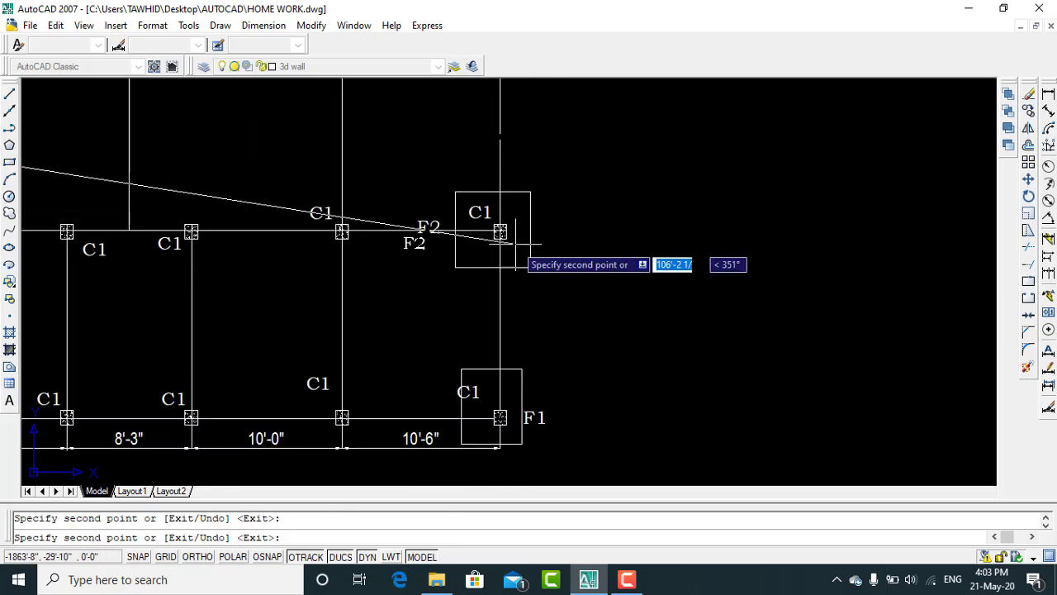
scroll(582, 204, "down", 2)
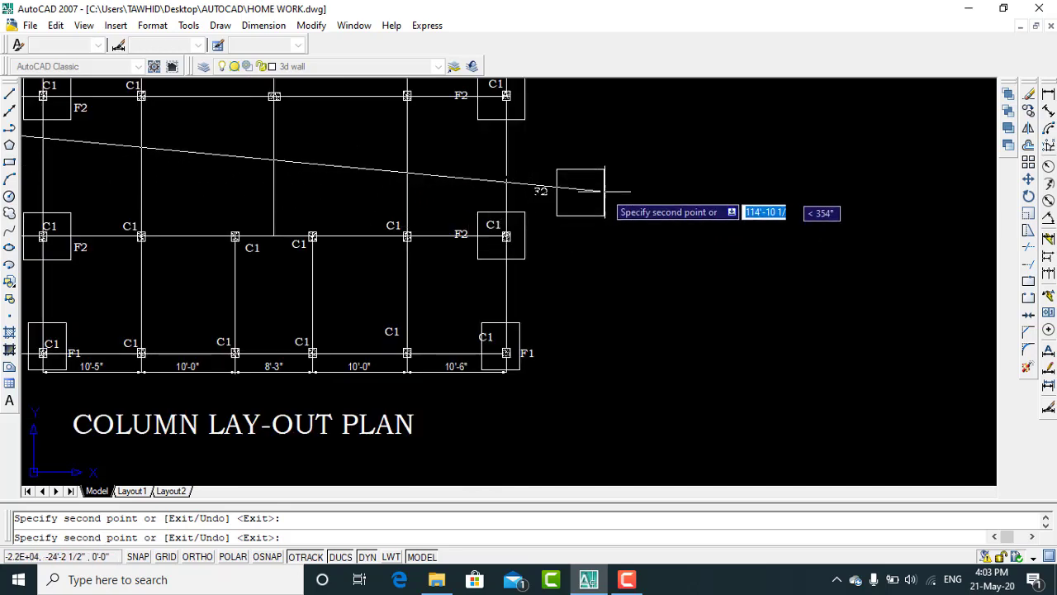
scroll(605, 190, "down", 4)
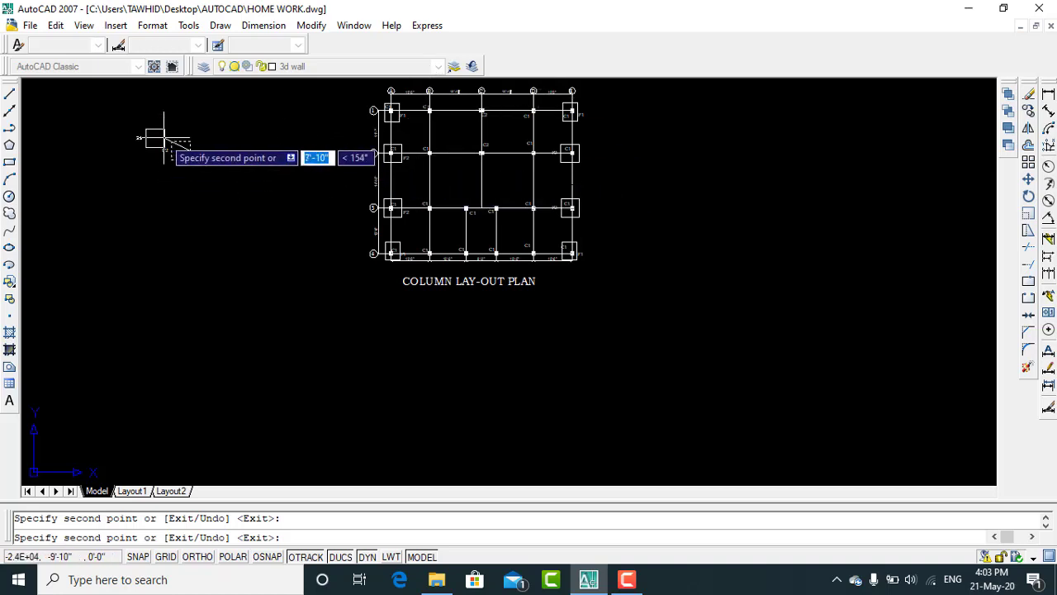
Step: Window-select the F2 square with its label beneath and start the Copy command
key("Escape")
scroll(173, 153, "up", 3)
scroll(167, 161, "up", 2)
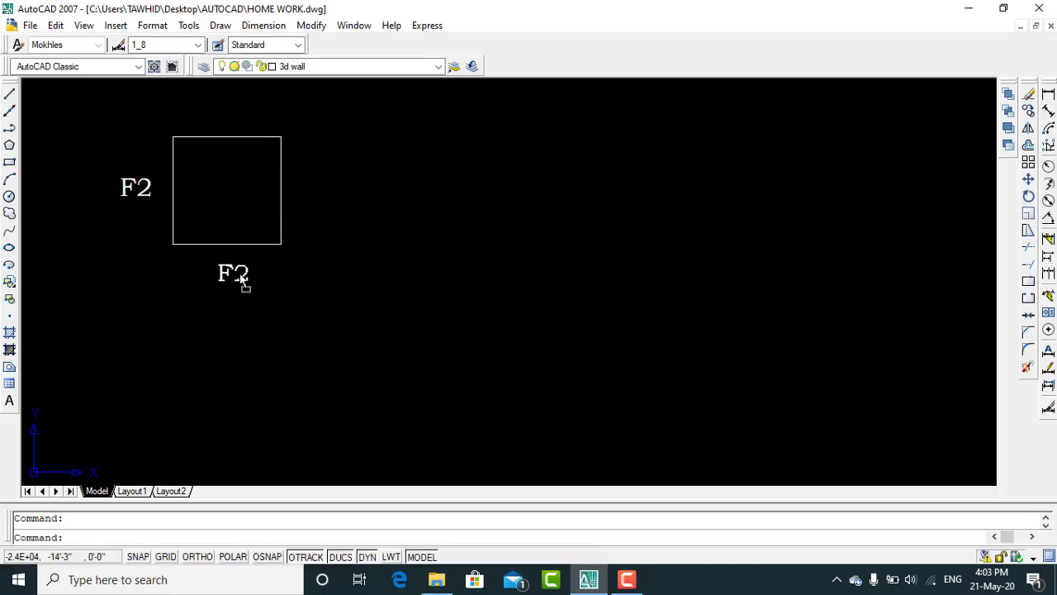
left_click(236, 280)
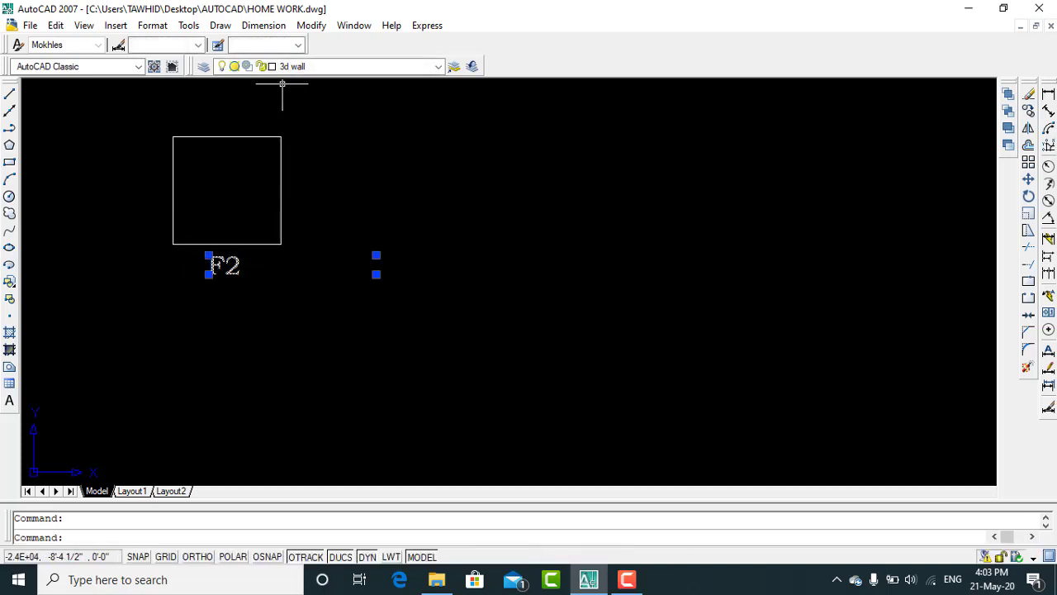
left_click(342, 111)
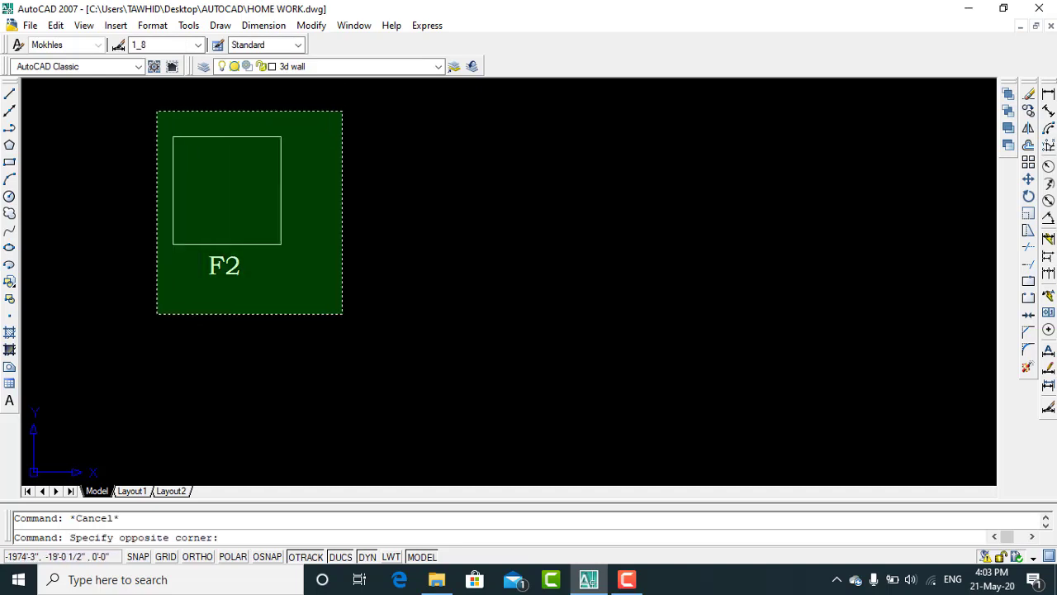
left_click(130, 338)
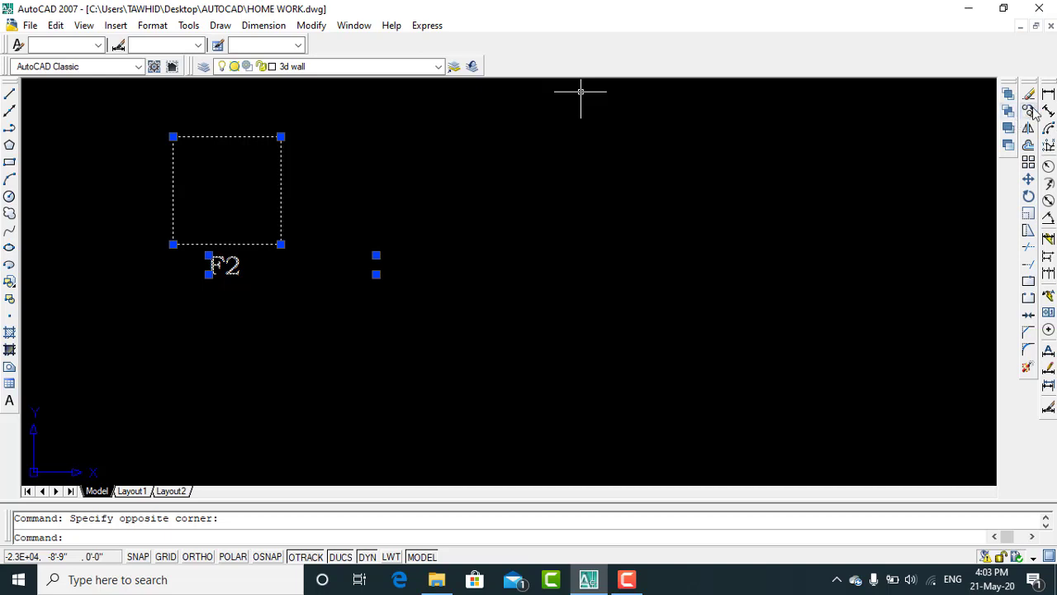
left_click(1028, 110)
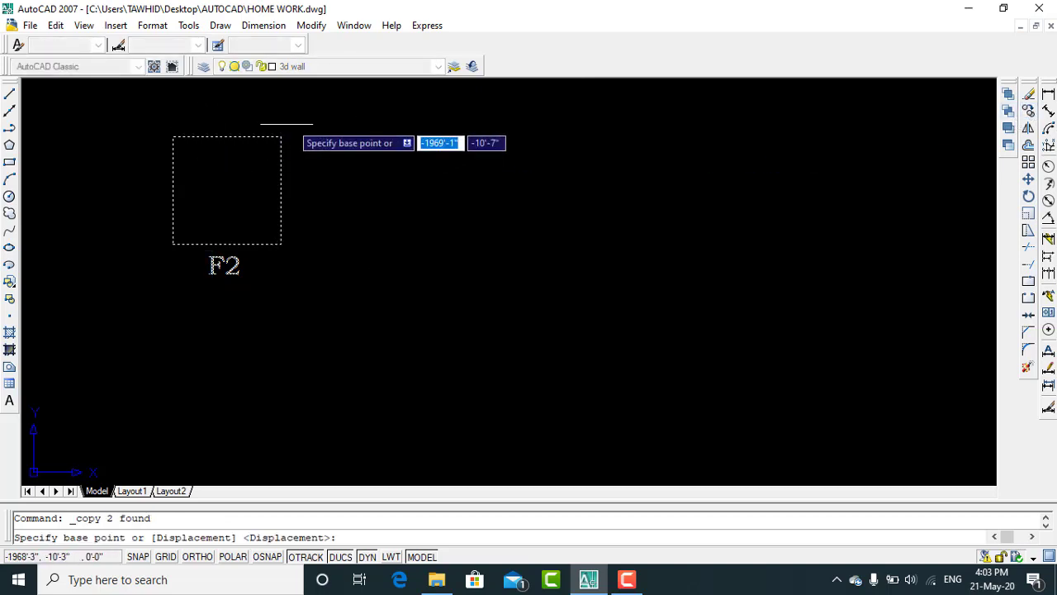
key("Escape")
left_click(330, 97)
left_click(113, 309)
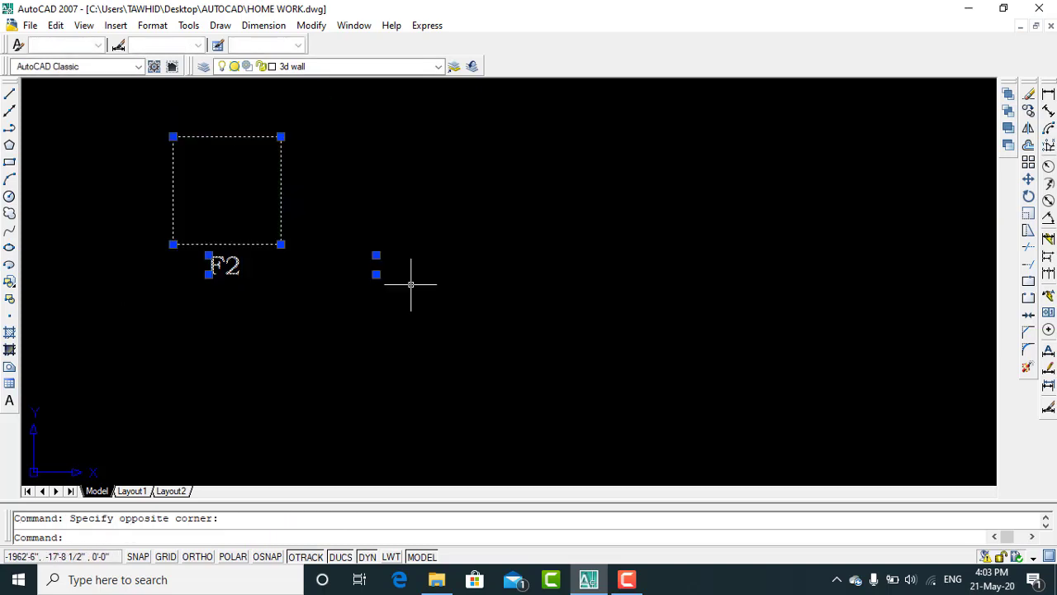
left_click(1029, 112)
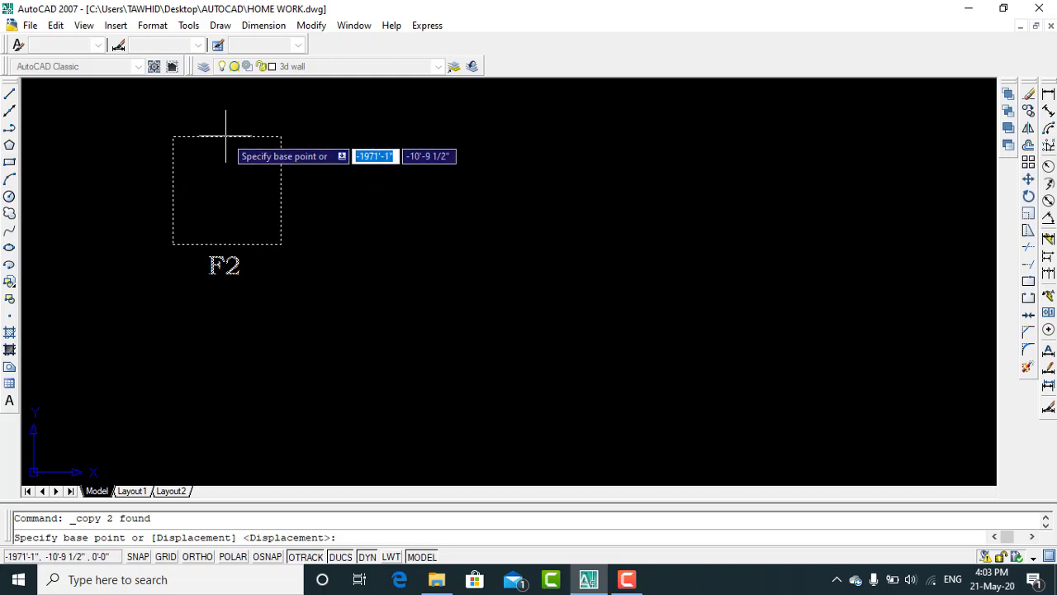
Step: Copy the F2 footing from its top edge to column B on grid line 1
left_click(225, 135)
scroll(224, 213, "down", 5)
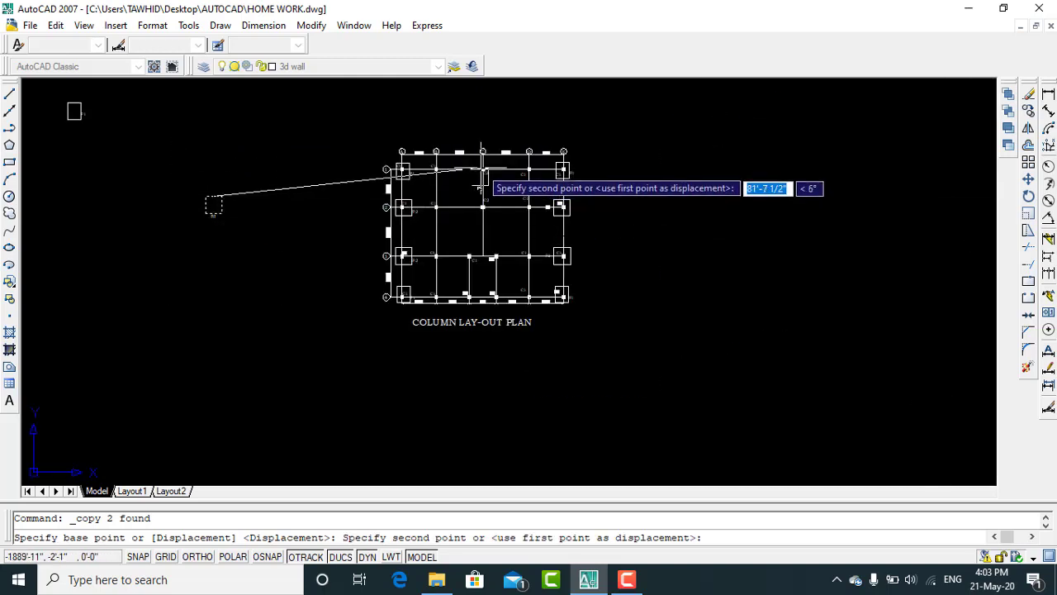
scroll(483, 171, "up", 5)
scroll(475, 169, "up", 1)
scroll(471, 168, "up", 3)
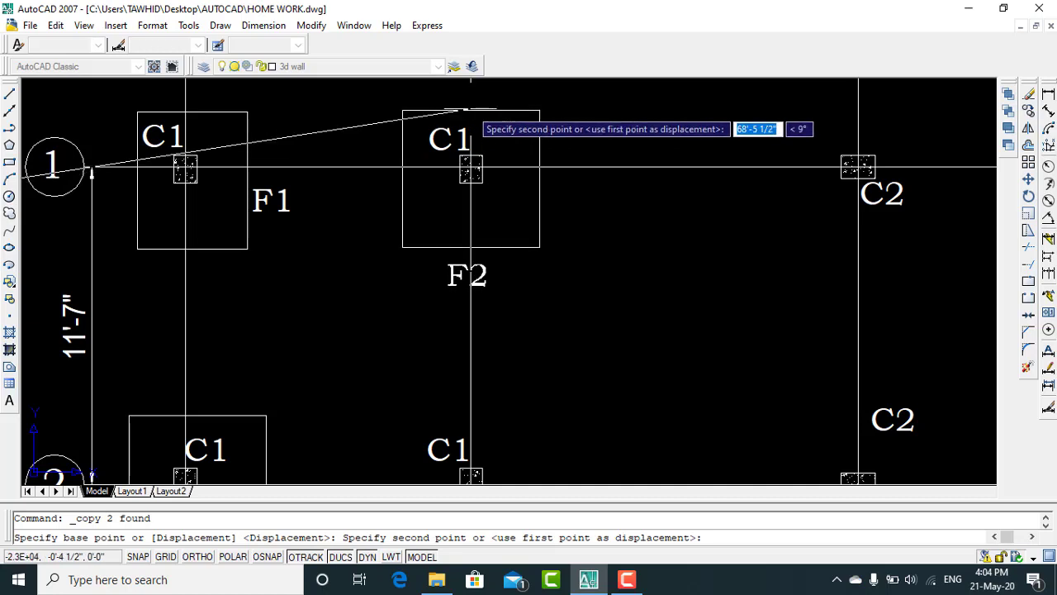
left_click(471, 107)
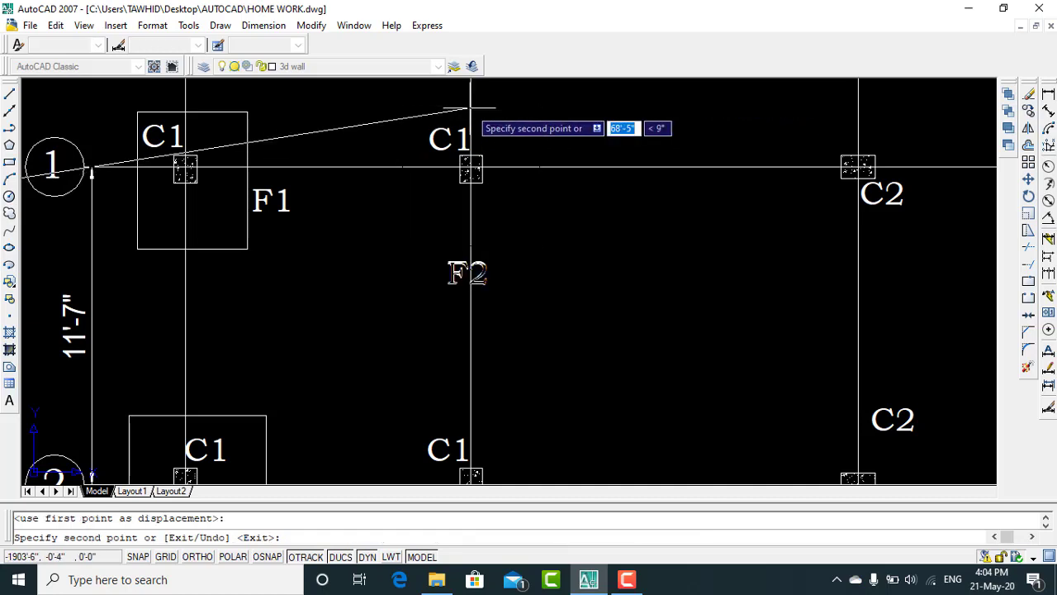
scroll(446, 141, "down", 1)
scroll(215, 173, "down", 3)
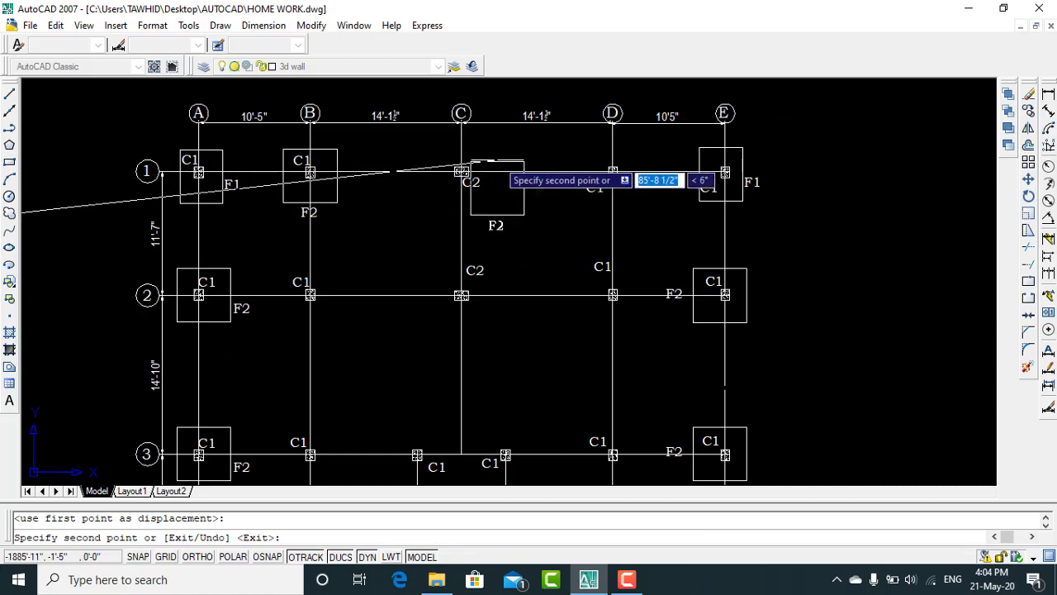
scroll(619, 158, "up", 3)
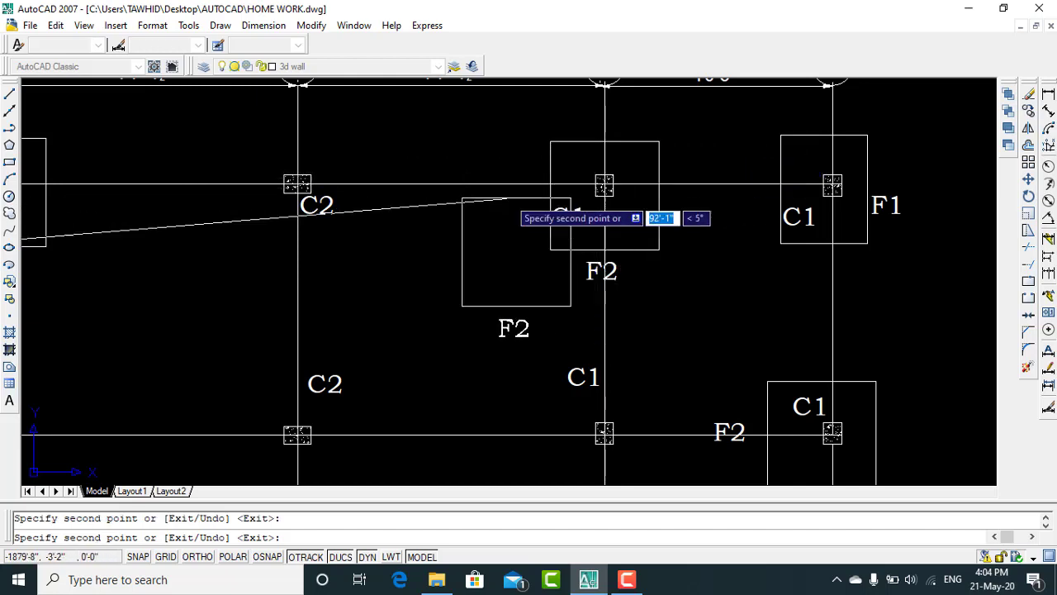
scroll(512, 198, "down", 3)
scroll(478, 145, "down", 2)
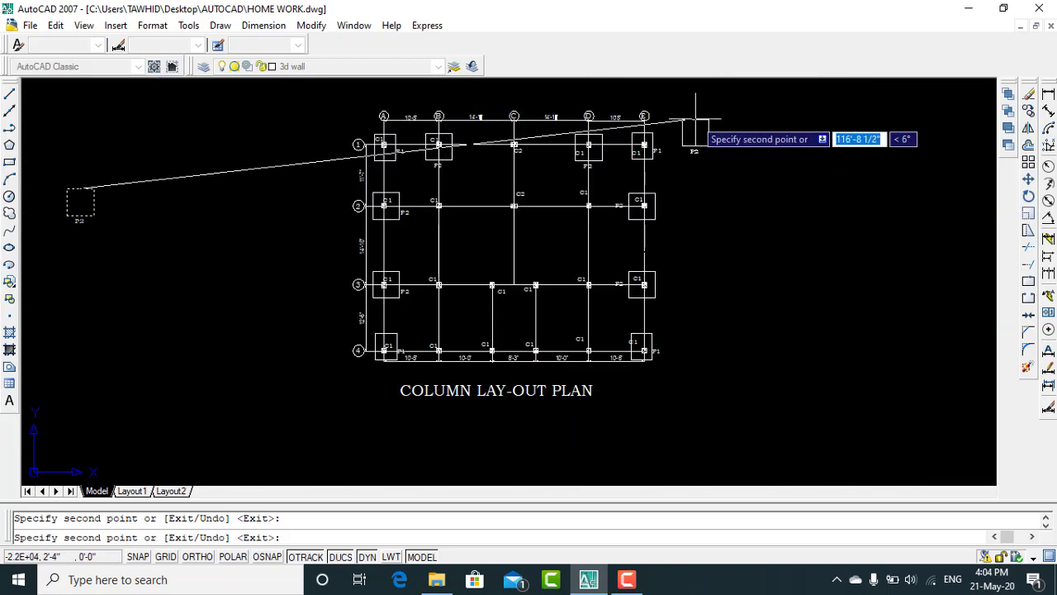
scroll(686, 132, "down", 2)
key("Escape")
scroll(42, 175, "up", 5)
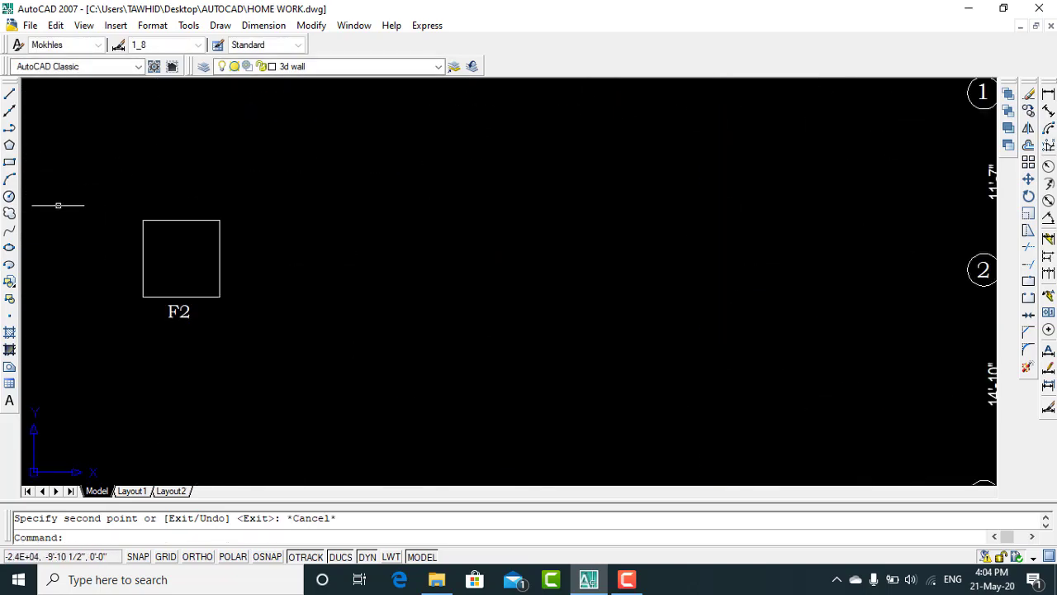
scroll(63, 225, "up", 2)
double_click(228, 354)
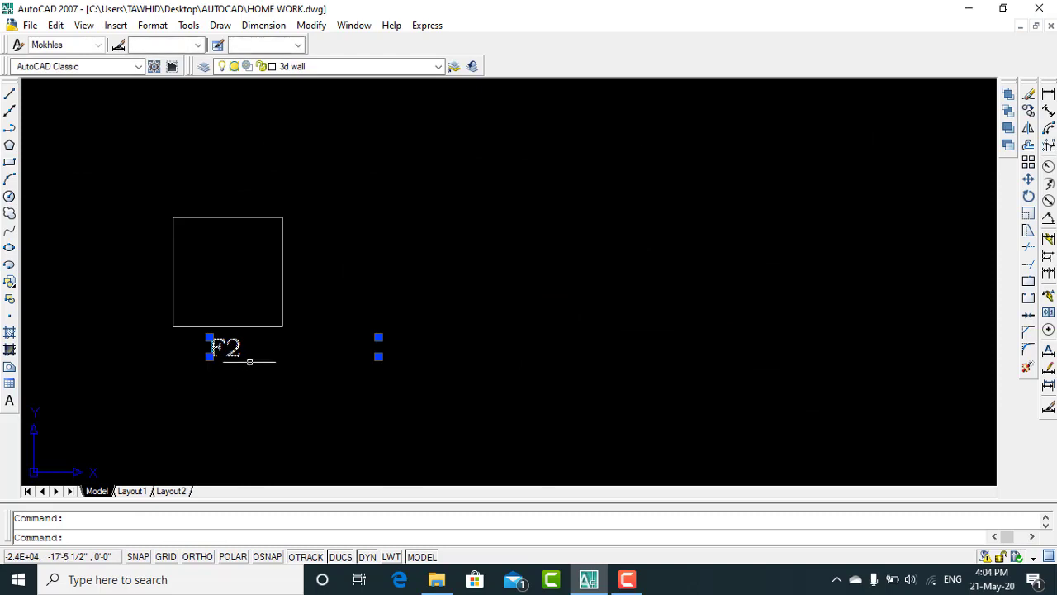
Step: Move the F2 label above the spare square and reselect the square with its label
key("Escape")
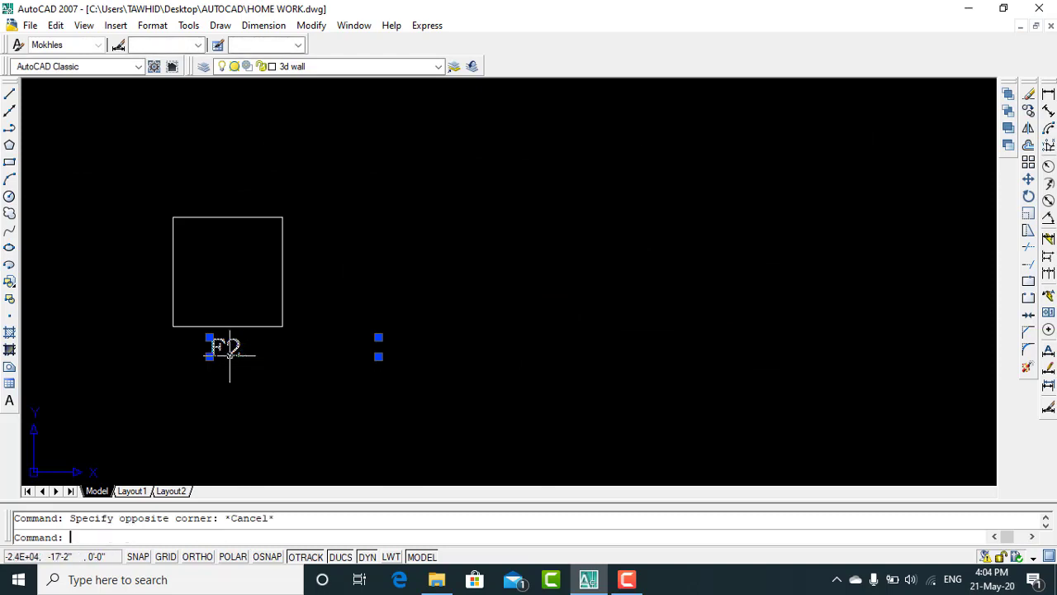
left_click_drag(235, 353, 229, 156)
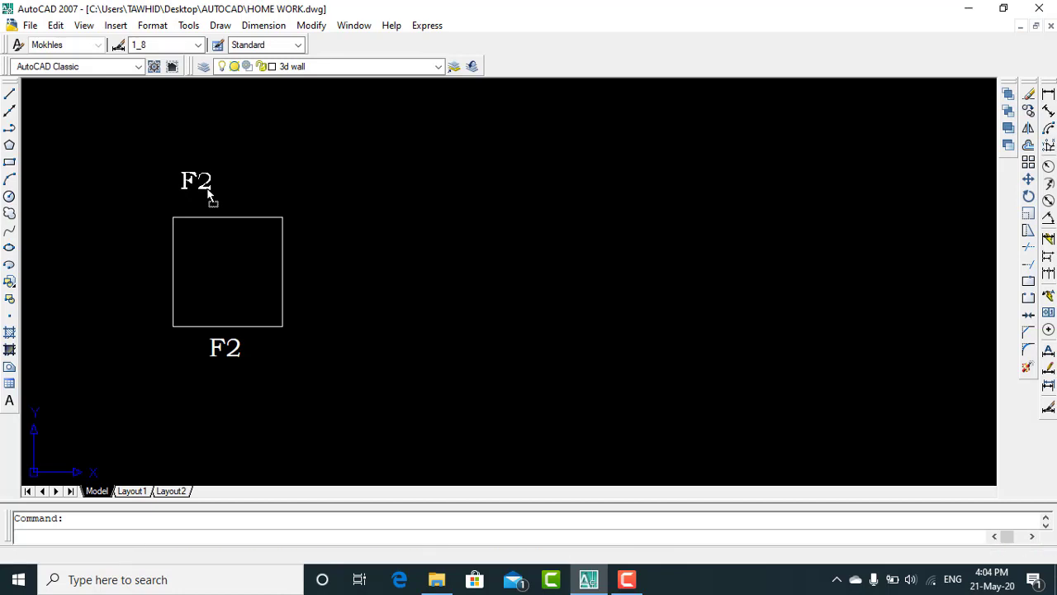
left_click(421, 138)
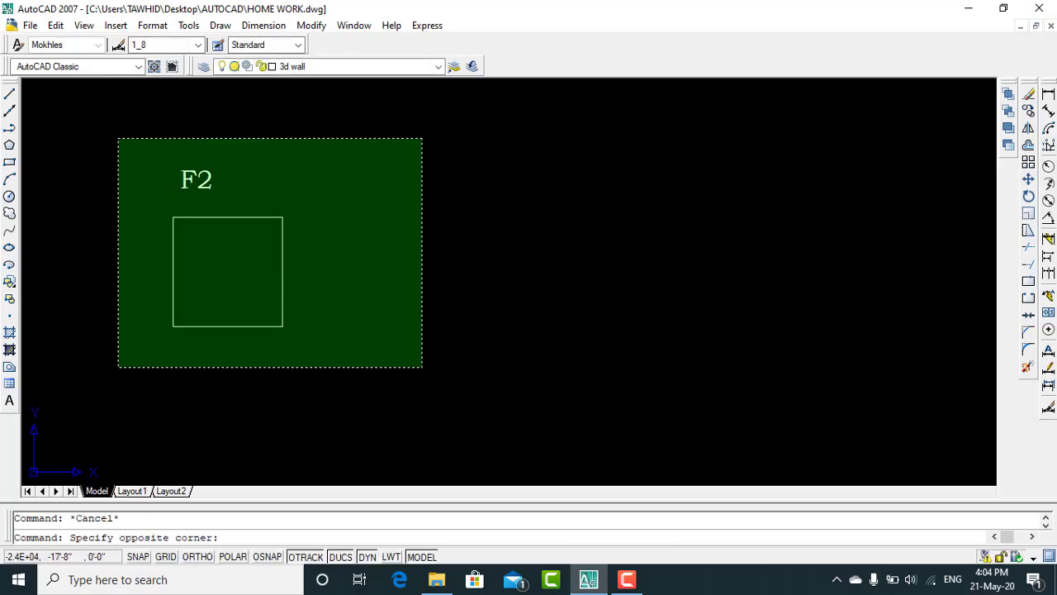
left_click(118, 369)
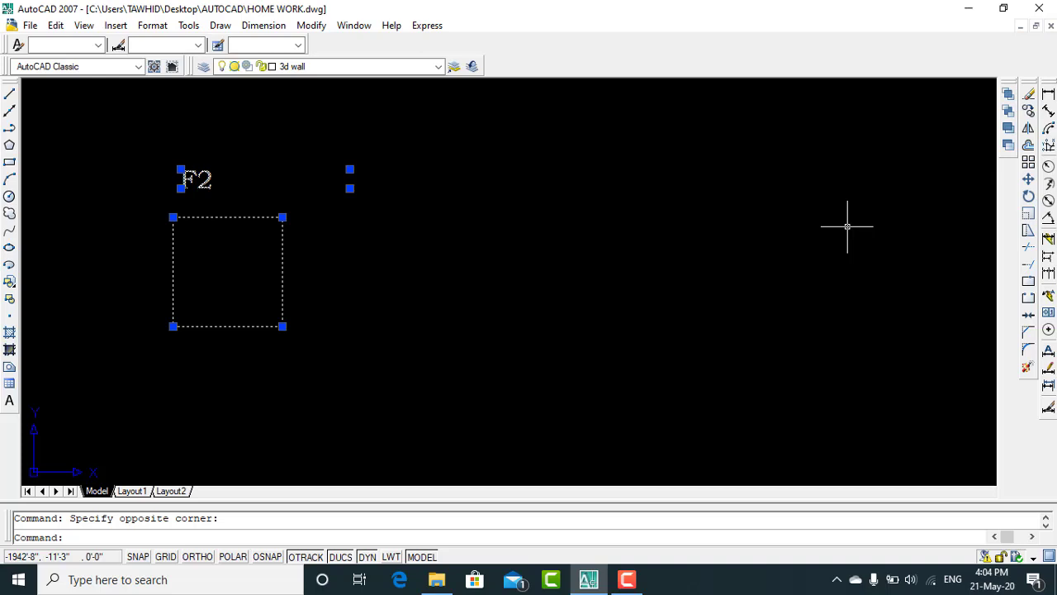
Step: Copy the F2 footing from its bottom edge to columns B4 and D4 on line 4
left_click(1029, 110)
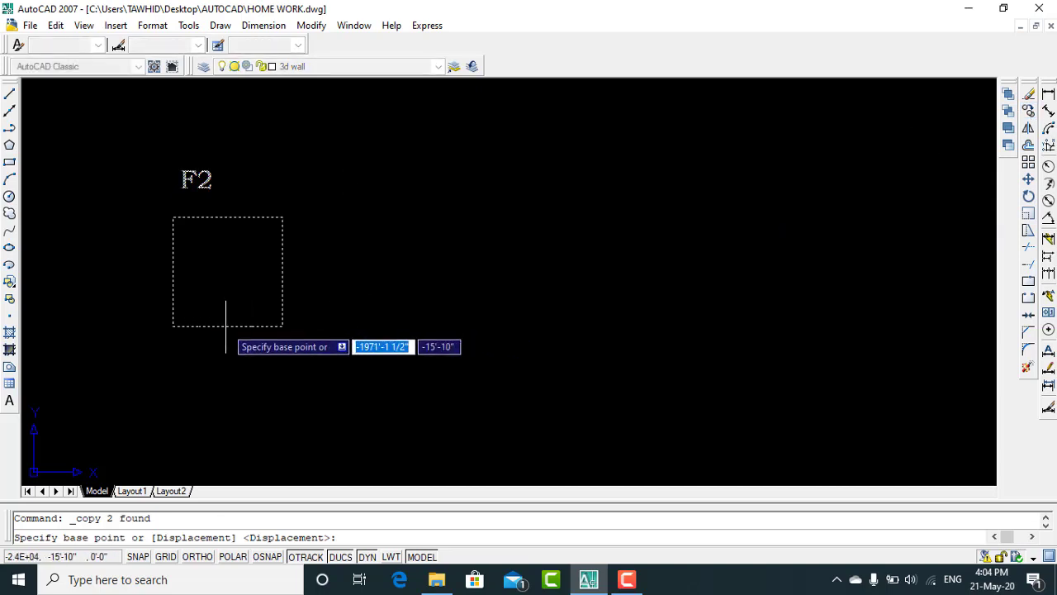
left_click(226, 326)
scroll(227, 318, "down", 5)
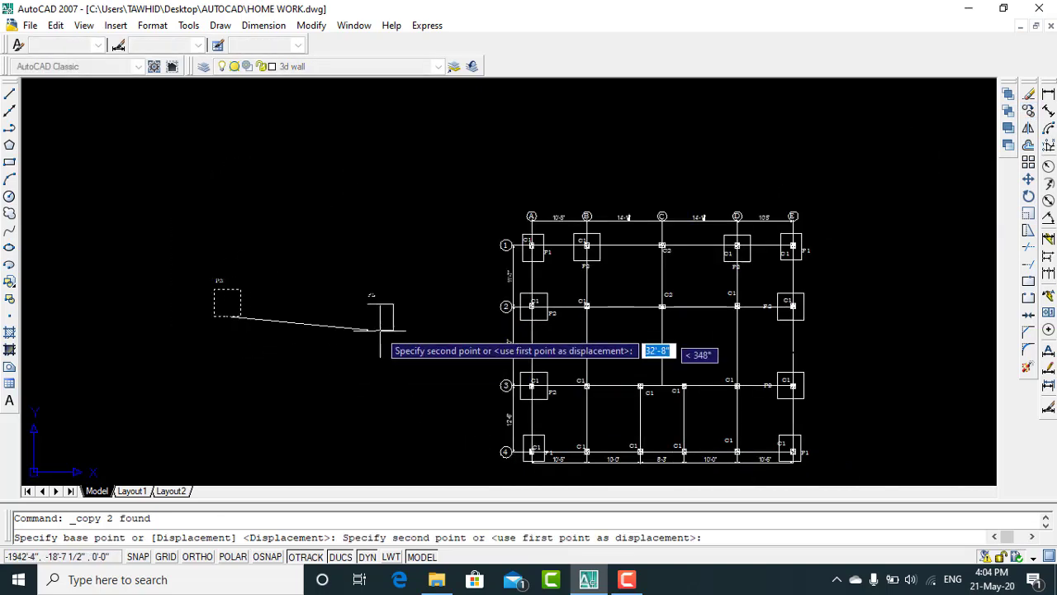
scroll(473, 419, "down", 2)
scroll(536, 421, "up", 5)
scroll(456, 399, "up", 5)
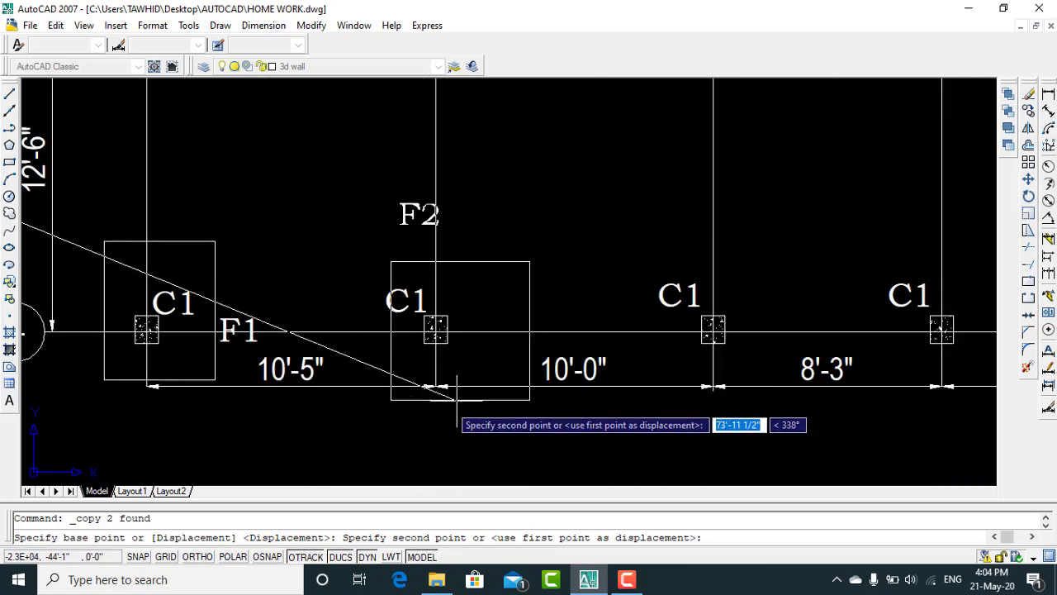
scroll(457, 400, "up", 3)
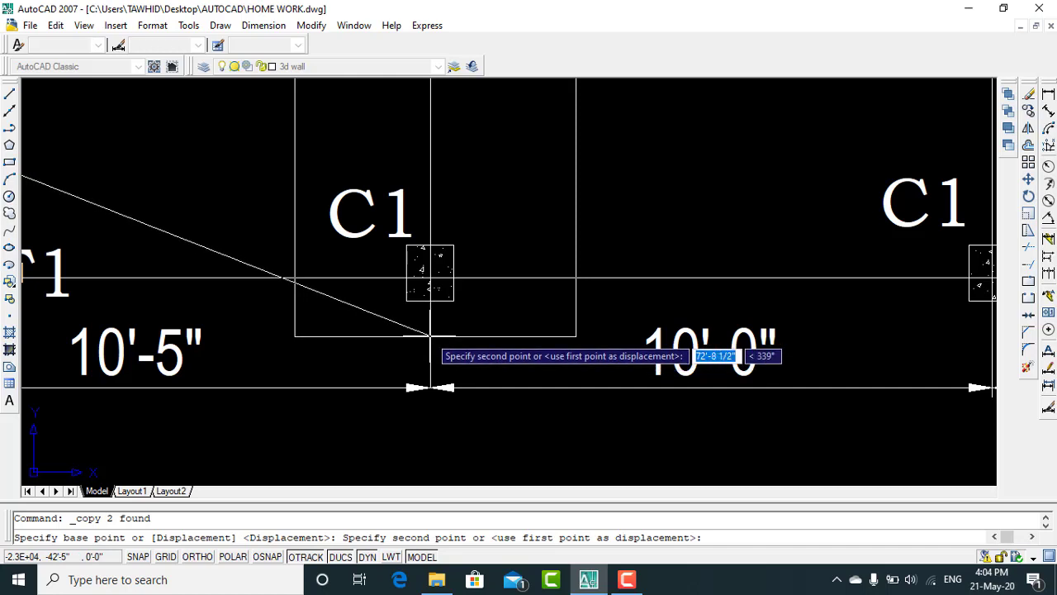
left_click(430, 388)
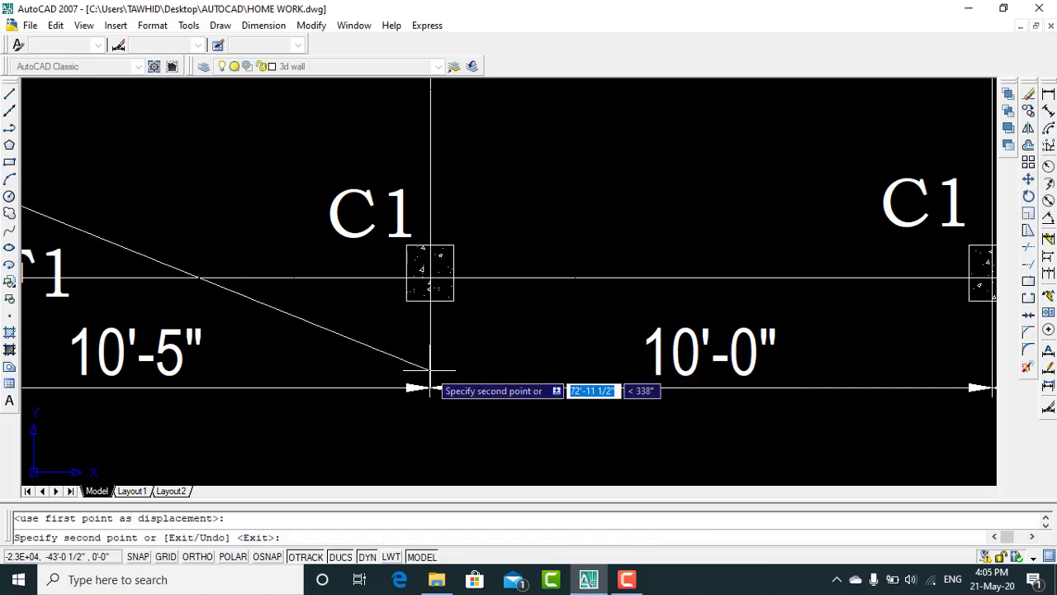
scroll(289, 368, "down", 4)
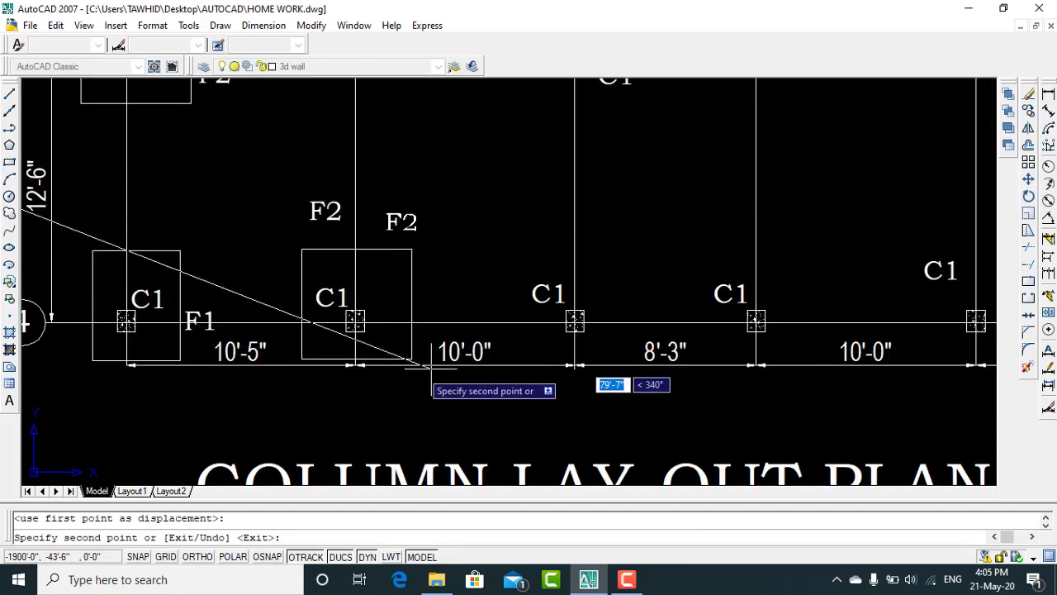
scroll(355, 376, "down", 2)
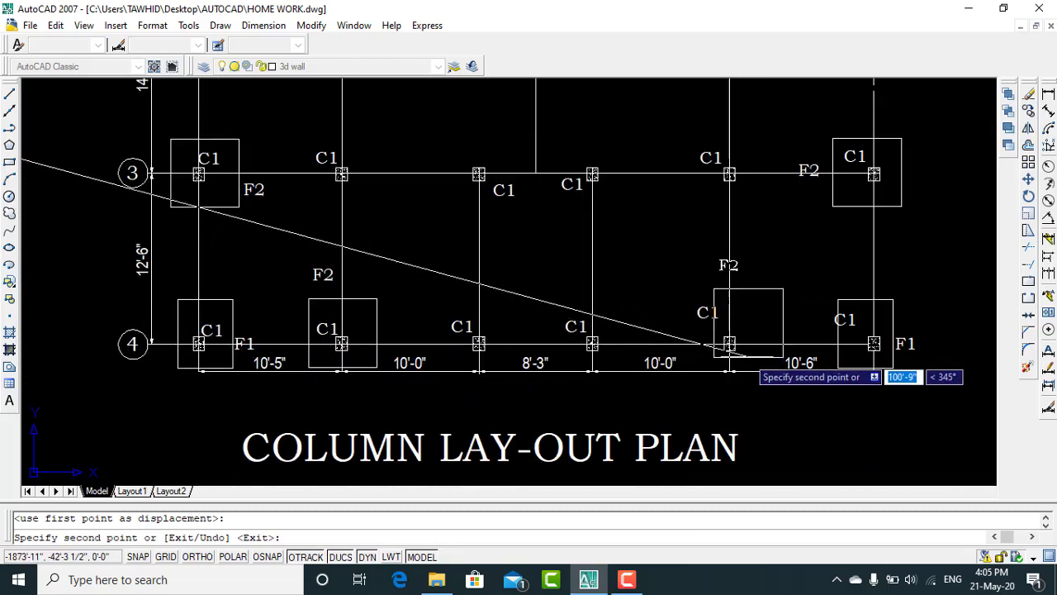
scroll(733, 370, "up", 3)
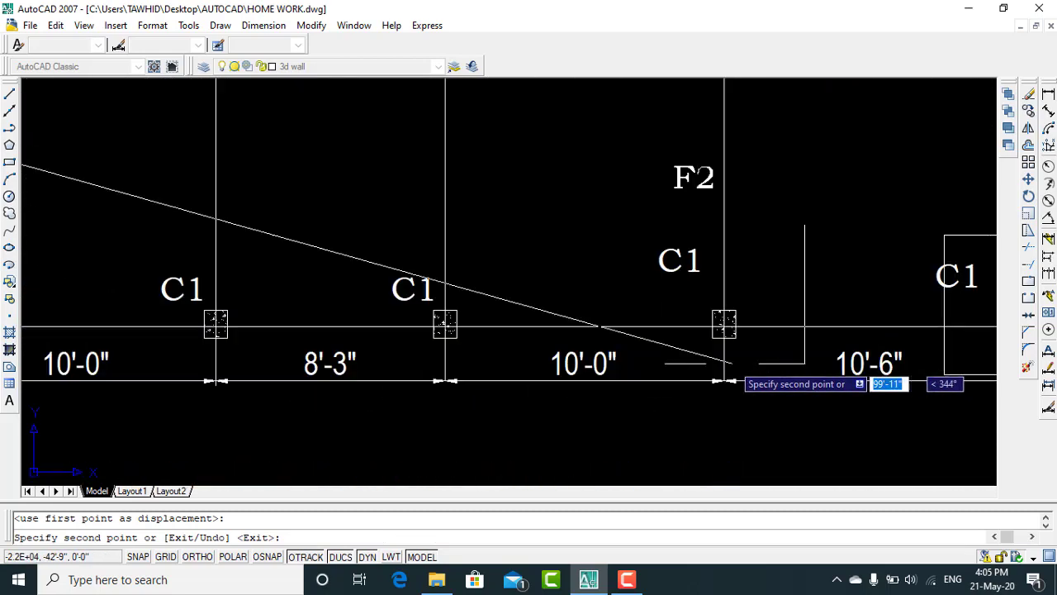
scroll(723, 372, "up", 2)
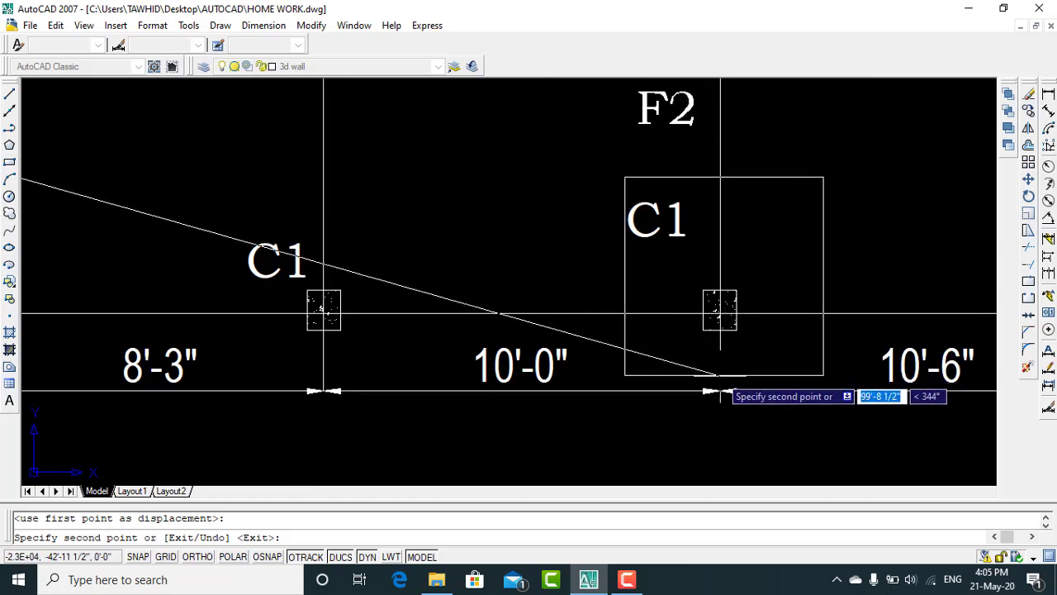
left_click(720, 392)
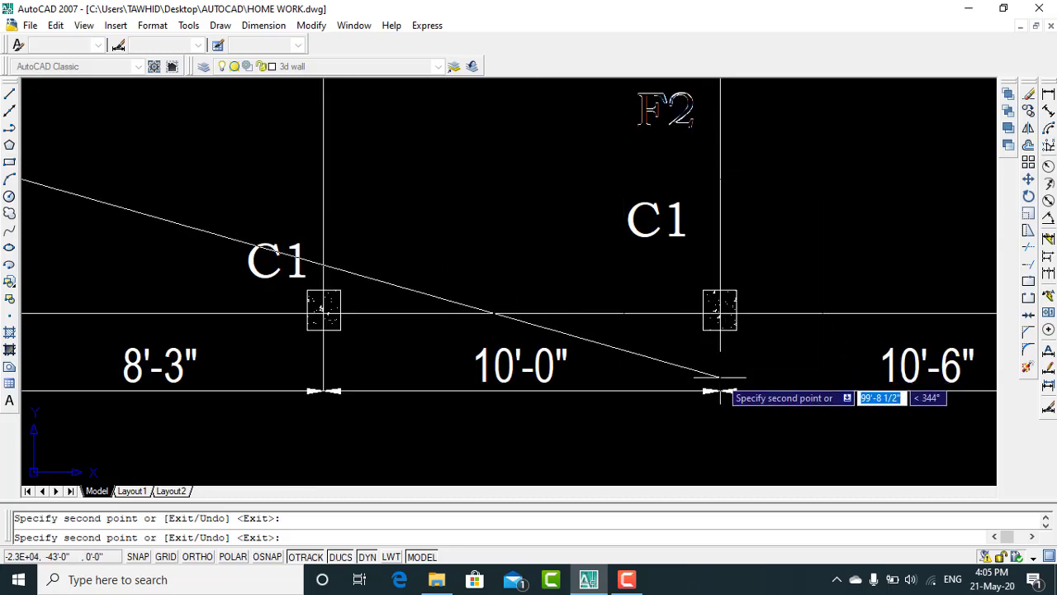
scroll(634, 373, "down", 2)
scroll(591, 421, "down", 2)
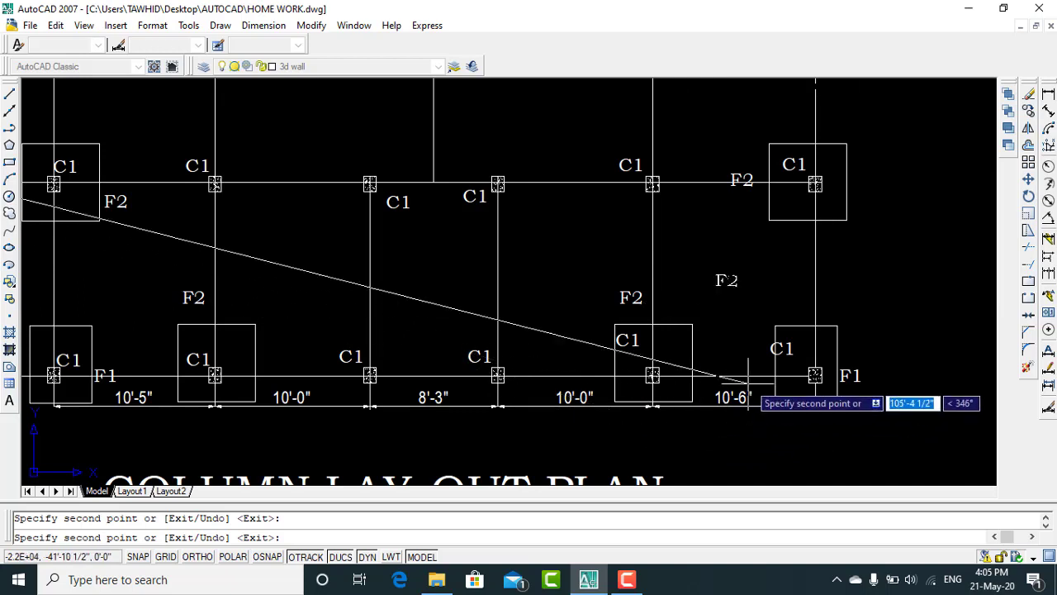
key("Escape")
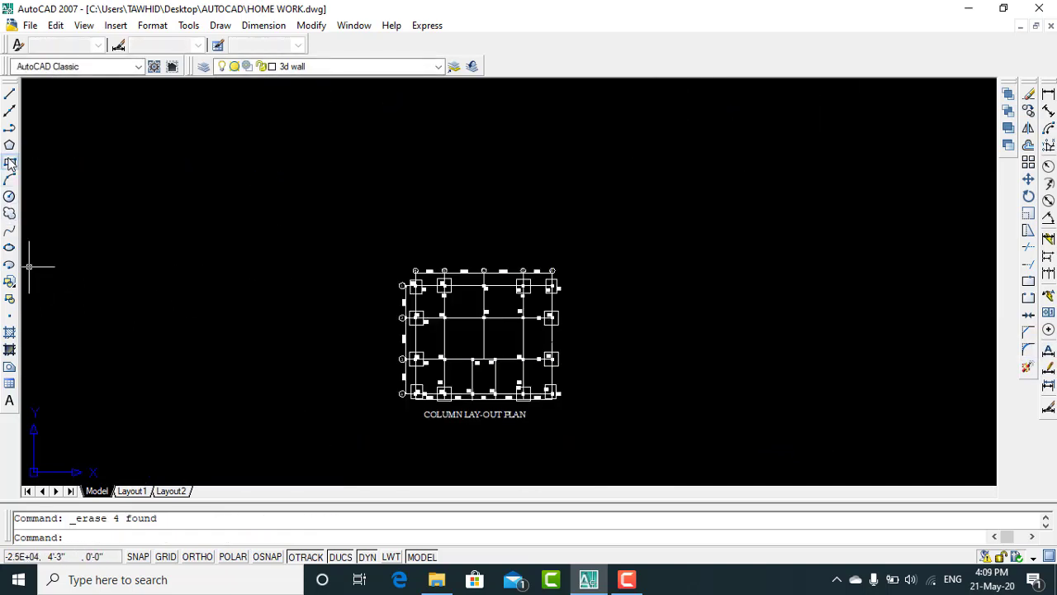
Step: Draw a 5' × 6' rectangle in the empty space left of the column plan
left_click(10, 162)
left_click(183, 293)
type("5")
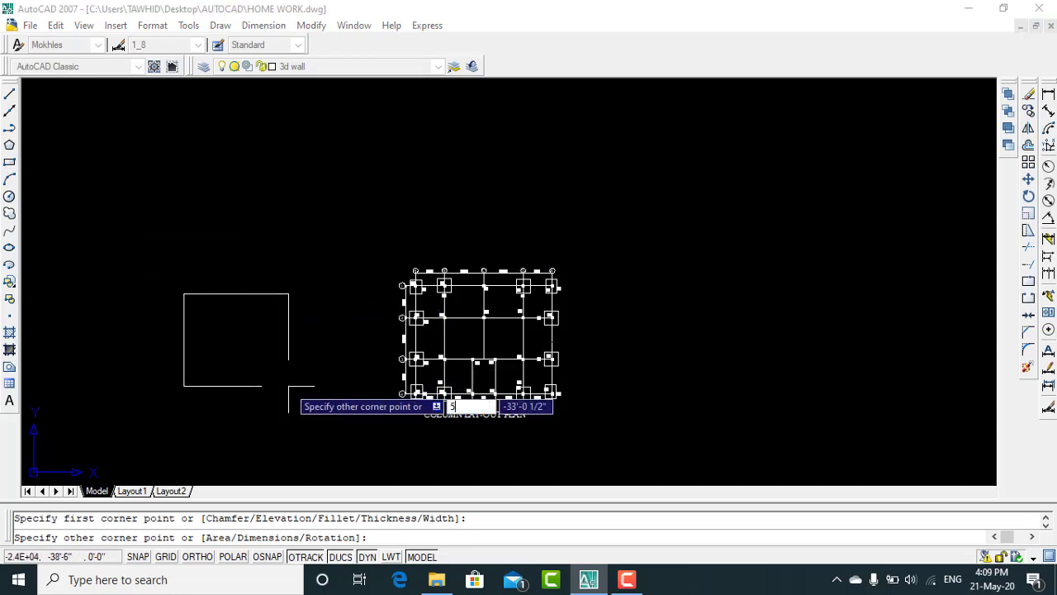
type("'")
key("Tab")
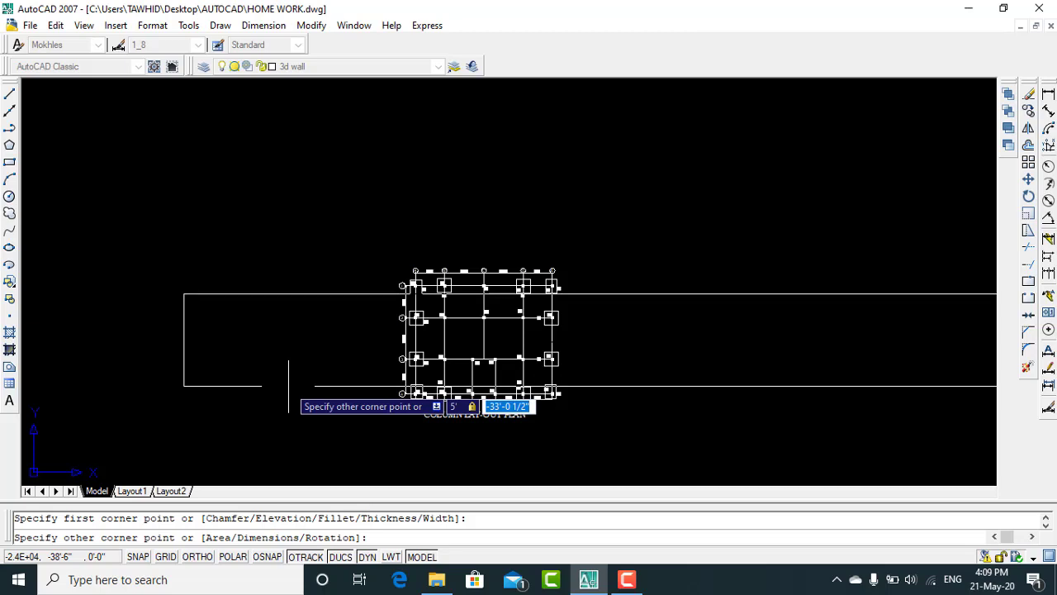
type("6")
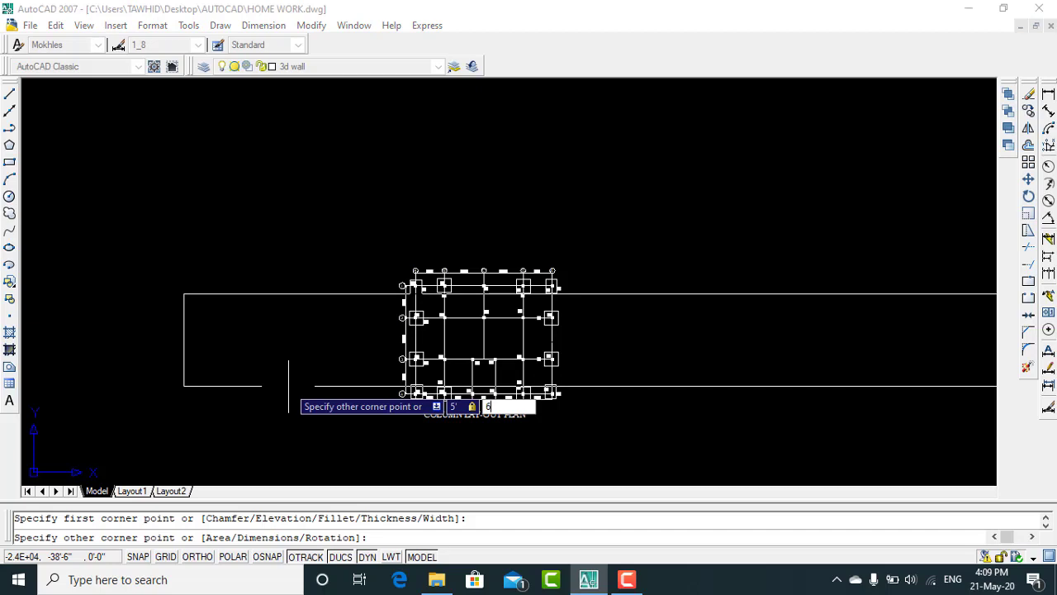
key("Return")
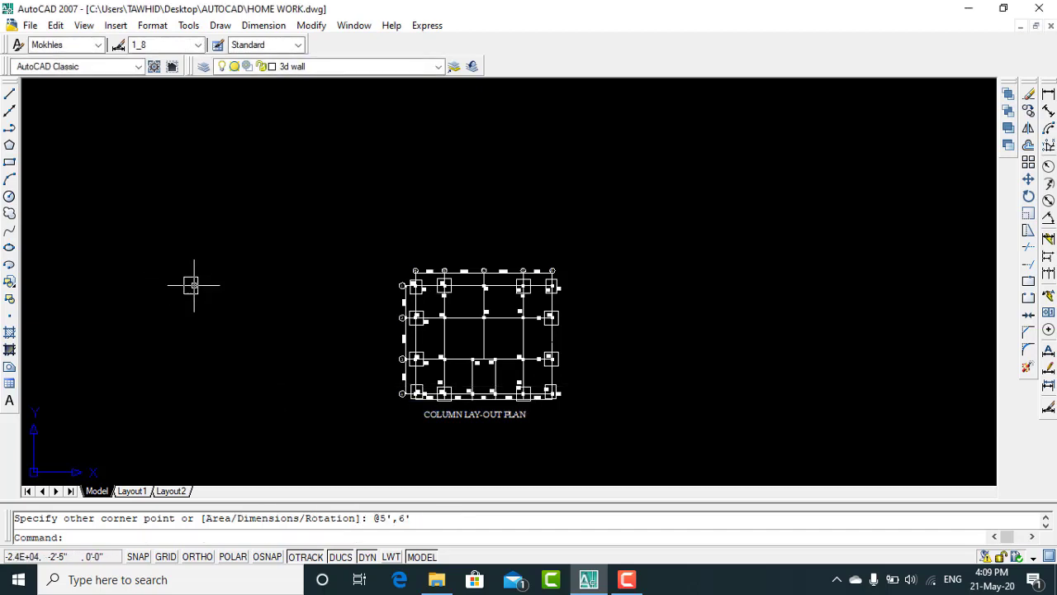
scroll(191, 285, "up", 3)
scroll(190, 285, "up", 3)
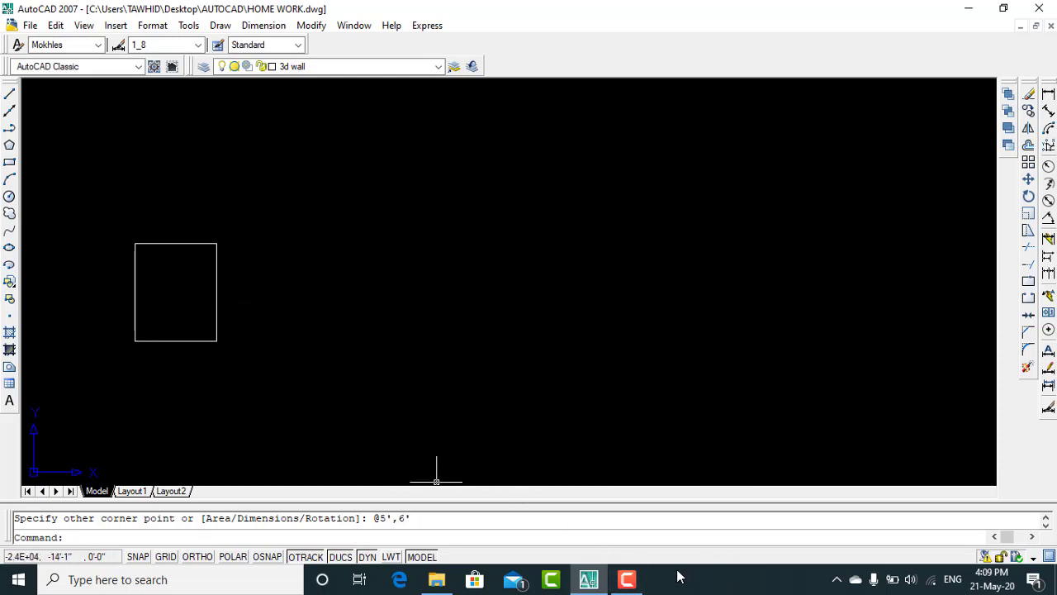
scroll(337, 416, "down", 2)
scroll(337, 364, "down", 3)
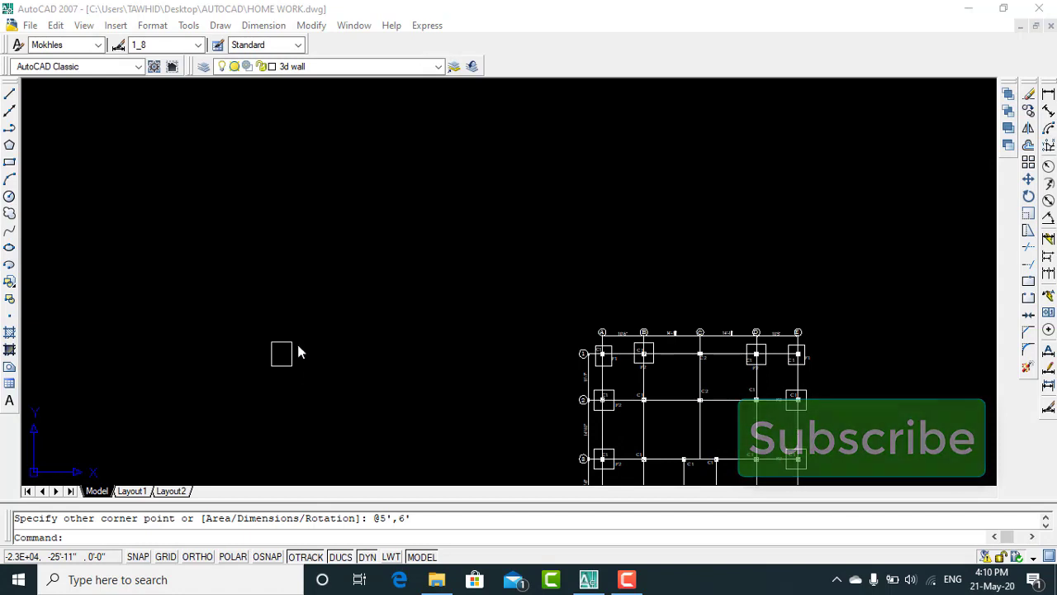
scroll(267, 353, "up", 2)
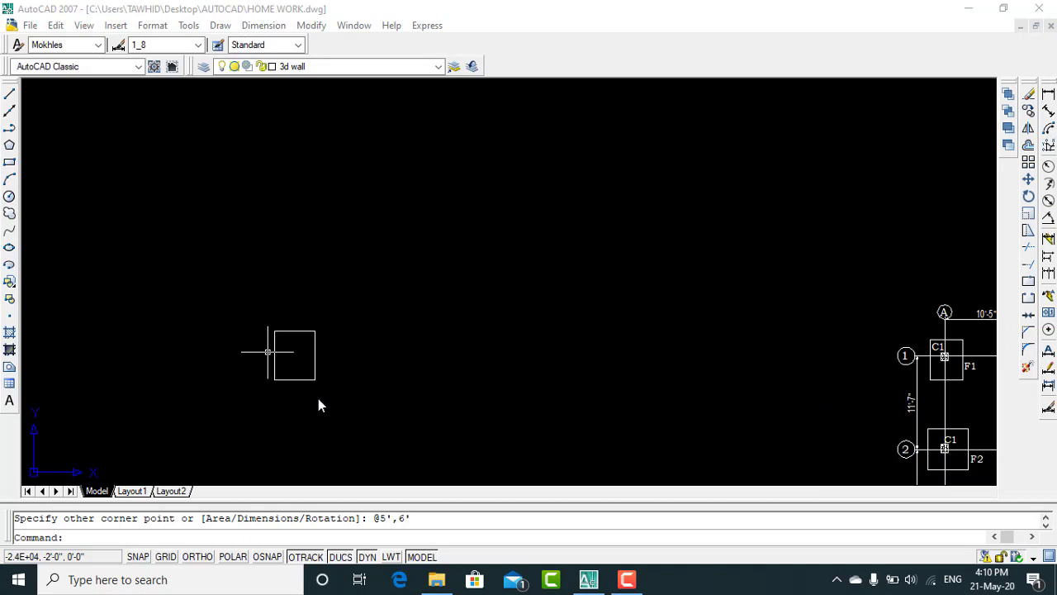
scroll(233, 366, "down", 2)
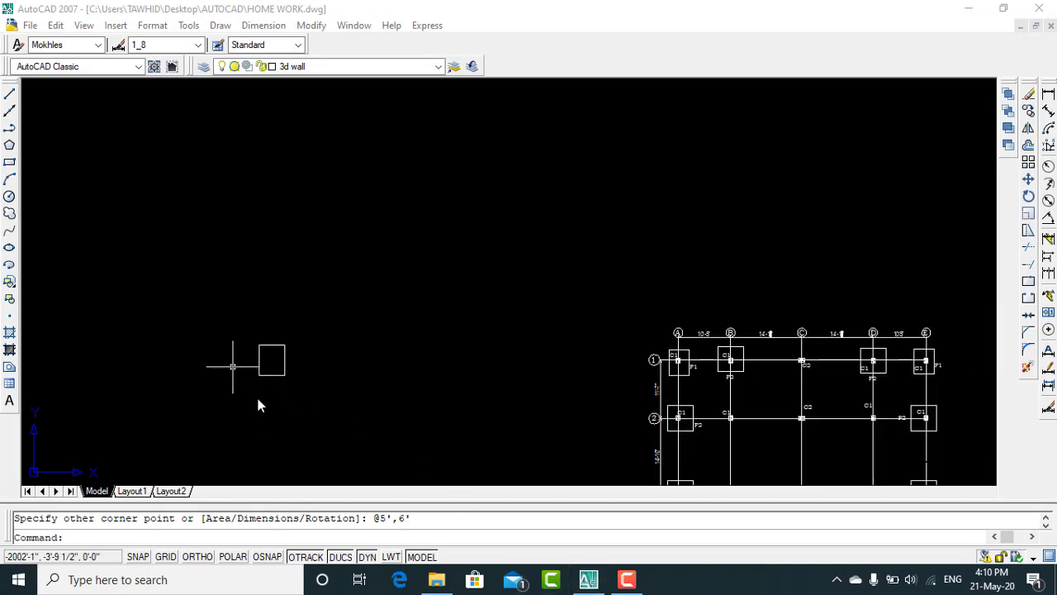
scroll(593, 344, "down", 2)
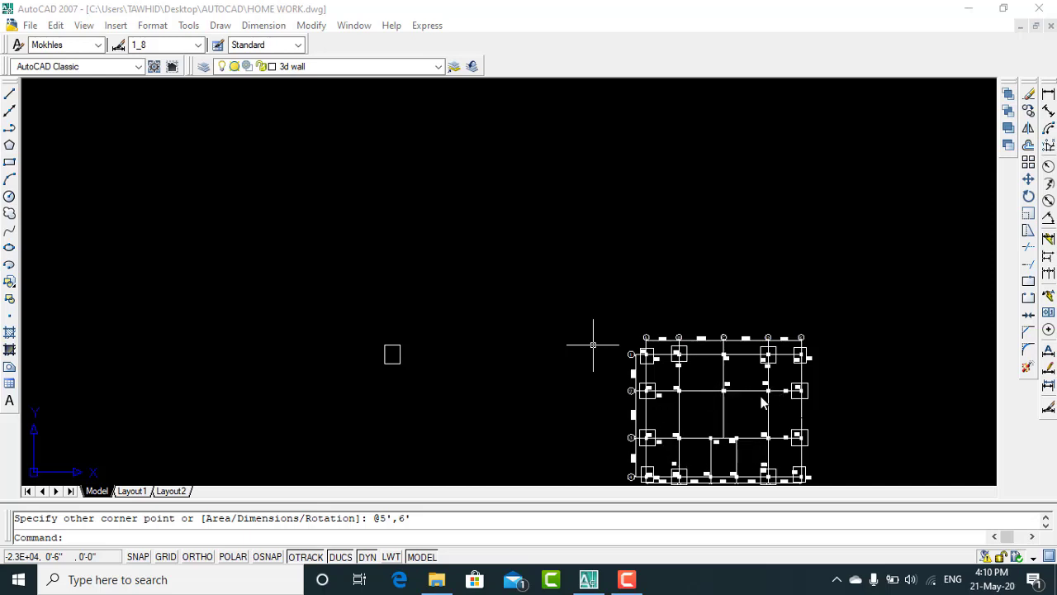
scroll(398, 352, "up", 3)
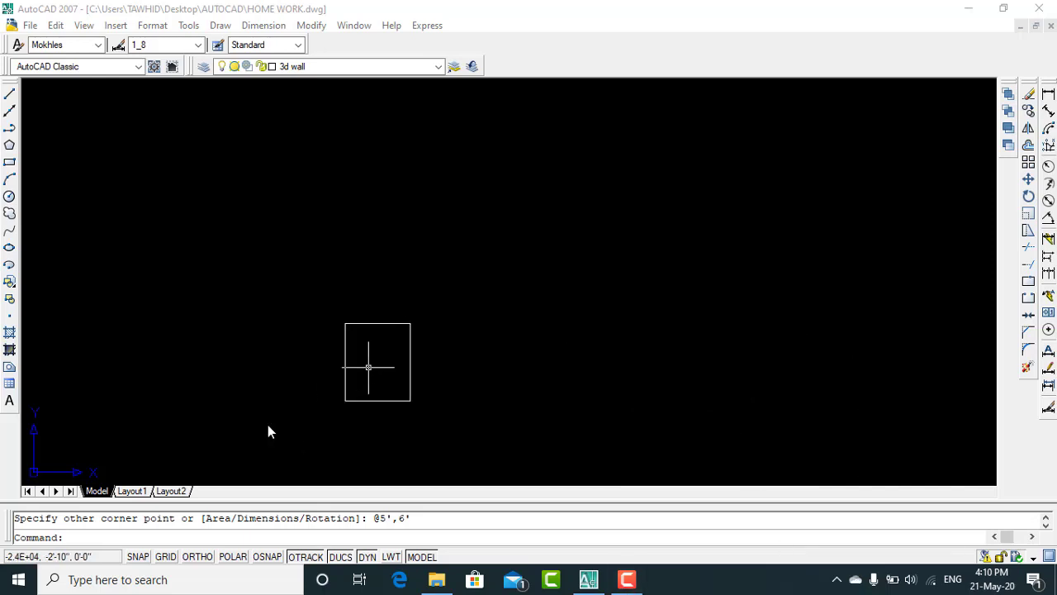
Step: Create a multiline text box beside the rectangle and type F3
left_click(431, 362)
left_click(503, 417)
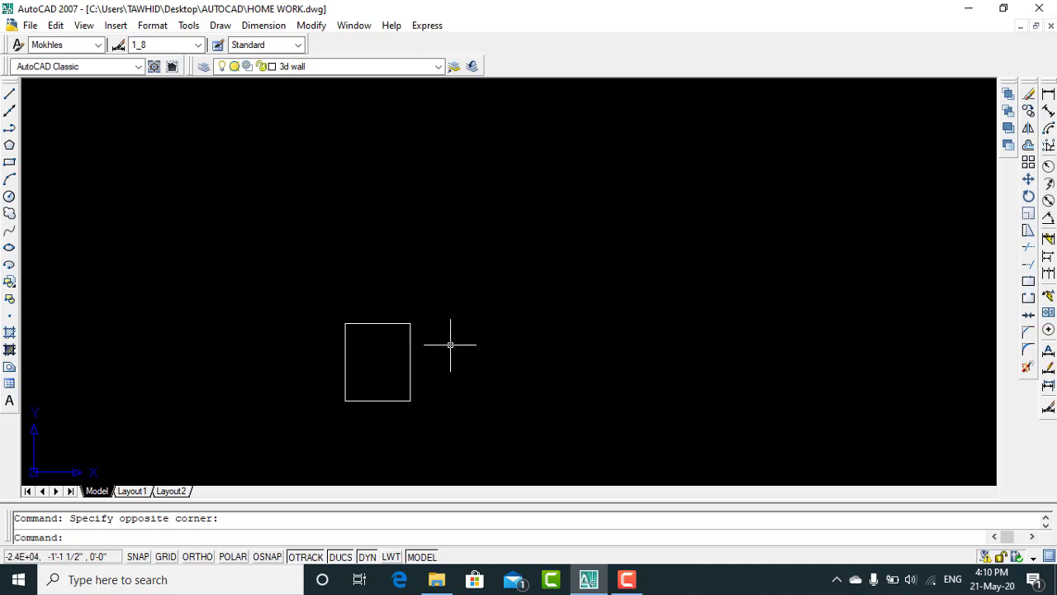
left_click(10, 401)
left_click(423, 374)
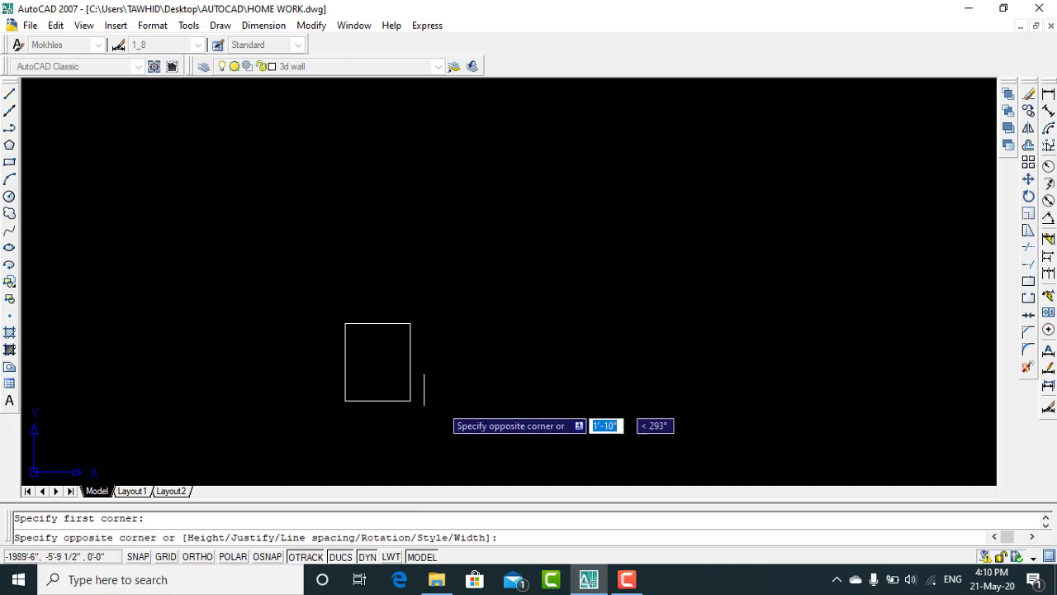
left_click(537, 436)
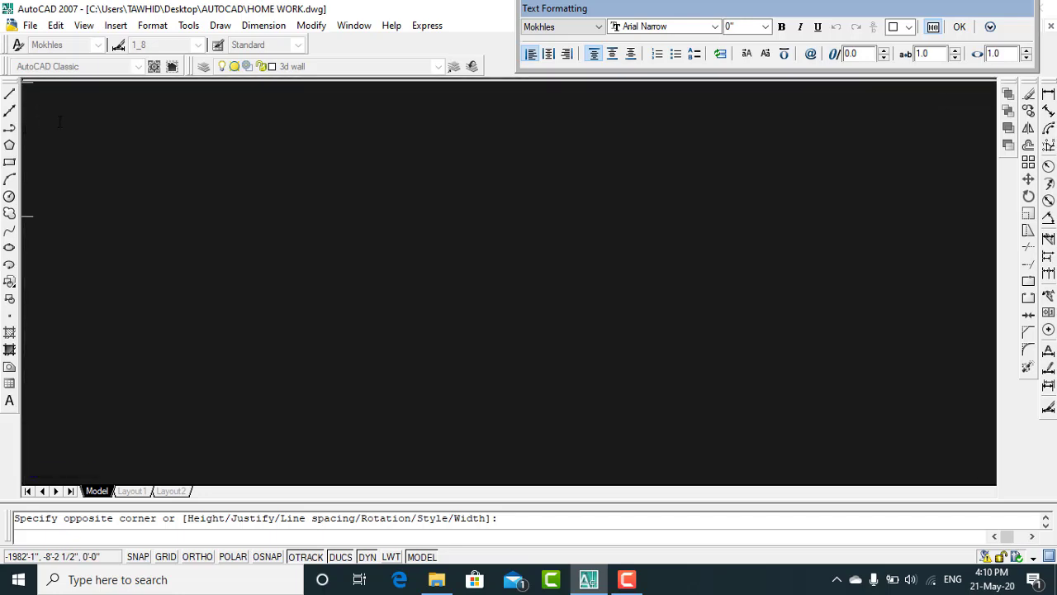
type("F")
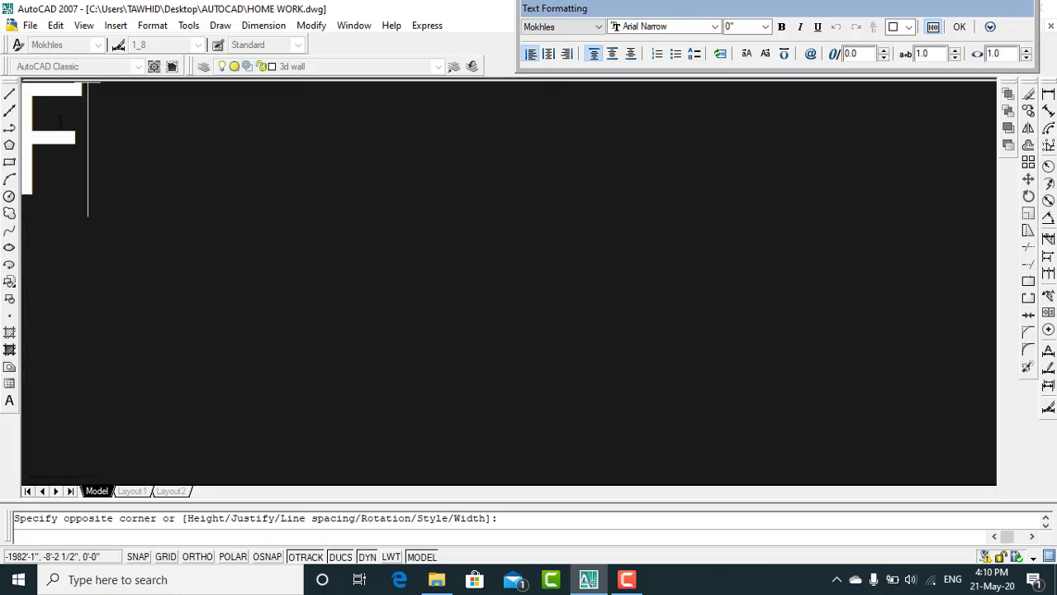
type("3")
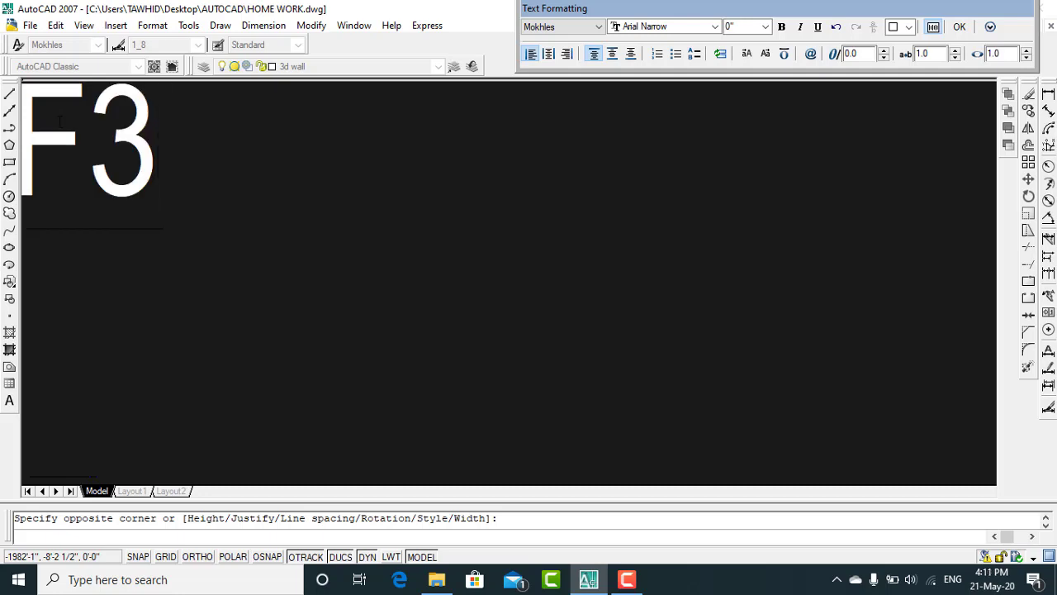
Step: Format the F3 text in Bookman Old Style at 10" height and place it
key("shift+Left")
key("shift+Left")
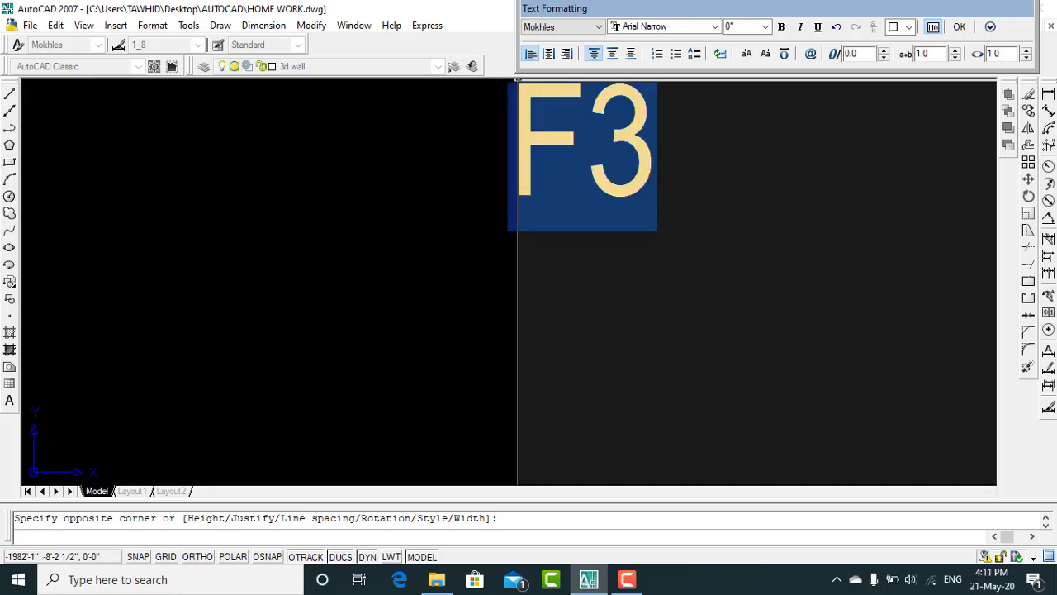
key("shift+Right")
key("shift+Left")
left_click(679, 27)
scroll(672, 75, "down", 1)
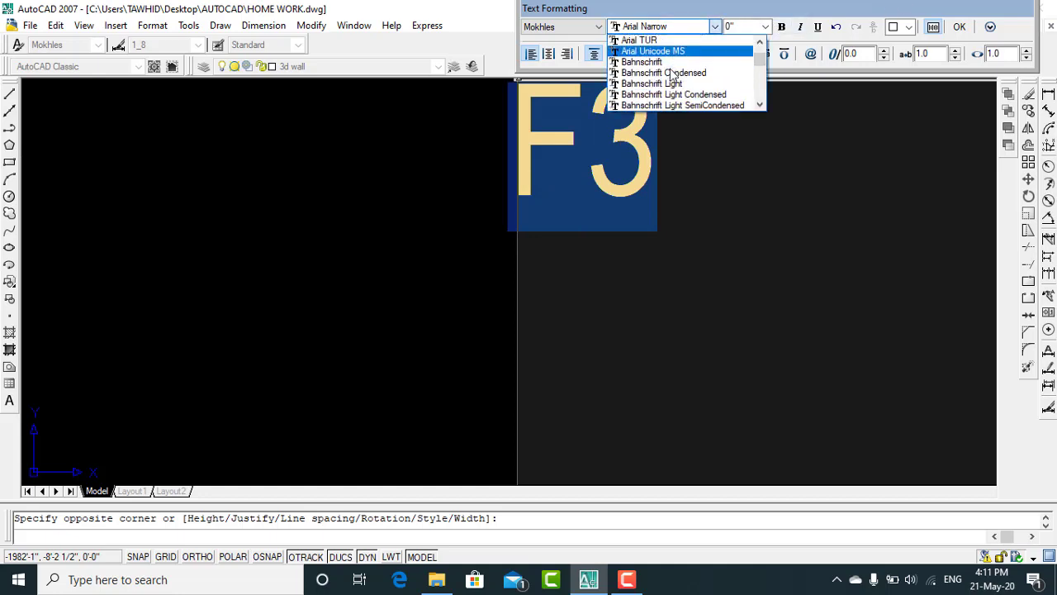
scroll(671, 75, "down", 3)
scroll(672, 75, "down", 3)
left_click(674, 96)
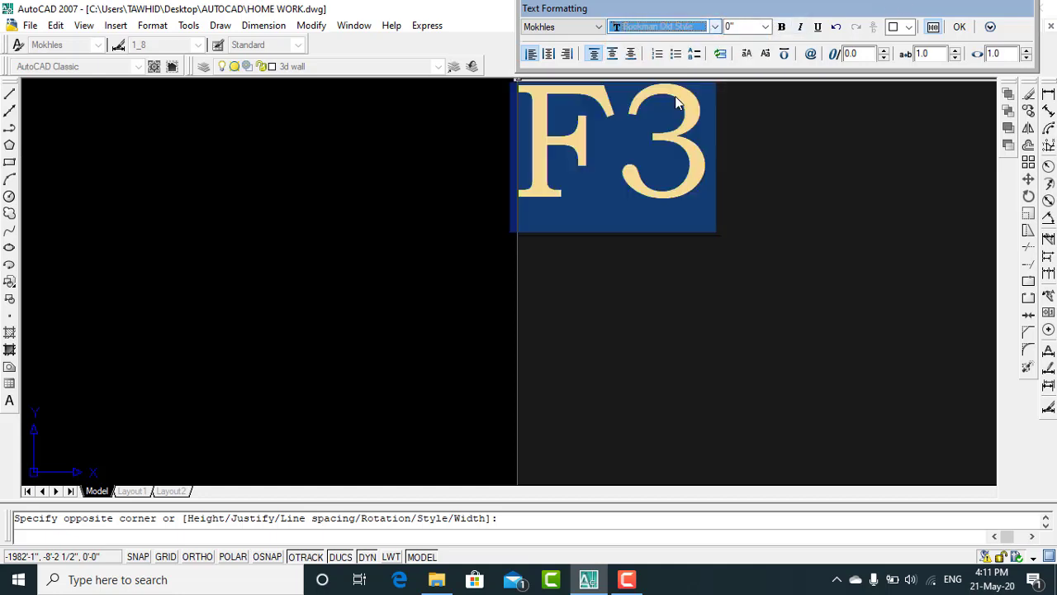
left_click(765, 26)
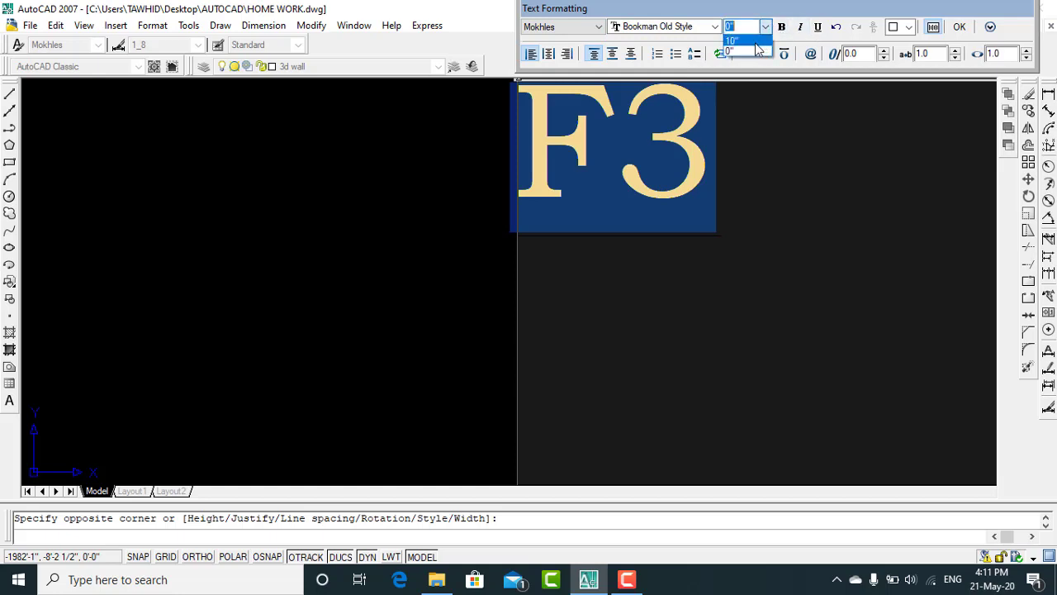
left_click(753, 40)
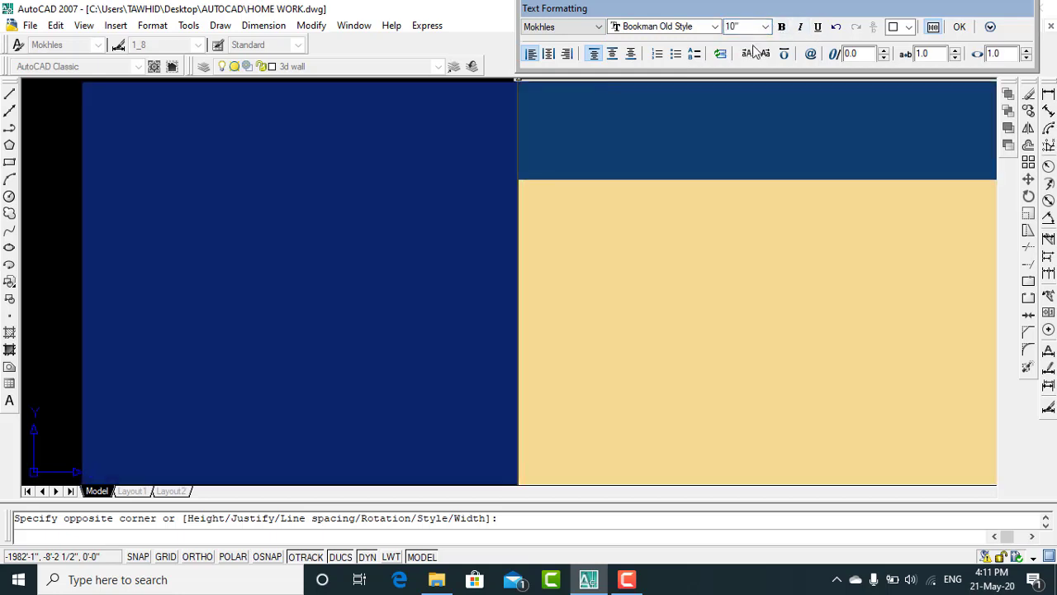
left_click(959, 28)
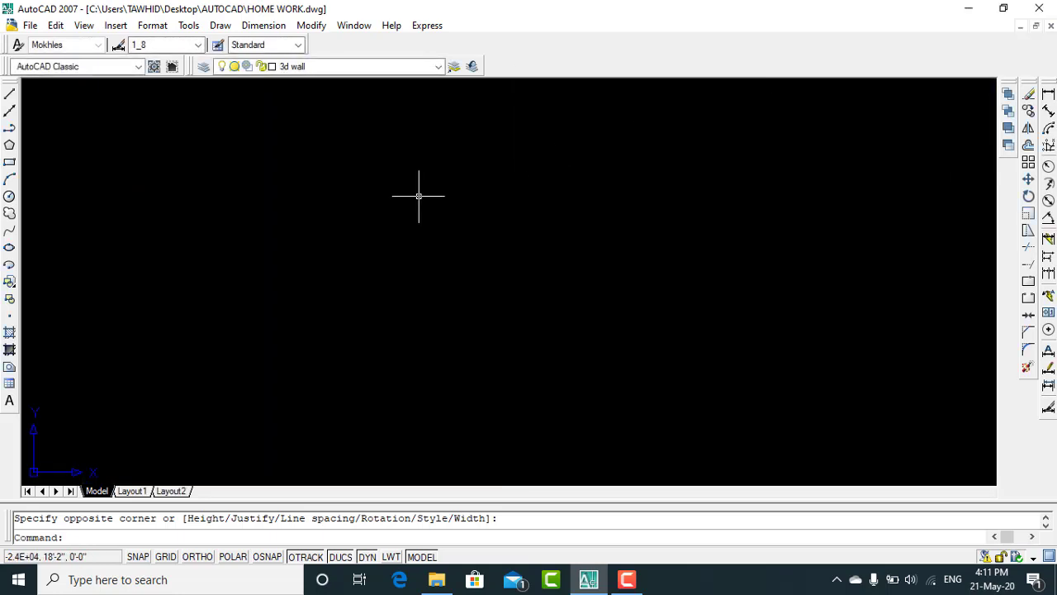
Step: Crossing-select the 5' × 6' rectangle together with its F3 label, reselecting after clearing
scroll(446, 255, "down", 4)
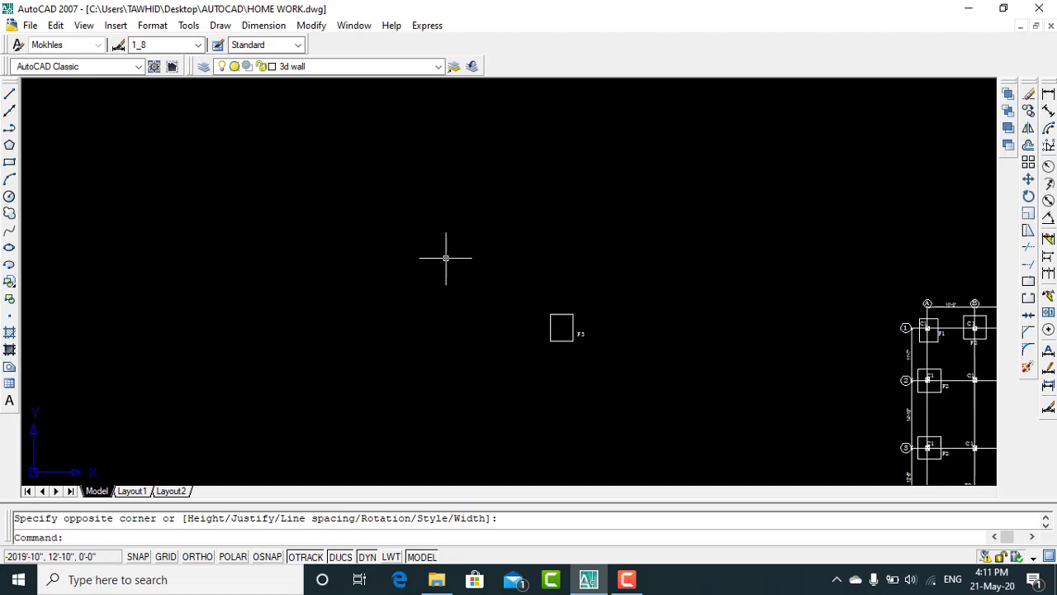
scroll(550, 344, "up", 3)
scroll(596, 345, "up", 1)
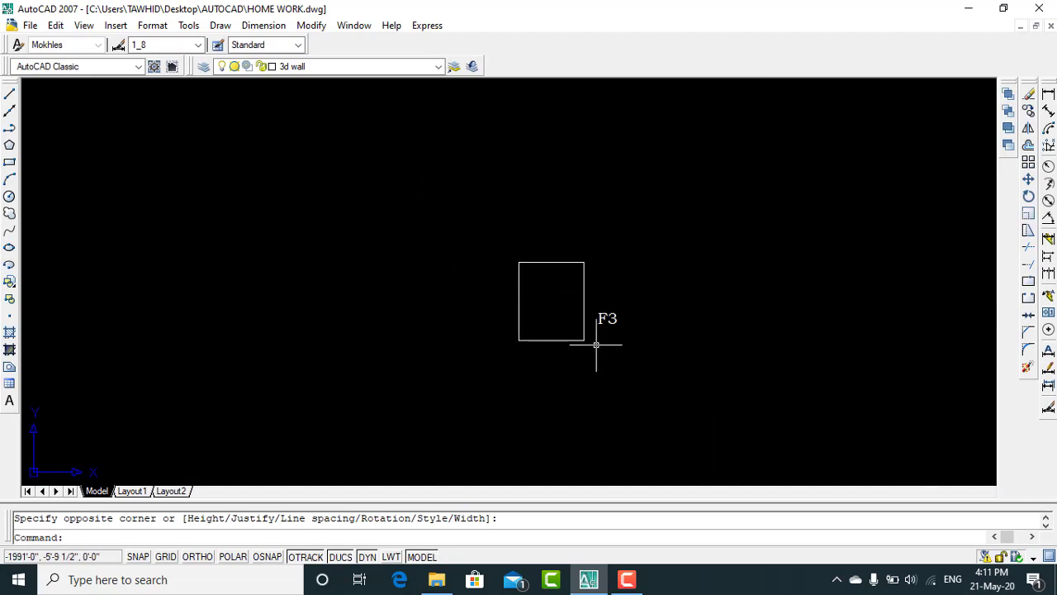
left_click(652, 243)
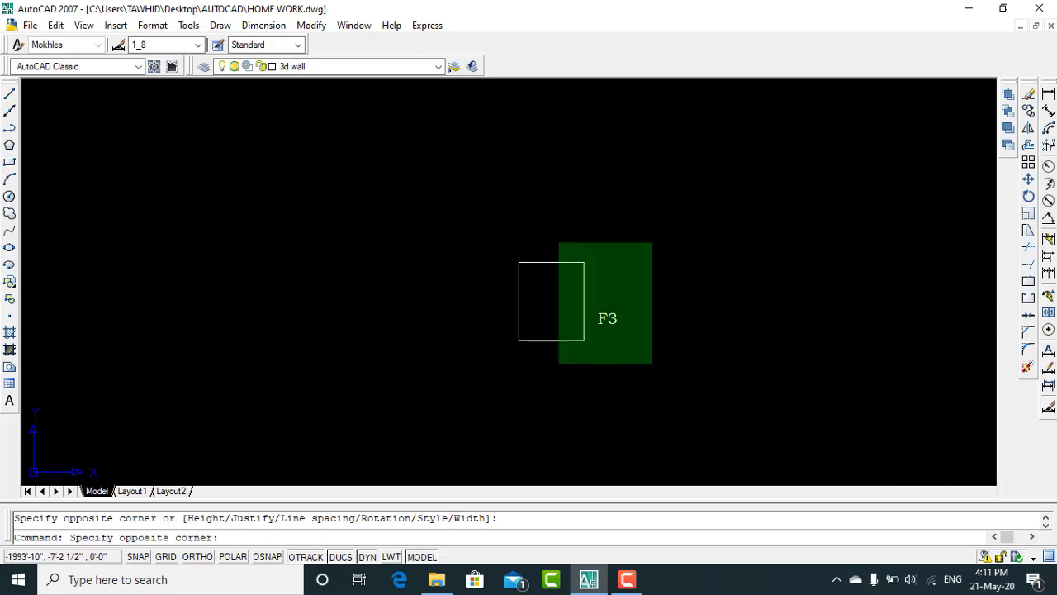
left_click(471, 401)
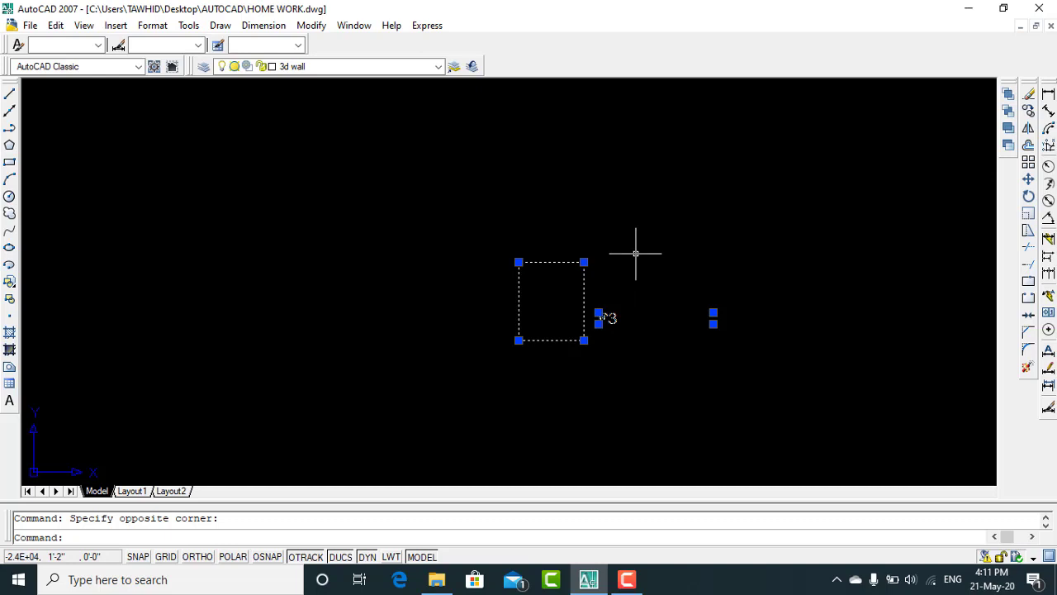
key("Escape")
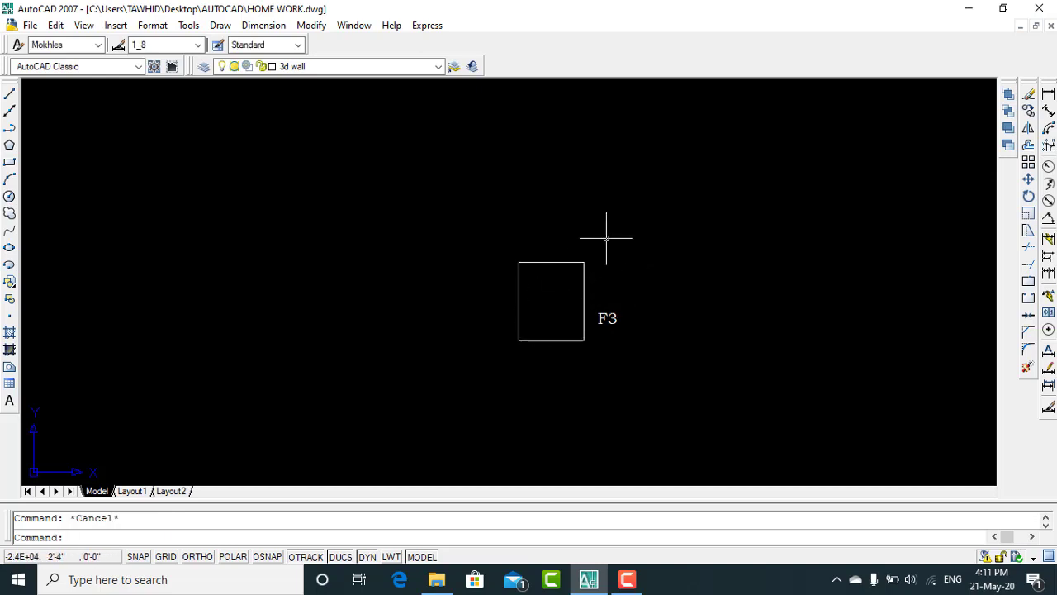
left_click(713, 170)
left_click(427, 433)
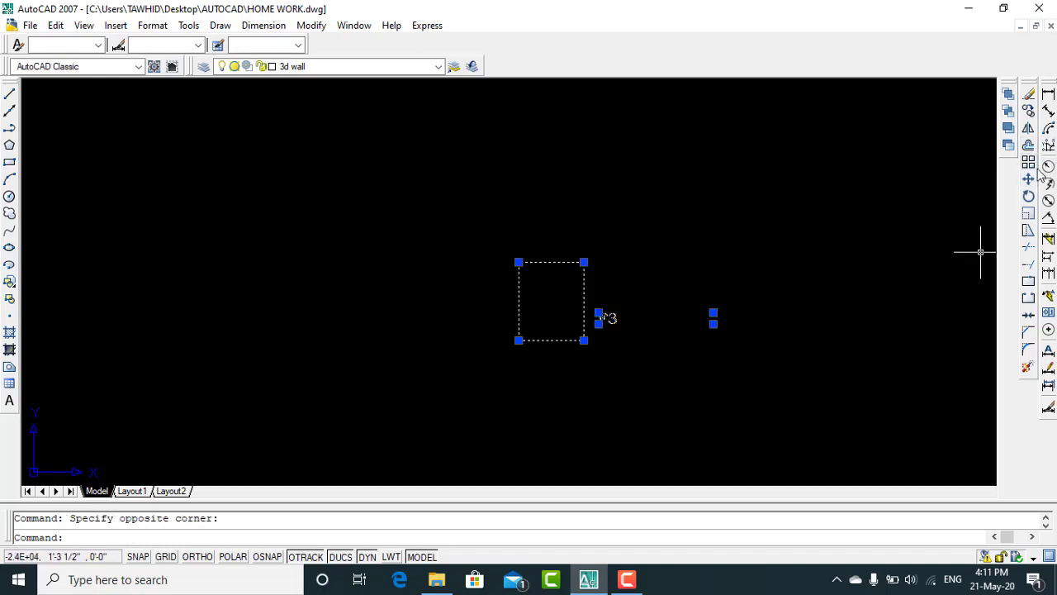
Step: Copy the F3 footing and its label from its base point onto the interior column on line 2
left_click(1028, 109)
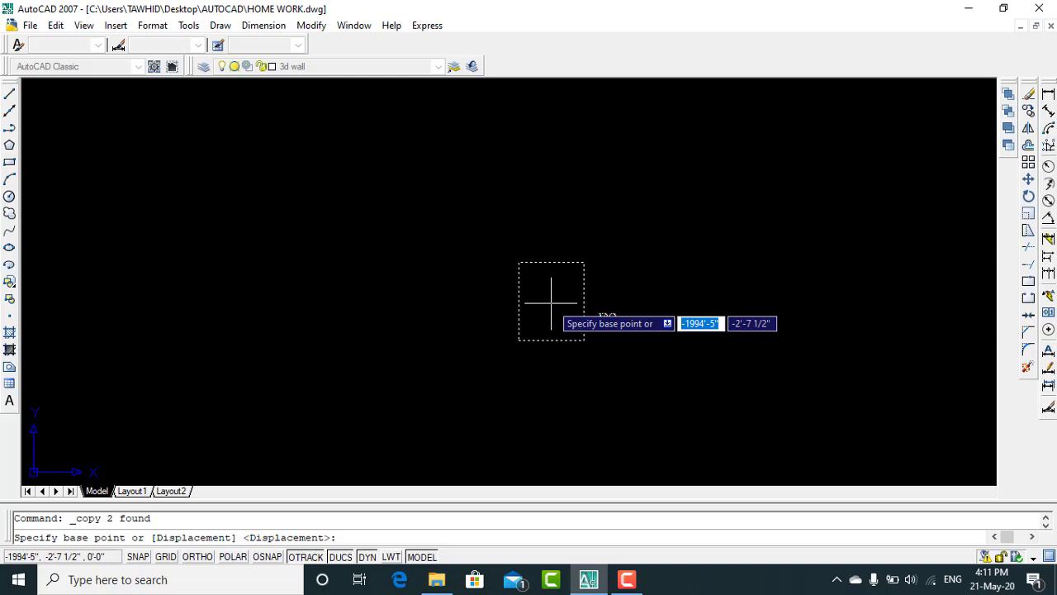
left_click(551, 302)
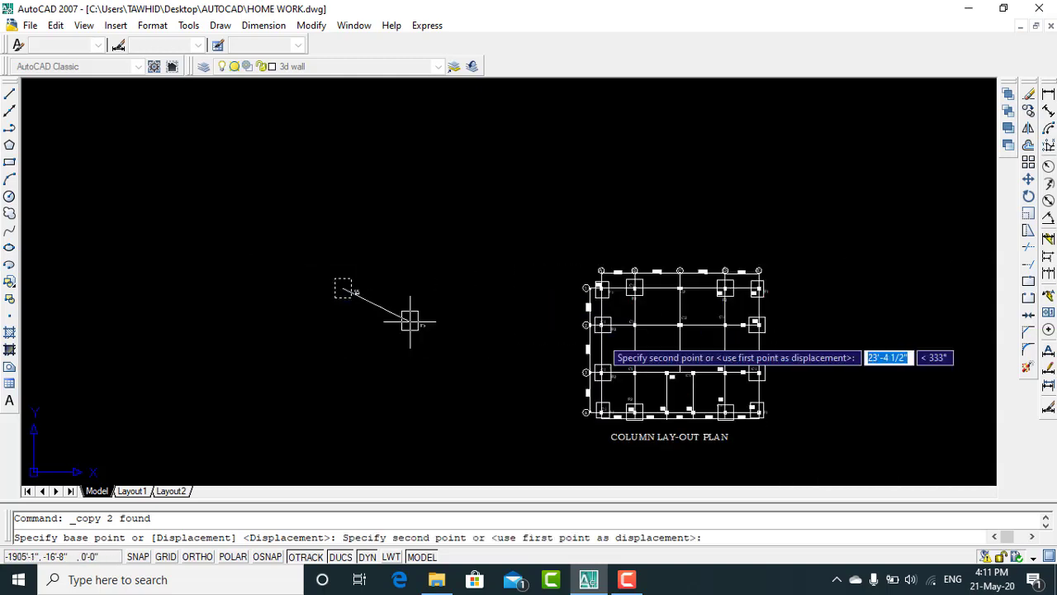
scroll(628, 325, "up", 3)
scroll(628, 323, "up", 4)
scroll(628, 323, "up", 3)
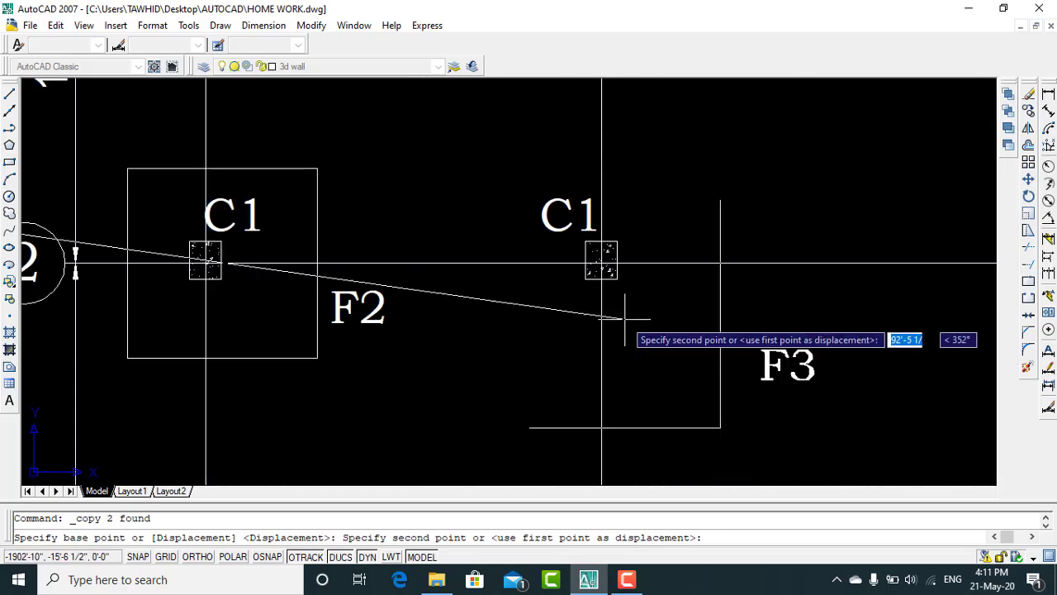
scroll(612, 272, "up", 2)
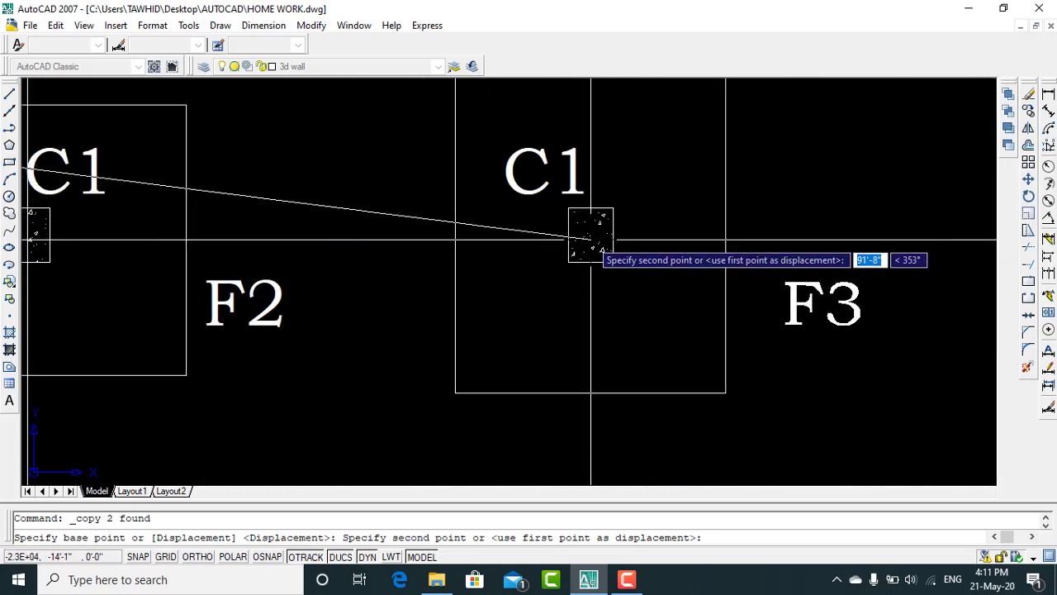
scroll(611, 265, "down", 2)
scroll(347, 277, "down", 3)
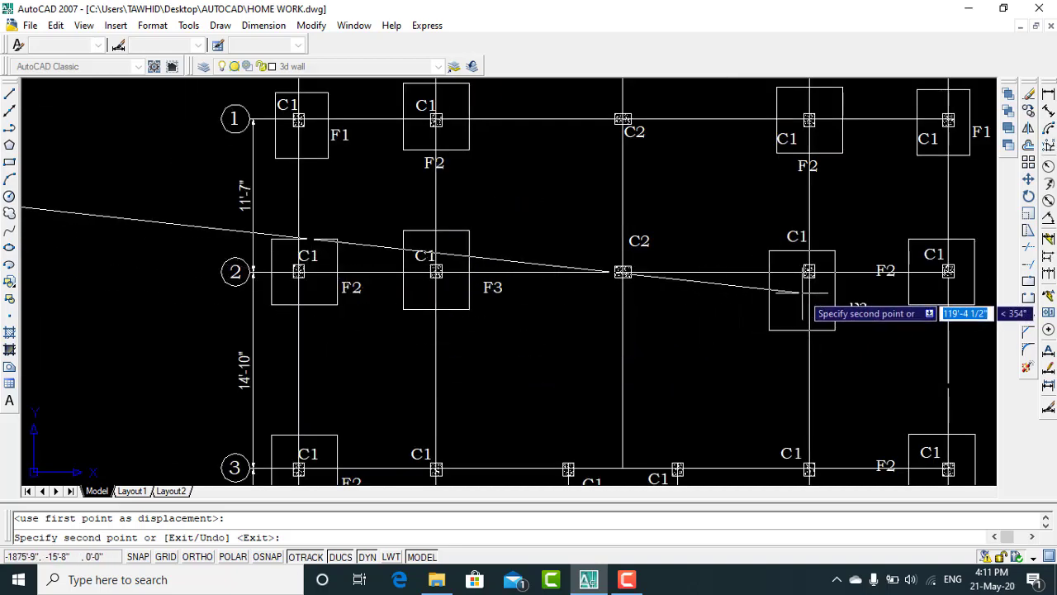
scroll(807, 266, "up", 3)
scroll(803, 259, "up", 2)
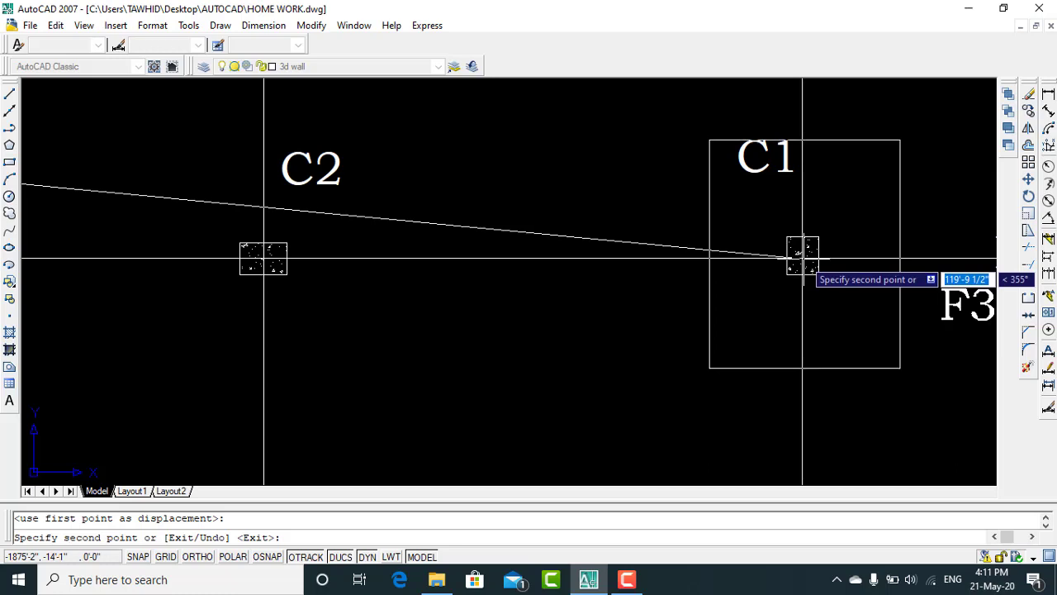
scroll(800, 254, "up", 4)
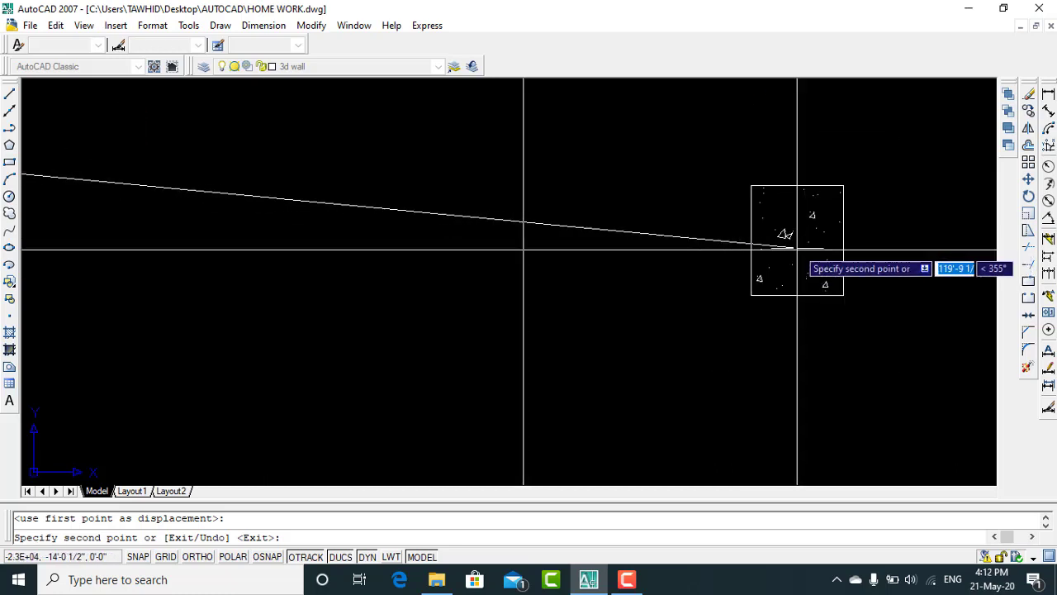
left_click(798, 248)
Step: Zoom around the plan to reach the remaining interior columns on lines 2 and 3
scroll(725, 223, "up", 2)
scroll(743, 207, "down", 4)
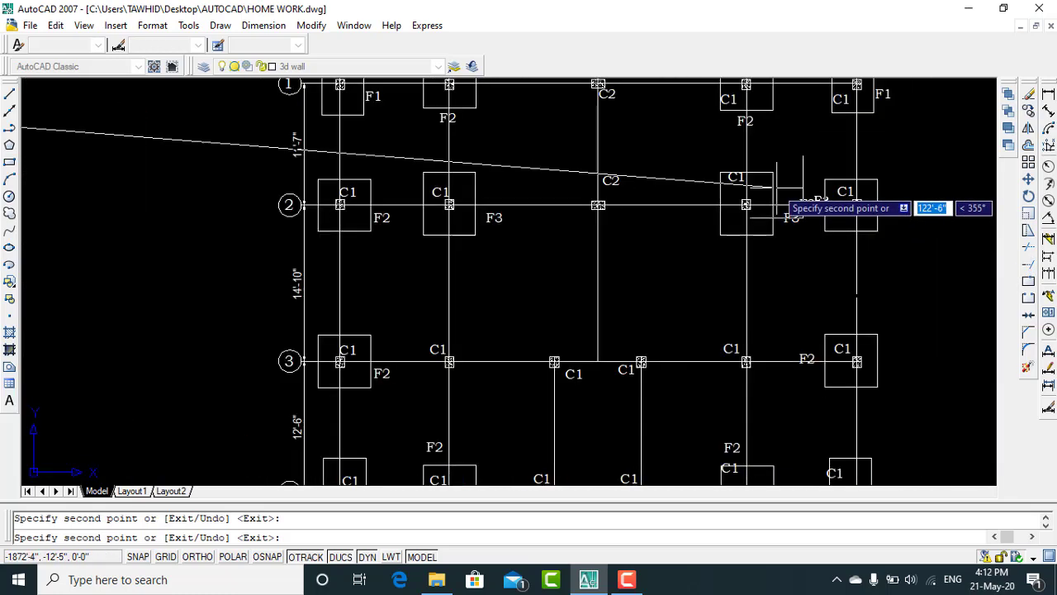
scroll(723, 363, "up", 2)
scroll(739, 371, "up", 2)
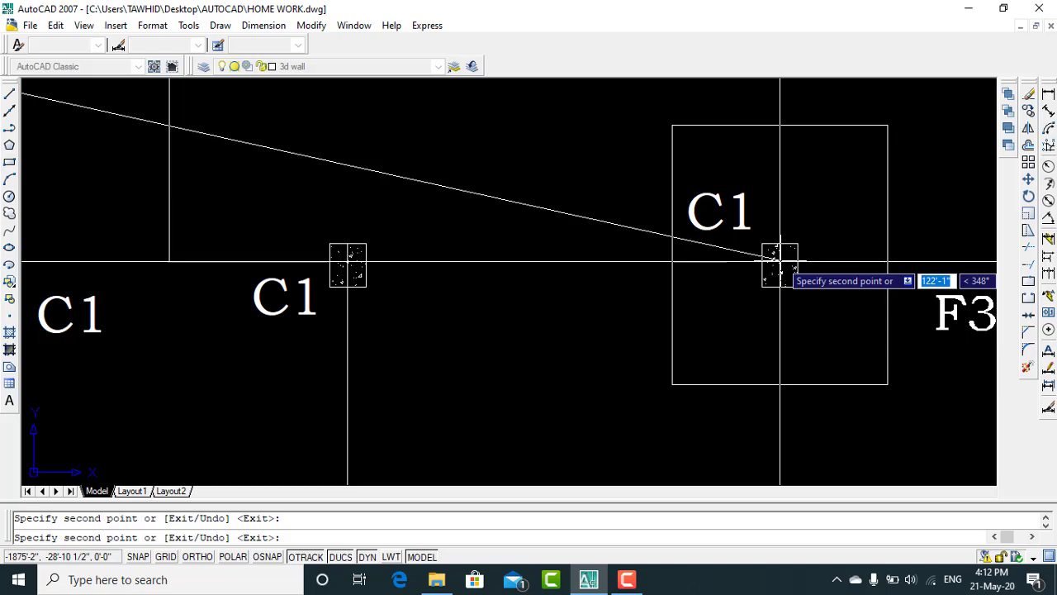
scroll(780, 261, "down", 5)
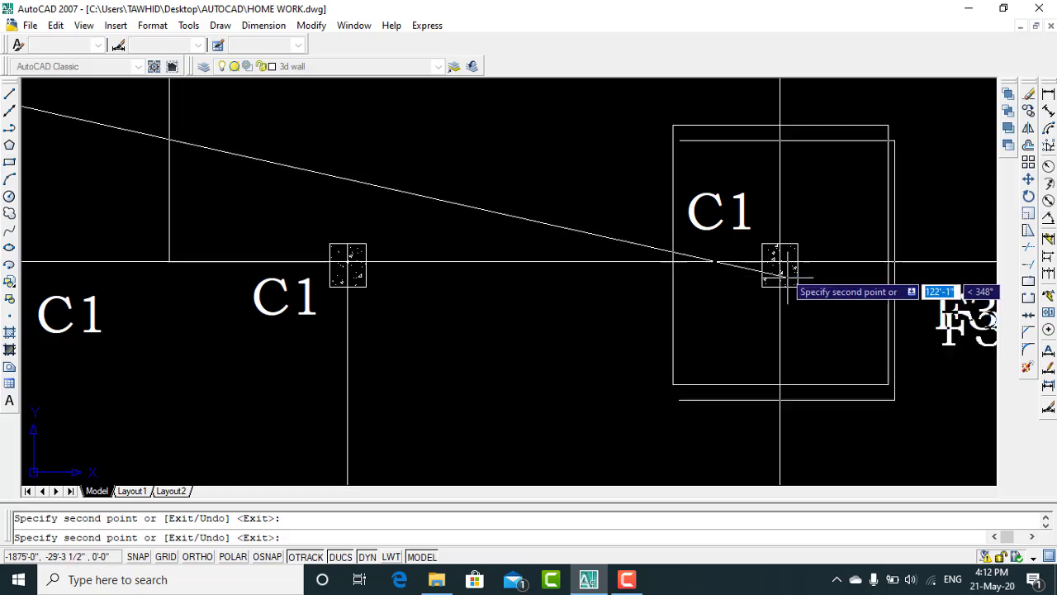
scroll(669, 293, "up", 2)
scroll(632, 281, "up", 1)
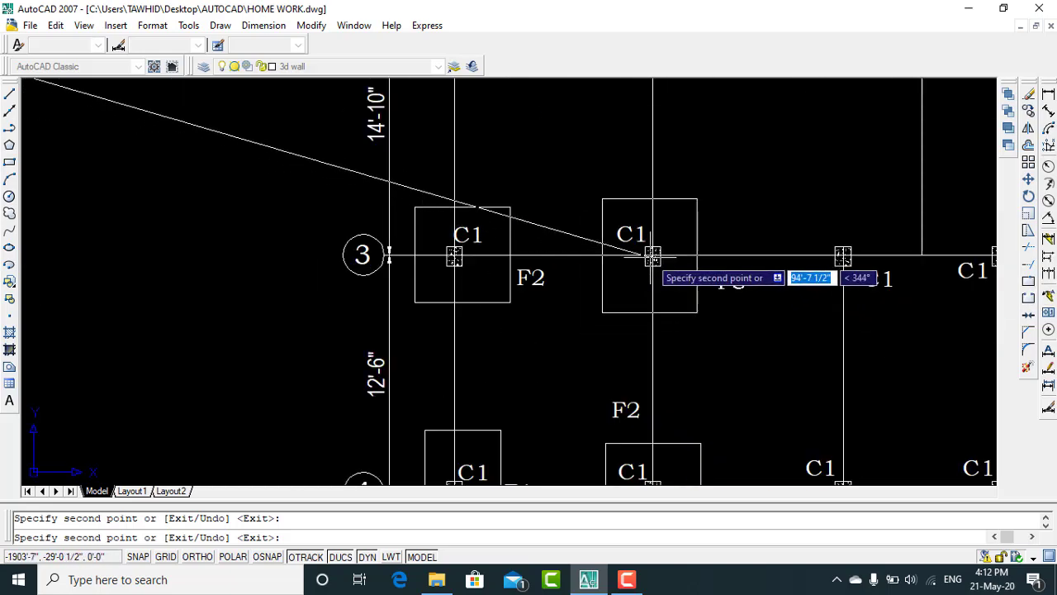
scroll(651, 258, "up", 2)
scroll(653, 256, "up", 3)
scroll(641, 253, "up", 2)
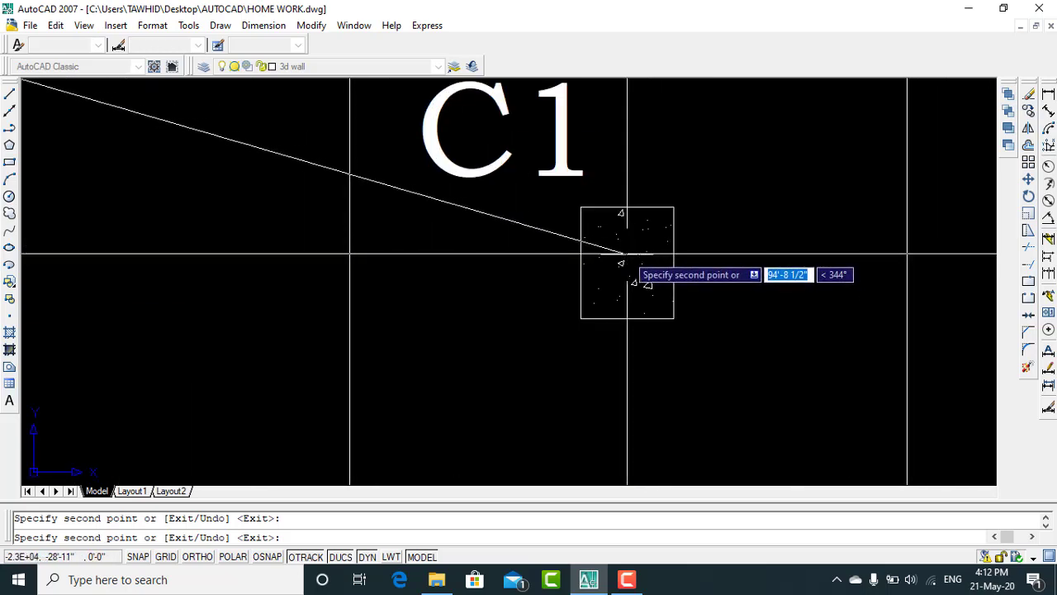
scroll(624, 258, "down", 1)
scroll(537, 281, "down", 2)
scroll(475, 298, "down", 2)
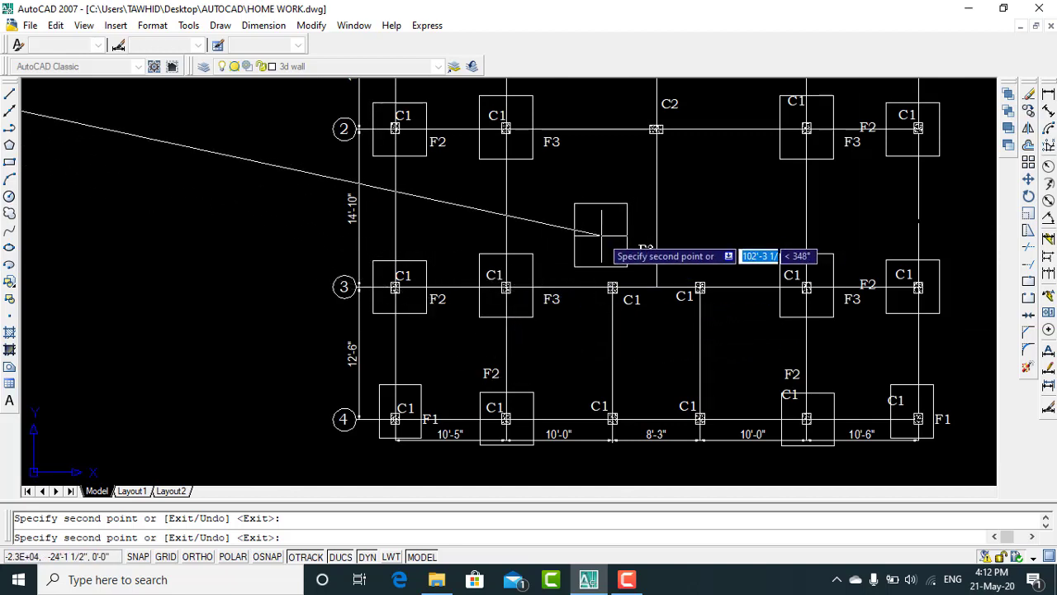
Step: End the copy and select the C1 labels on grid line 2
key("Escape")
scroll(418, 109, "up", 3)
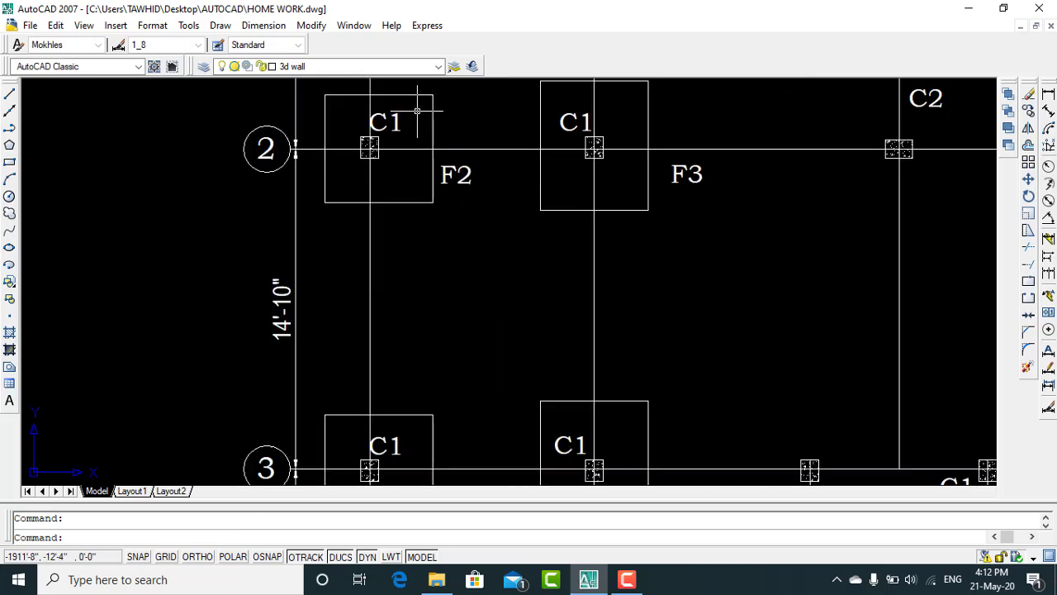
left_click(446, 124)
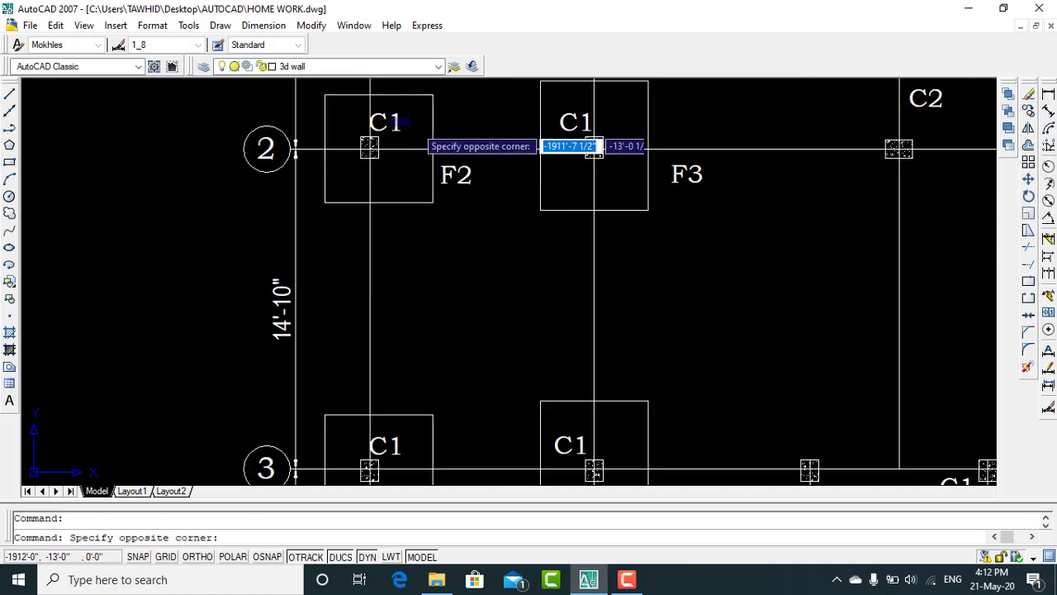
left_click(391, 123)
left_click(391, 123)
left_click(570, 122)
left_click(576, 122)
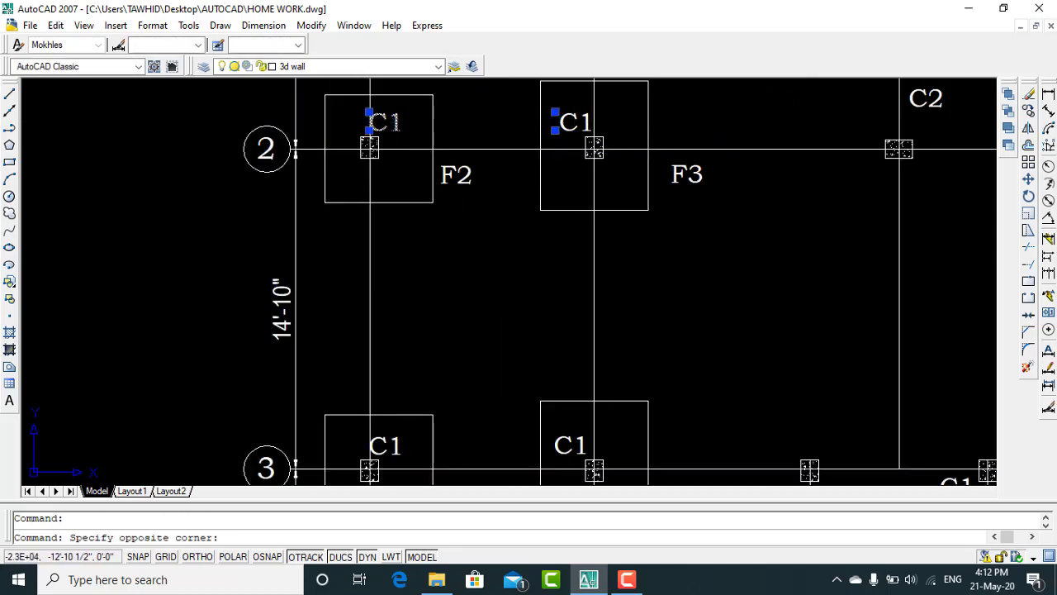
left_click(582, 111)
left_click(582, 111)
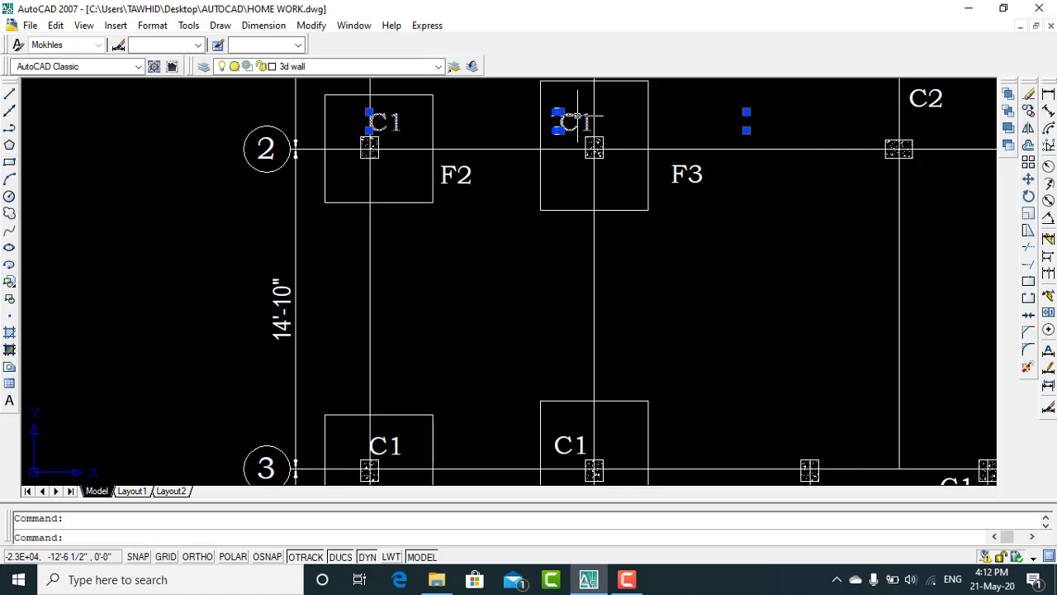
Step: Add the C1 labels on grid line 3 and erase all six selected labels
left_click(398, 444)
left_click(570, 446)
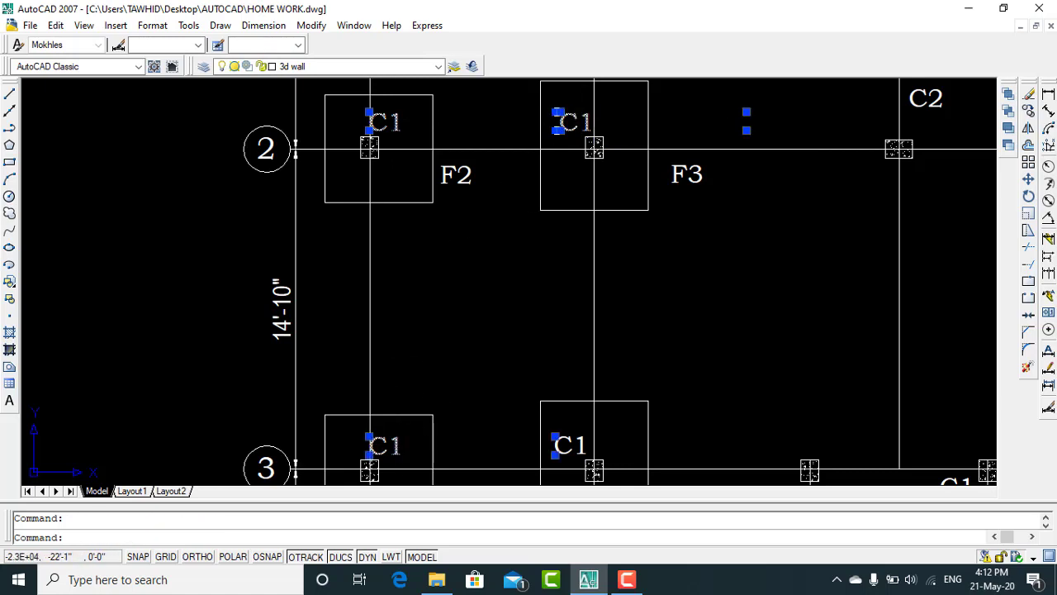
scroll(570, 446, "down", 3)
scroll(465, 364, "up", 3)
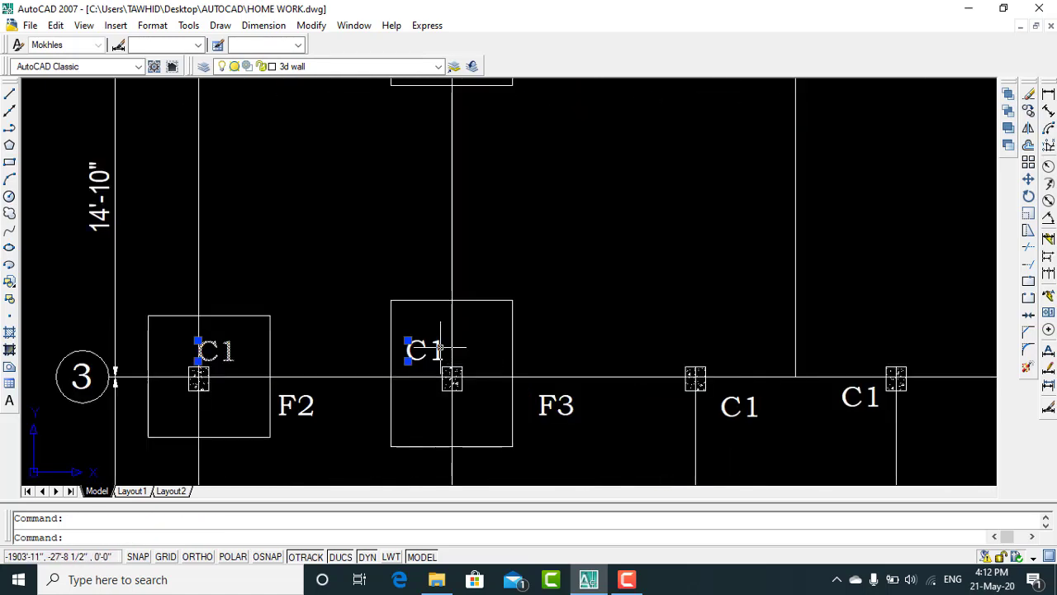
left_click(617, 348)
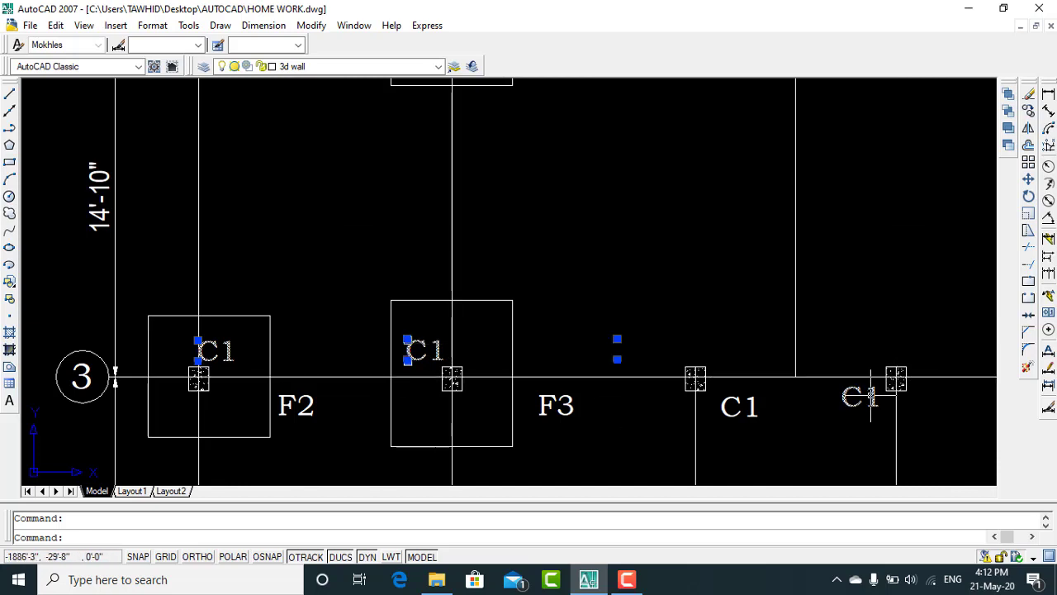
left_click(870, 396)
left_click(748, 413)
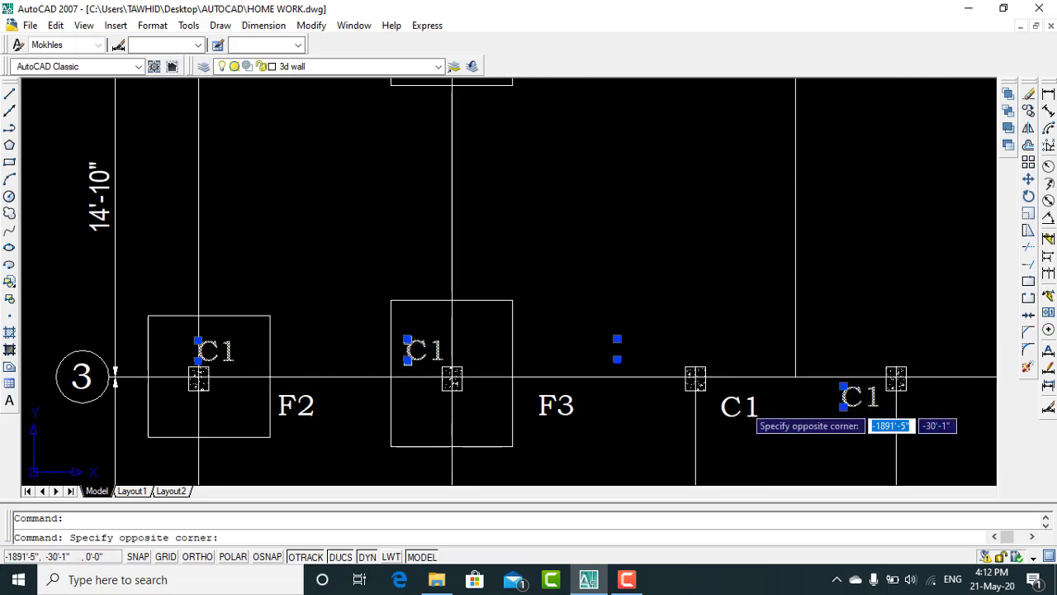
left_click(745, 410)
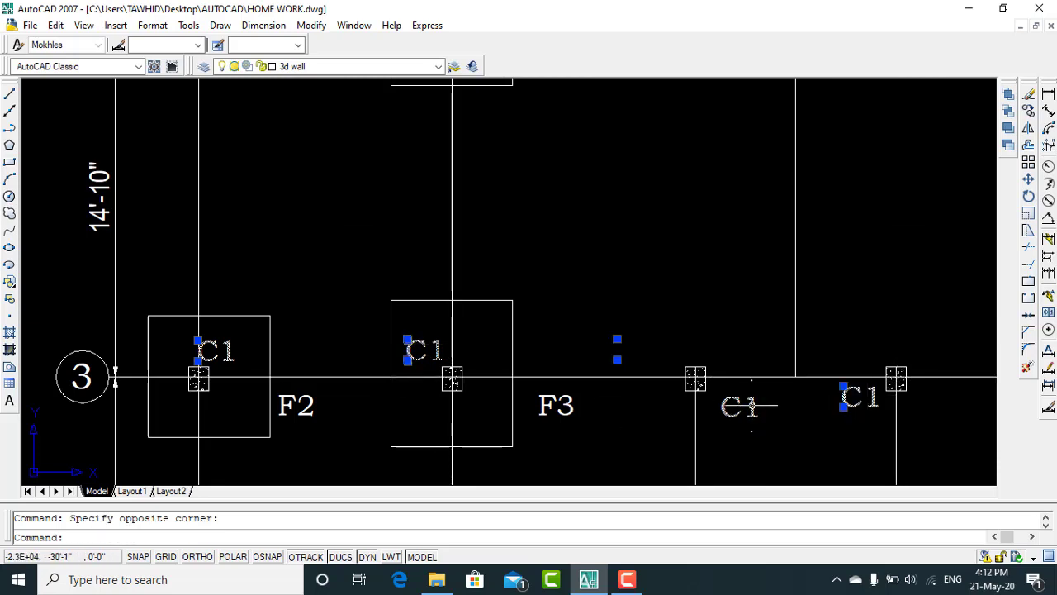
left_click(1029, 95)
scroll(349, 314, "down", 2)
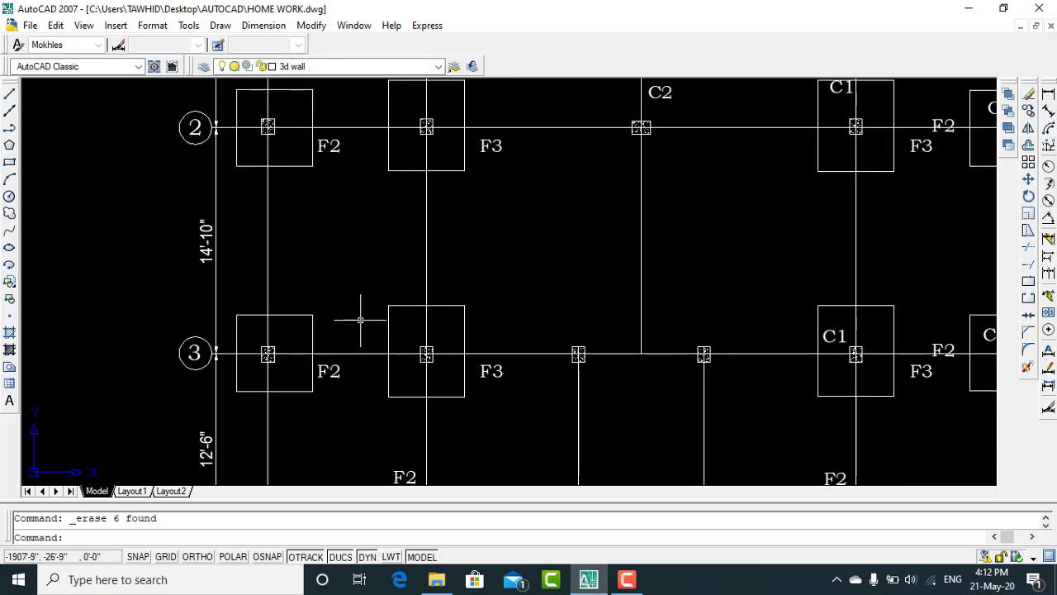
scroll(354, 327, "down", 2)
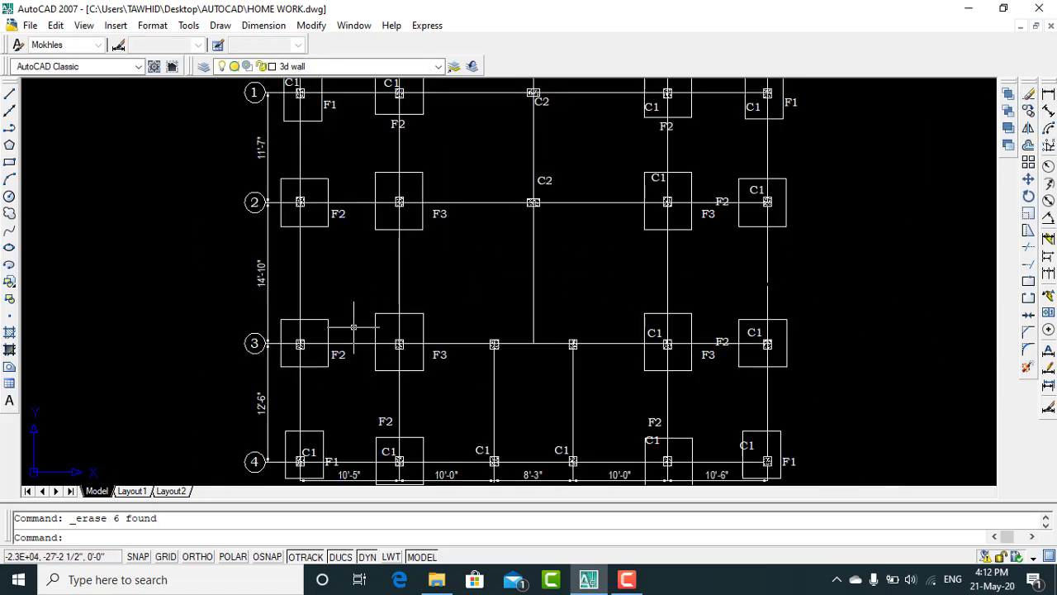
Step: Select the C2 labels on lines 1 and 2 and the C1 labels along line 4
left_click(553, 178)
left_click(547, 101)
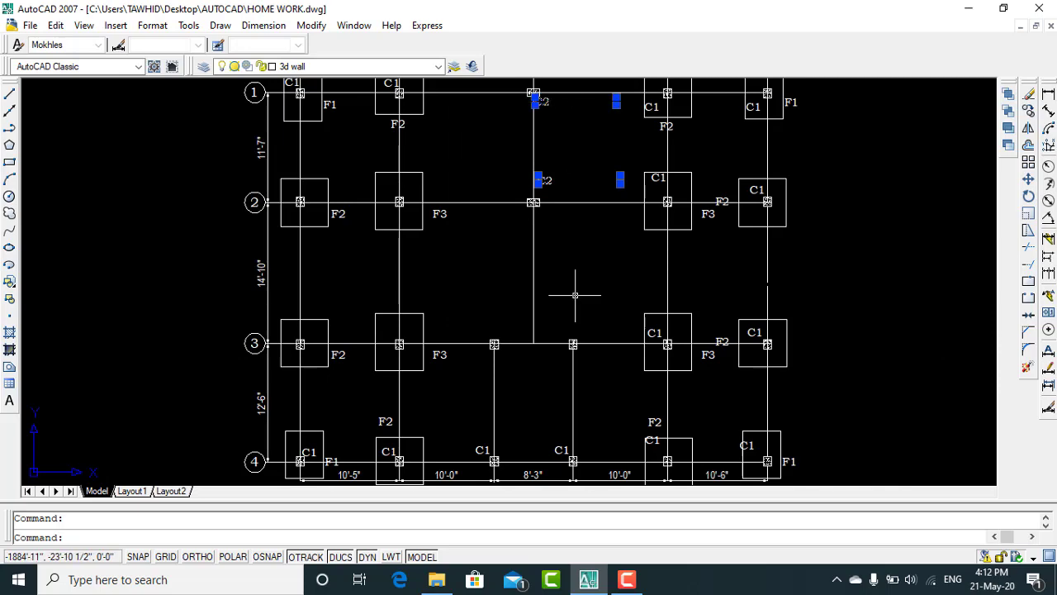
scroll(482, 429, "down", 2)
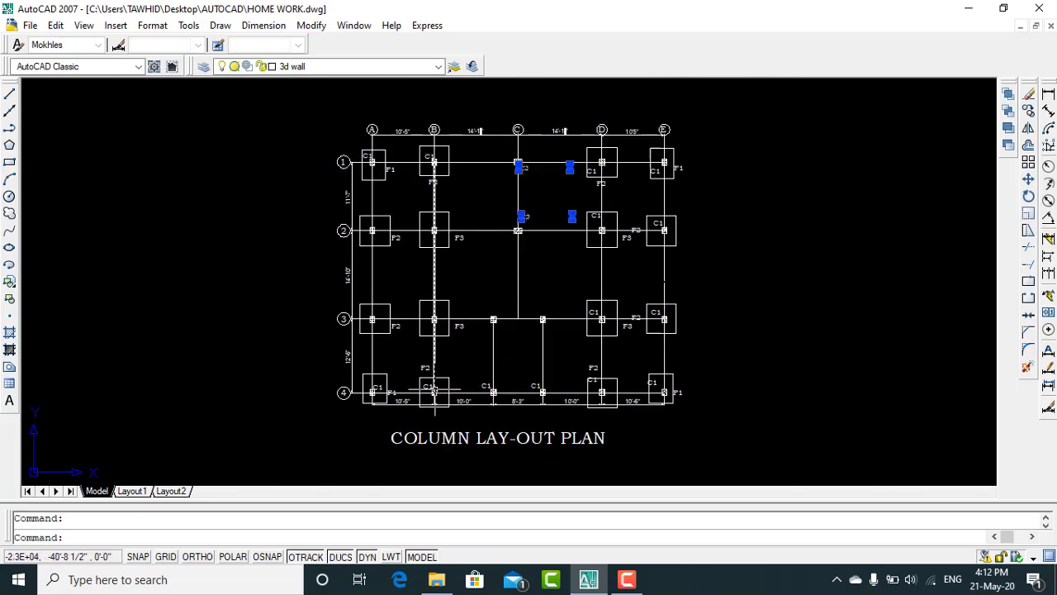
scroll(330, 450, "up", 3)
scroll(319, 452, "up", 2)
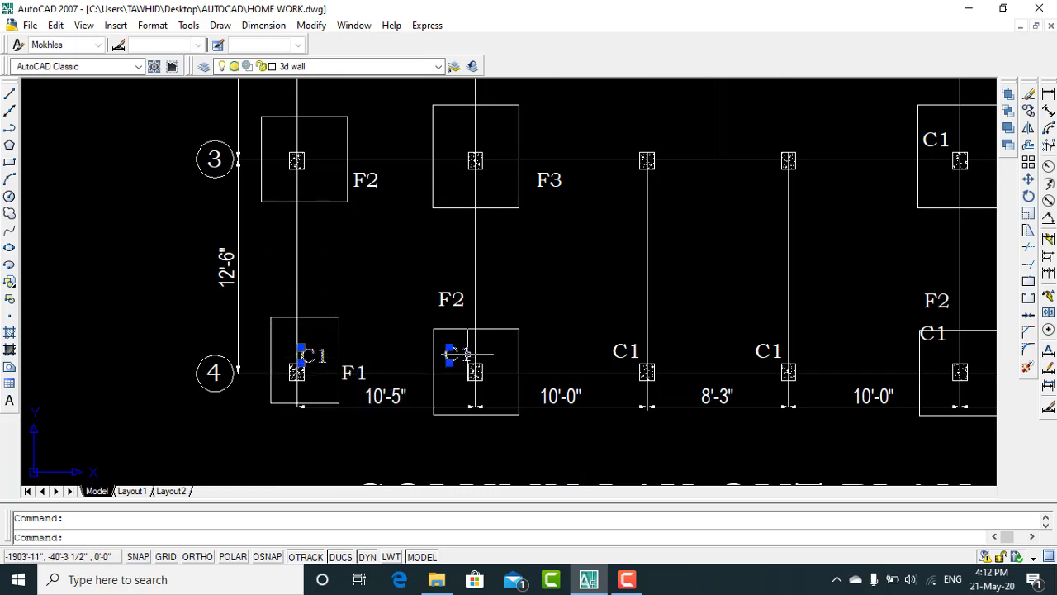
left_click(465, 353)
left_click(632, 351)
left_click(769, 351)
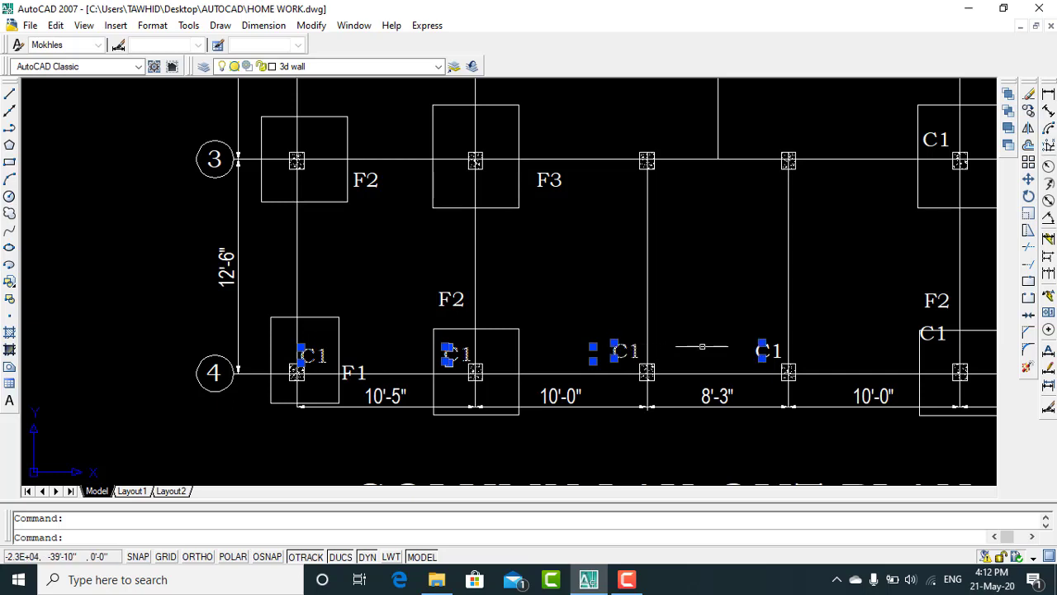
left_click(770, 350)
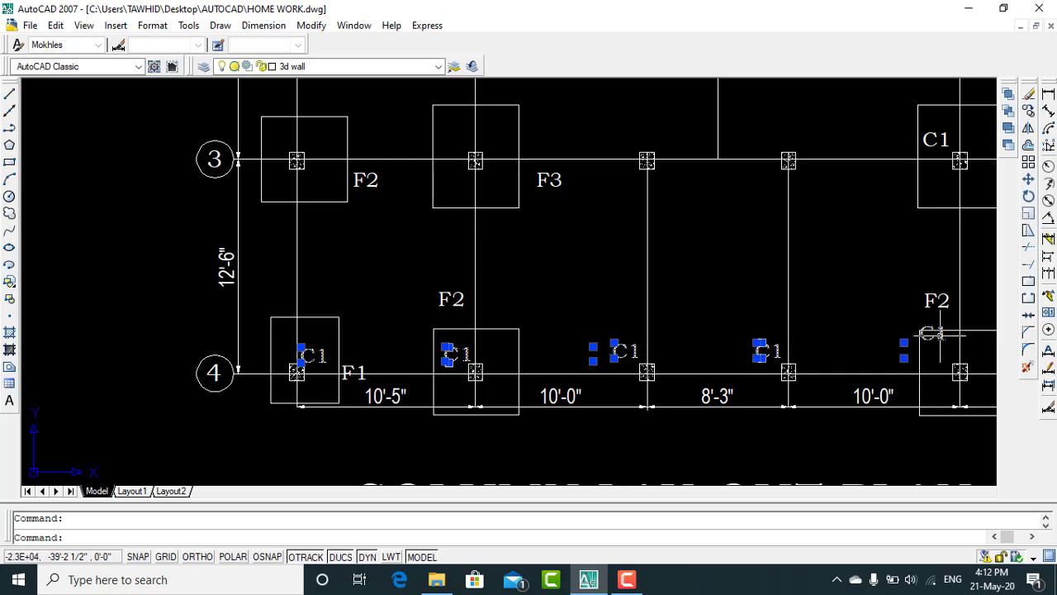
scroll(449, 357, "down", 2)
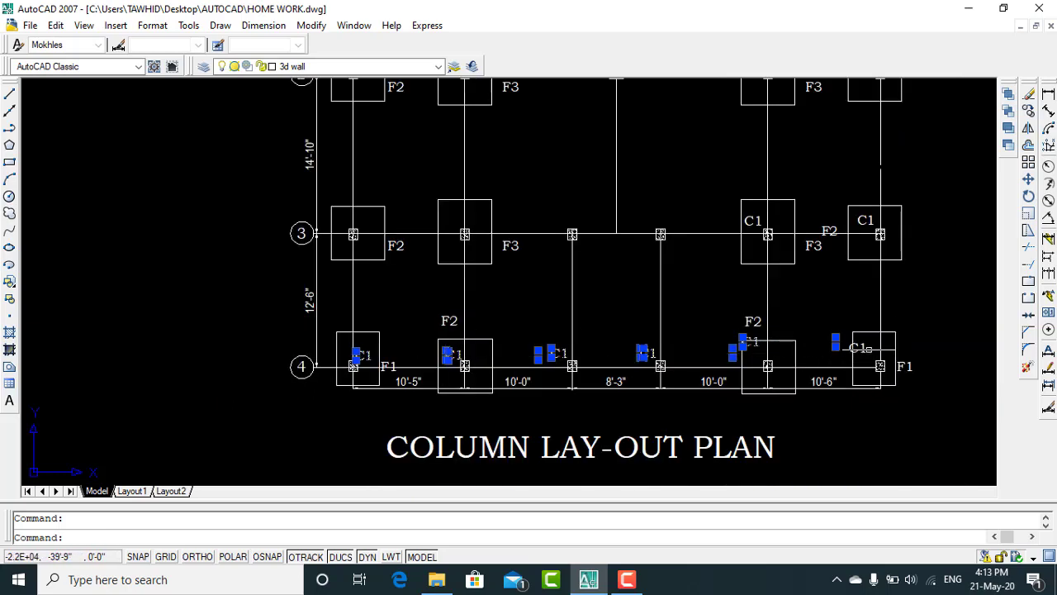
scroll(878, 345, "up", 2)
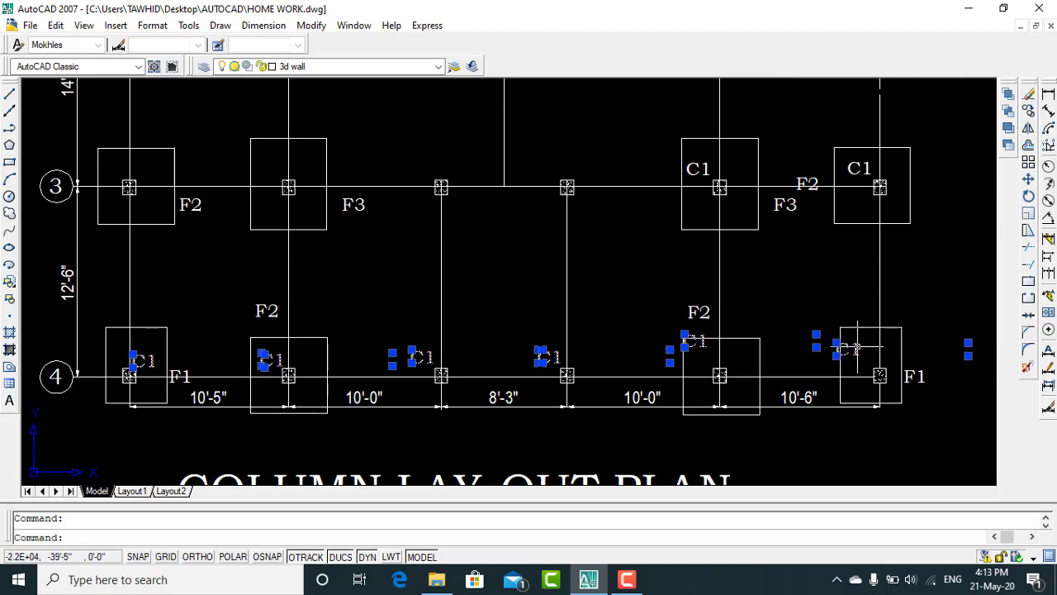
Step: Add the remaining C1 labels, including the far-right line 3 one and F2's, and erase them all
left_click(863, 165)
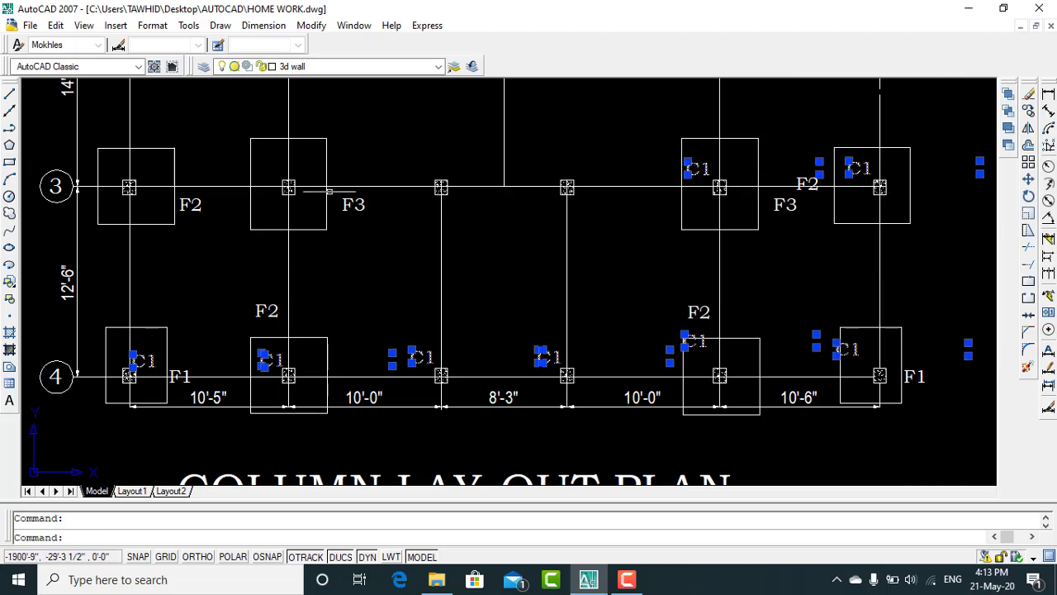
scroll(165, 256, "down", 5)
scroll(315, 359, "down", 2)
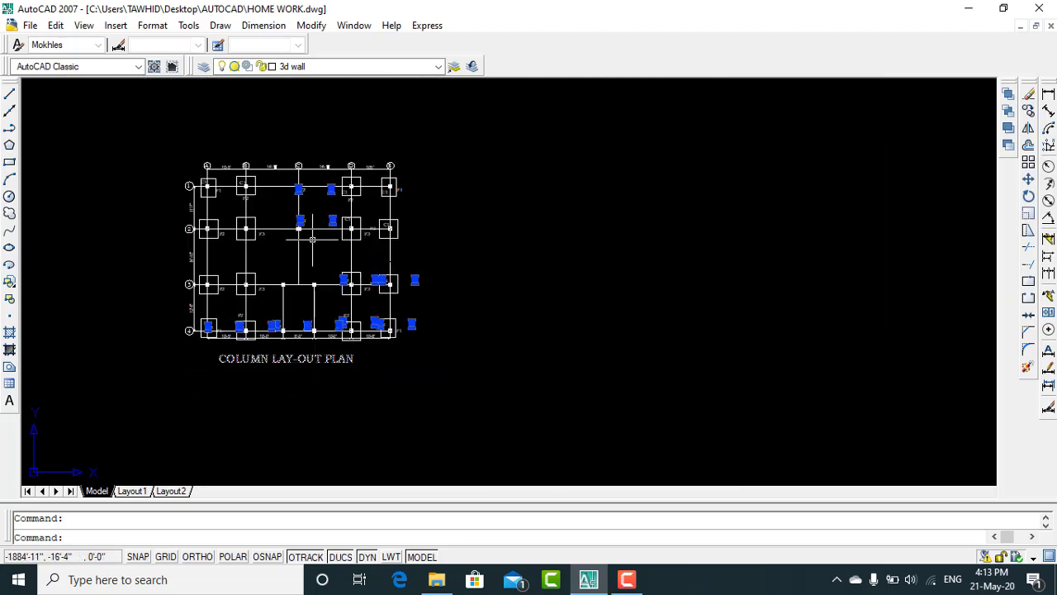
scroll(312, 240, "up", 4)
scroll(421, 201, "up", 3)
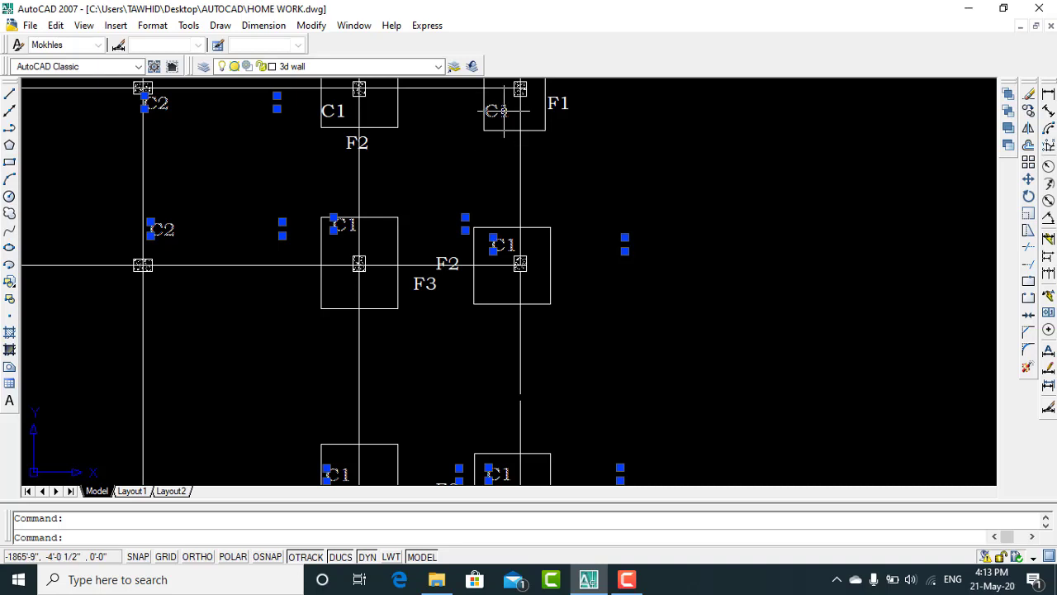
left_click(503, 111)
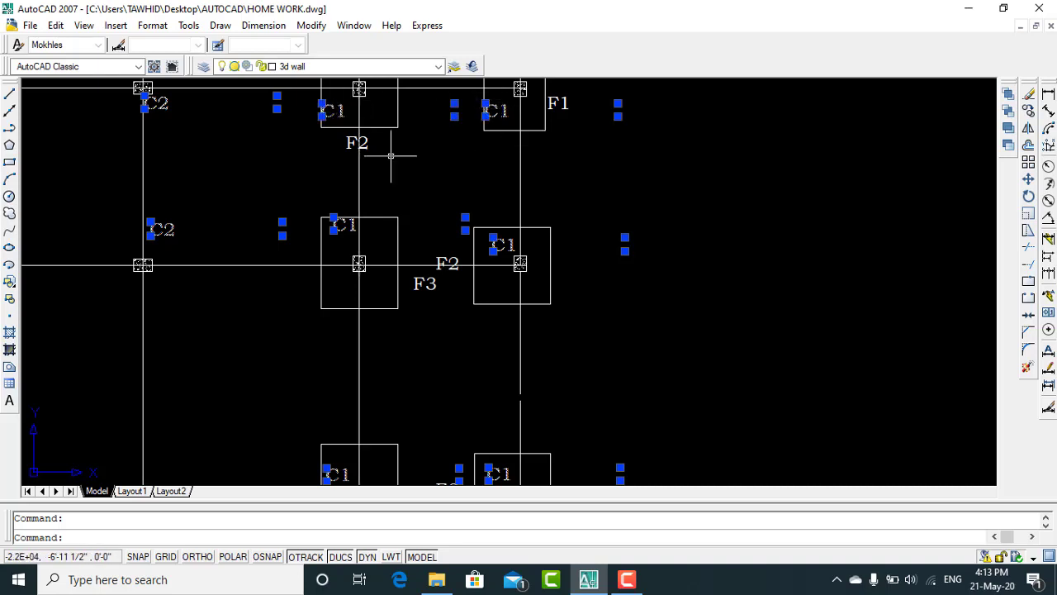
scroll(633, 206, "down", 2)
scroll(652, 206, "down", 2)
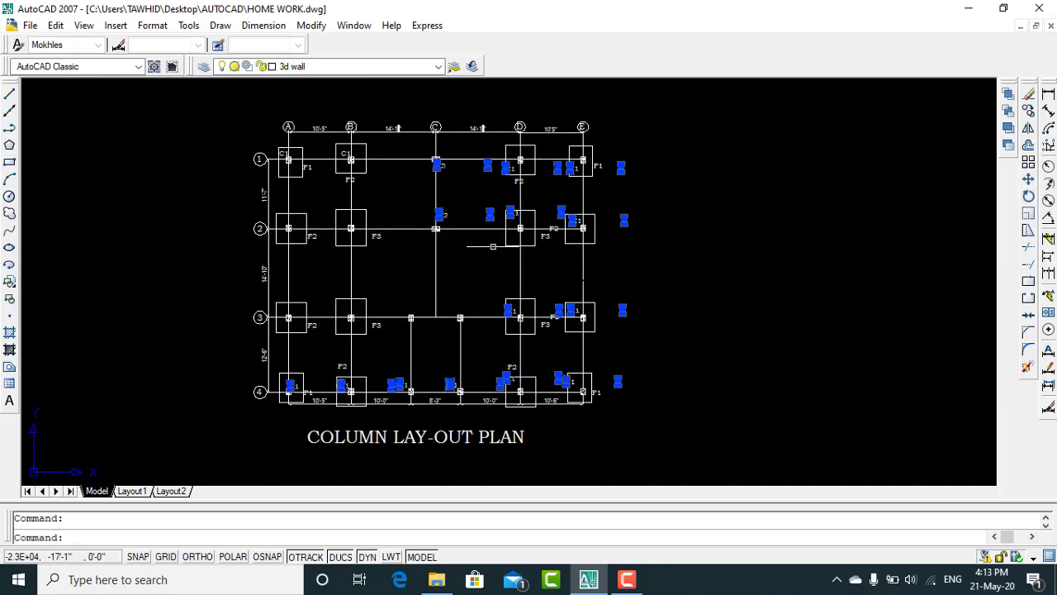
scroll(269, 140, "up", 2)
scroll(290, 142, "up", 1)
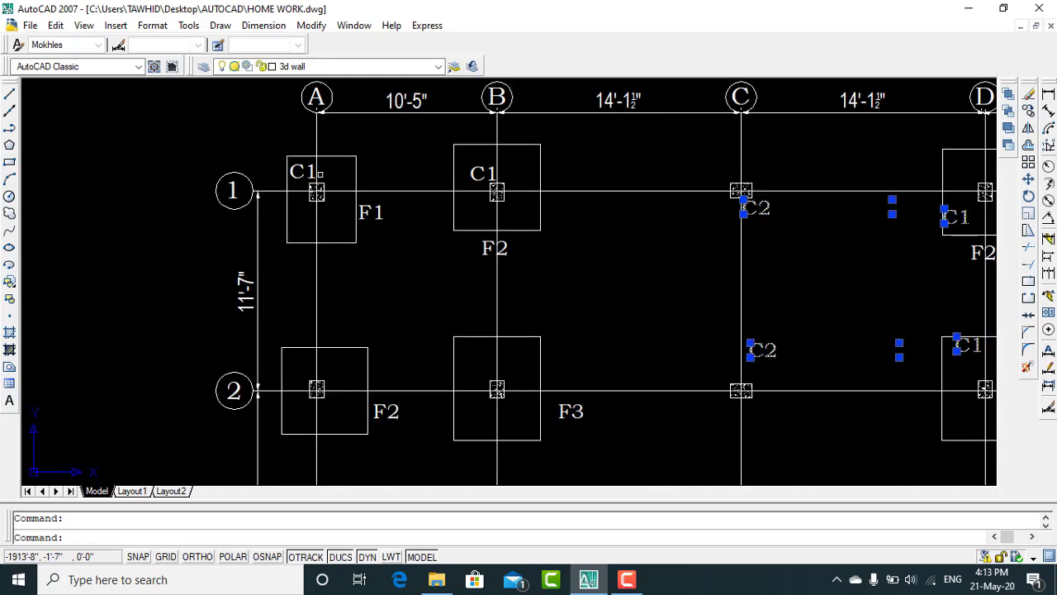
left_click(474, 163)
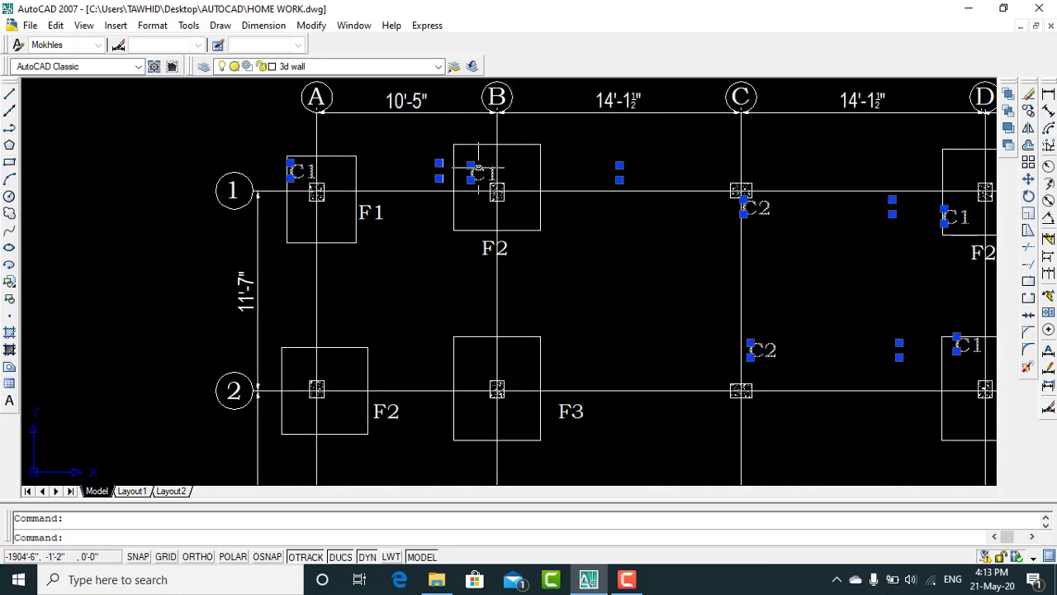
left_click(1030, 98)
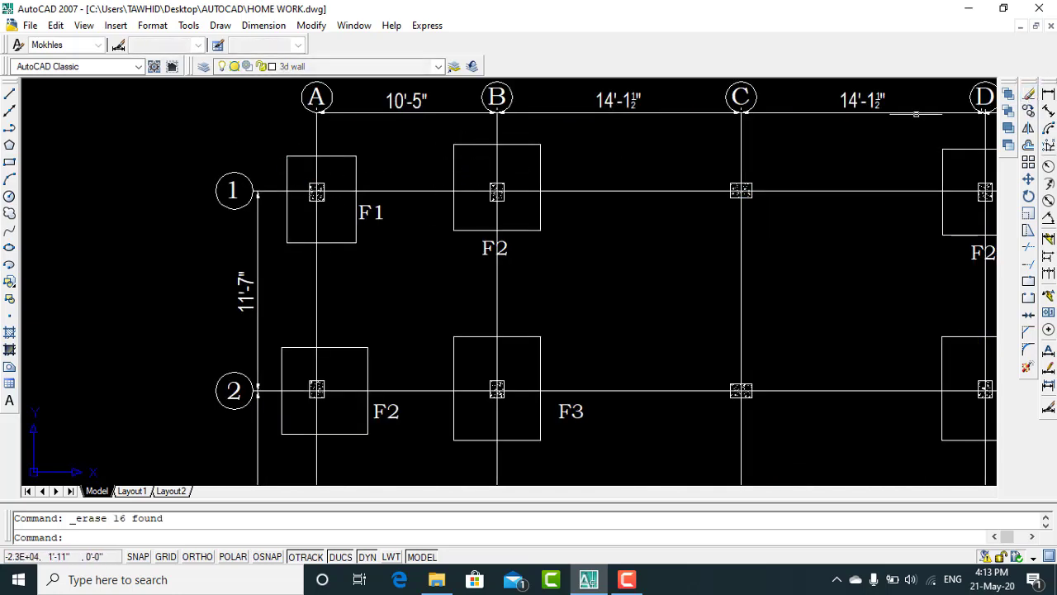
Step: Select the F2 footing outline at column B, grid line 4, for erasing
scroll(400, 204, "down", 1)
scroll(340, 193, "down", 1)
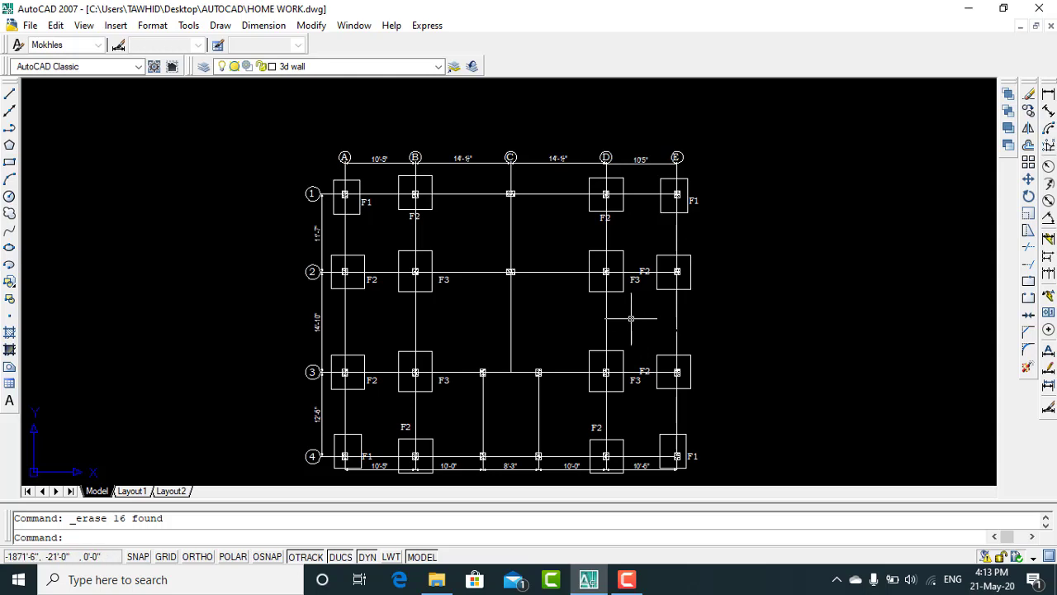
scroll(629, 314, "down", 2)
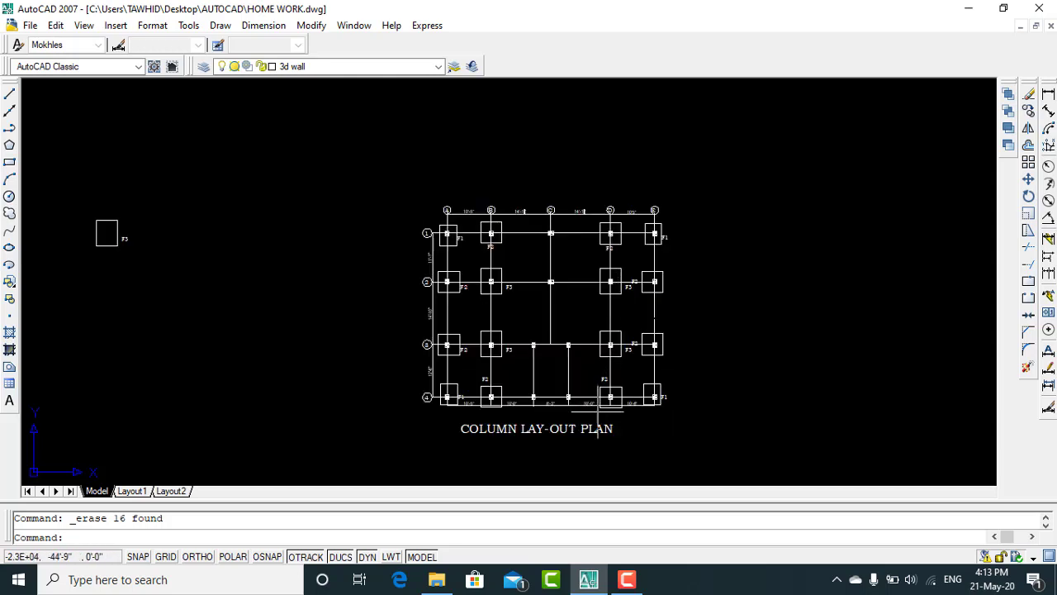
scroll(592, 422, "up", 1)
scroll(584, 423, "up", 2)
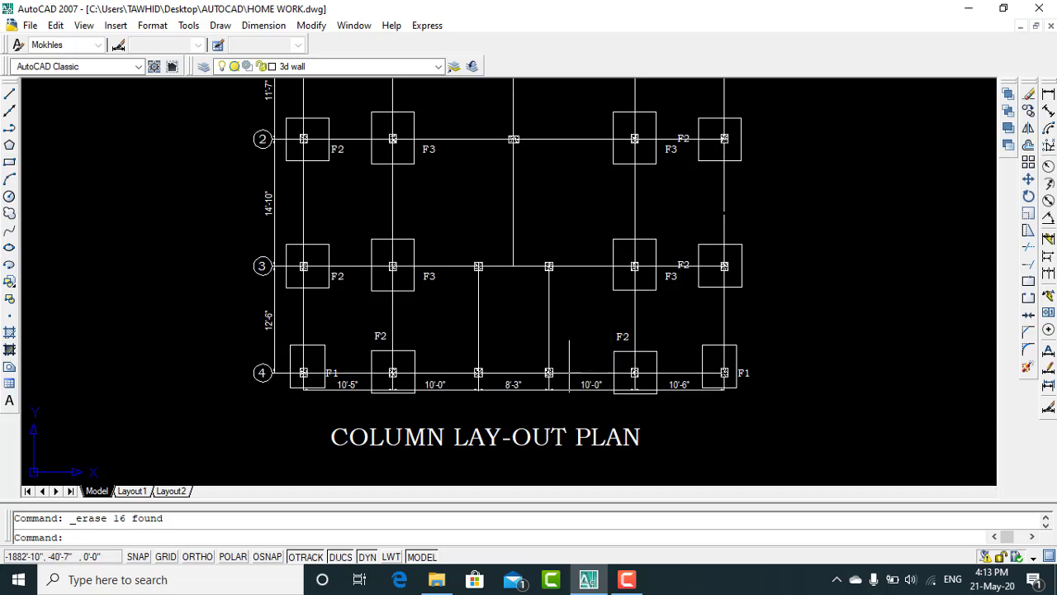
left_click(370, 352)
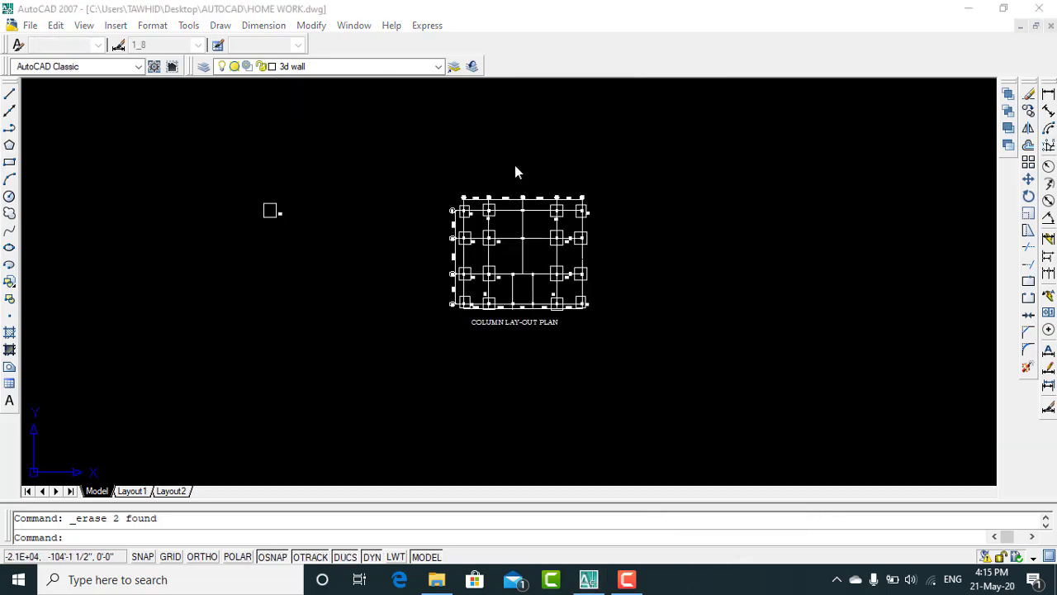
scroll(520, 175, "up", 2)
scroll(526, 186, "up", 3)
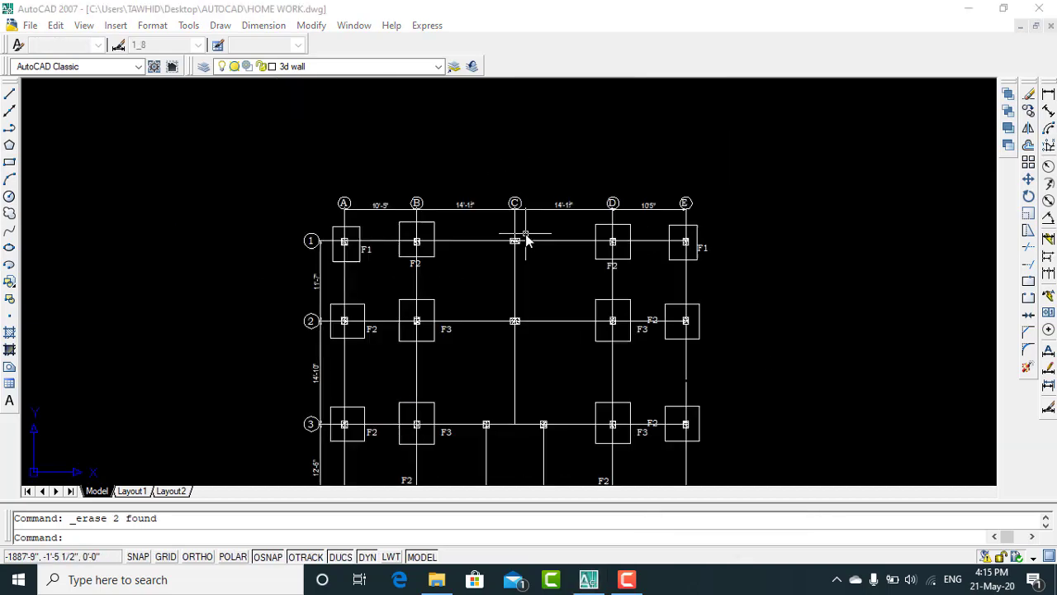
scroll(522, 258, "up", 3)
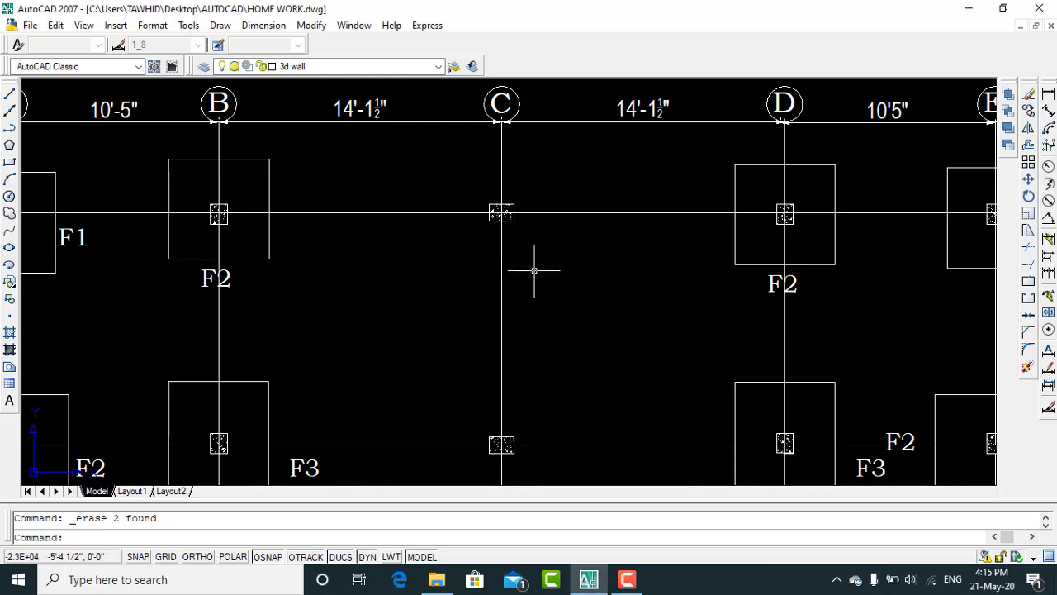
scroll(496, 178, "down", 2)
scroll(508, 239, "down", 2)
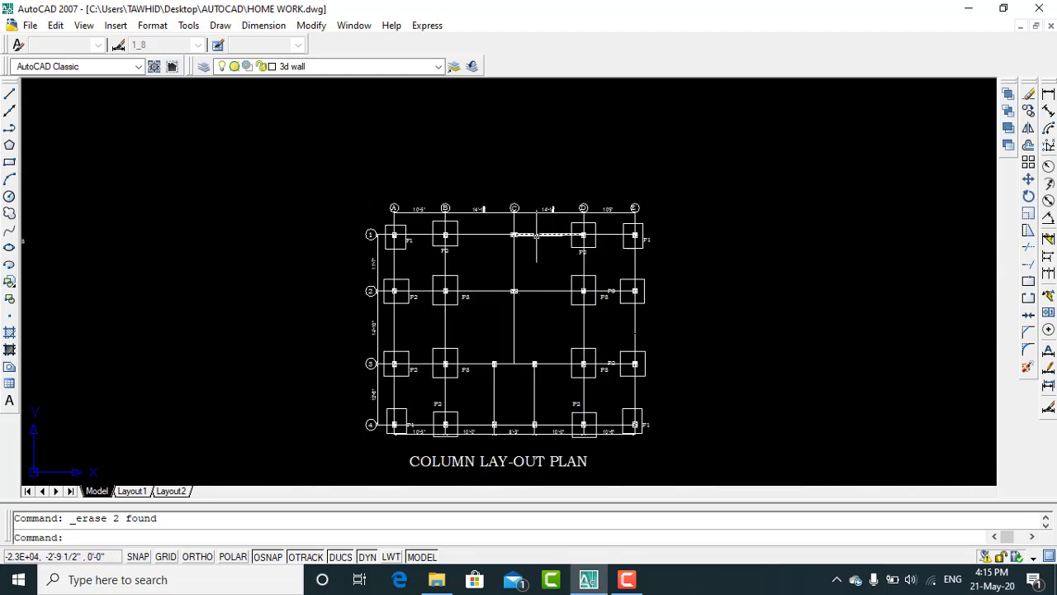
scroll(533, 268, "down", 2)
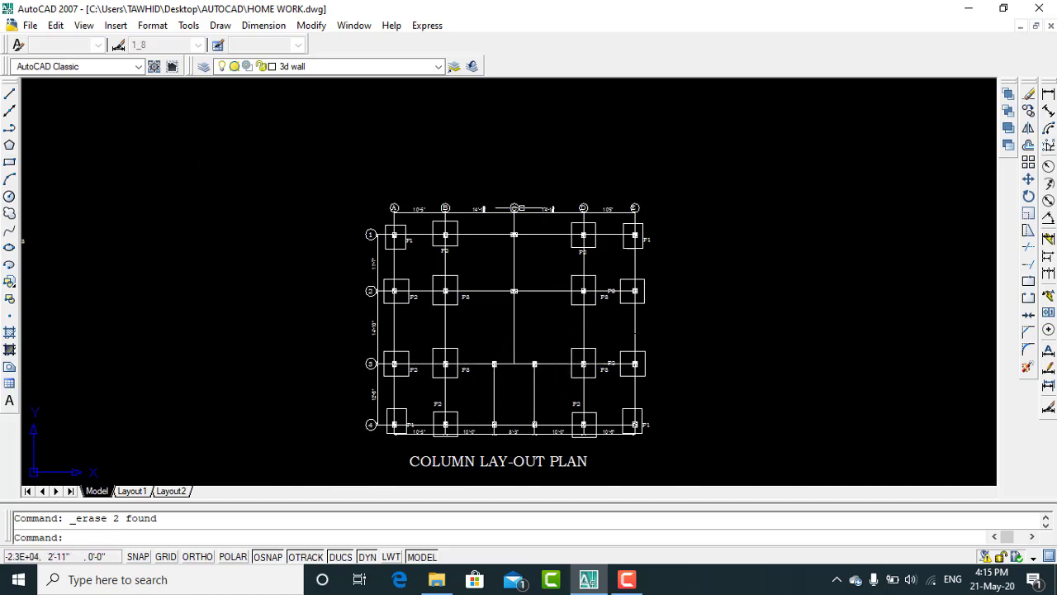
scroll(516, 238, "up", 4)
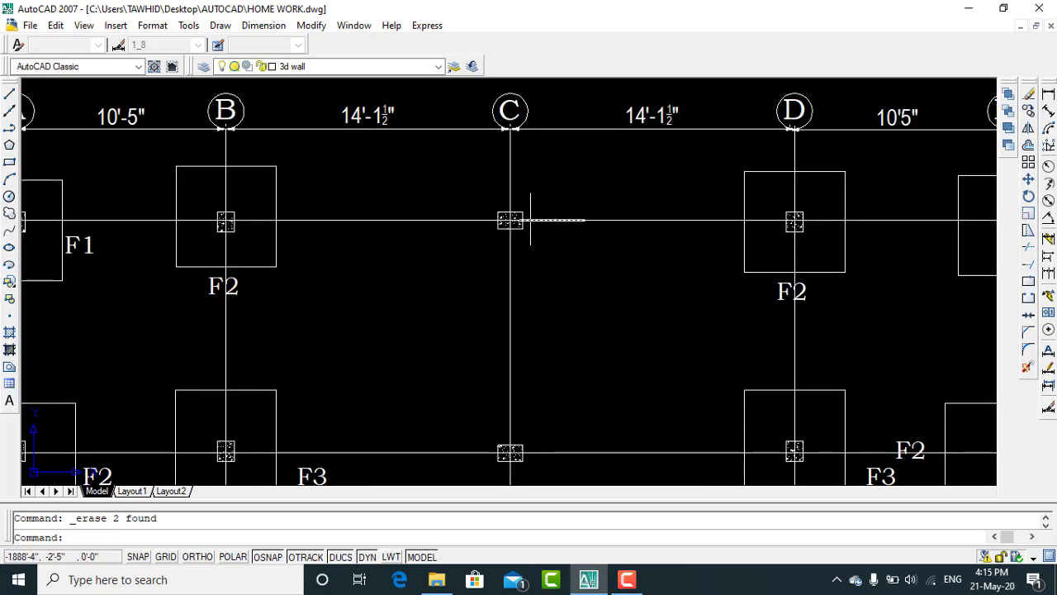
scroll(587, 220, "down", 2)
scroll(612, 219, "down", 2)
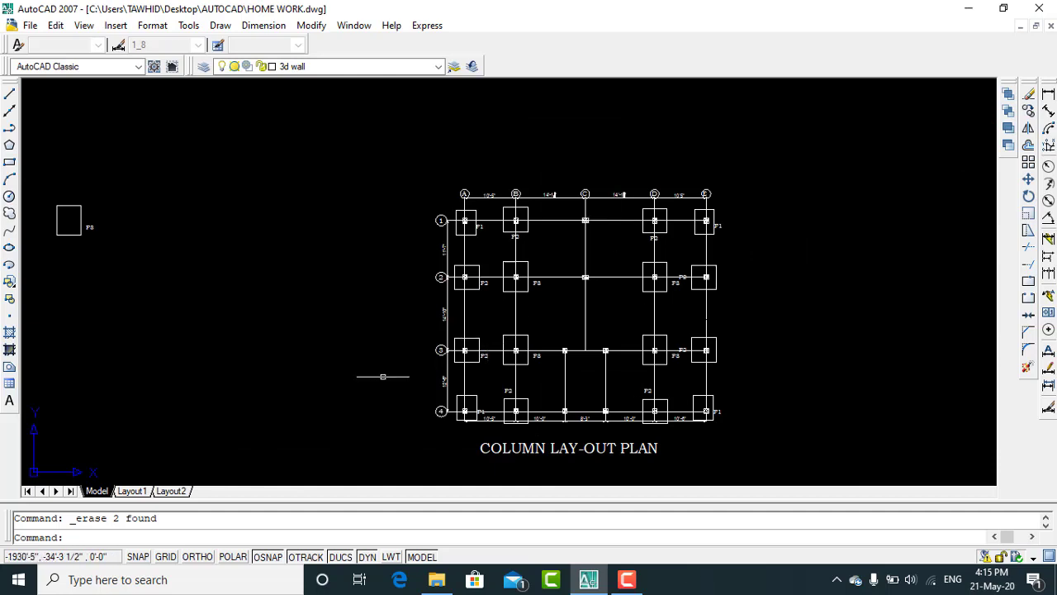
double_click(366, 372)
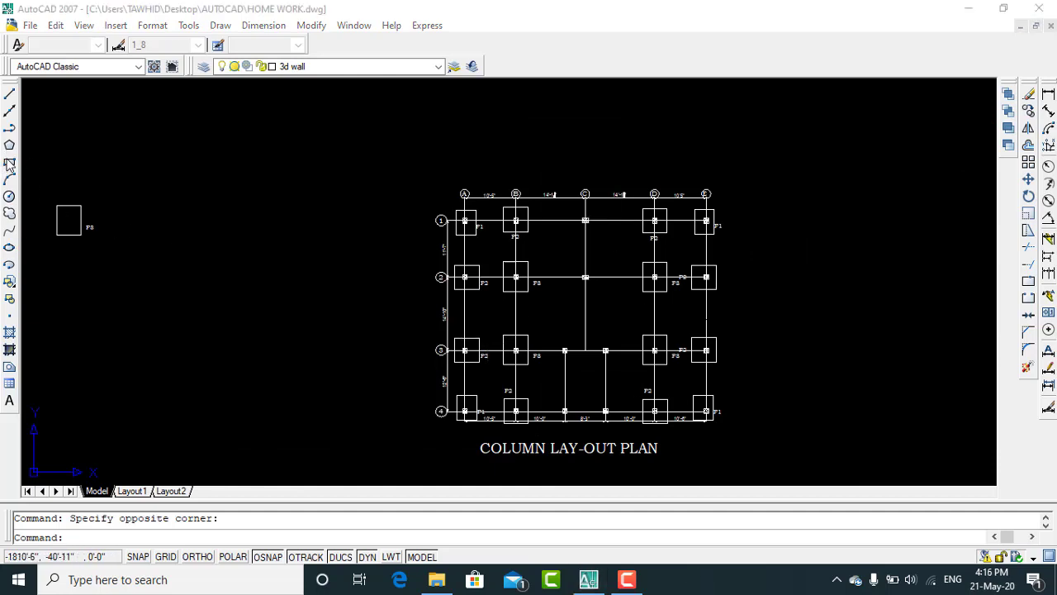
left_click(160, 236)
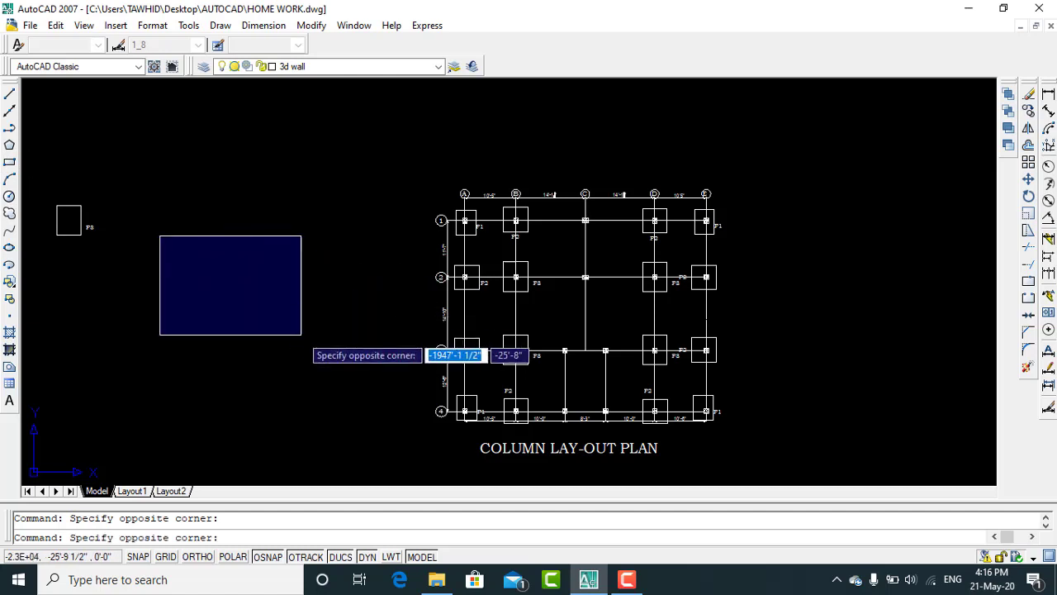
Step: Draw an 8' by 6'5" rectangle in the empty area left of the column plan
left_click(248, 268)
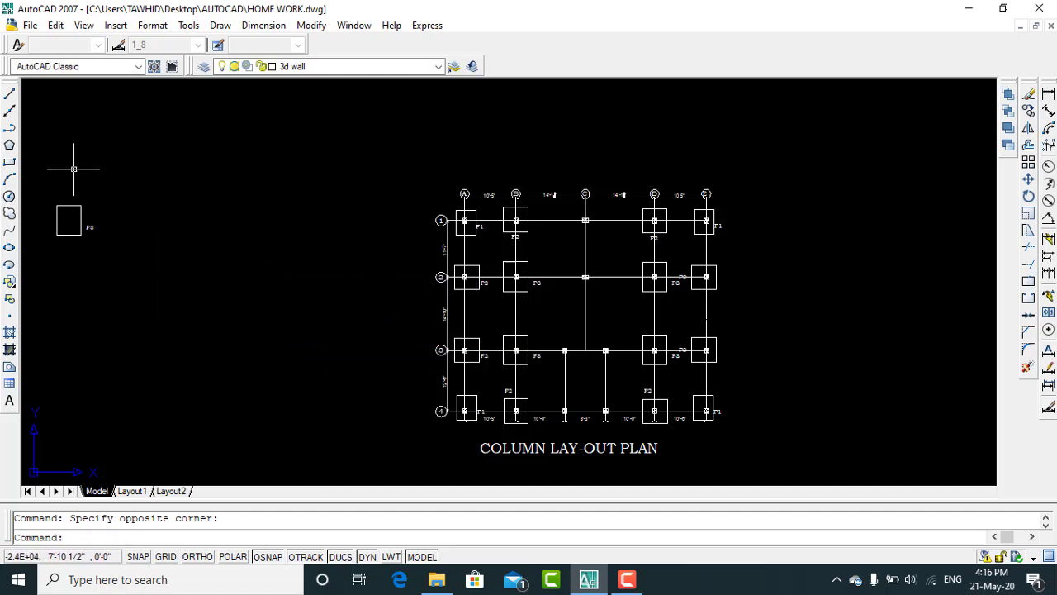
left_click(9, 162)
left_click(177, 237)
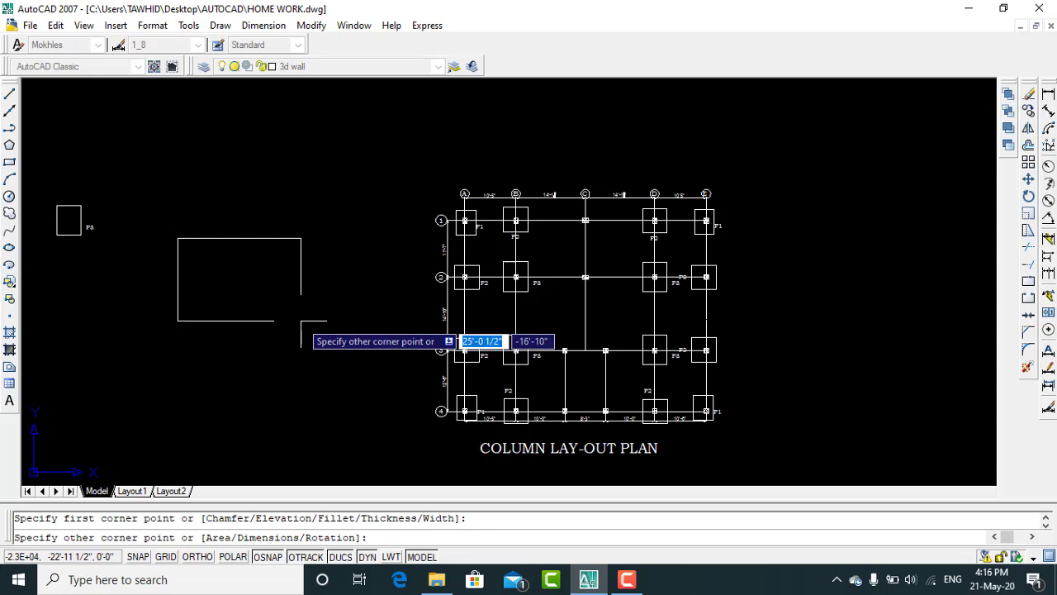
type("'")
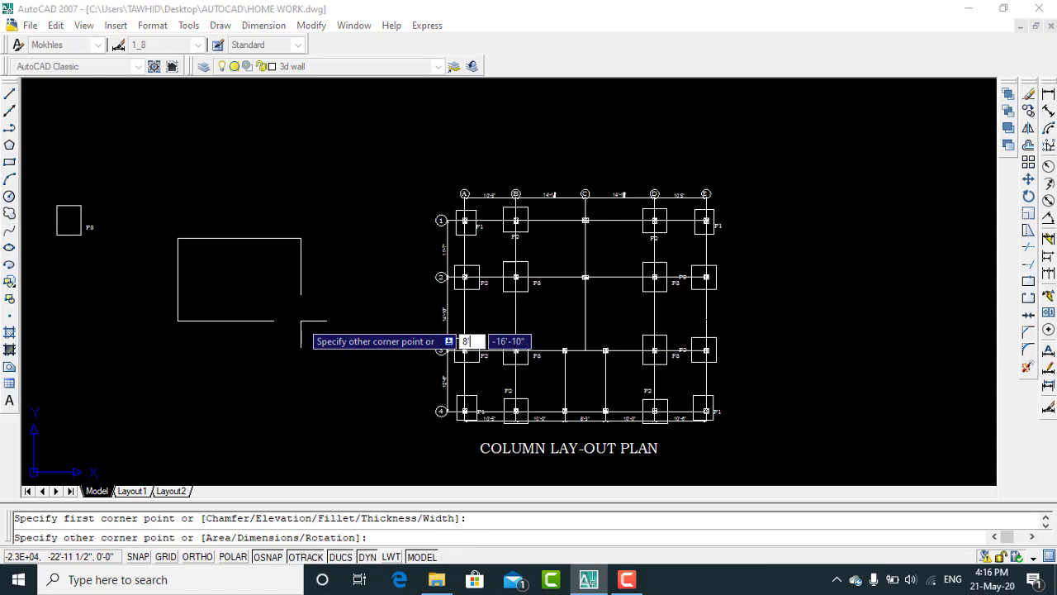
key("Tab")
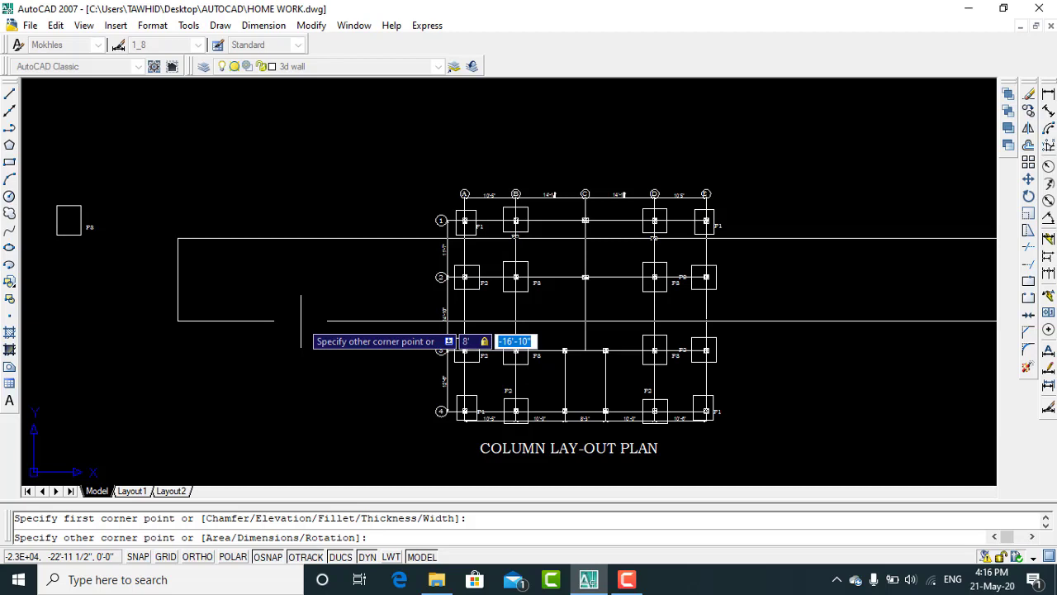
type("6'5")
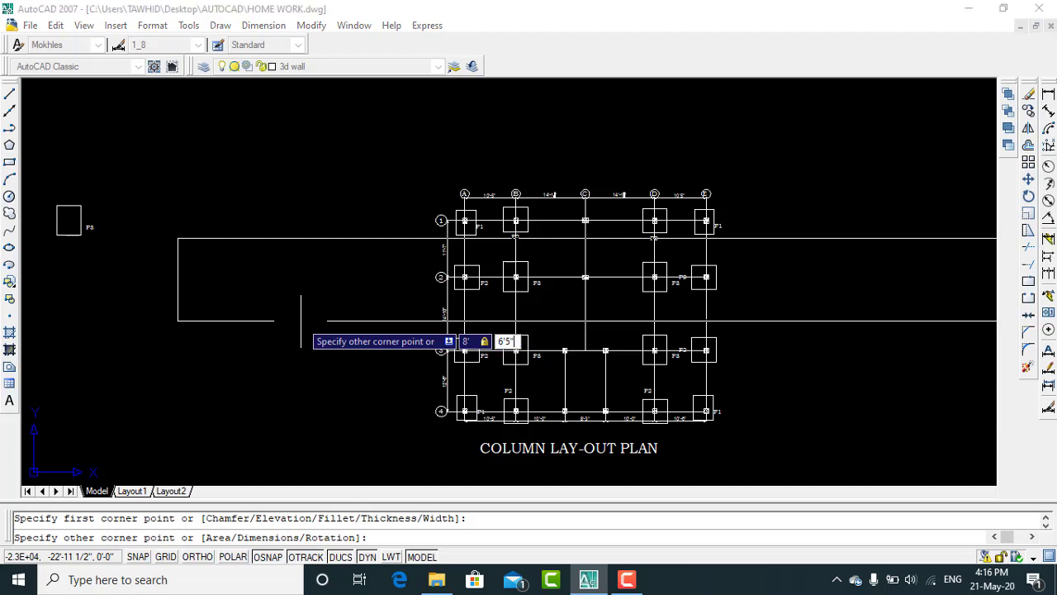
key("Return")
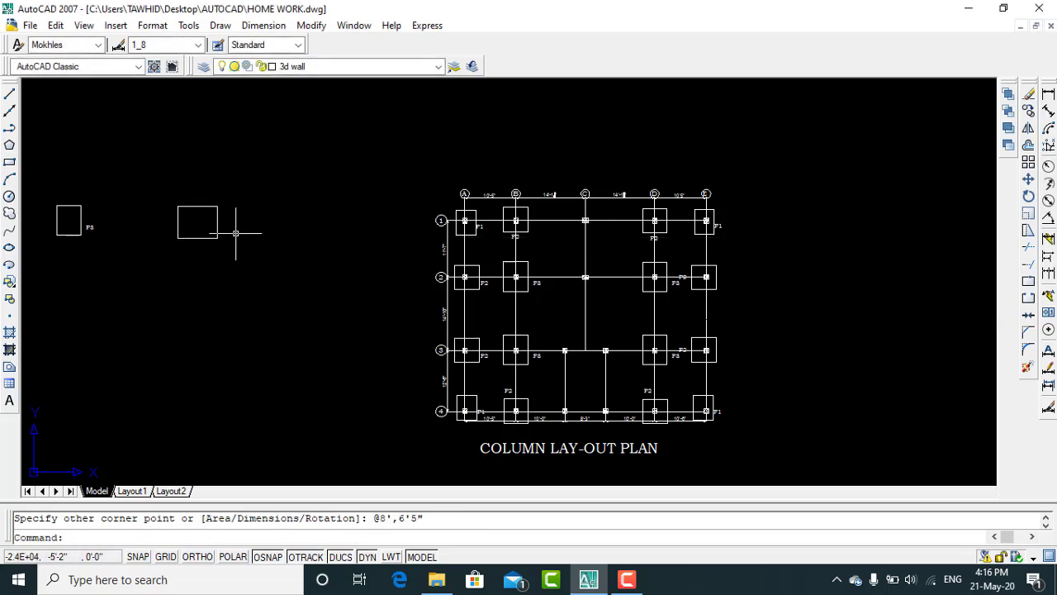
Step: Select the column C grid segment above row 1
scroll(227, 229, "up", 2)
scroll(226, 233, "up", 2)
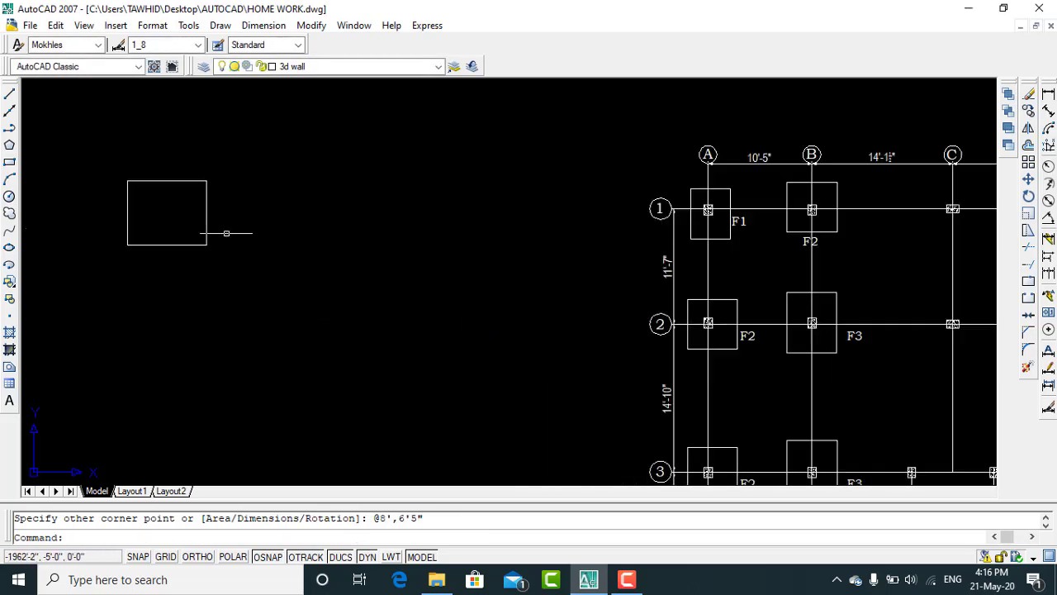
scroll(223, 233, "down", 3)
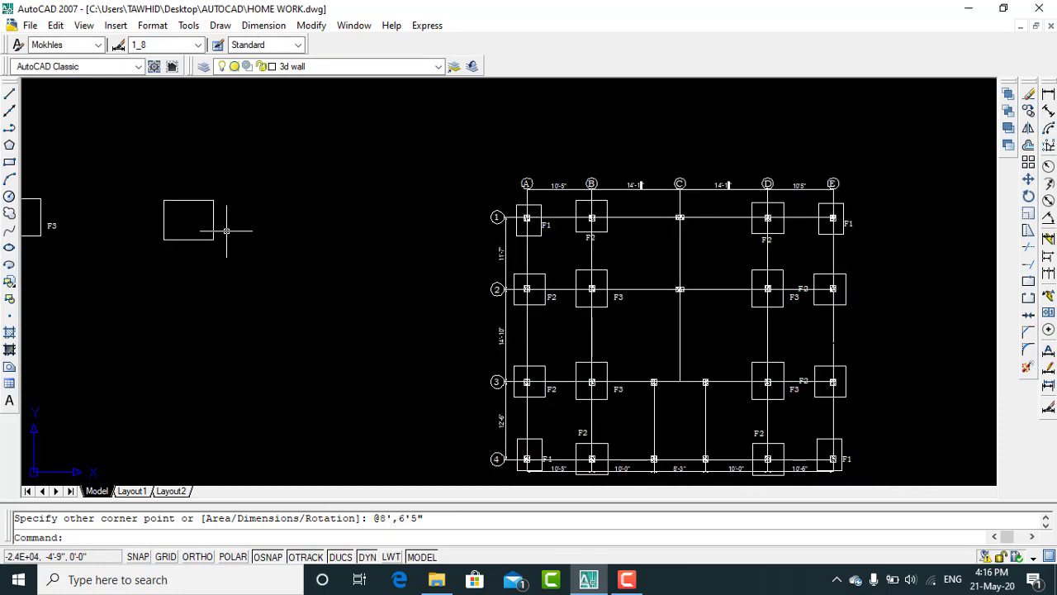
scroll(226, 232, "down", 2)
scroll(226, 231, "up", 2)
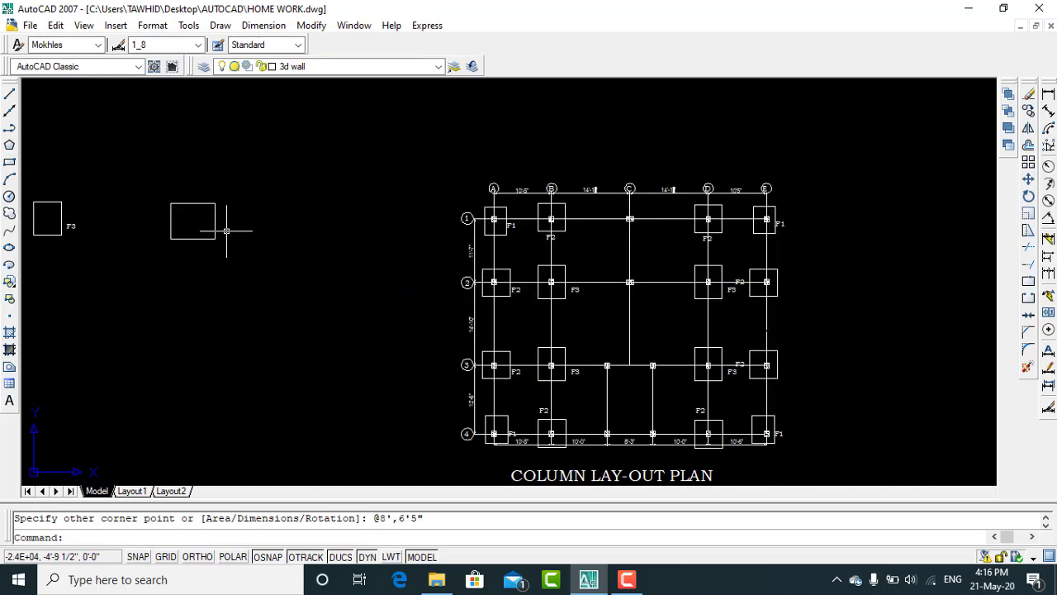
scroll(677, 198, "up", 2)
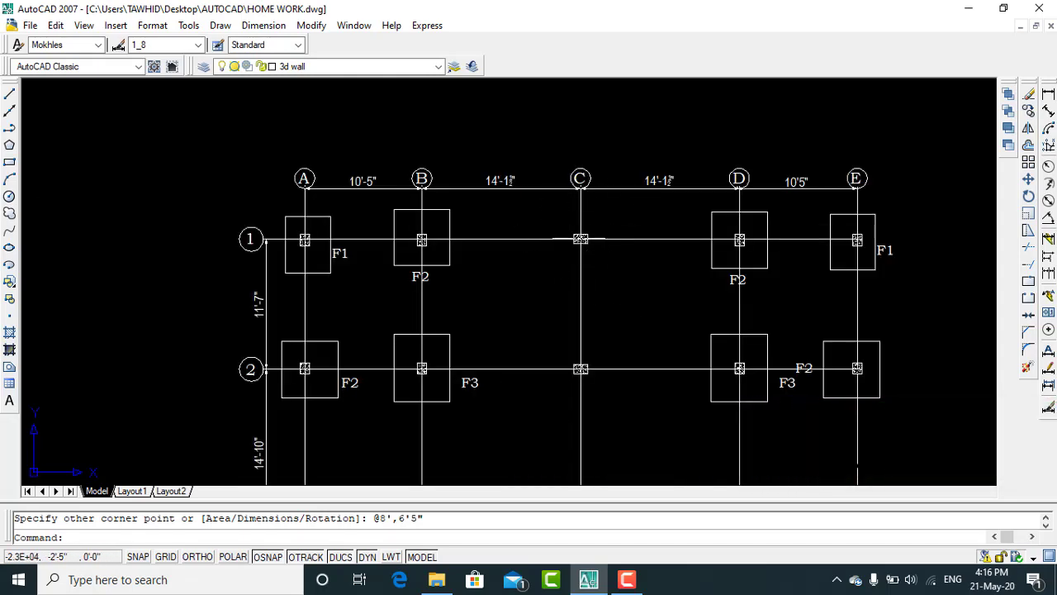
left_click(579, 235)
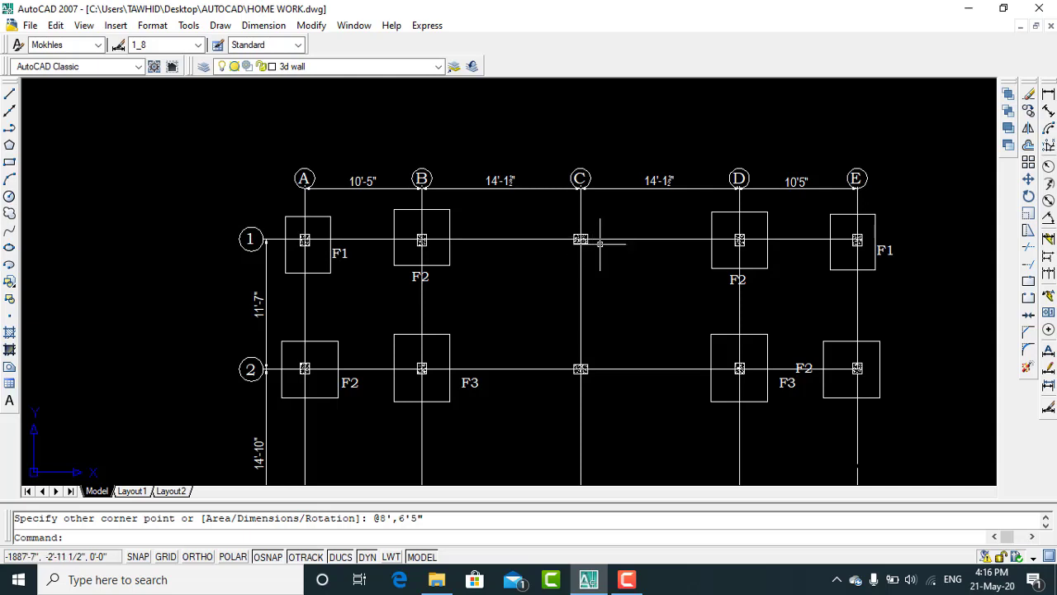
scroll(595, 244, "down", 3)
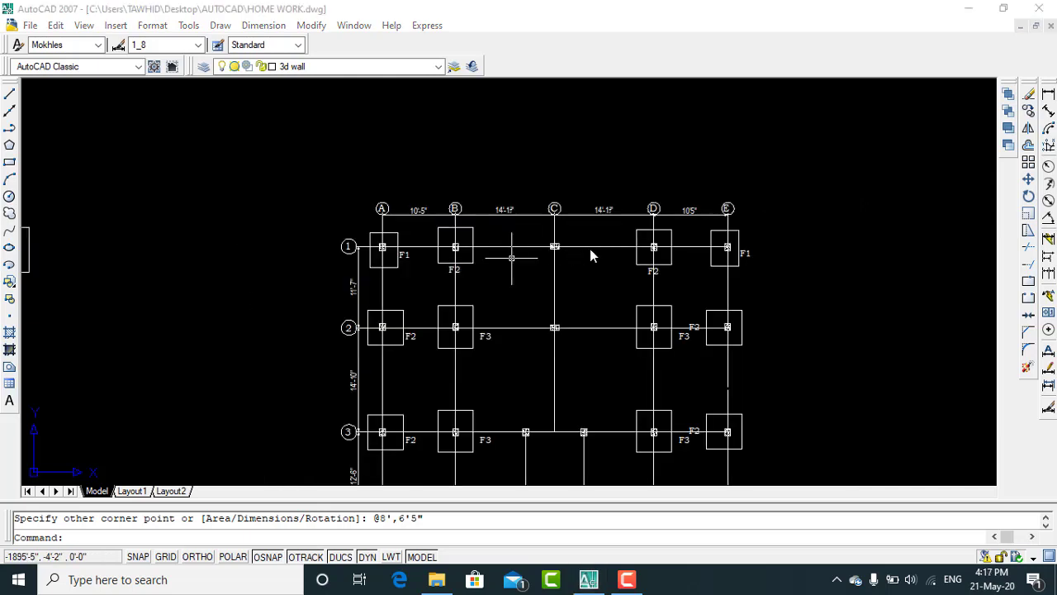
scroll(590, 249, "down", 1)
scroll(357, 249, "up", 2)
scroll(357, 249, "up", 1)
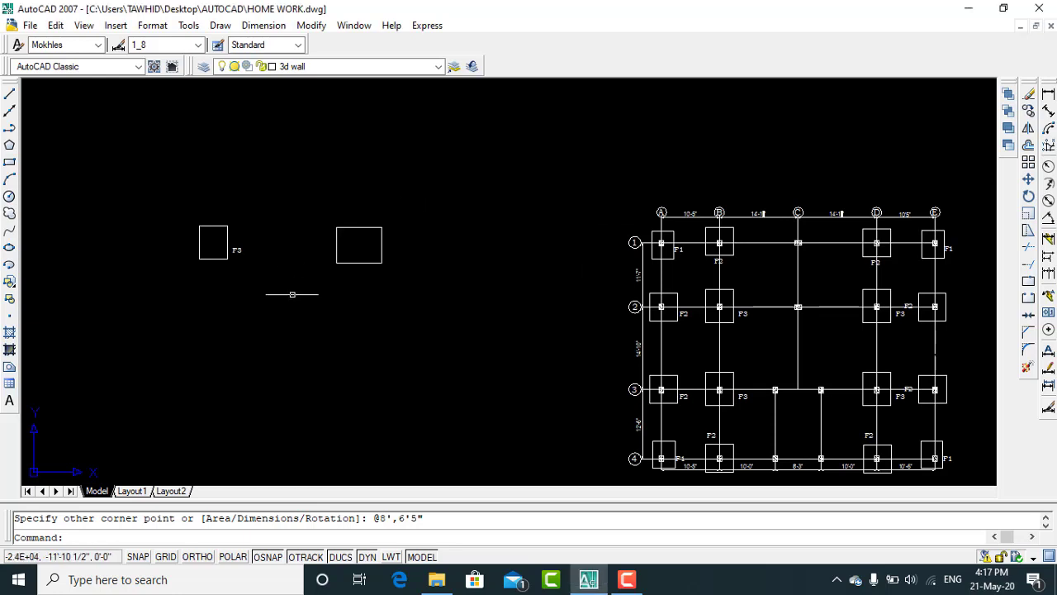
Step: Cancel the command and window-select the new 8' by 6'5" rectangle
key("Escape")
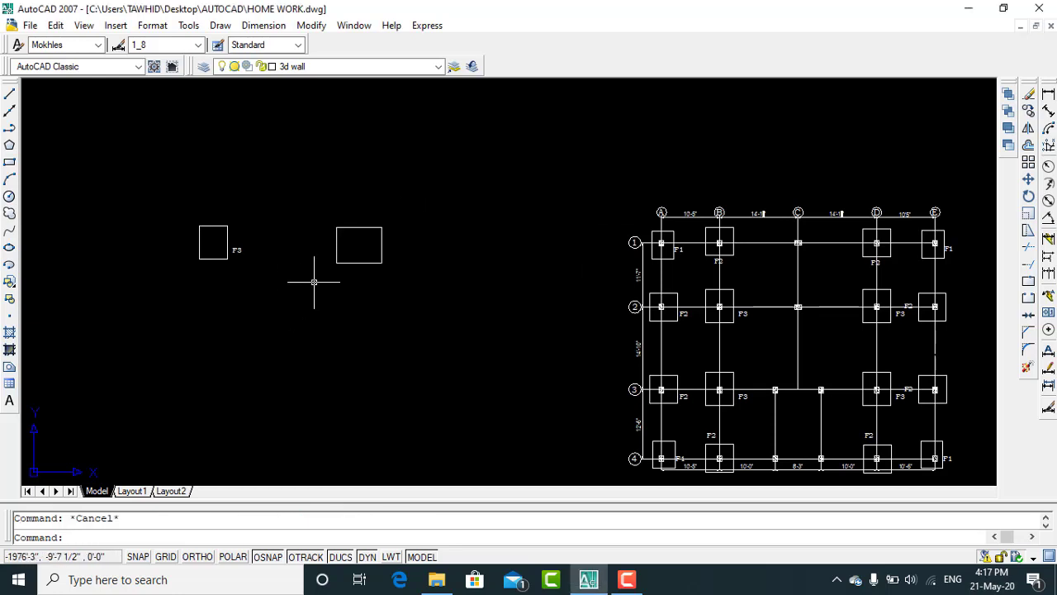
left_click(424, 193)
left_click(285, 290)
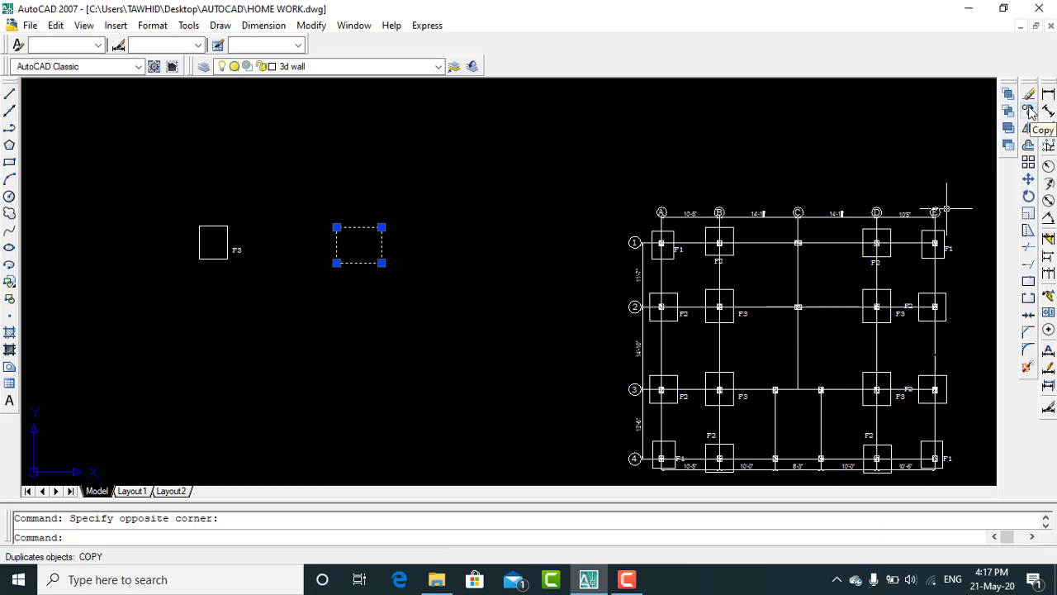
Step: Move the 8' × 6'5" footing by its top midpoint to centre on column C1
left_click(1030, 186)
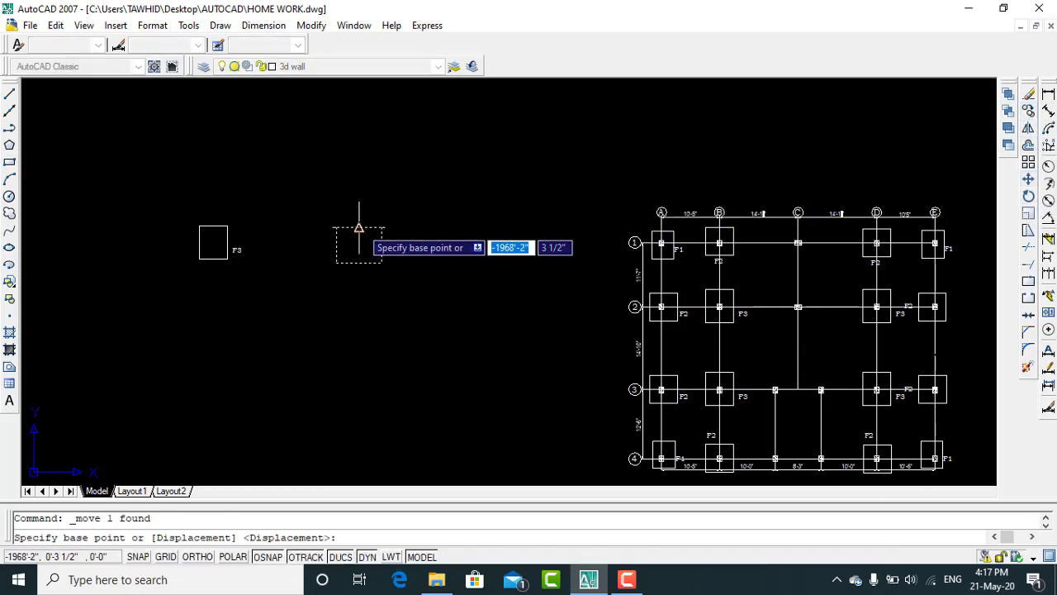
left_click(358, 228)
scroll(359, 228, "down", 2)
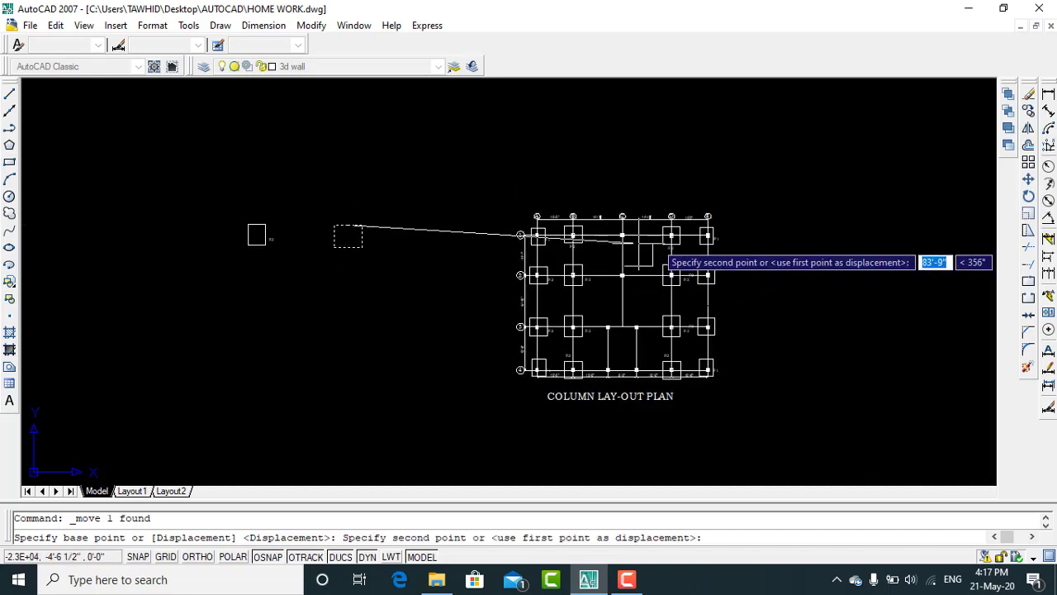
scroll(615, 238, "up", 2)
scroll(621, 238, "up", 4)
scroll(621, 229, "up", 2)
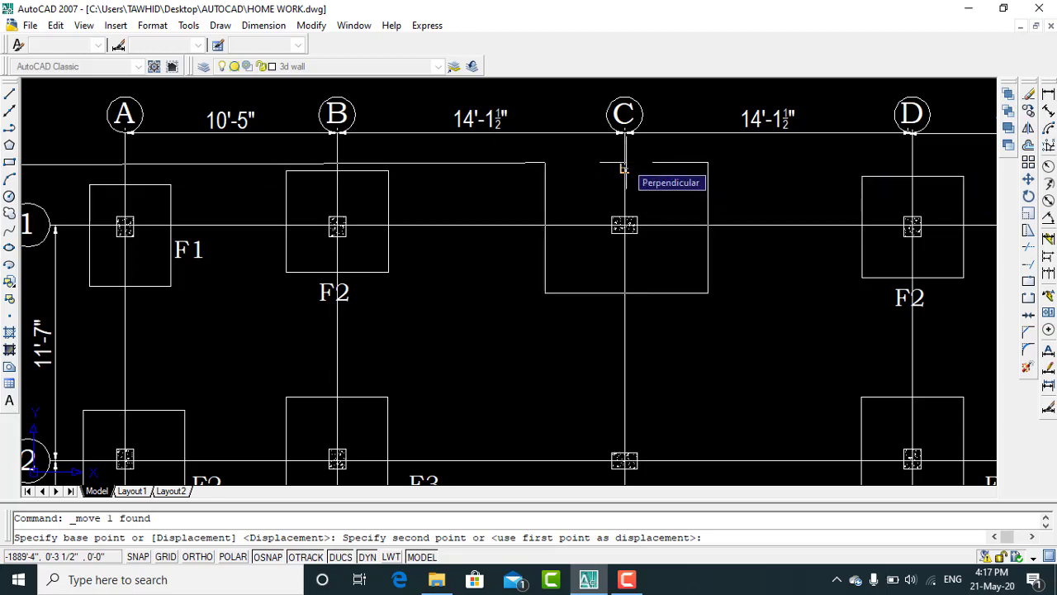
left_click(623, 169)
scroll(392, 212, "down", 4)
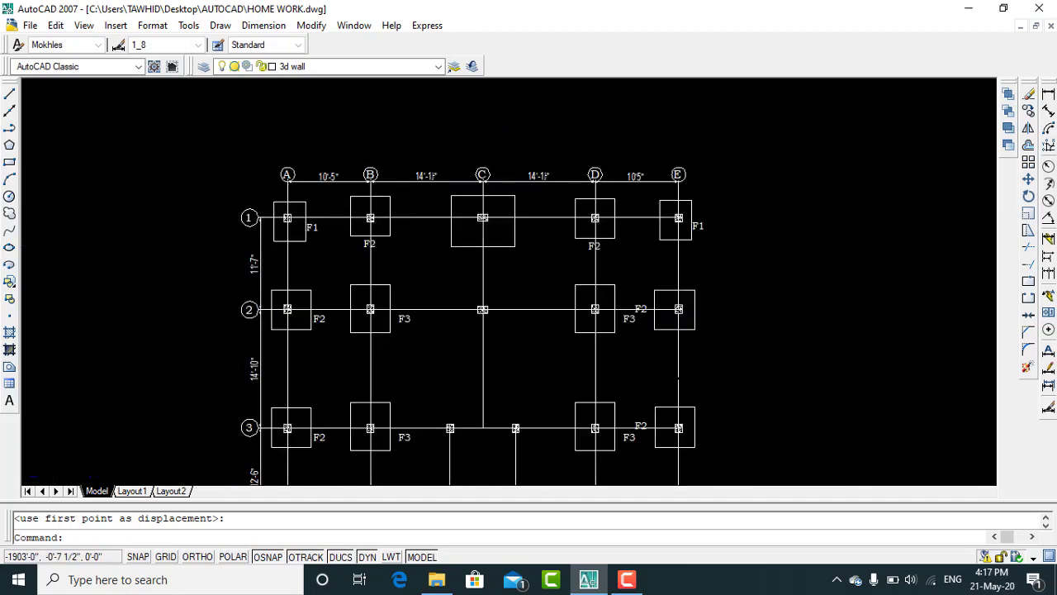
scroll(350, 210, "down", 2)
scroll(453, 147, "up", 1)
Step: Copy the C1 footing from the column centre onto column C at grid line 2
left_click(459, 154)
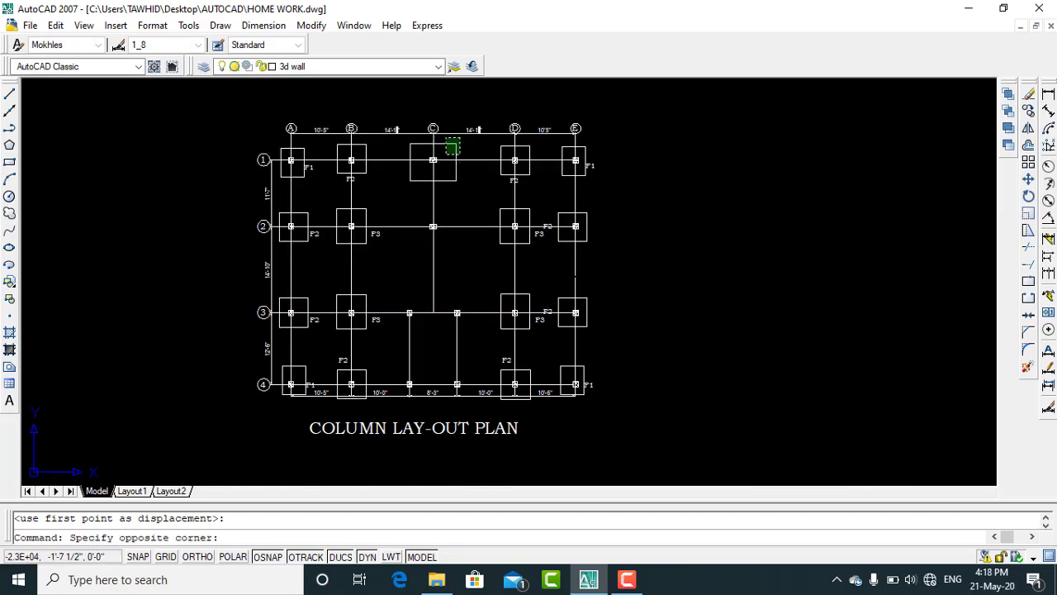
left_click(446, 140)
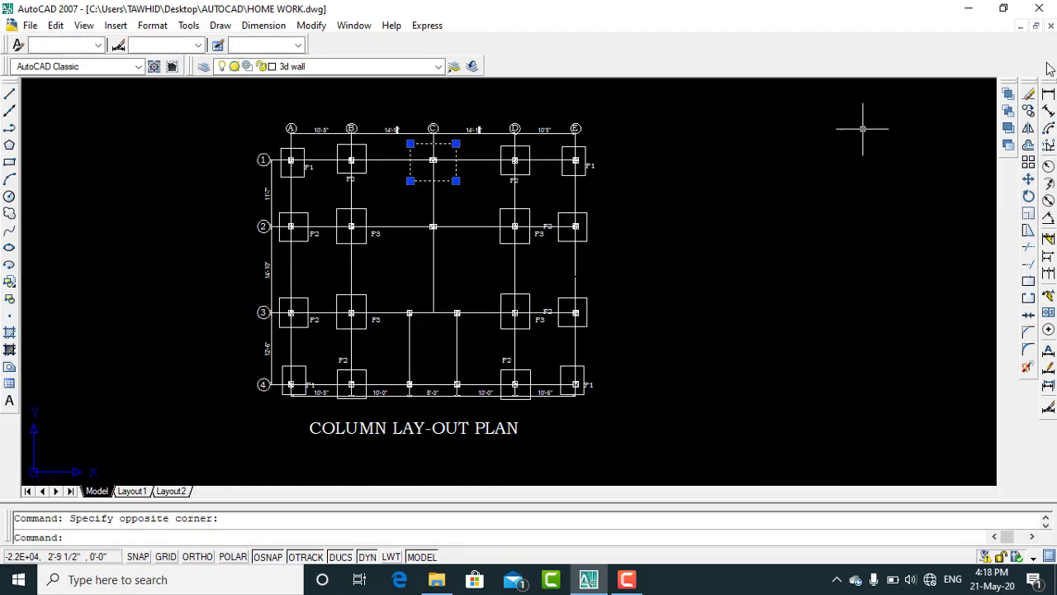
left_click(1029, 111)
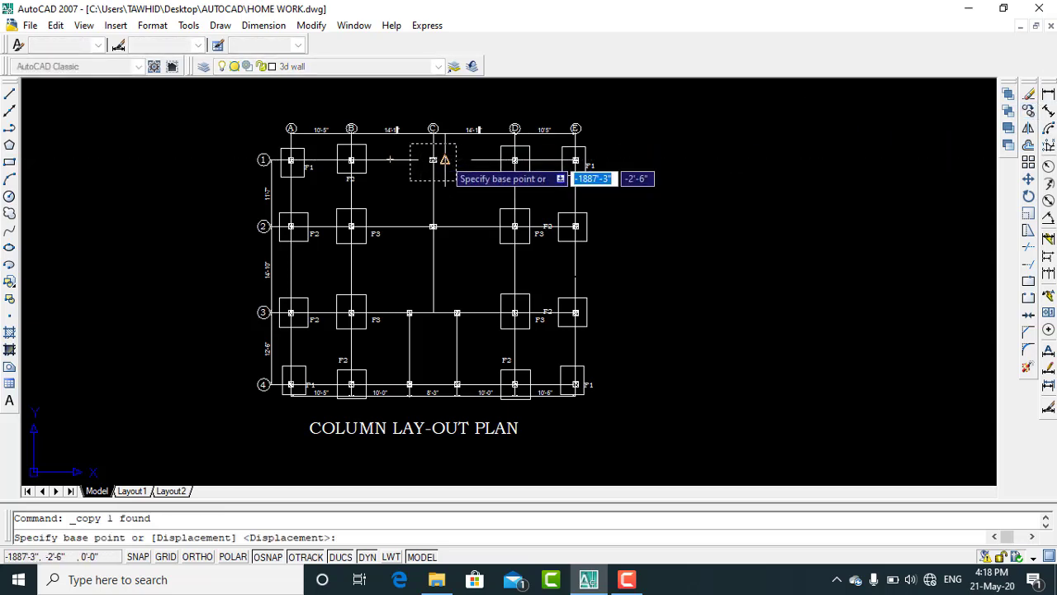
scroll(433, 159, "up", 4)
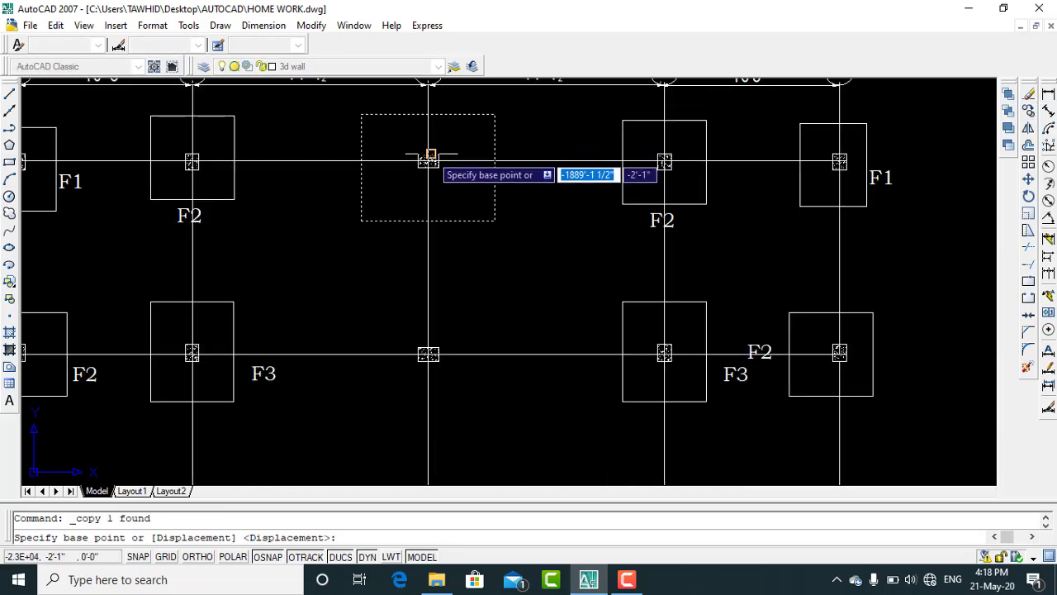
left_click(428, 161)
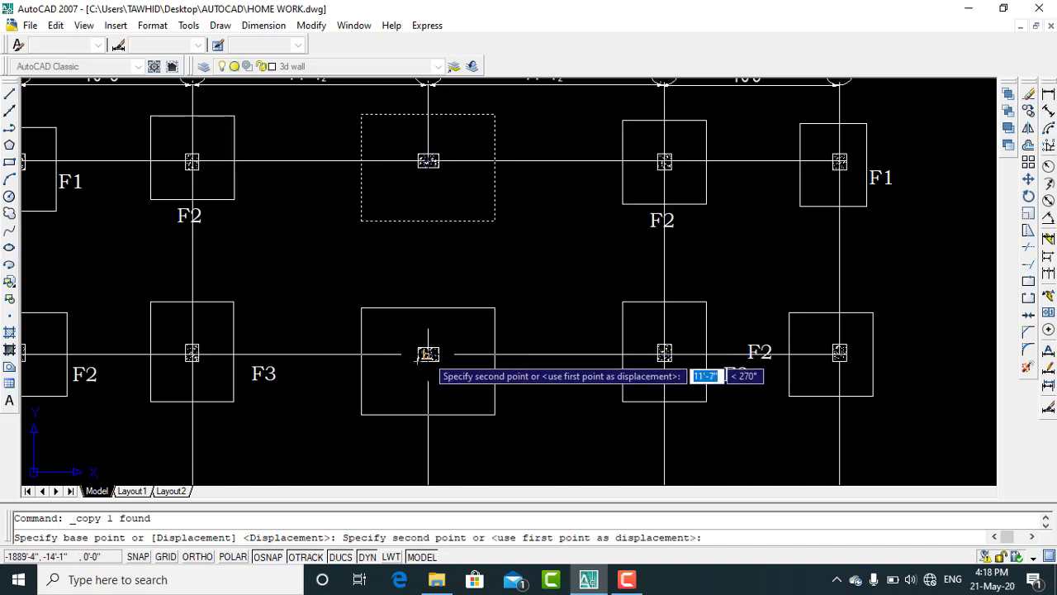
scroll(426, 354, "up", 2)
scroll(423, 354, "up", 1)
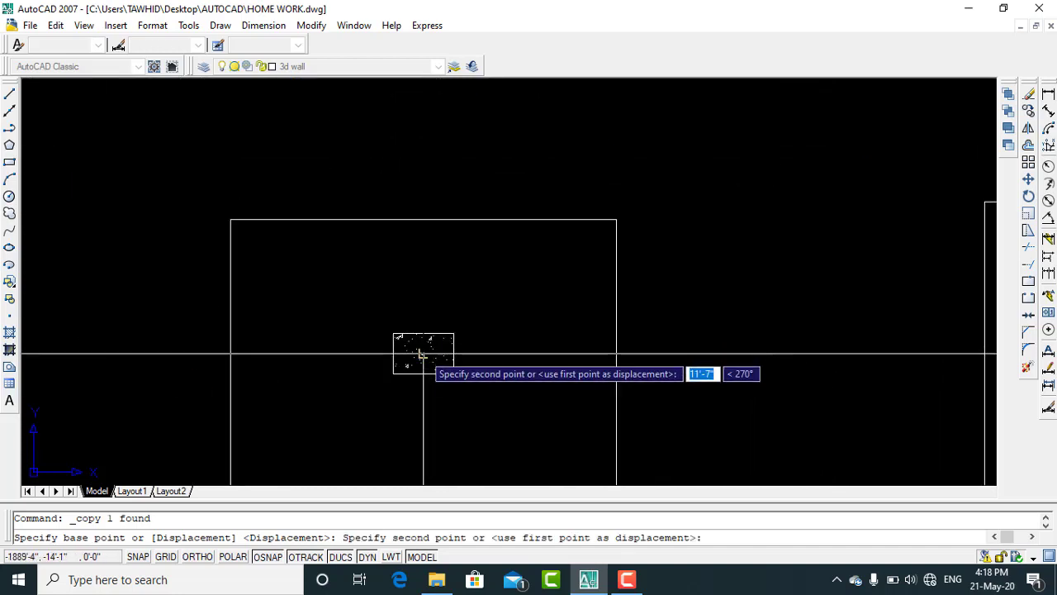
left_click(423, 354)
scroll(453, 283, "down", 5)
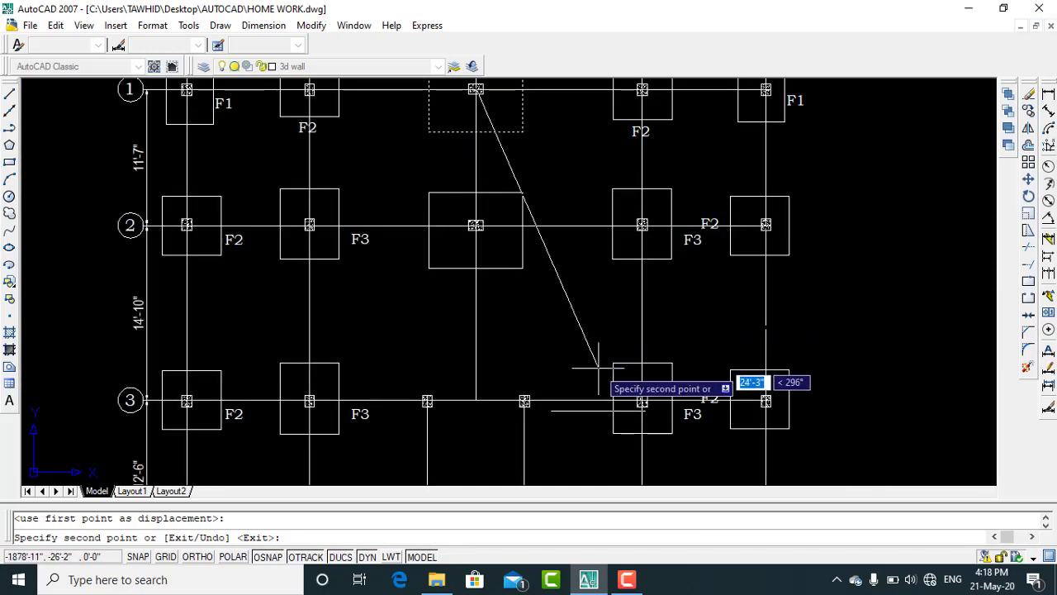
key("Escape")
scroll(592, 261, "down", 1)
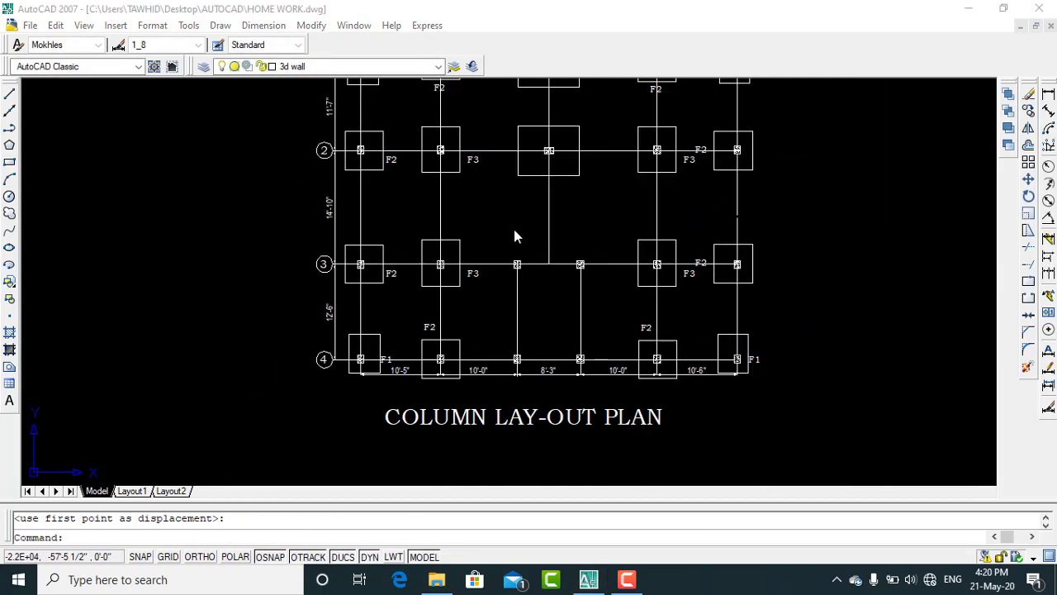
scroll(561, 280, "up", 3)
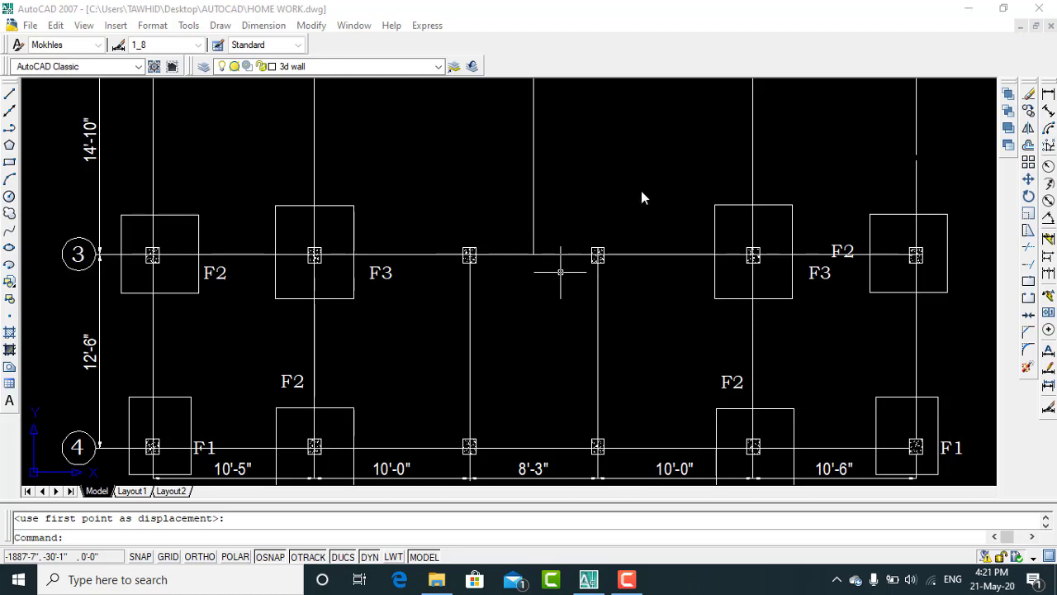
scroll(641, 190, "down", 2)
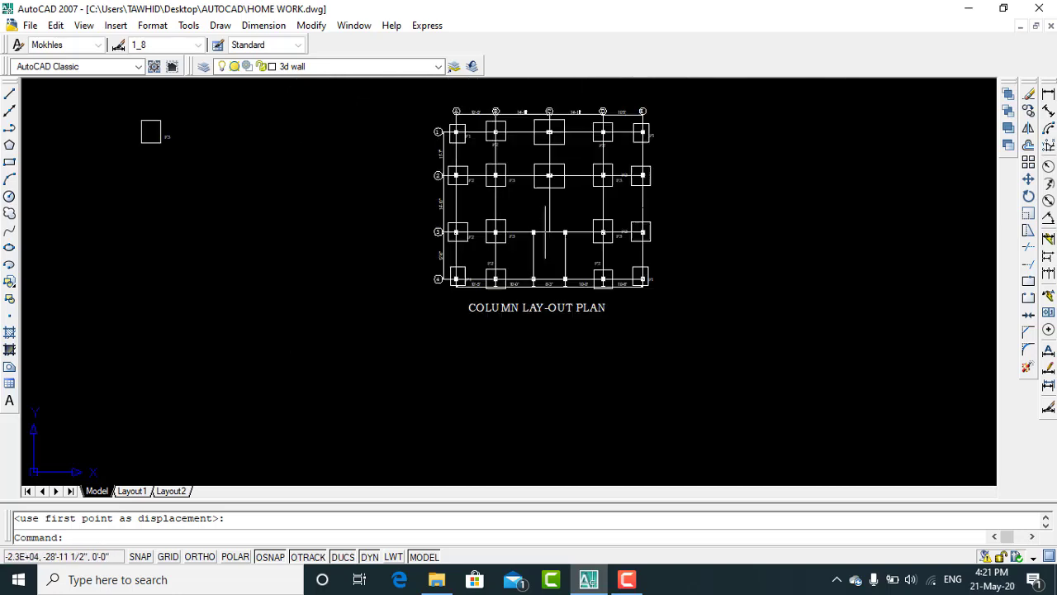
scroll(198, 218, "down", 4)
Step: Draw a 12' by 5' rectangle in the empty space left of the plan
left_click(222, 227)
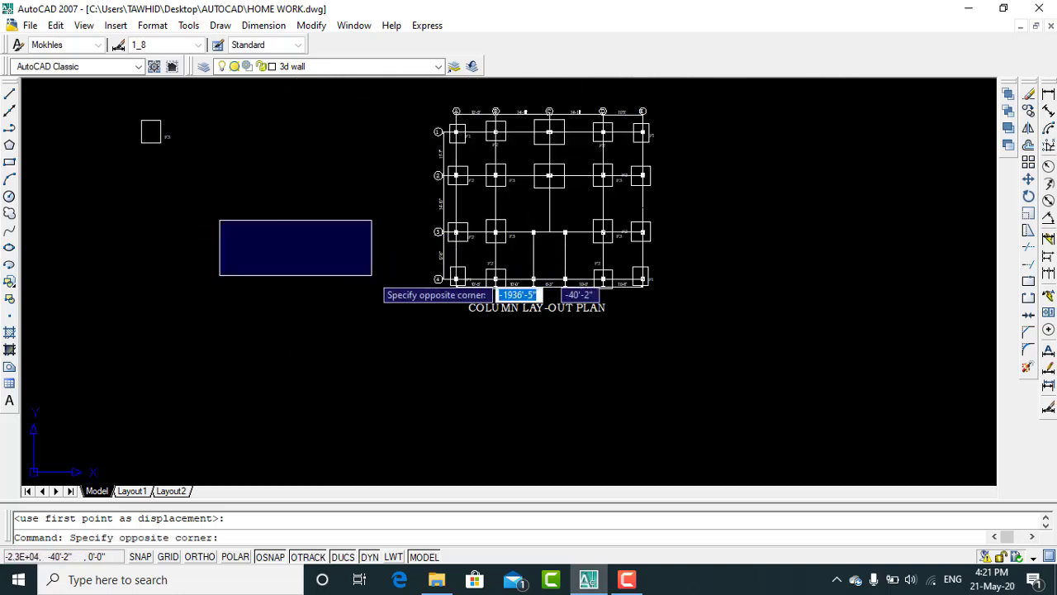
left_click(370, 273)
left_click(10, 163)
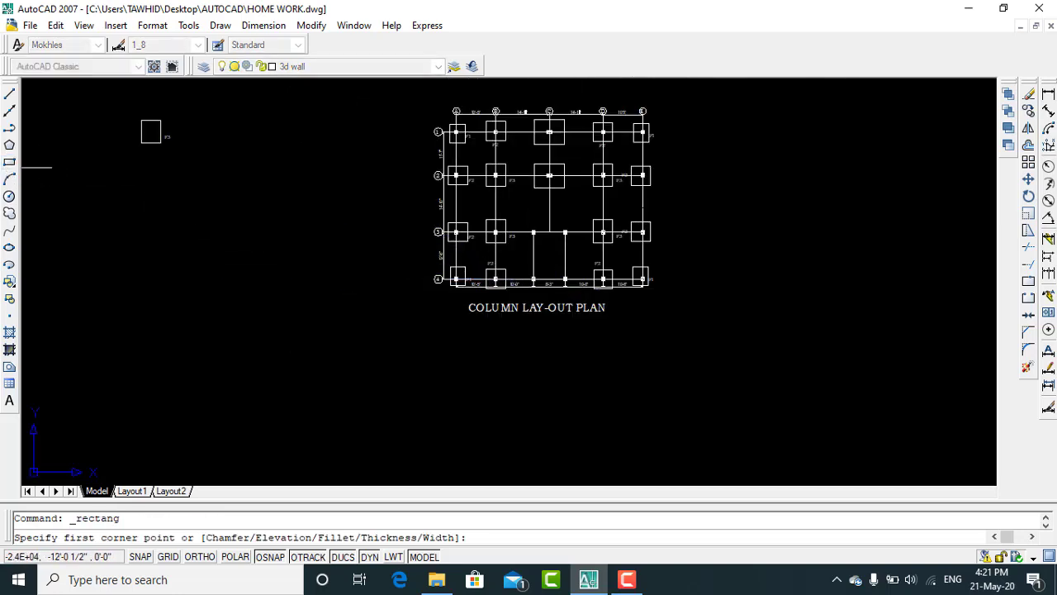
left_click(201, 204)
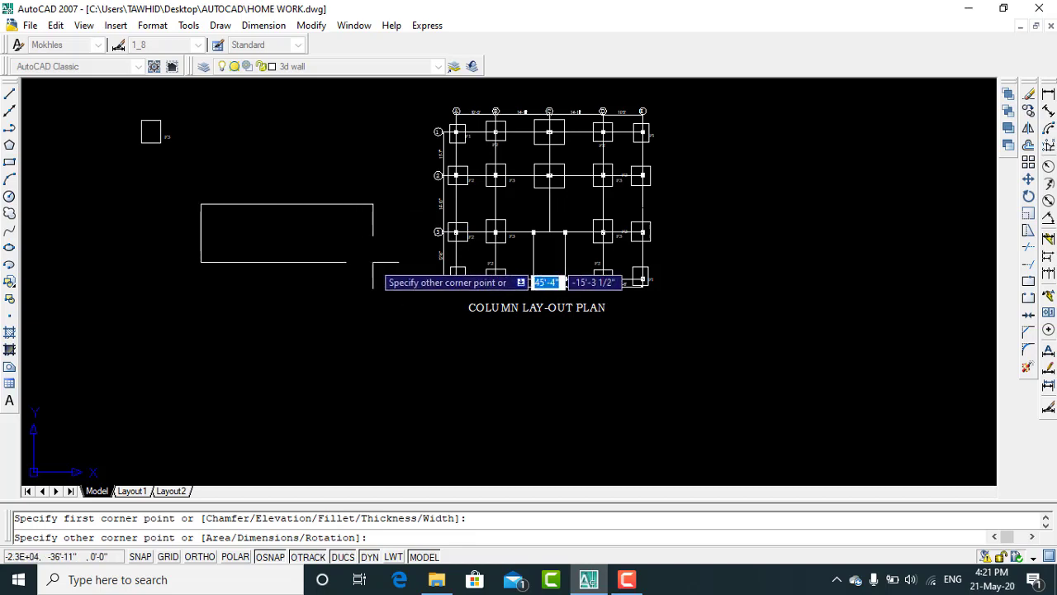
type("12")
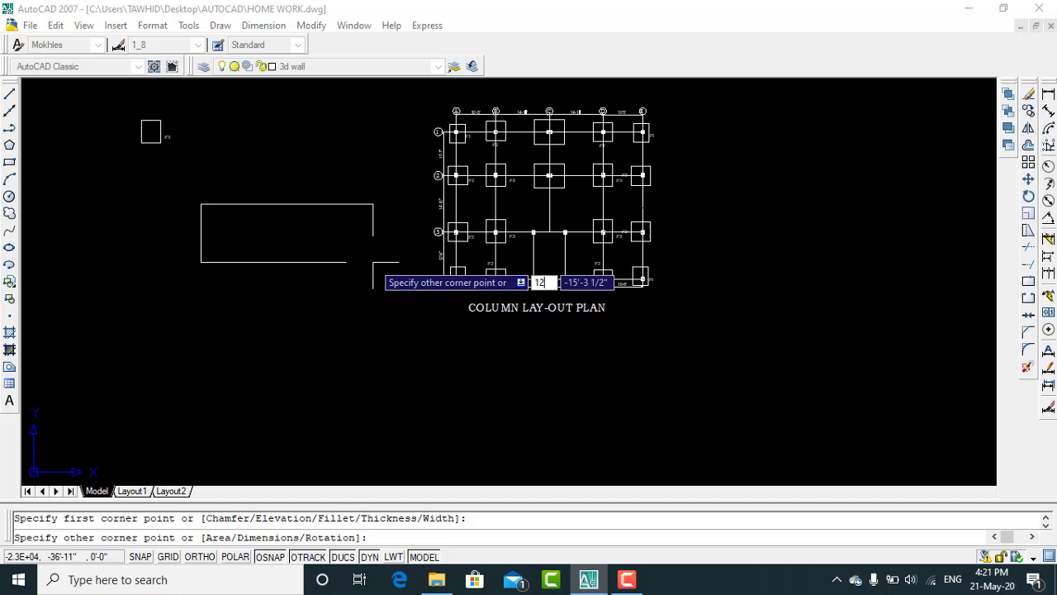
key("Tab")
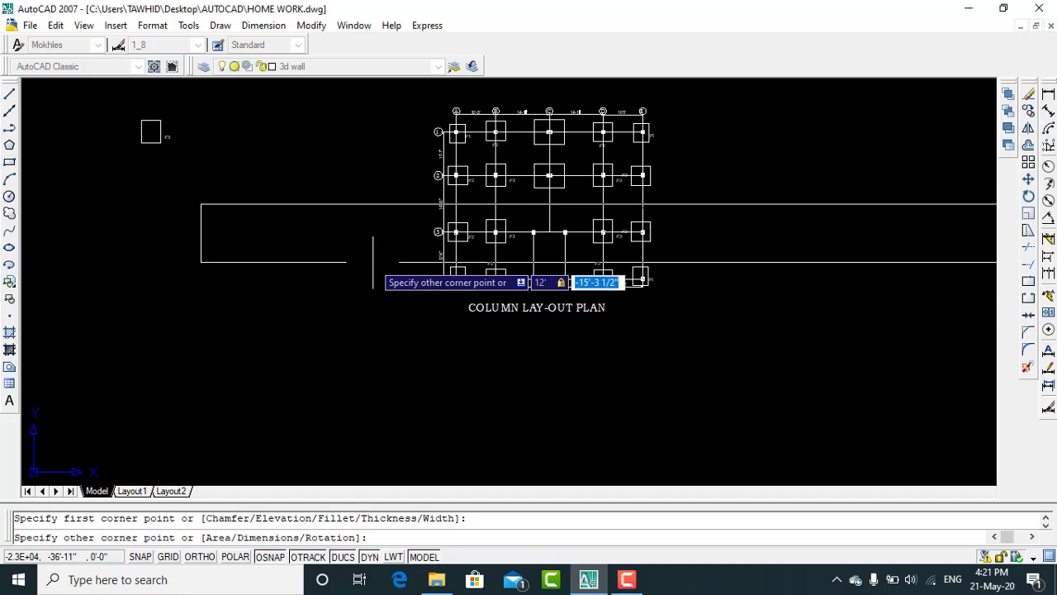
type("5'")
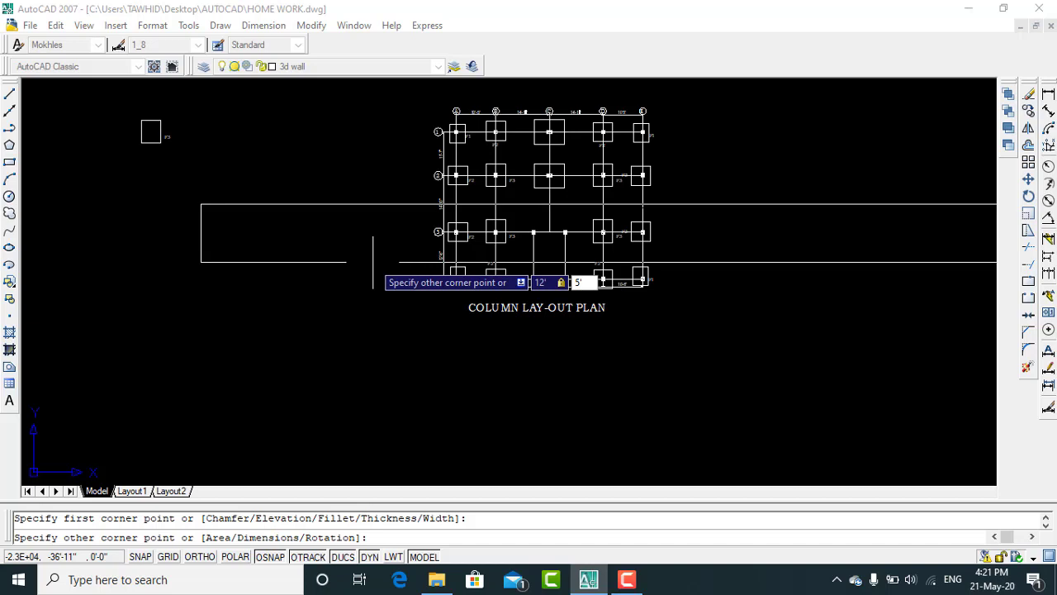
key("Return")
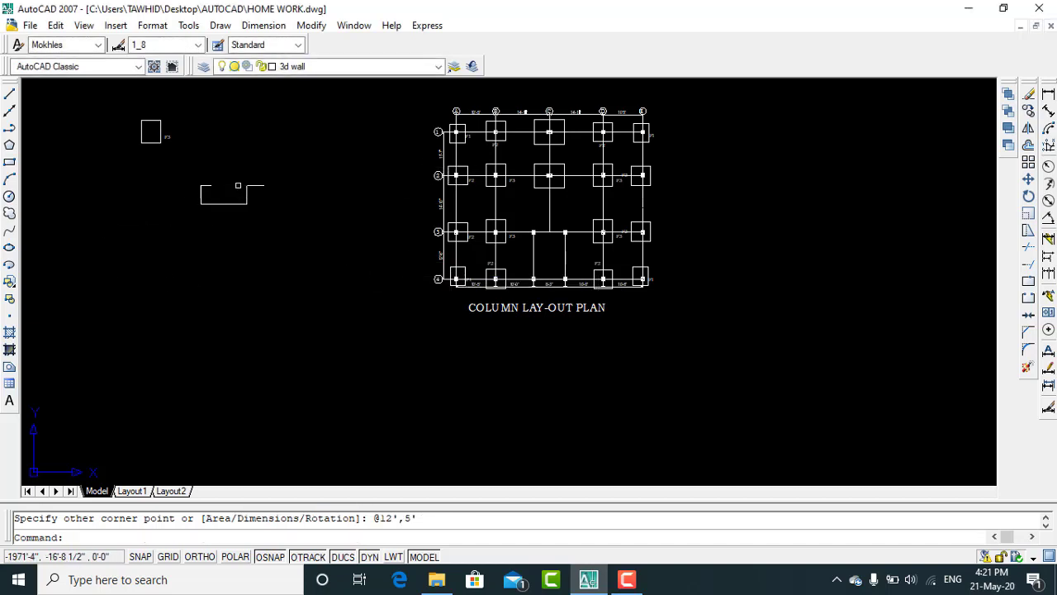
scroll(238, 185, "up", 4)
scroll(217, 203, "up", 1)
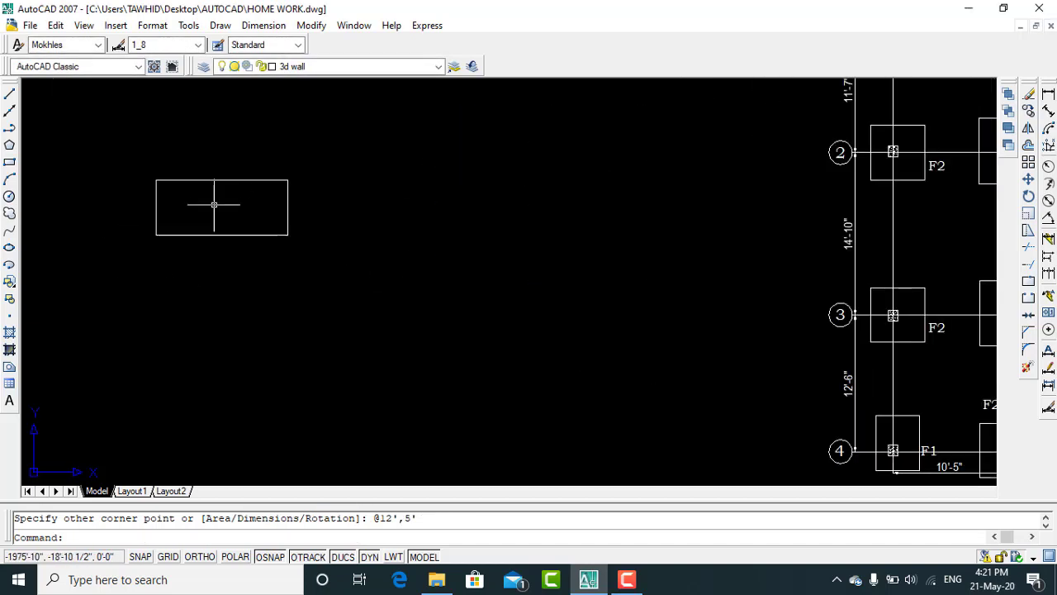
Step: Copy the 12' × 5' rectangle to centre between the two close-set columns on line 3
left_click(323, 153)
left_click(134, 305)
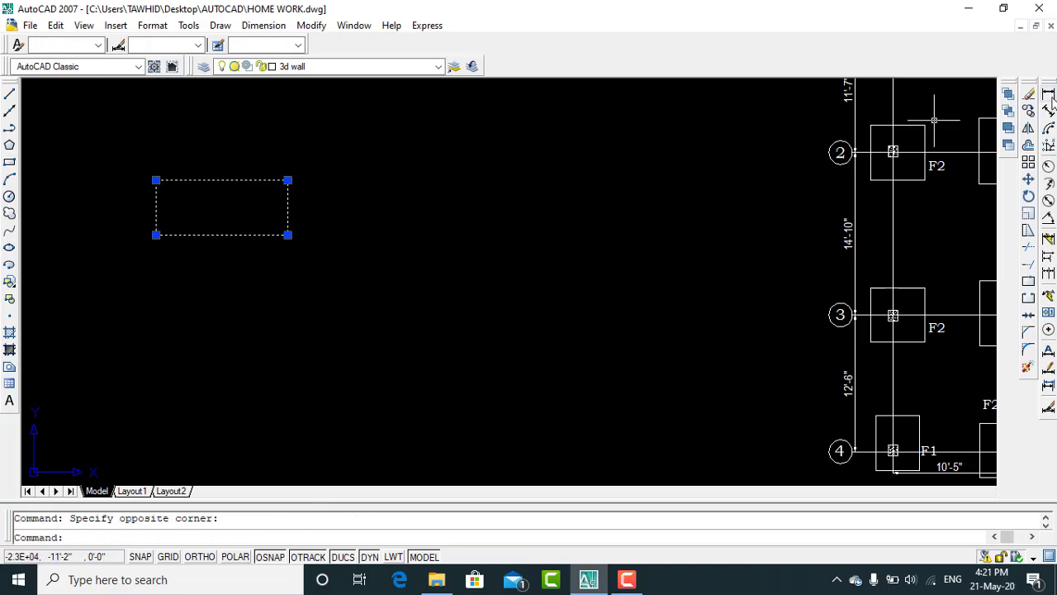
left_click(1028, 111)
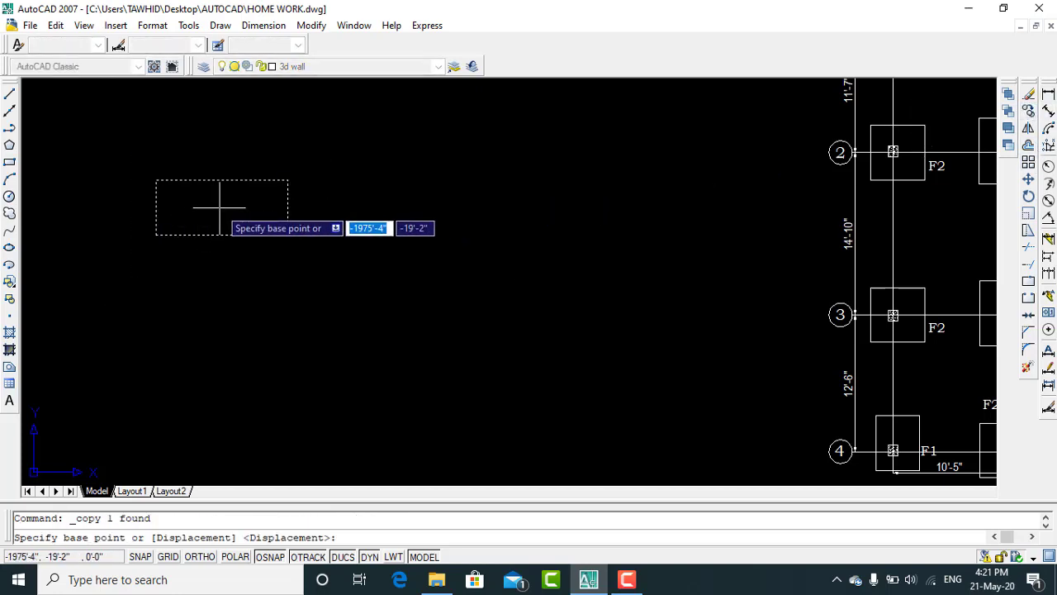
left_click(219, 208)
scroll(256, 268, "down", 5)
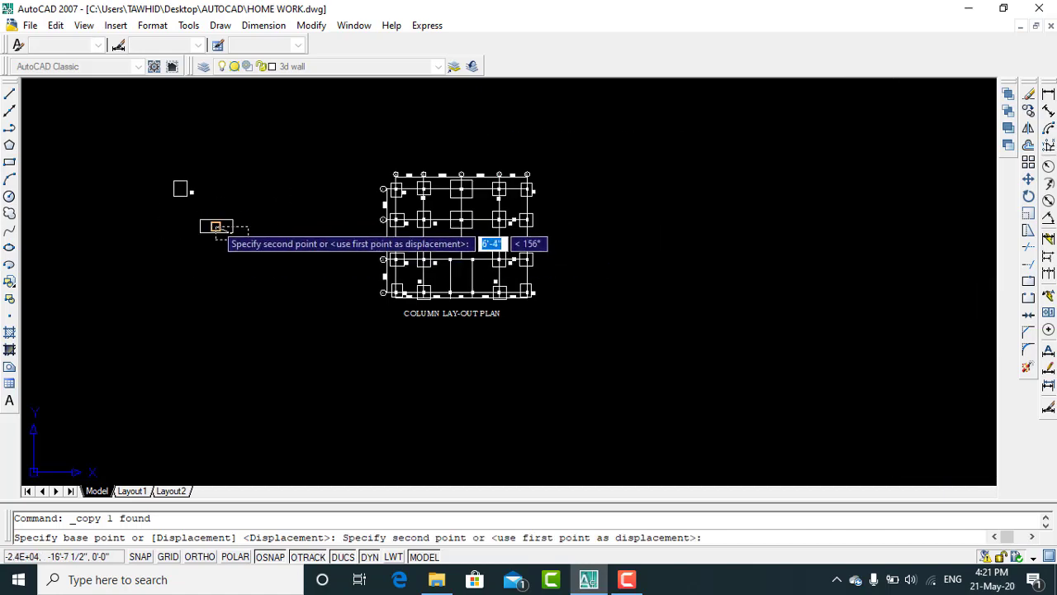
scroll(465, 268, "up", 5)
scroll(457, 253, "up", 2)
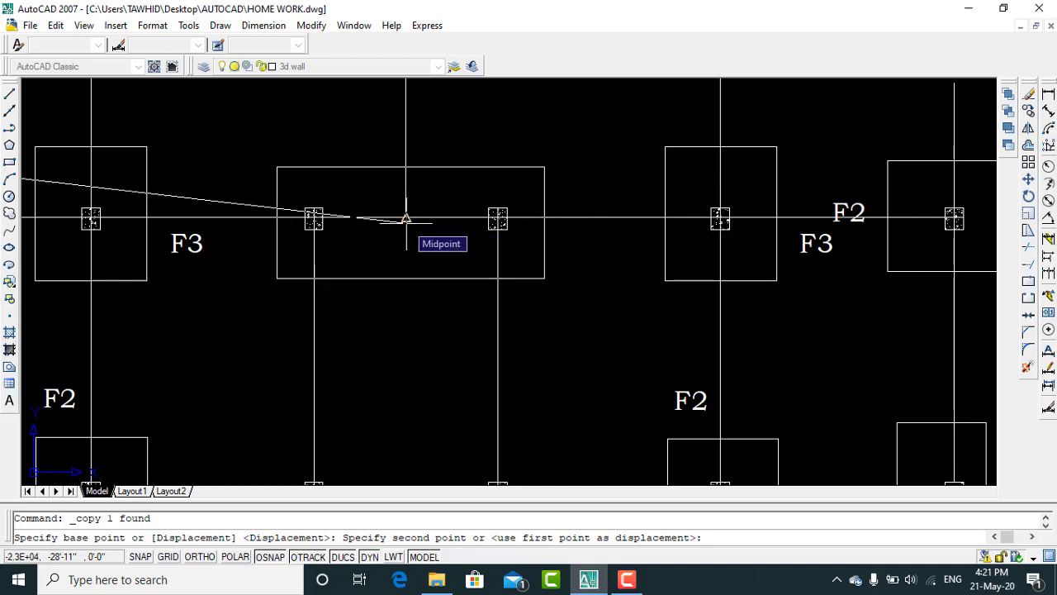
left_click(406, 219)
scroll(413, 203, "down", 4)
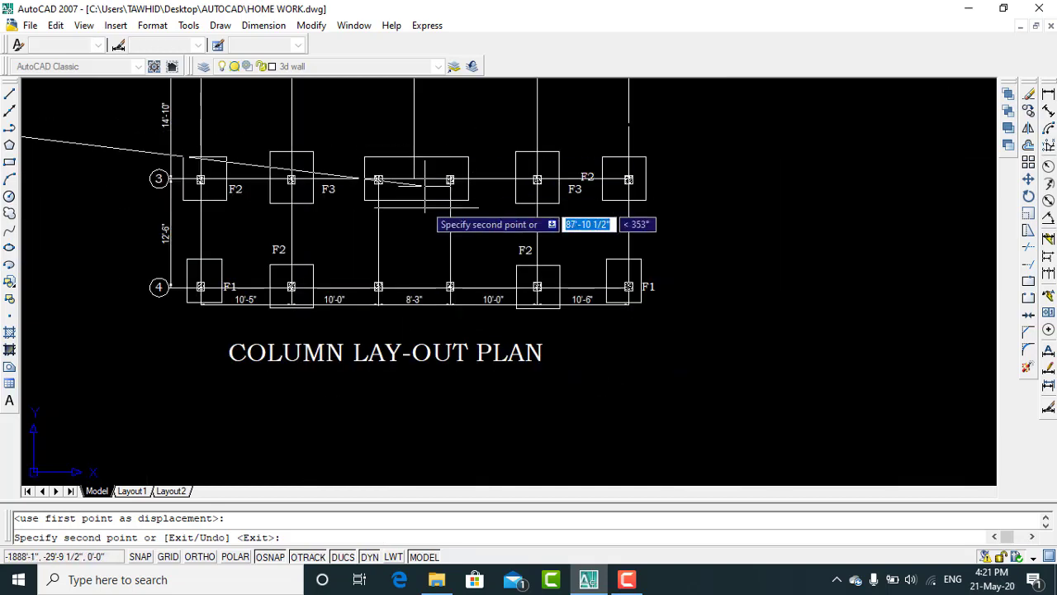
scroll(423, 300, "up", 3)
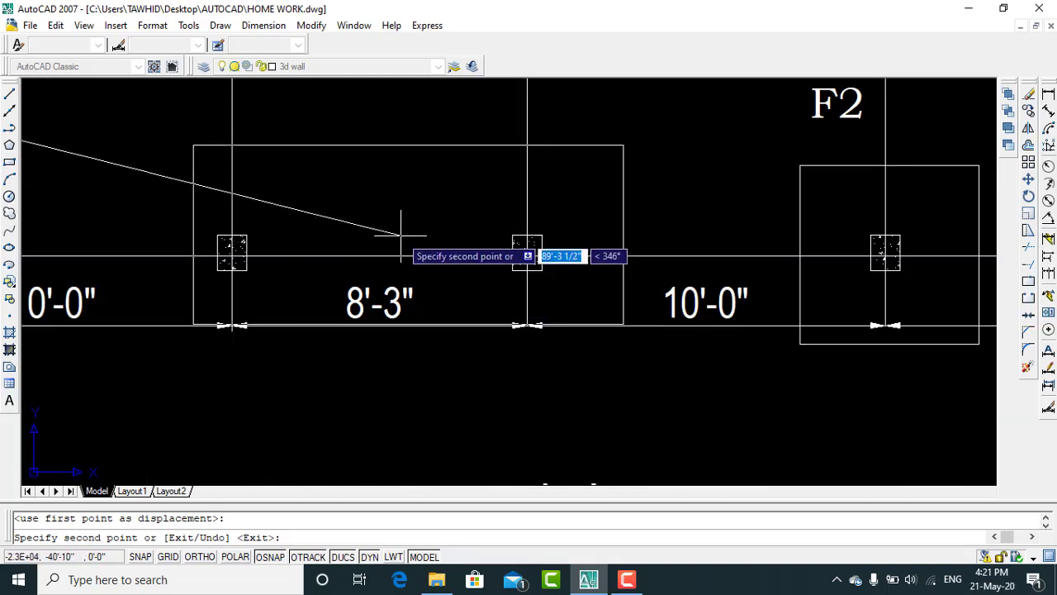
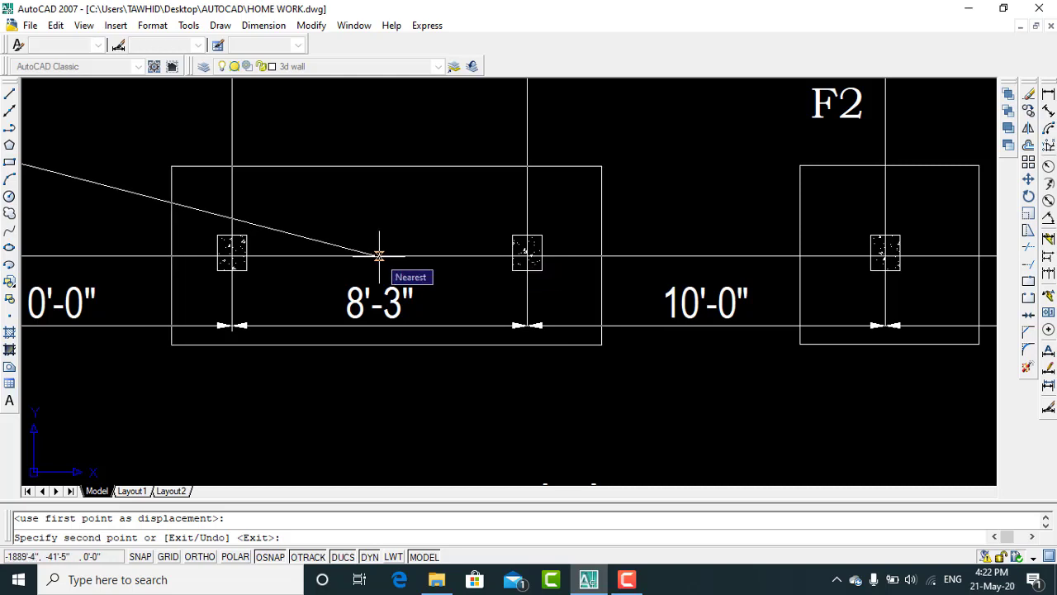
Step: Place the final footing copy at its second point, end COPY, and select the top footing rectangle
left_click(379, 255)
scroll(454, 363, "down", 1)
scroll(456, 364, "down", 1)
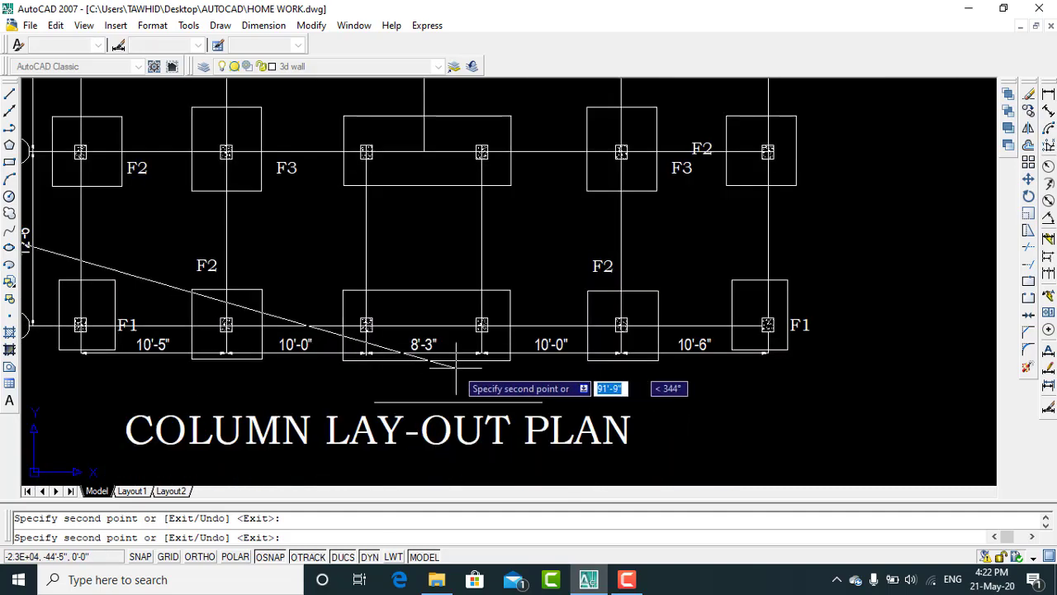
key("Escape")
scroll(387, 184, "up", 3)
left_click(396, 198)
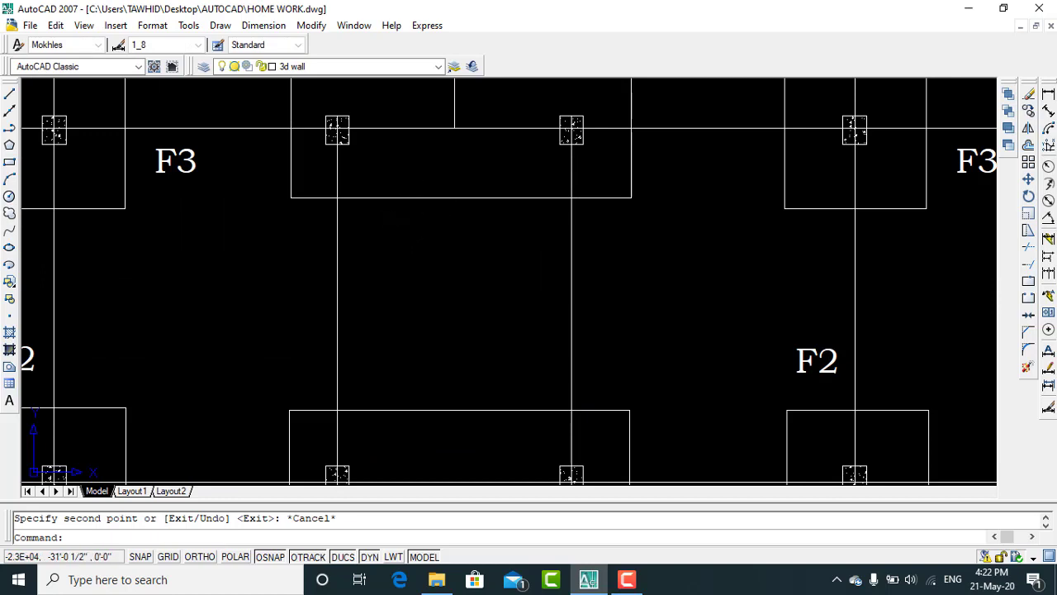
Step: Create a multiline text box below the wide combined footing containing 'CF1'
left_click(9, 403)
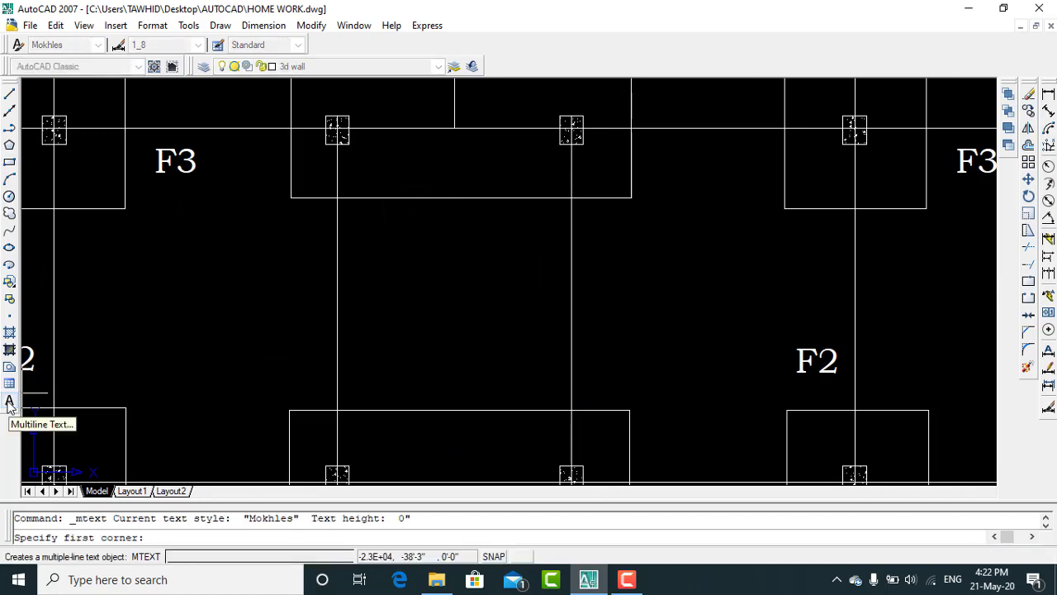
left_click(386, 208)
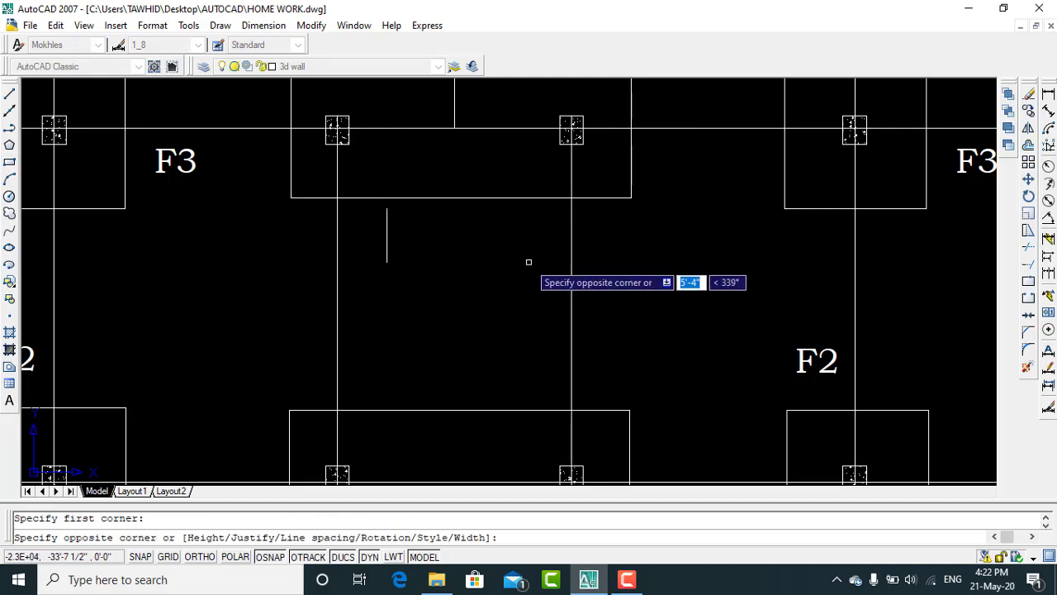
left_click(529, 262)
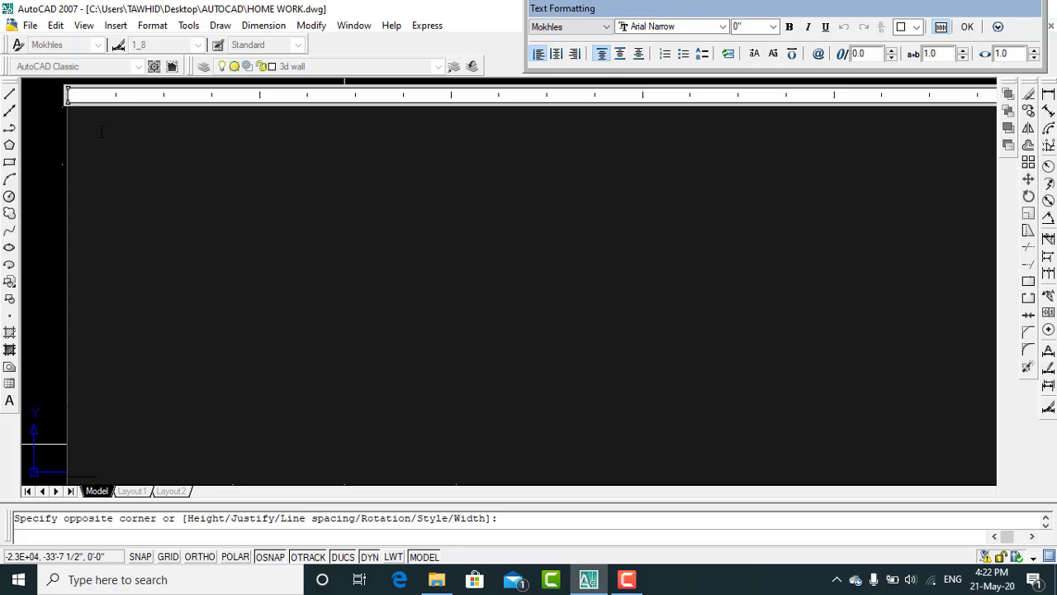
type("CF")
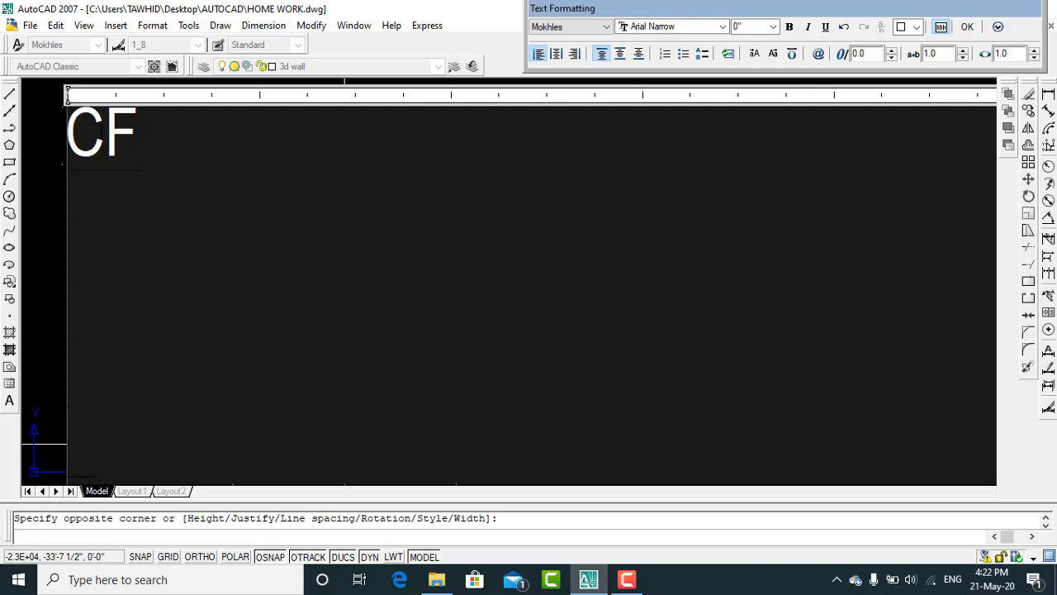
type("1")
Step: Restyle the CF1 text to Bookman Old Style at 10" height and finish editing
left_click_drag(169, 136, 80, 148)
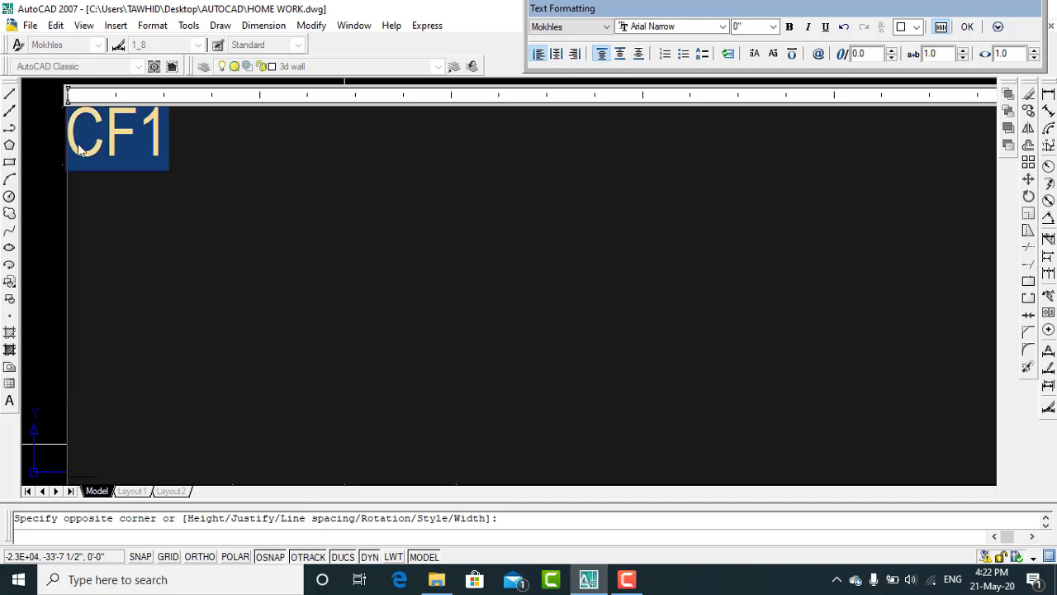
left_click(722, 26)
scroll(664, 85, "down", 5)
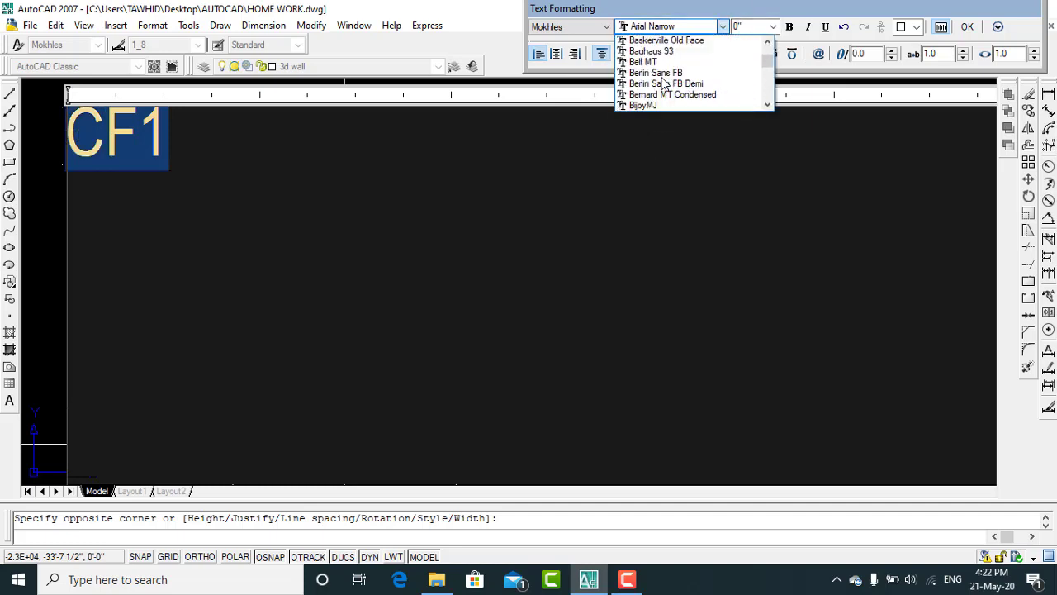
scroll(663, 86, "down", 1)
scroll(664, 85, "down", 2)
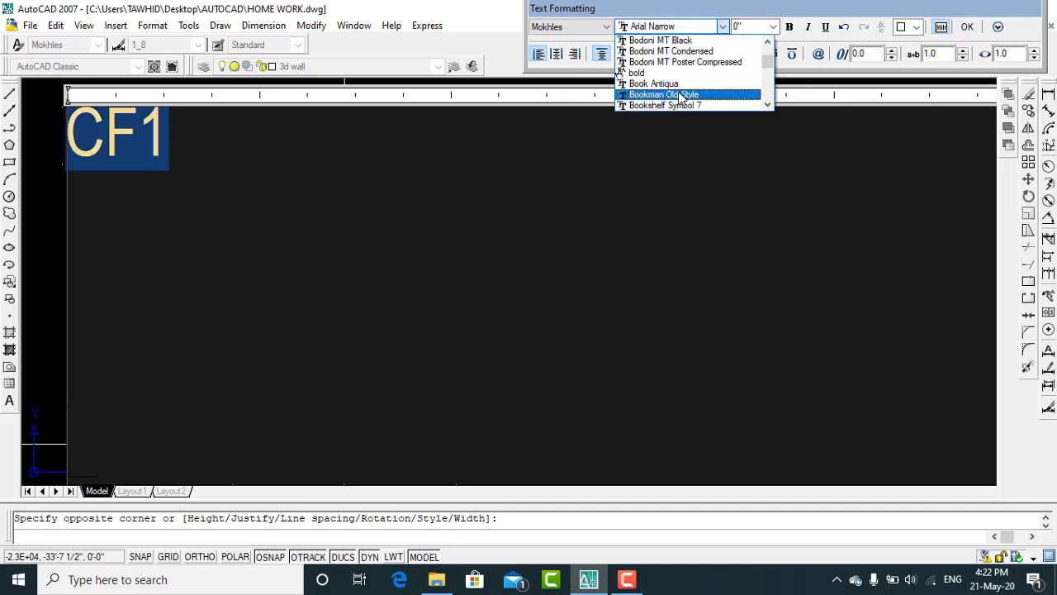
left_click(664, 94)
left_click(774, 27)
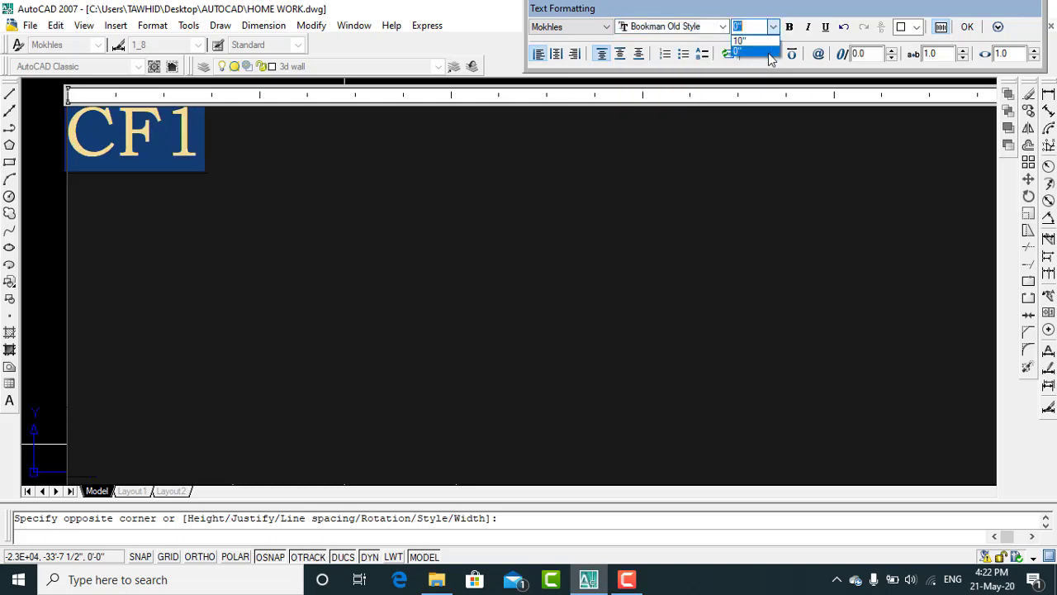
left_click(754, 46)
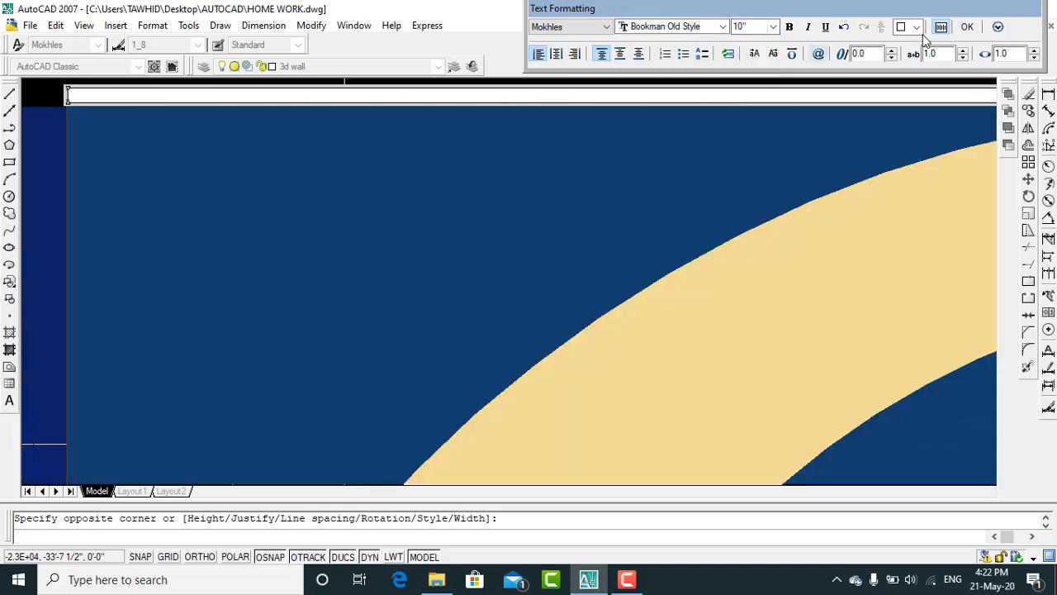
left_click(966, 27)
Step: Copy the CF1 label to the clipboard
scroll(499, 218, "down", 3)
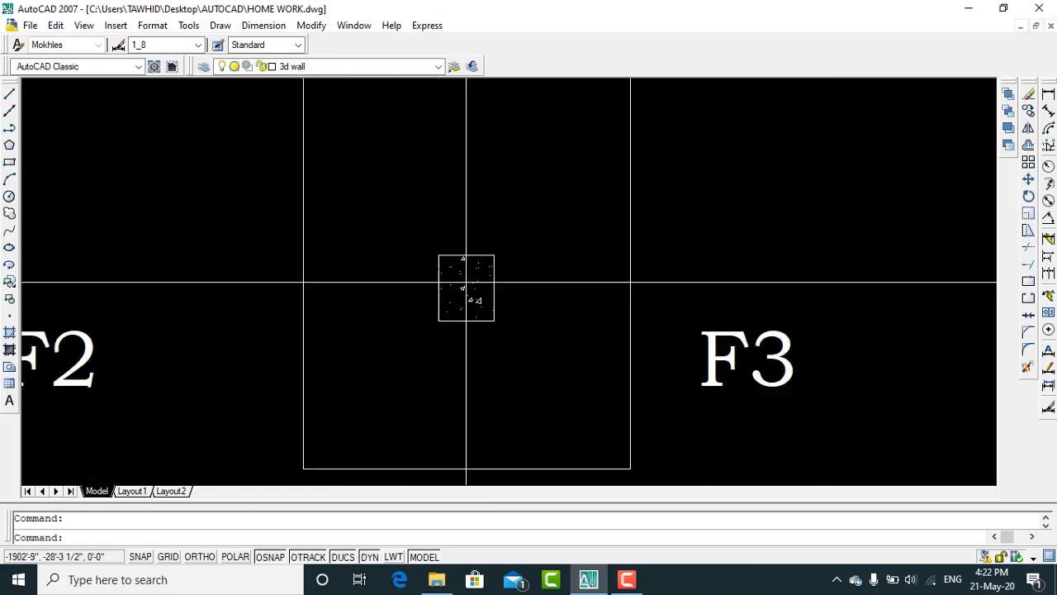
scroll(499, 248, "down", 3)
scroll(512, 248, "down", 2)
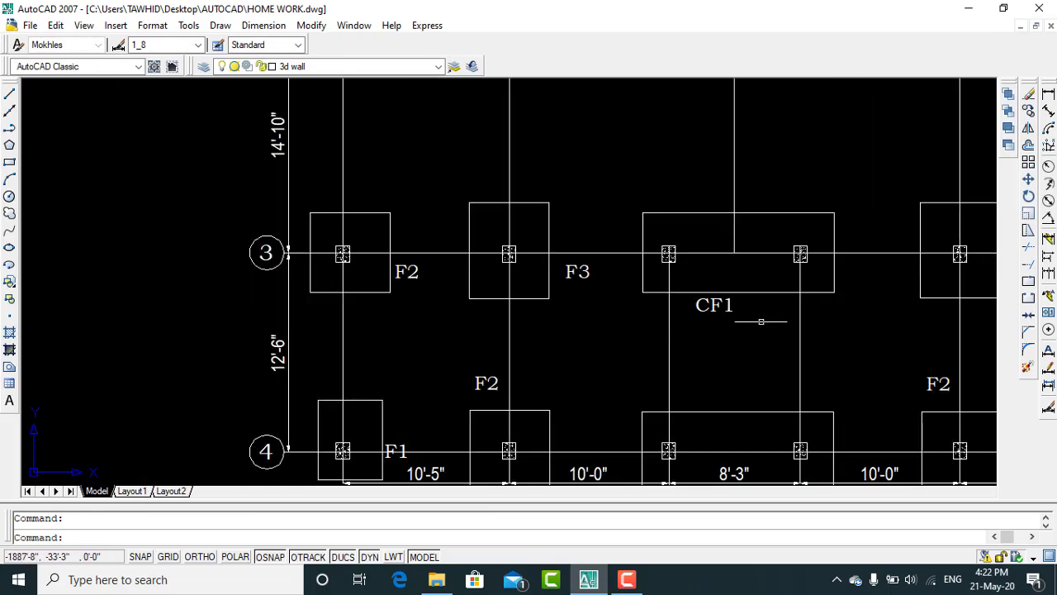
scroll(735, 314, "up", 2)
scroll(736, 322, "up", 2)
left_click(683, 289)
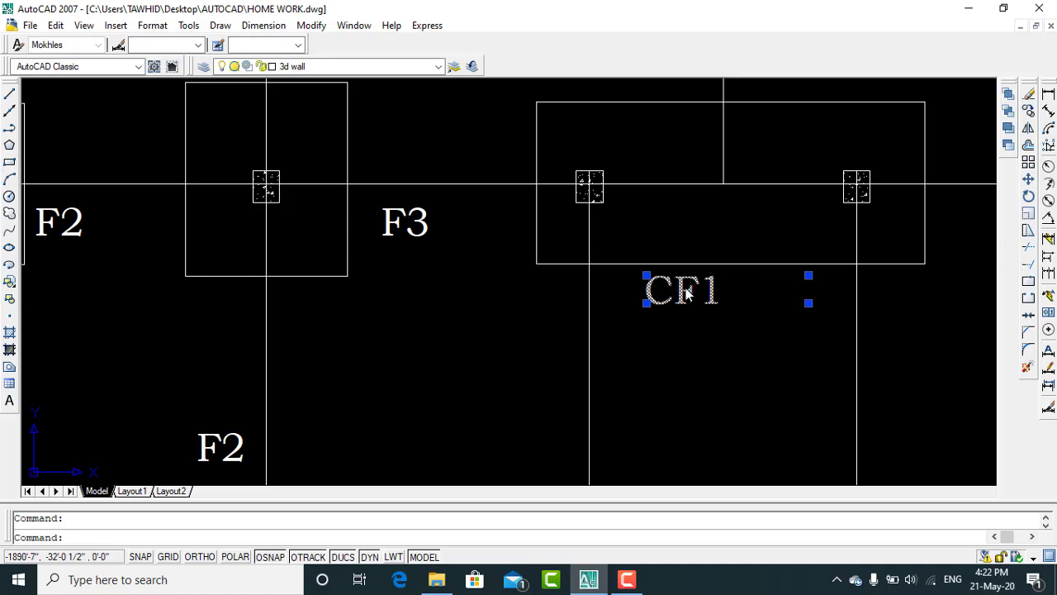
right_click(686, 294)
left_click(722, 301)
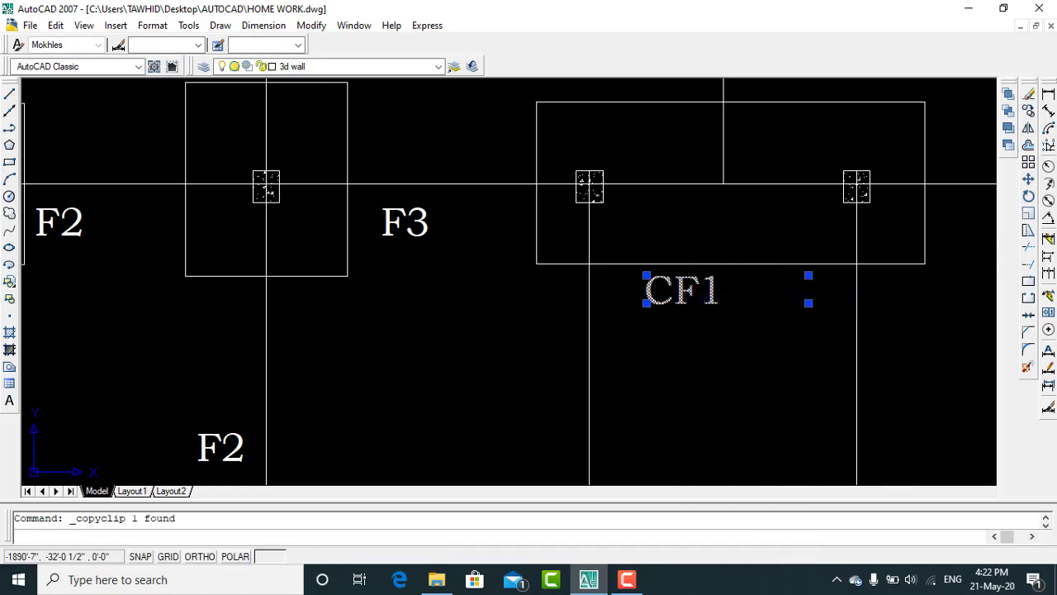
Step: Paste the CF1 label below the original to mark the lower combined footing
scroll(689, 272, "down", 2)
scroll(691, 290, "down", 2)
scroll(691, 290, "up", 3)
scroll(685, 331, "up", 2)
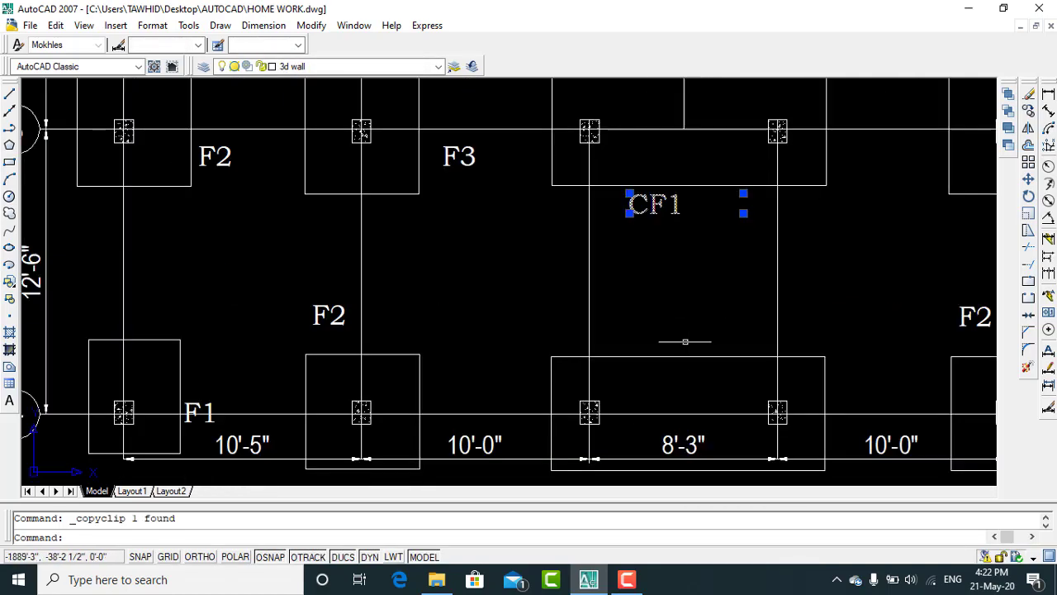
right_click(667, 342)
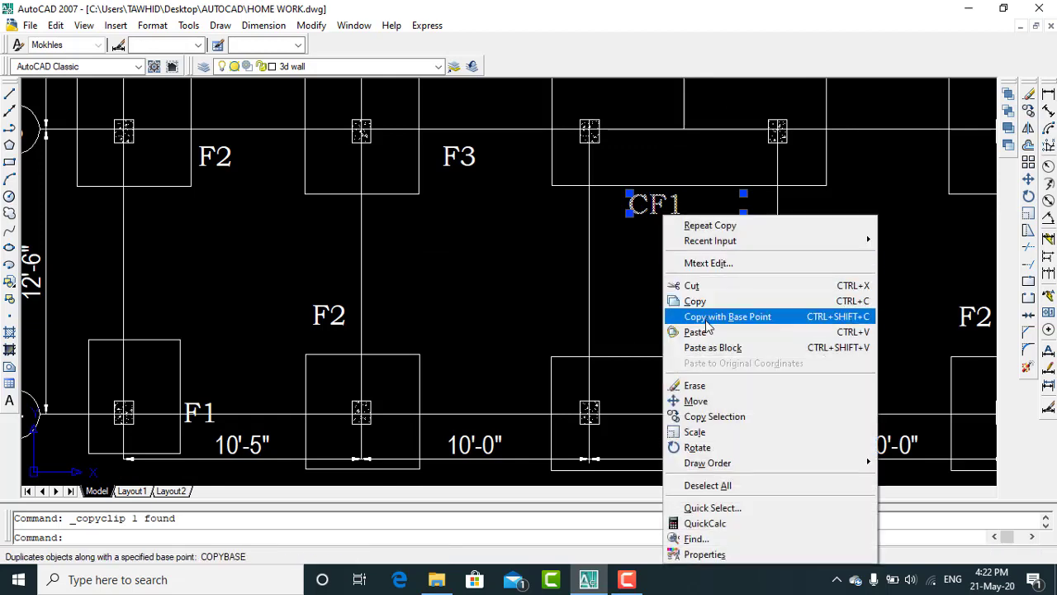
left_click(704, 333)
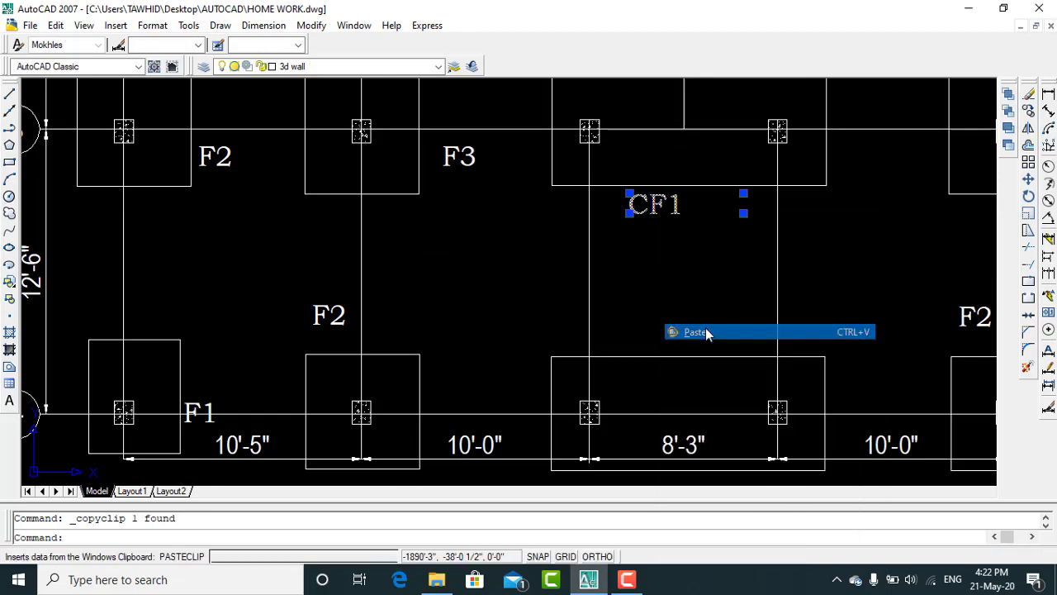
left_click(652, 354)
scroll(489, 237, "down", 4)
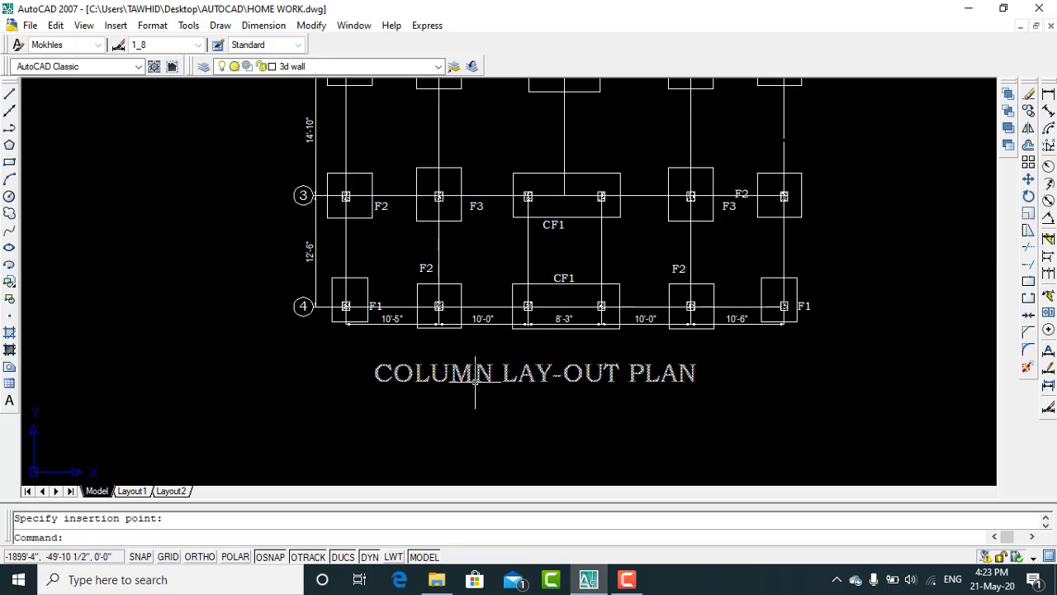
Step: Change the title to 'FOUNDATION LAY-OUT PLAN', widening the text box to keep it on one line
left_click(483, 371)
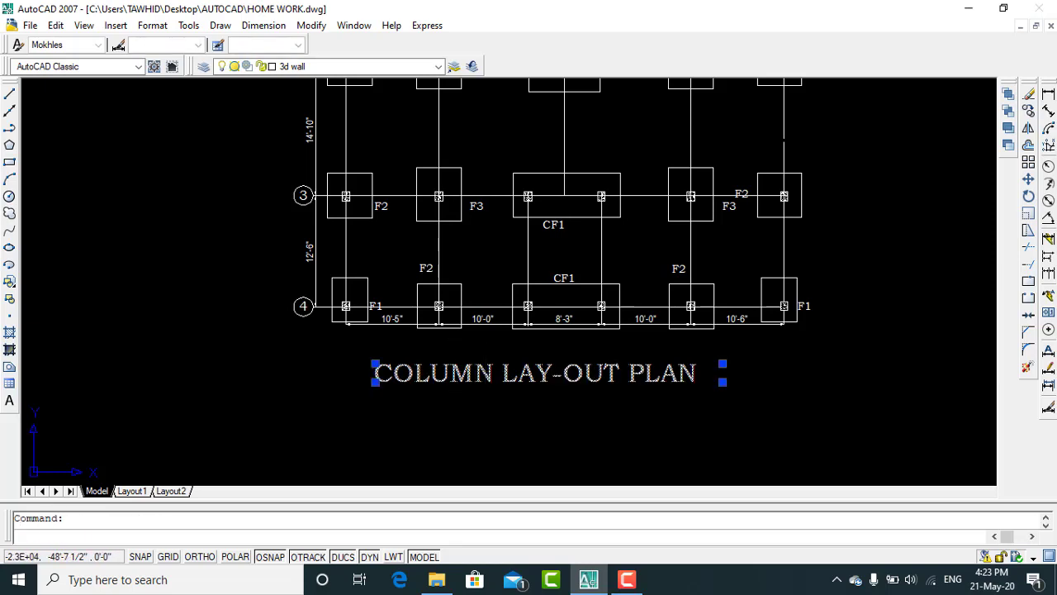
double_click(495, 372)
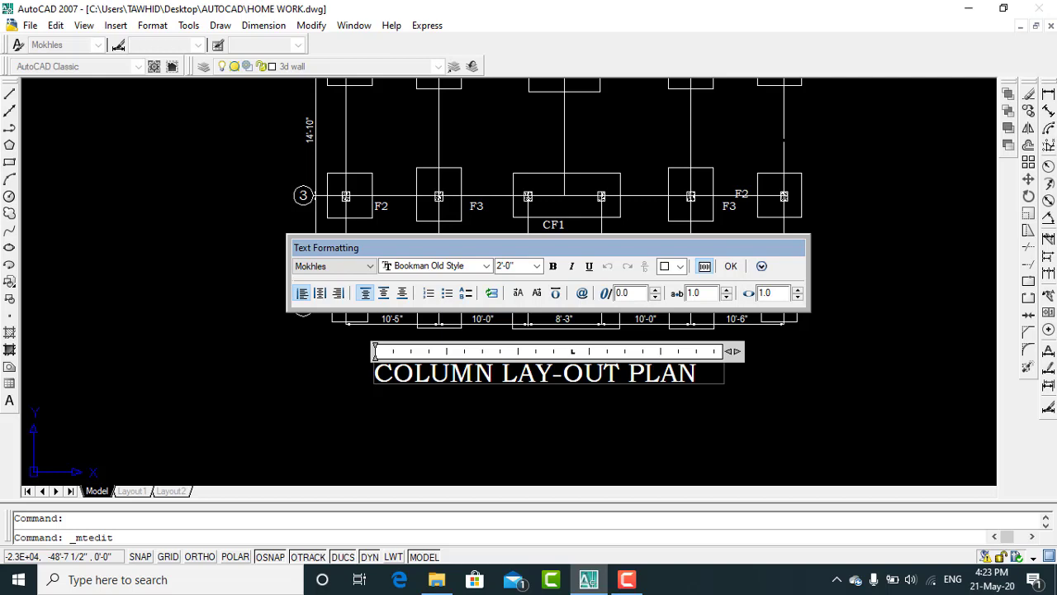
key("BackSpace")
key("BackSpace")
key("BackSpace")
key("BackSpace")
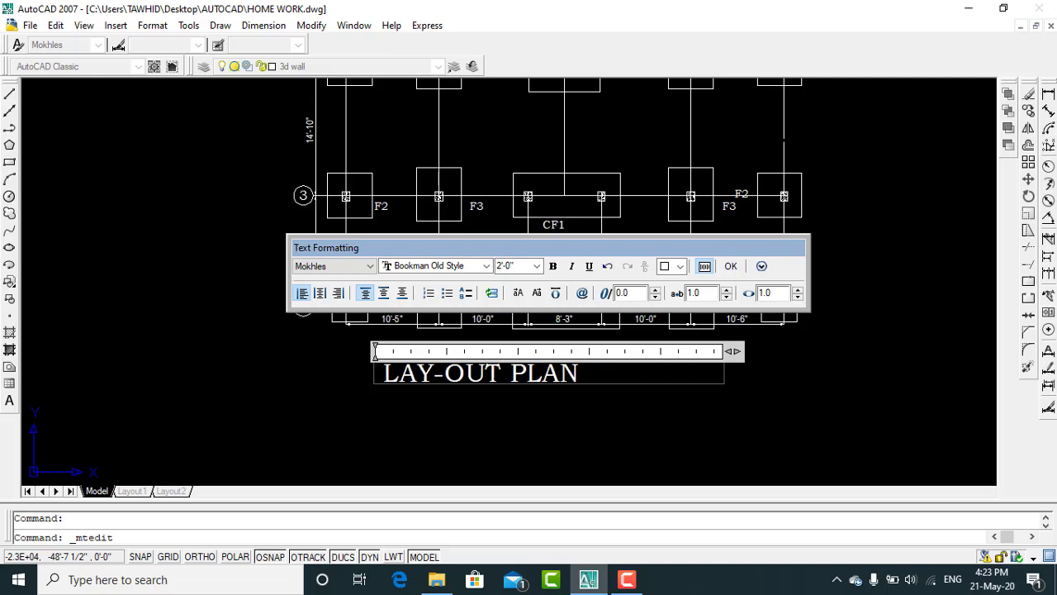
type("F ")
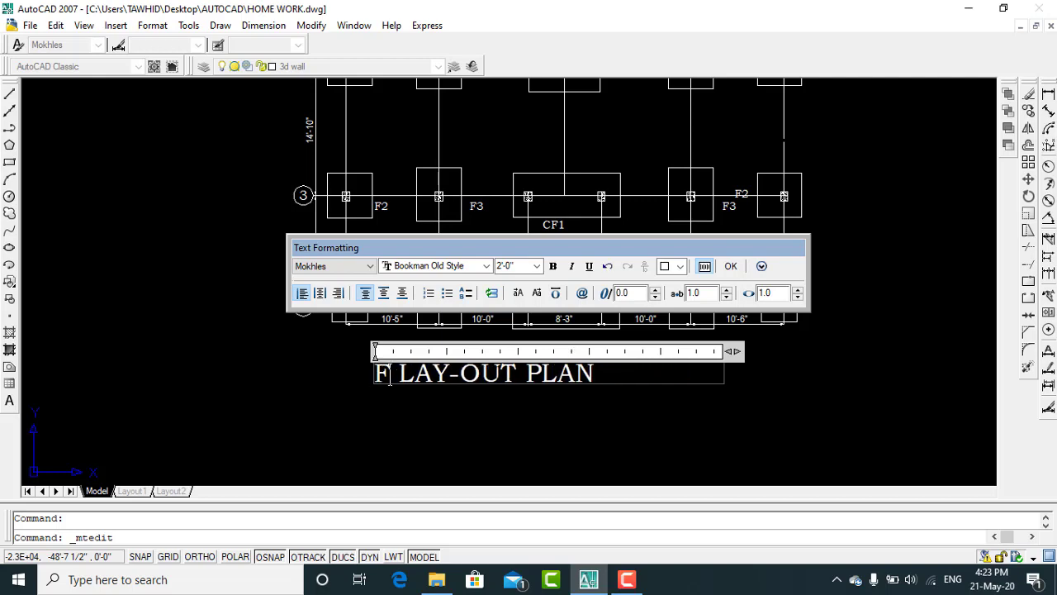
type("o")
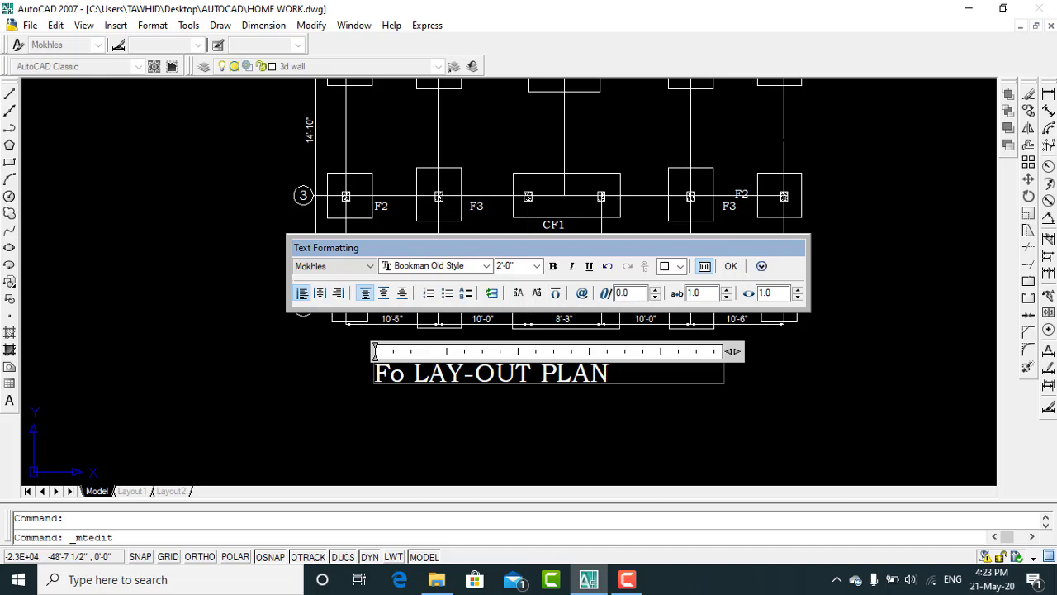
type("und")
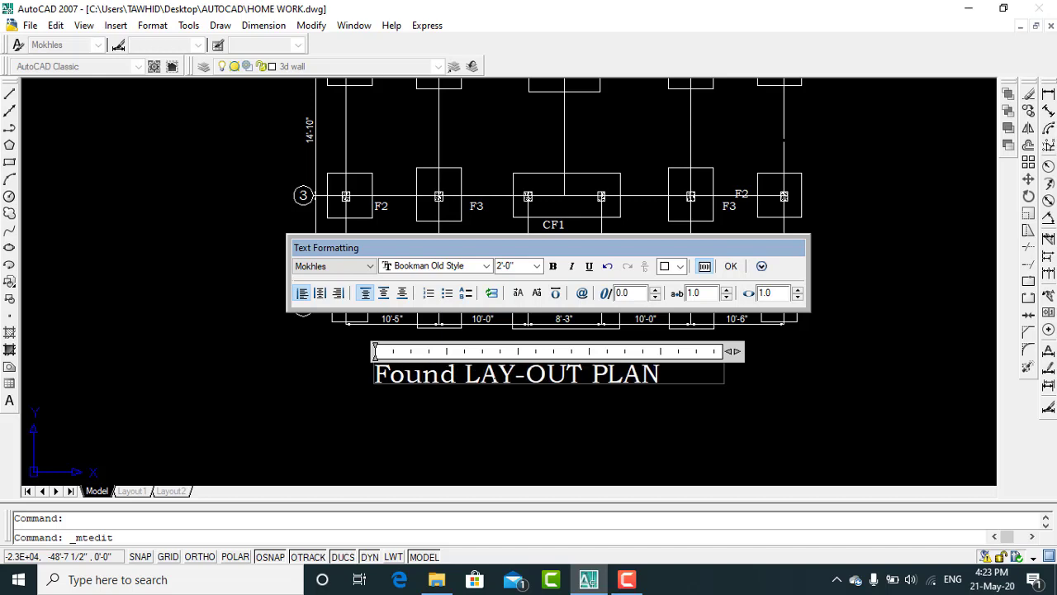
type("ati")
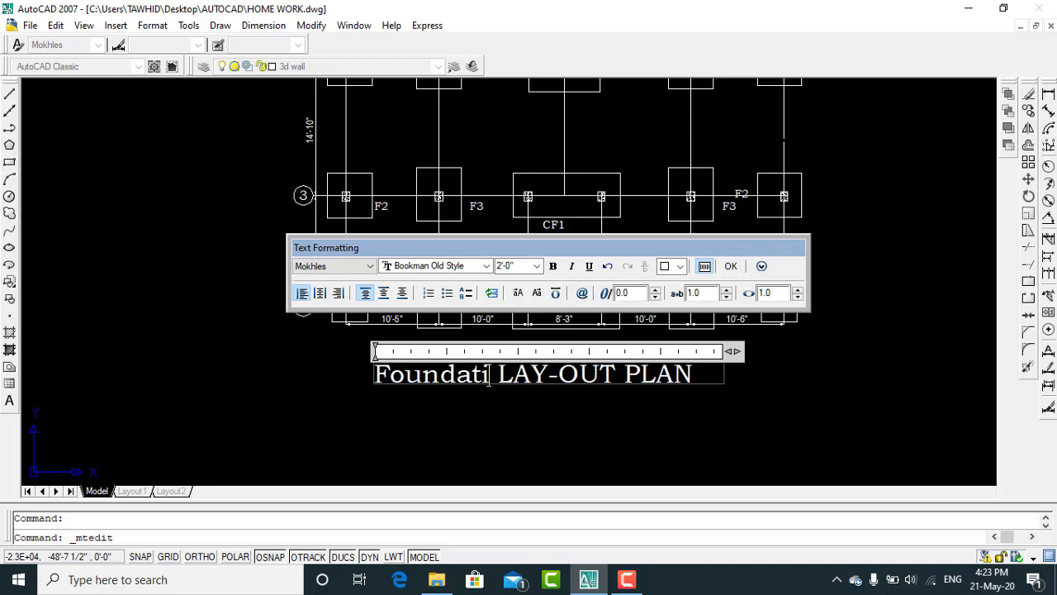
type("on")
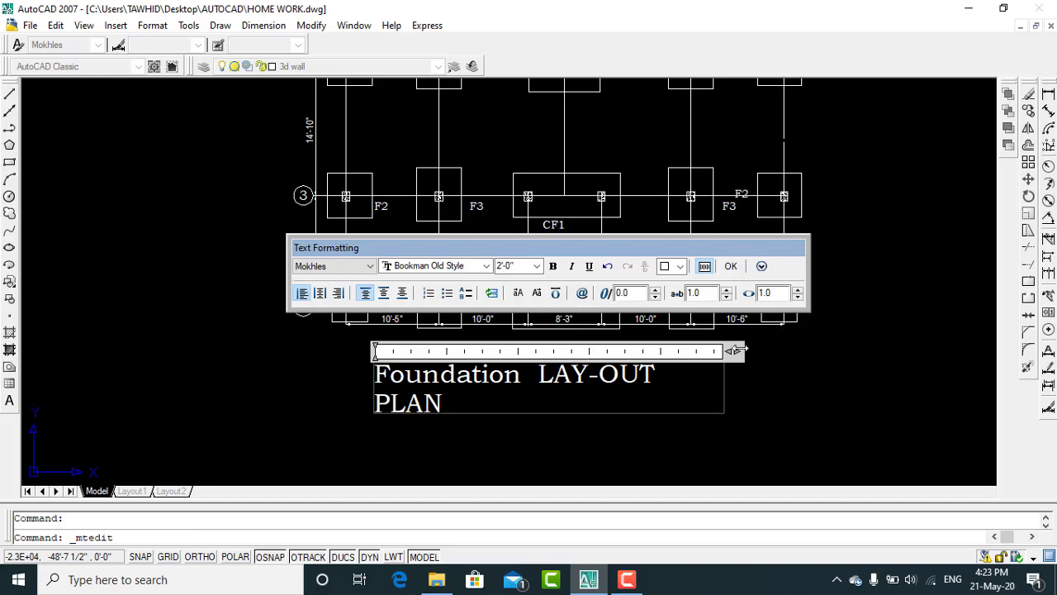
left_click_drag(734, 350, 770, 350)
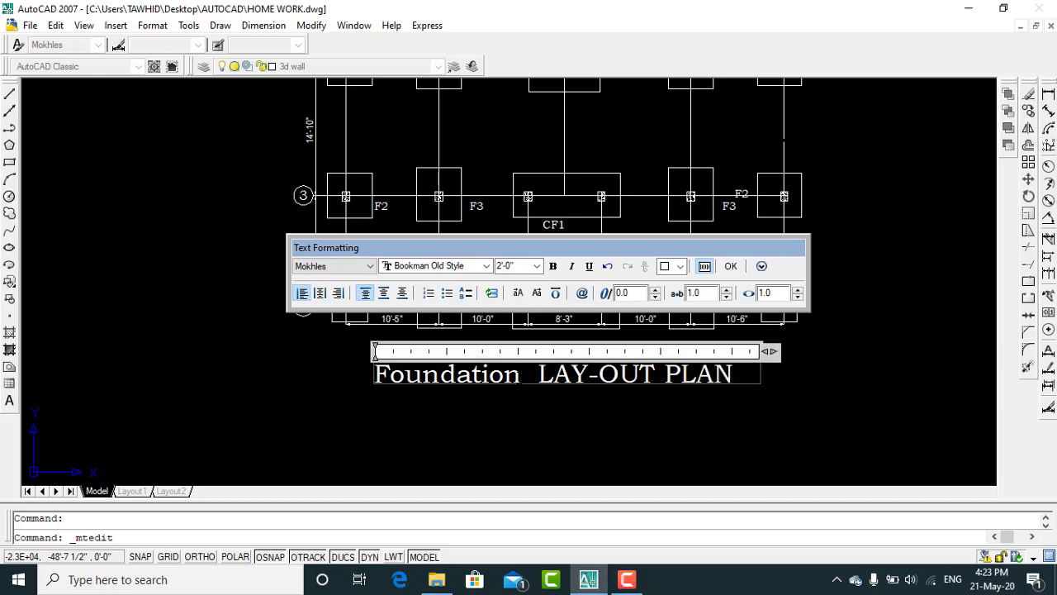
key("BackSpace")
key("BackSpace")
key("BackSpace")
key("BackSpace")
key("BackSpace")
key("BackSpace")
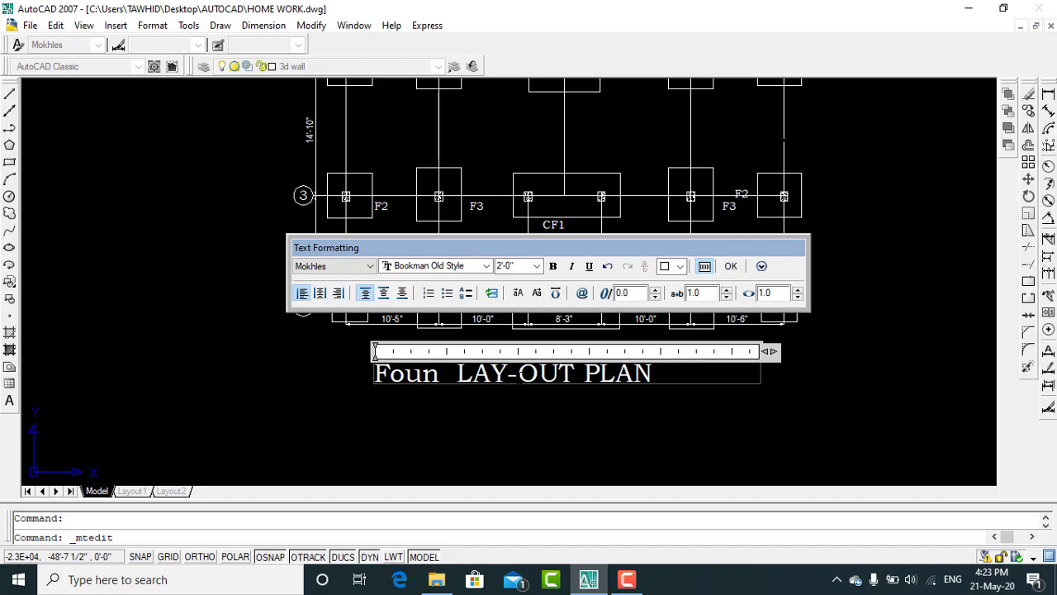
key("BackSpace")
key("BackSpace")
key("BackSpace")
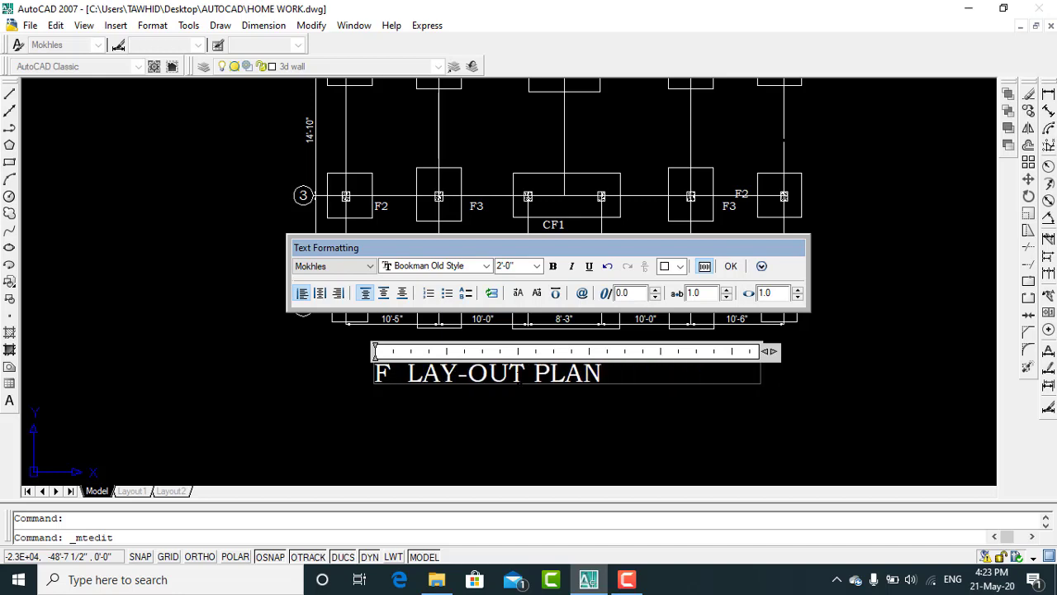
type("O")
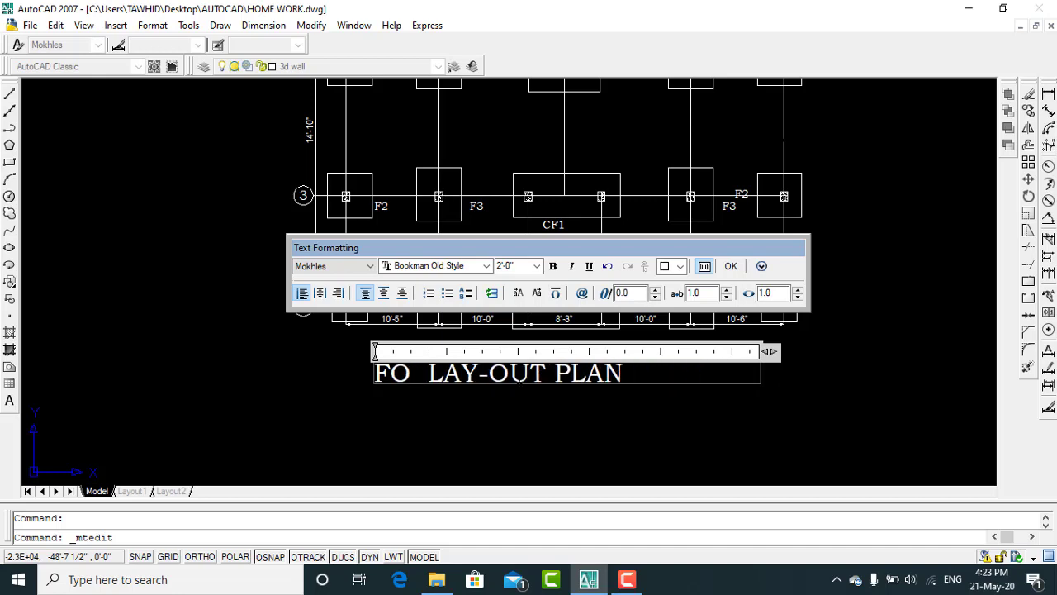
type("UN")
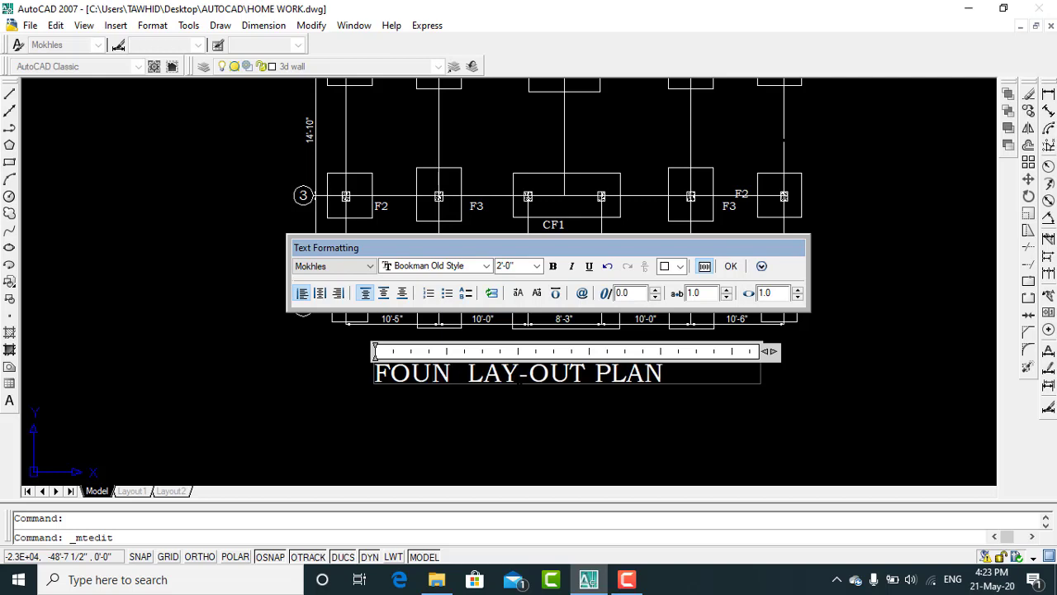
type("DA")
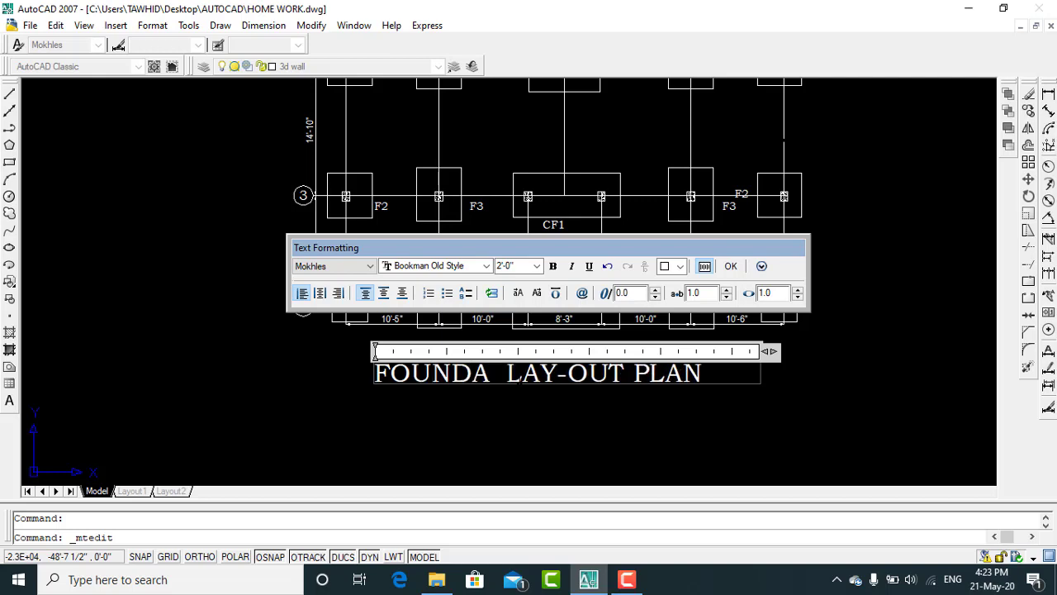
type("TI")
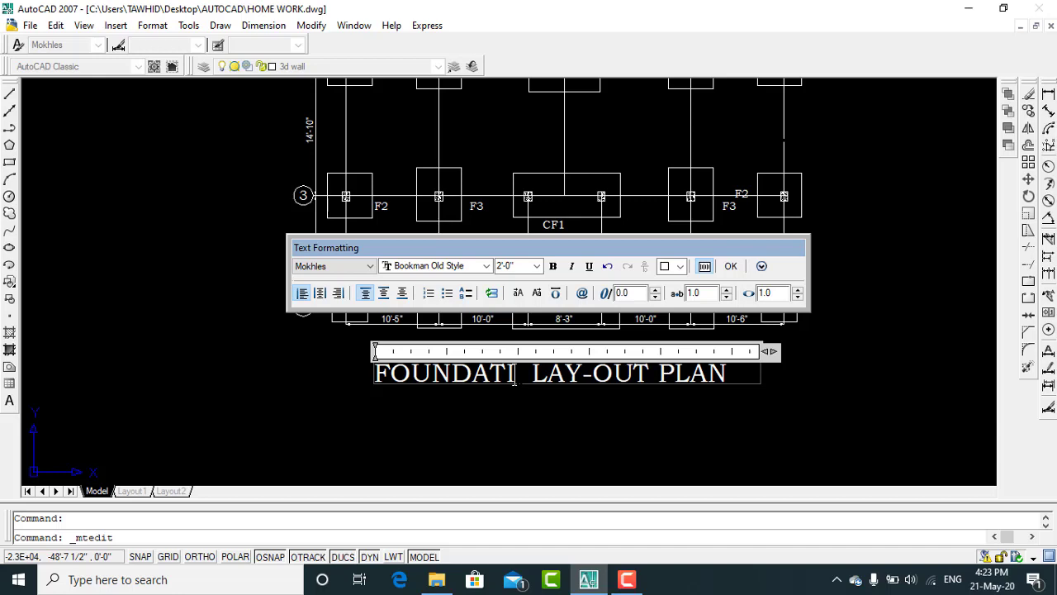
type("ON")
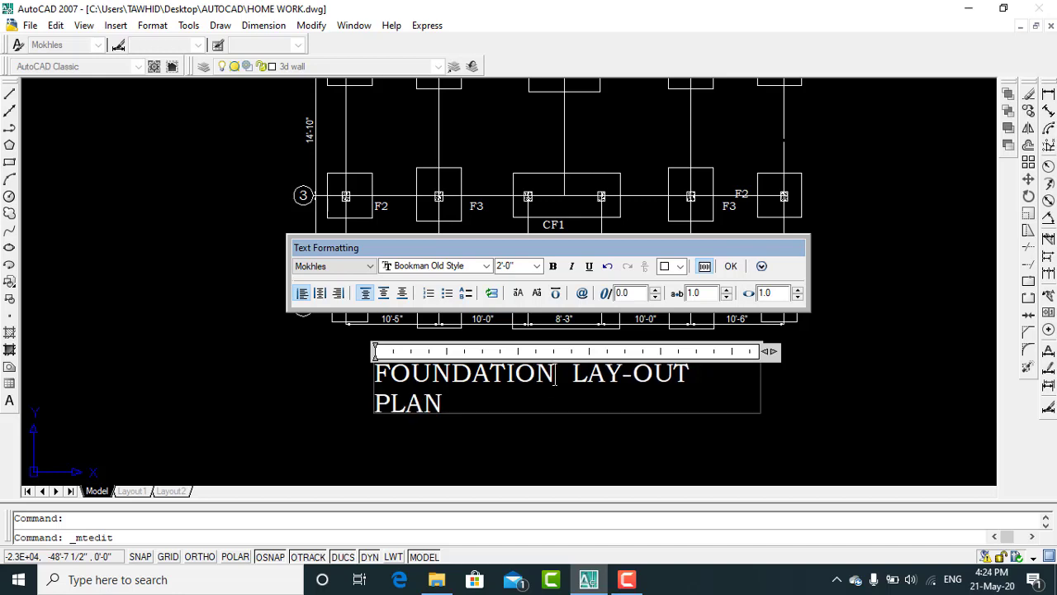
left_click_drag(770, 351, 813, 352)
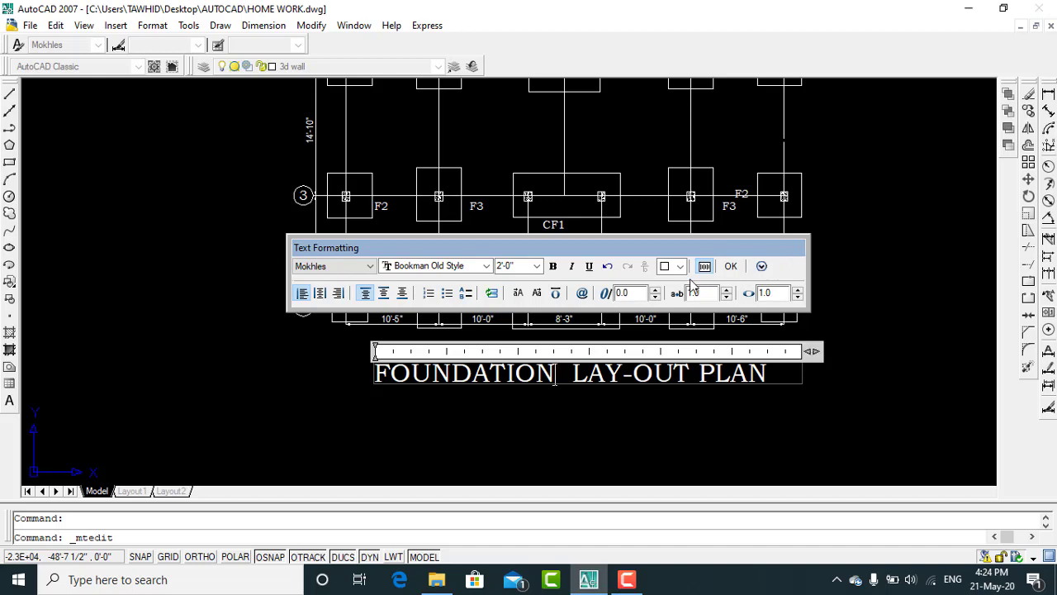
left_click(731, 266)
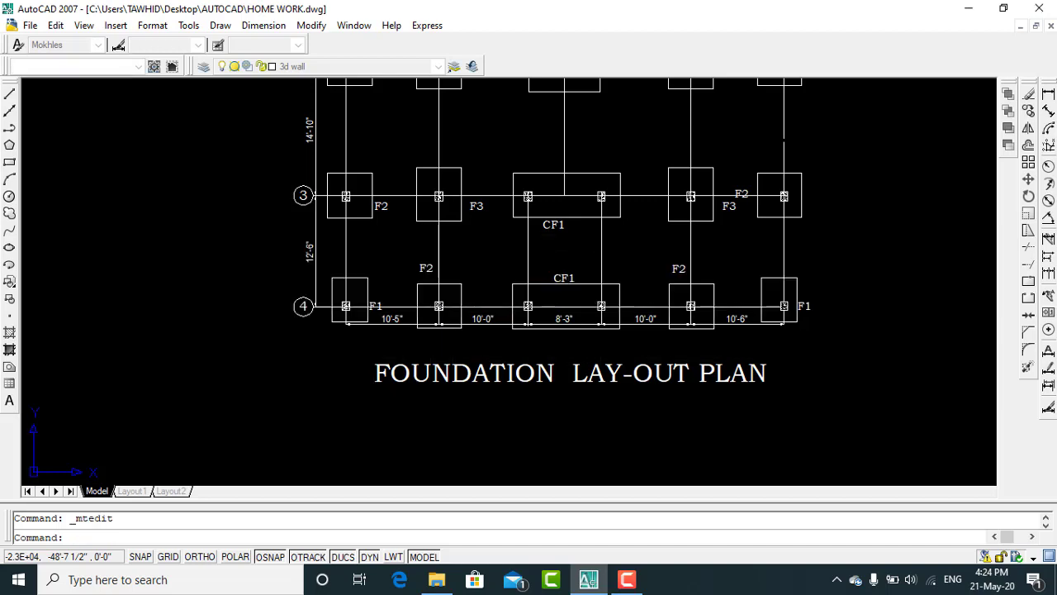